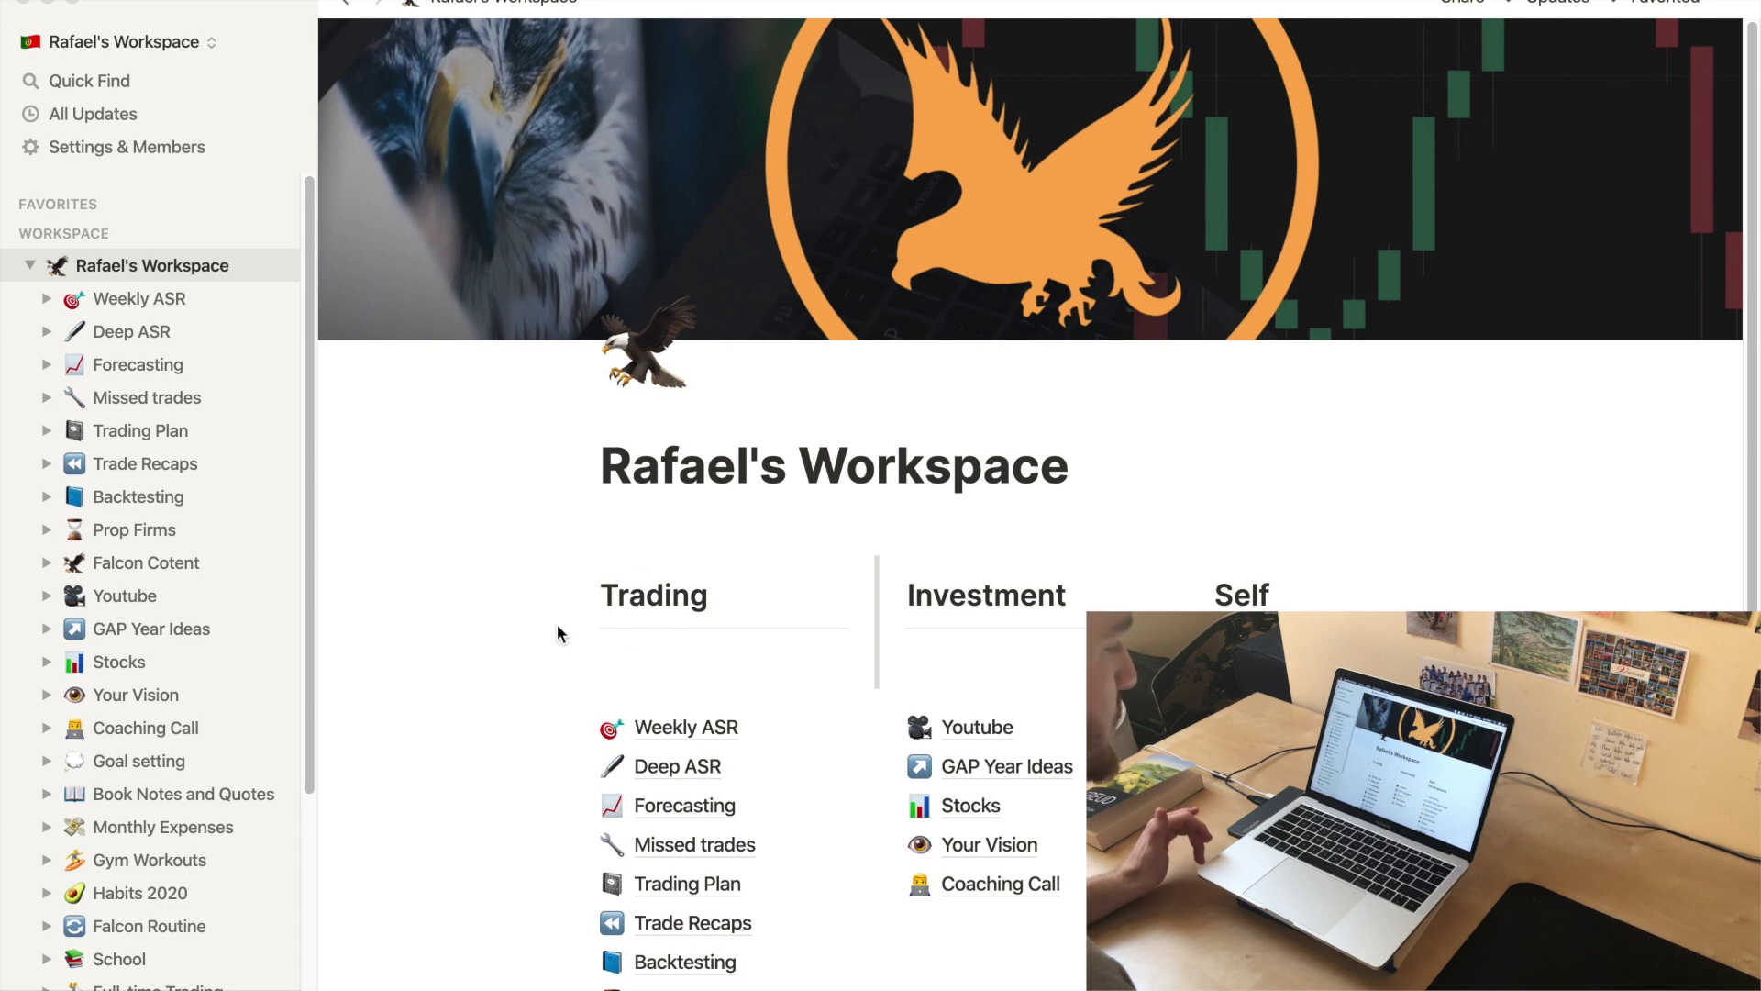
- Look over the Trading, Investment and Self Development sections of the example workspace page
{"action": "scroll", "coordinate": [1063, 568], "scroll_direction": "down", "scroll_amount": 1}
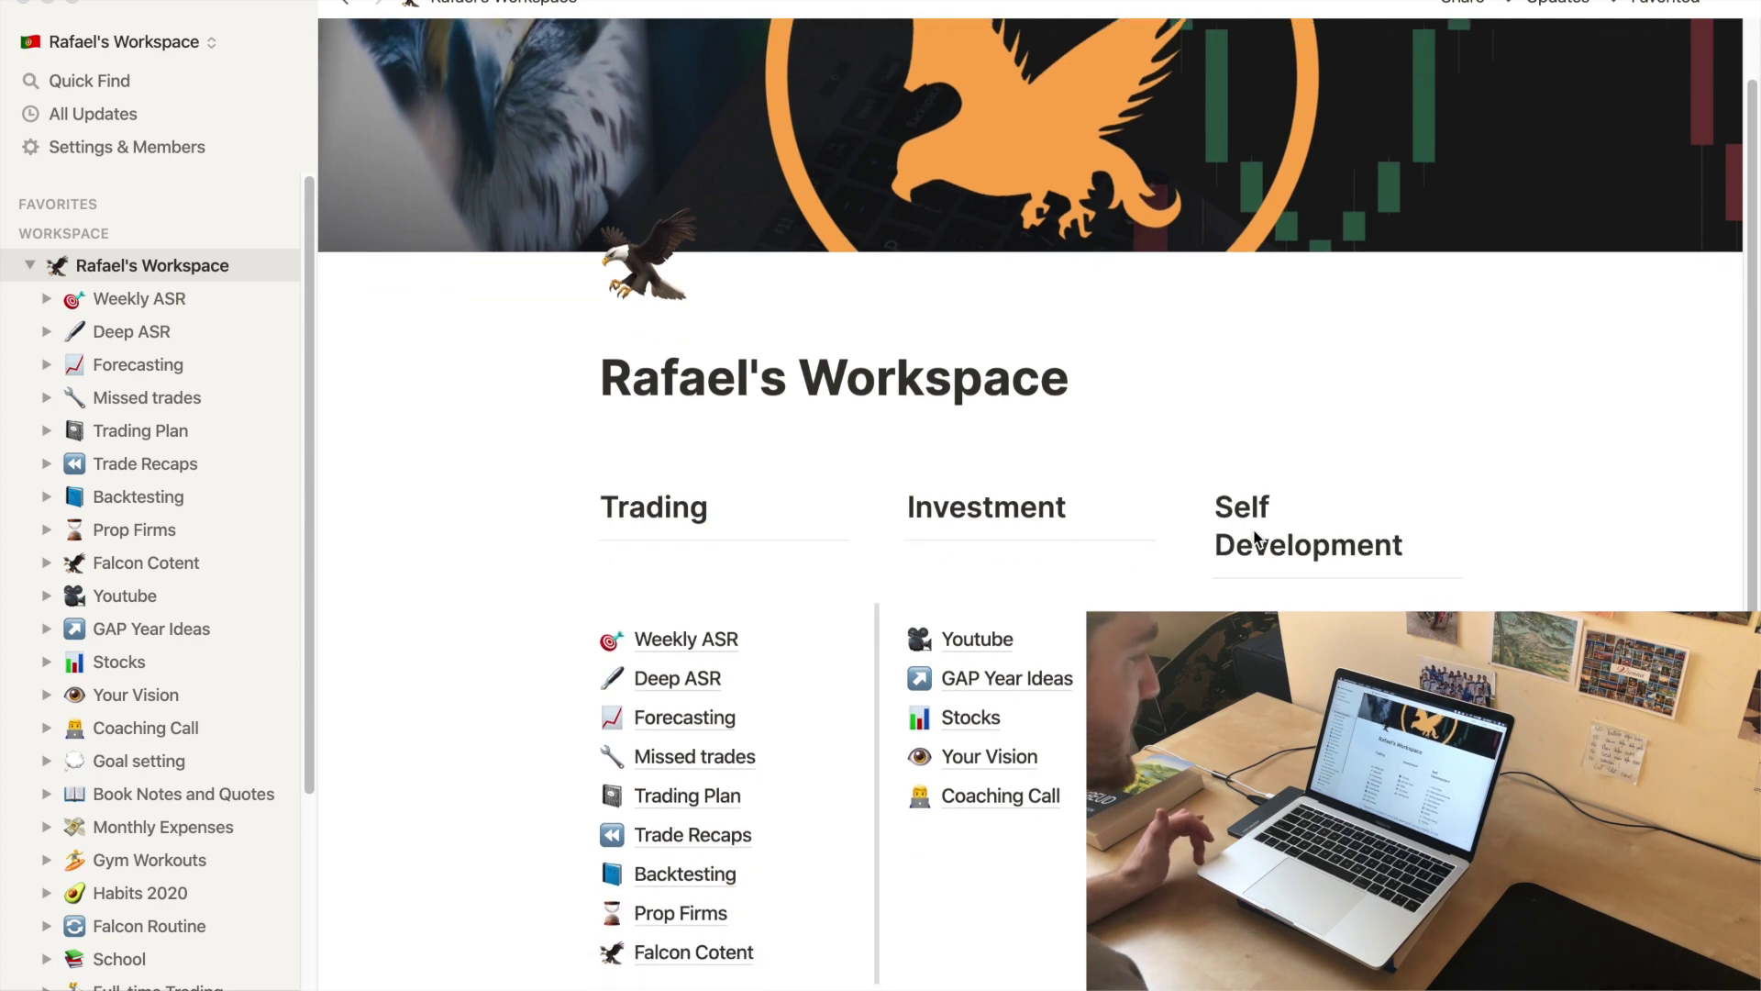
{"action": "scroll", "coordinate": [1266, 545], "scroll_direction": "down", "scroll_amount": 1}
{"action": "scroll", "coordinate": [1268, 551], "scroll_direction": "down", "scroll_amount": 1}
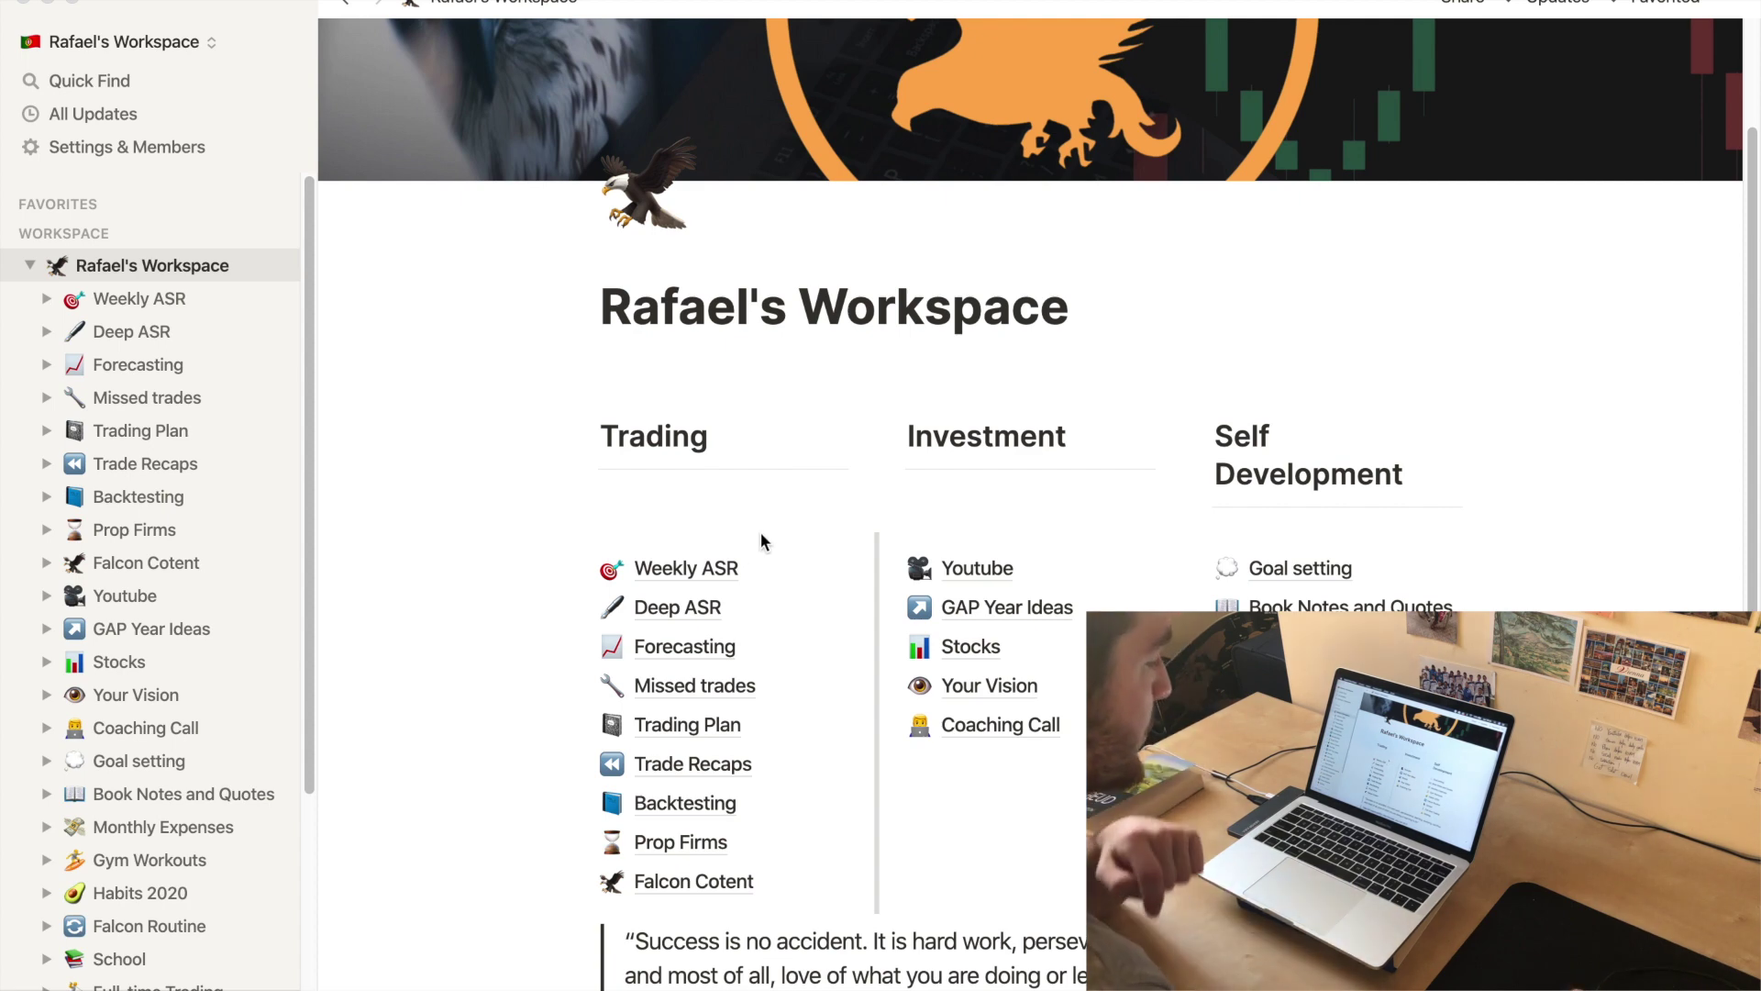
{"action": "scroll", "coordinate": [378, 495], "scroll_direction": "up", "scroll_amount": 3}
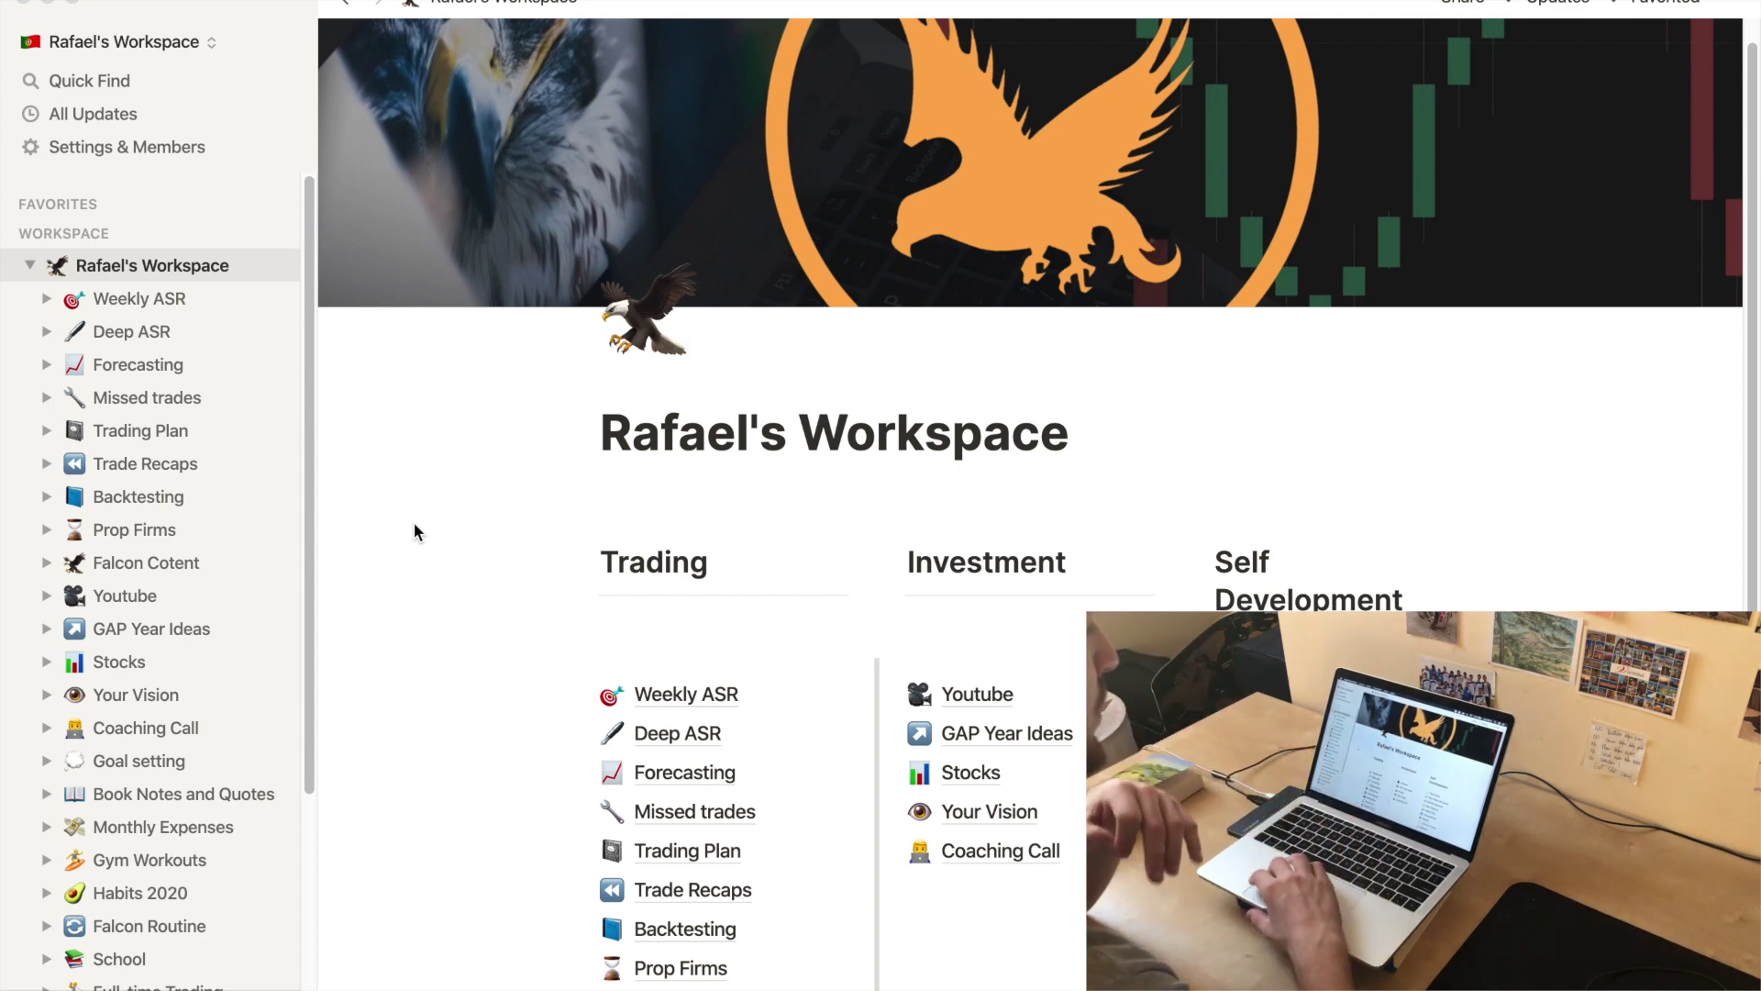
{"action": "scroll", "coordinate": [679, 642], "scroll_direction": "down", "scroll_amount": 2}
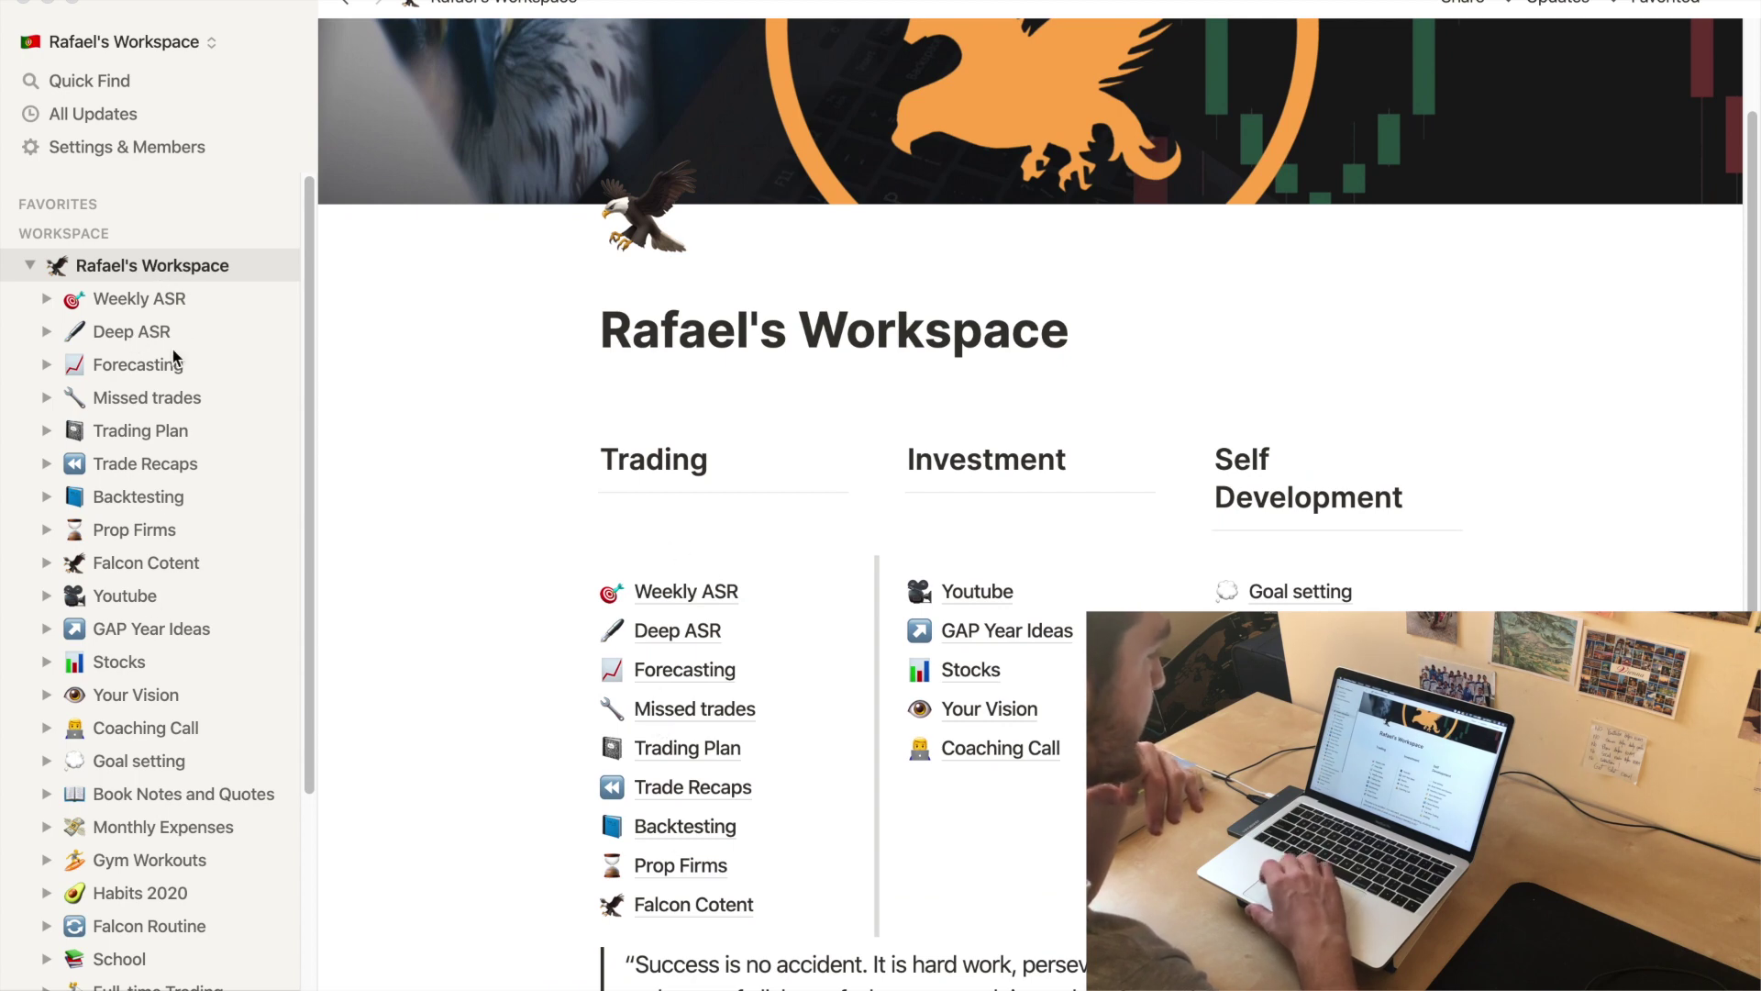
{"action": "scroll", "coordinate": [485, 605], "scroll_direction": "up", "scroll_amount": 2}
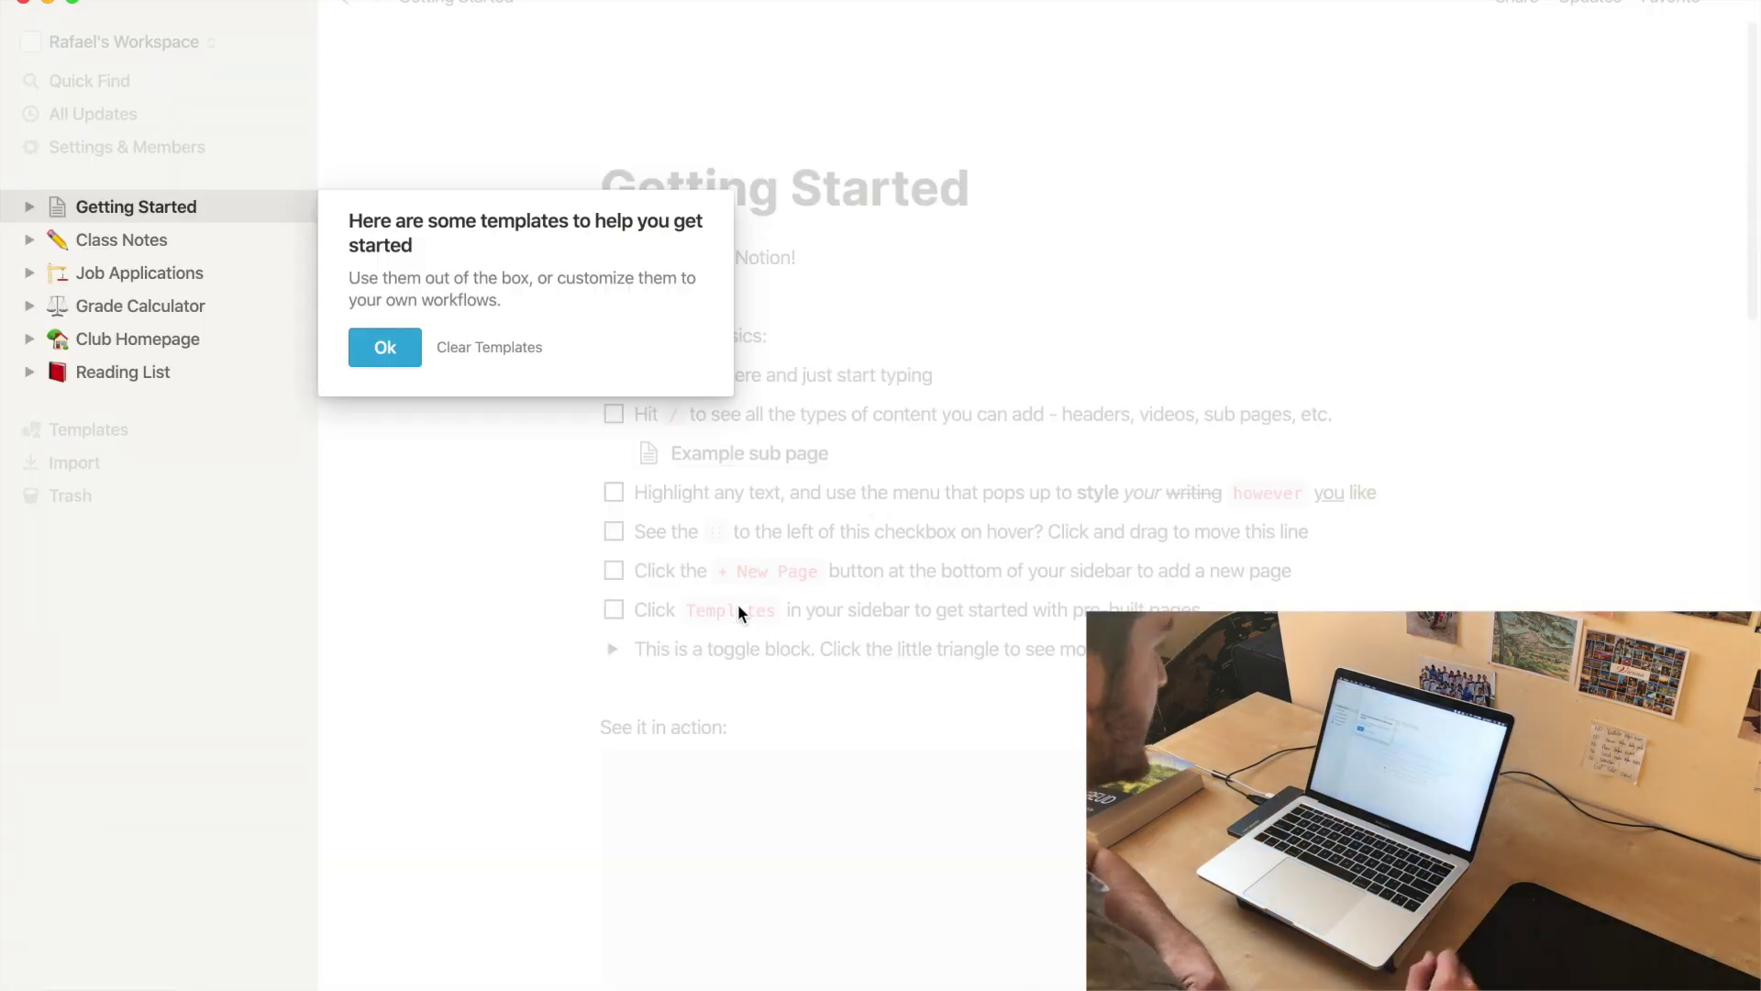
- Dismiss the starter templates notice and retitle the Getting Started page with the owner's first name followed by "'s Workspace"
{"action": "left_click", "coordinate": [393, 358]}
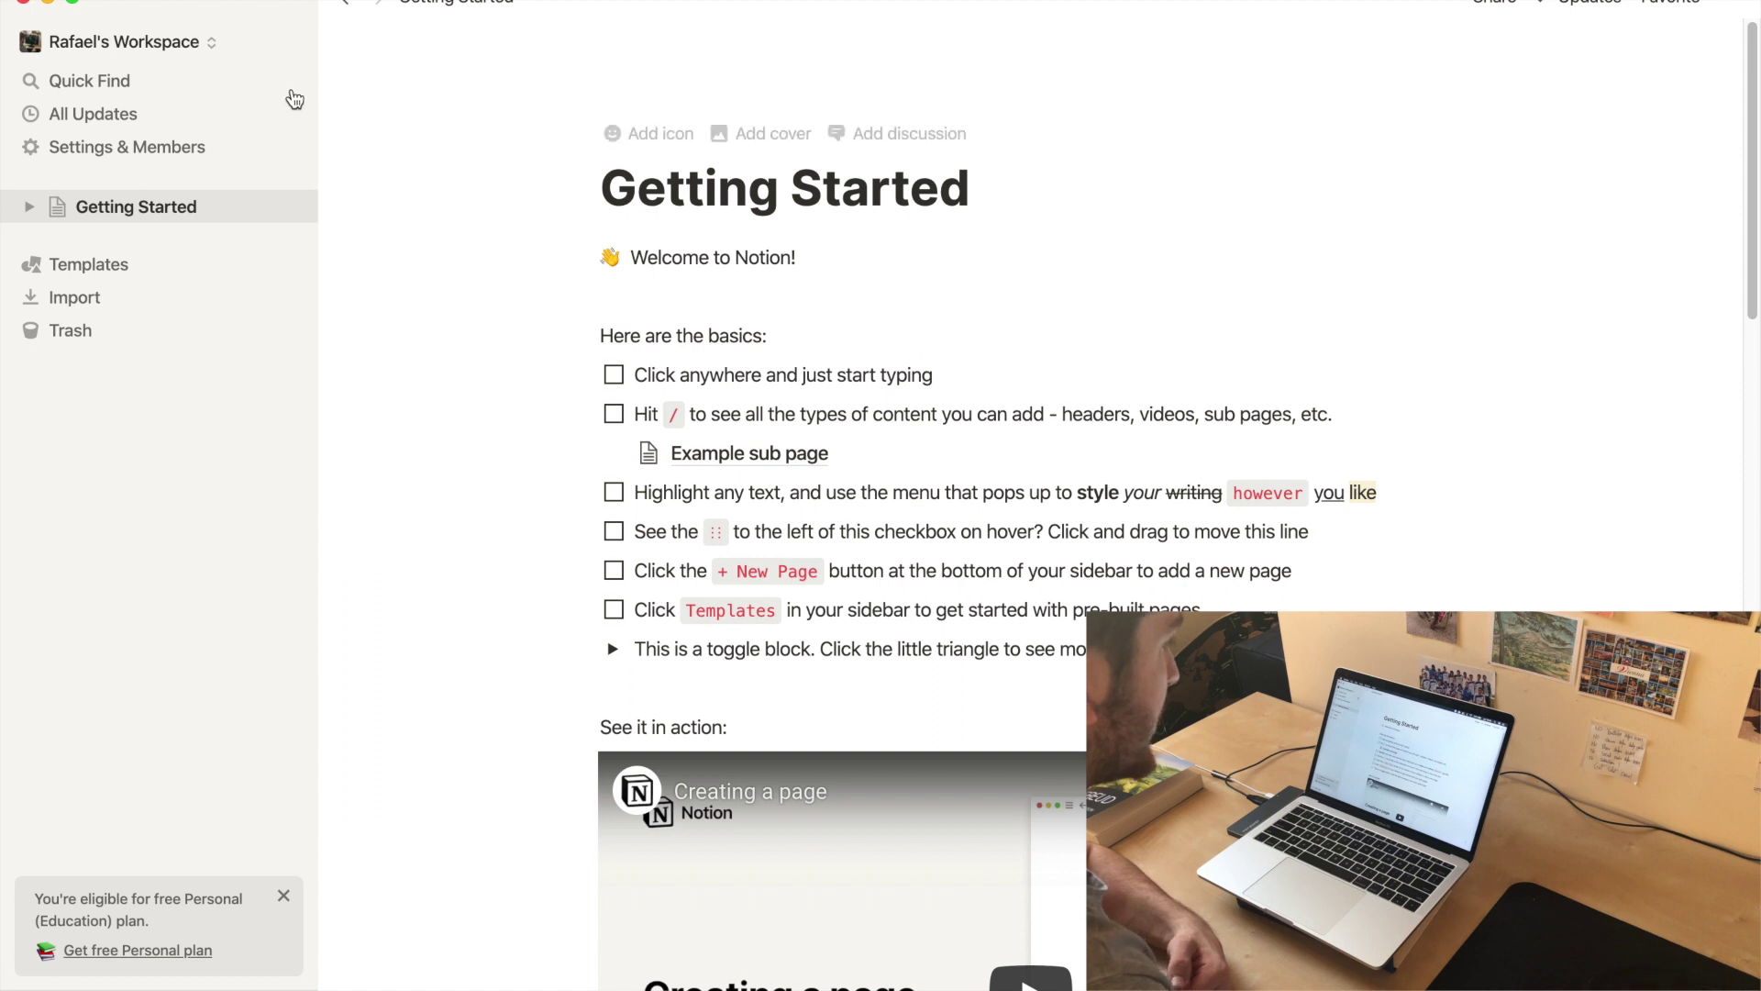
{"action": "triple_click", "coordinate": [756, 191]}
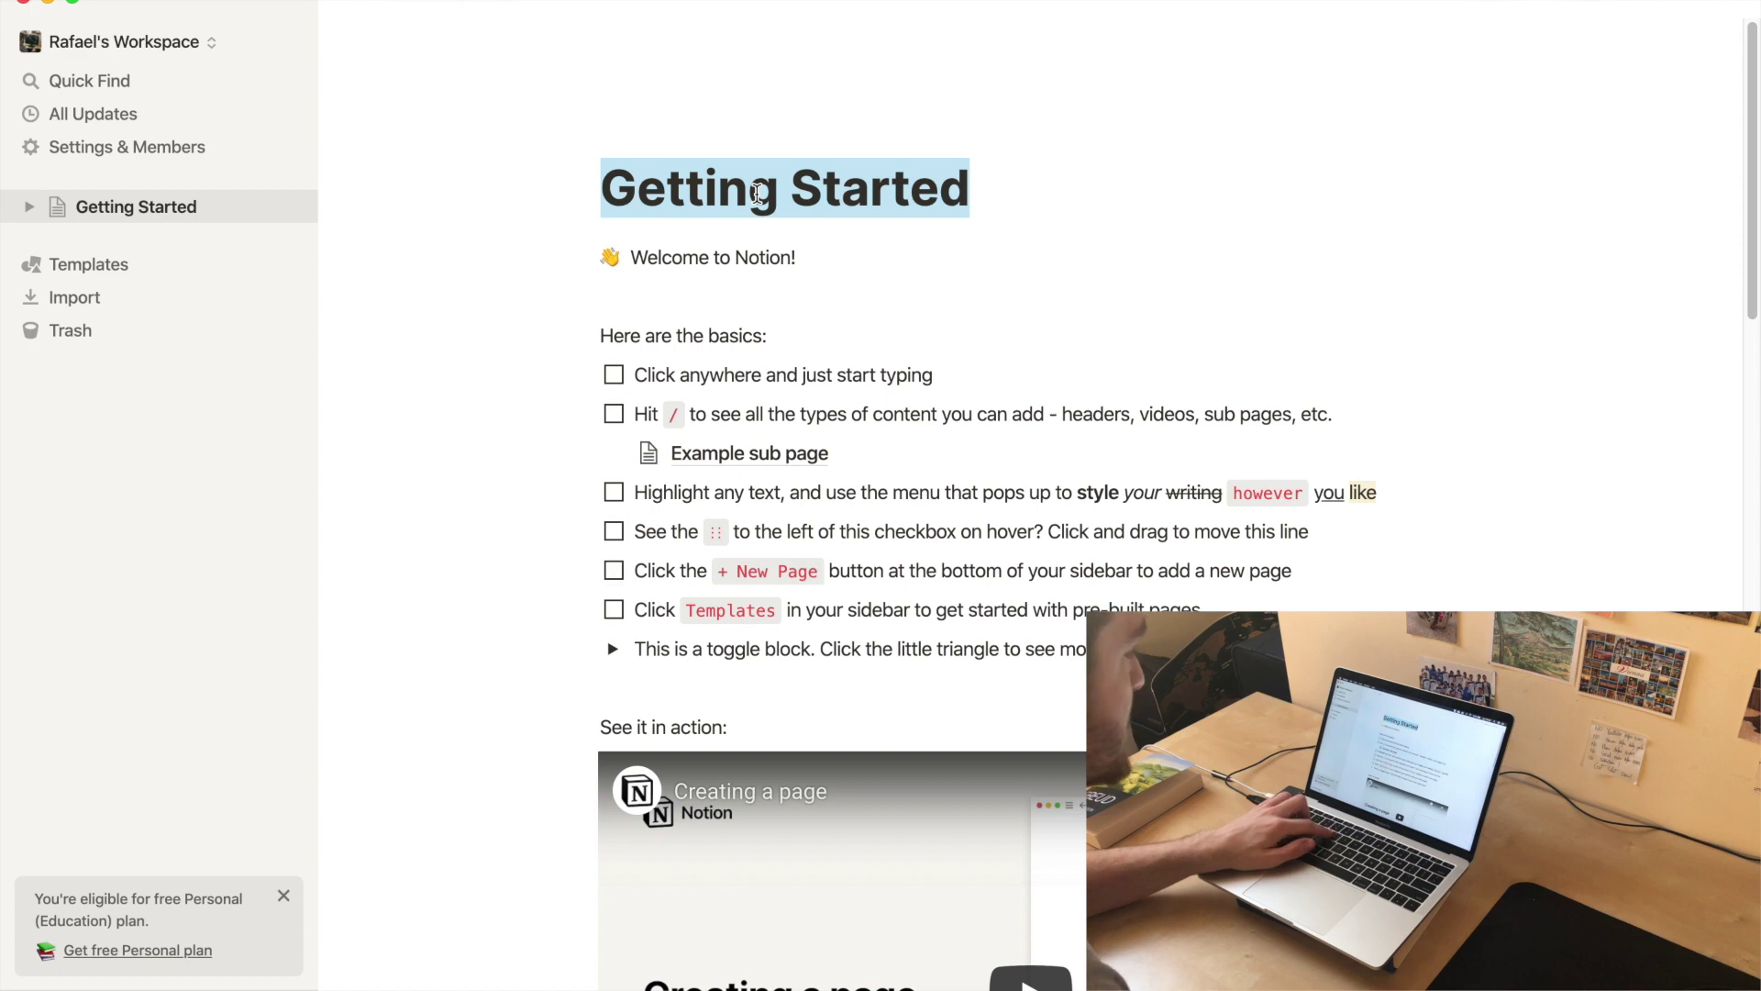
{"action": "type", "text": "Rafael"}
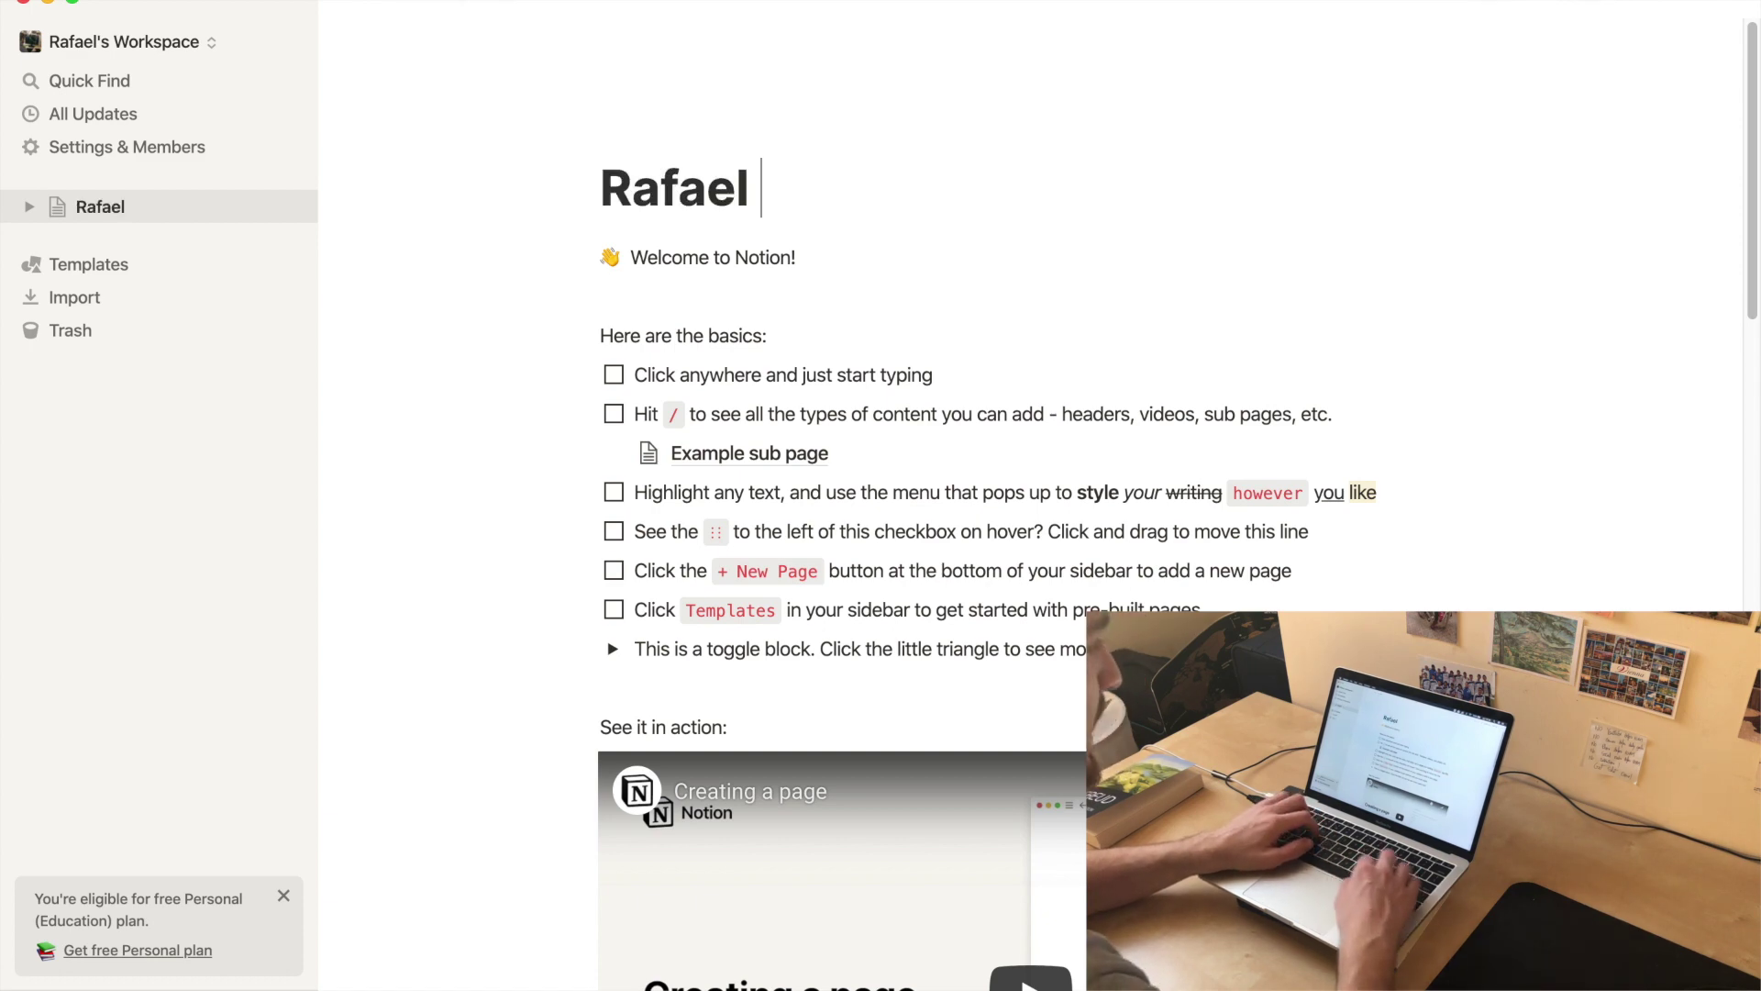
{"action": "type", "text": "'s Wo"}
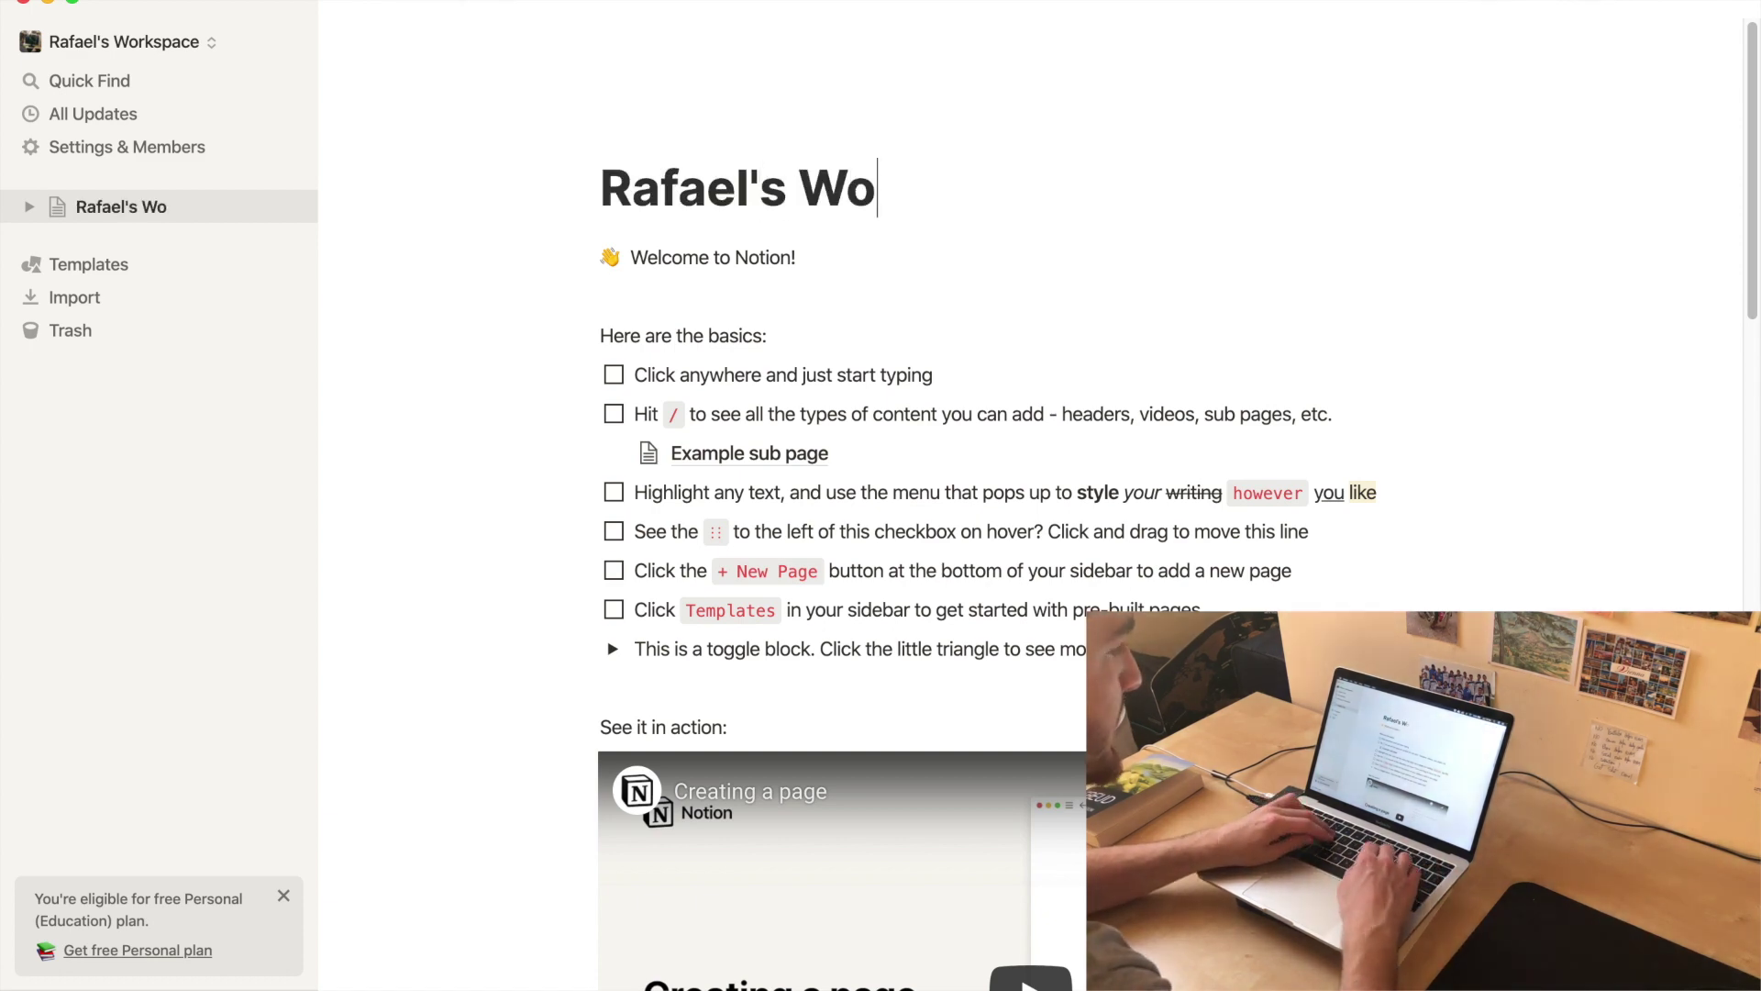
{"action": "type", "text": "rkspace"}
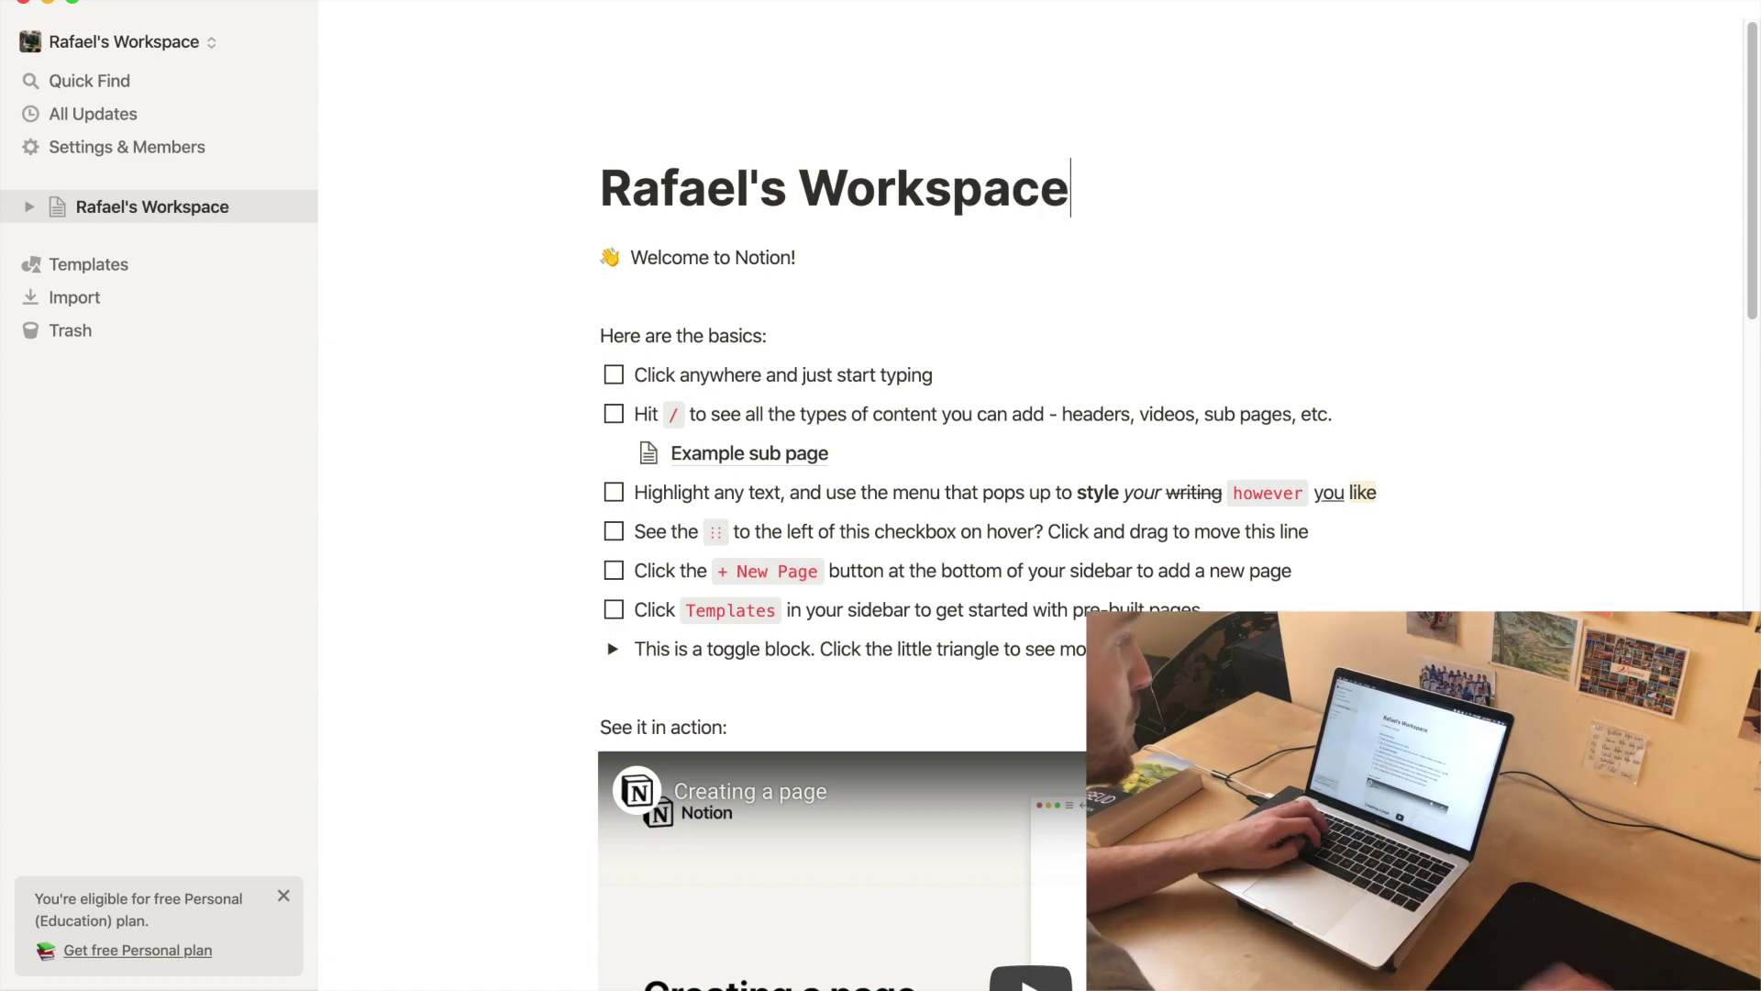
- Delete all the sample content below the workspace title and continue with an empty page
{"action": "left_click_drag", "start_coordinate": [601, 257], "coordinate": [1174, 977]}
{"action": "key", "text": "BackSpace"}
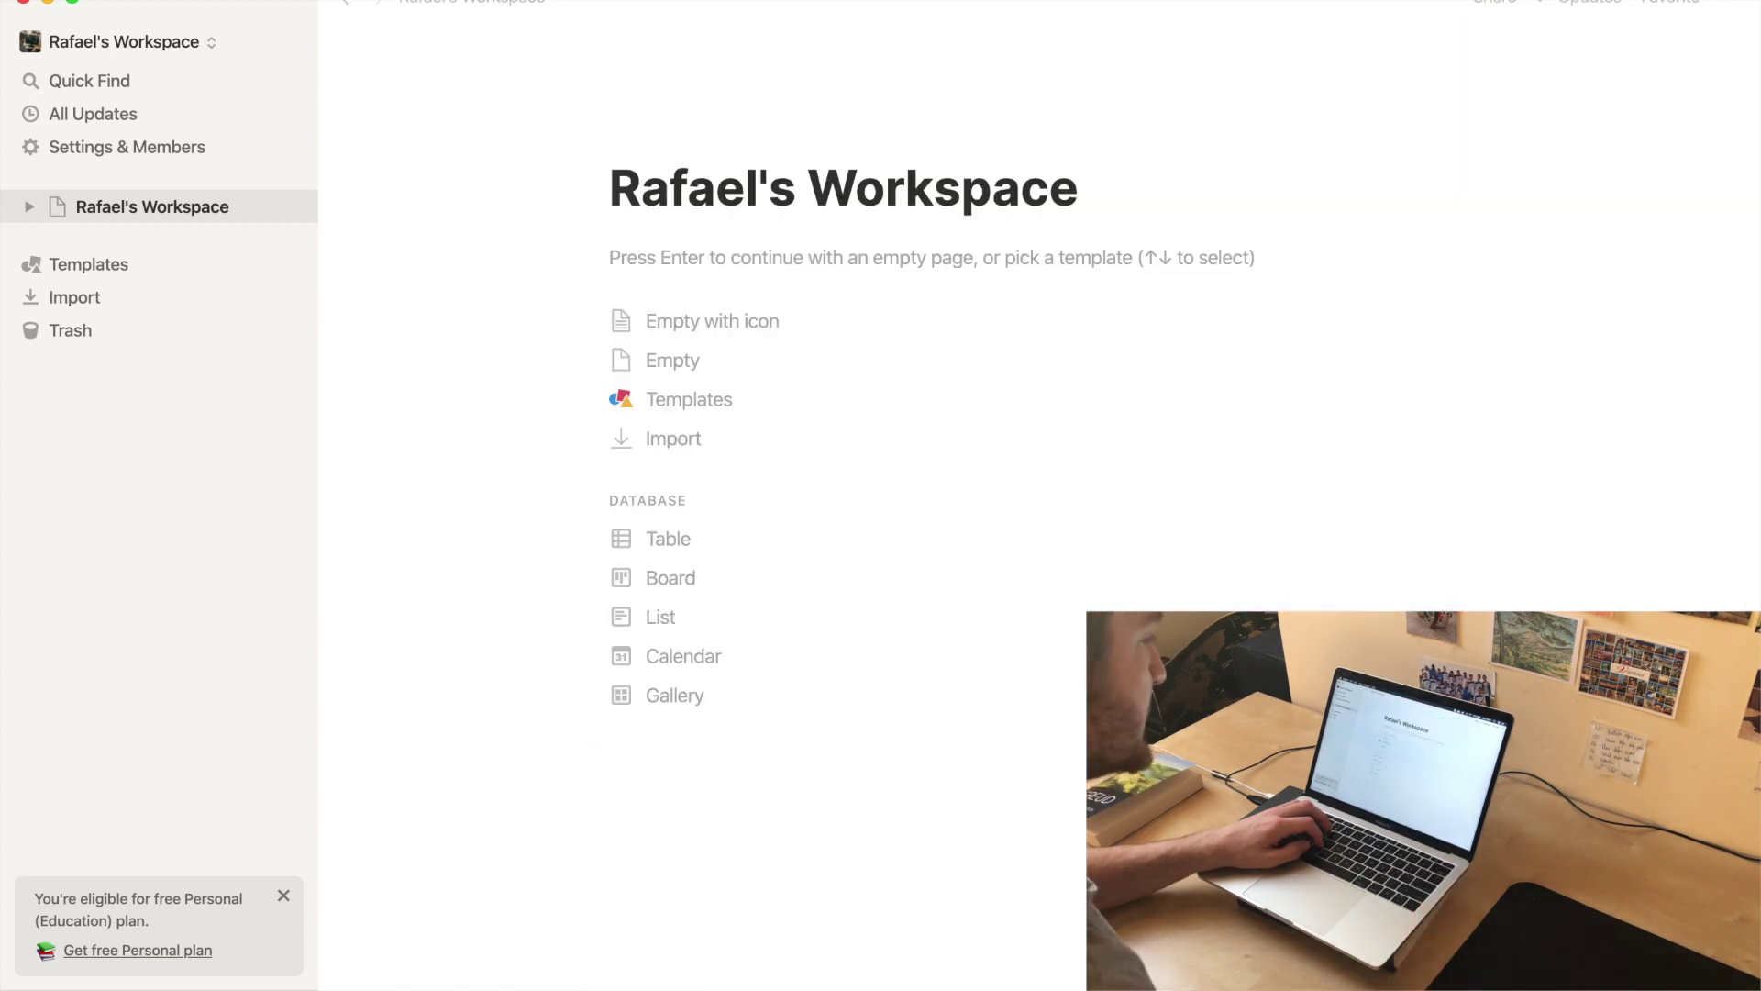
{"action": "key", "text": "Return"}
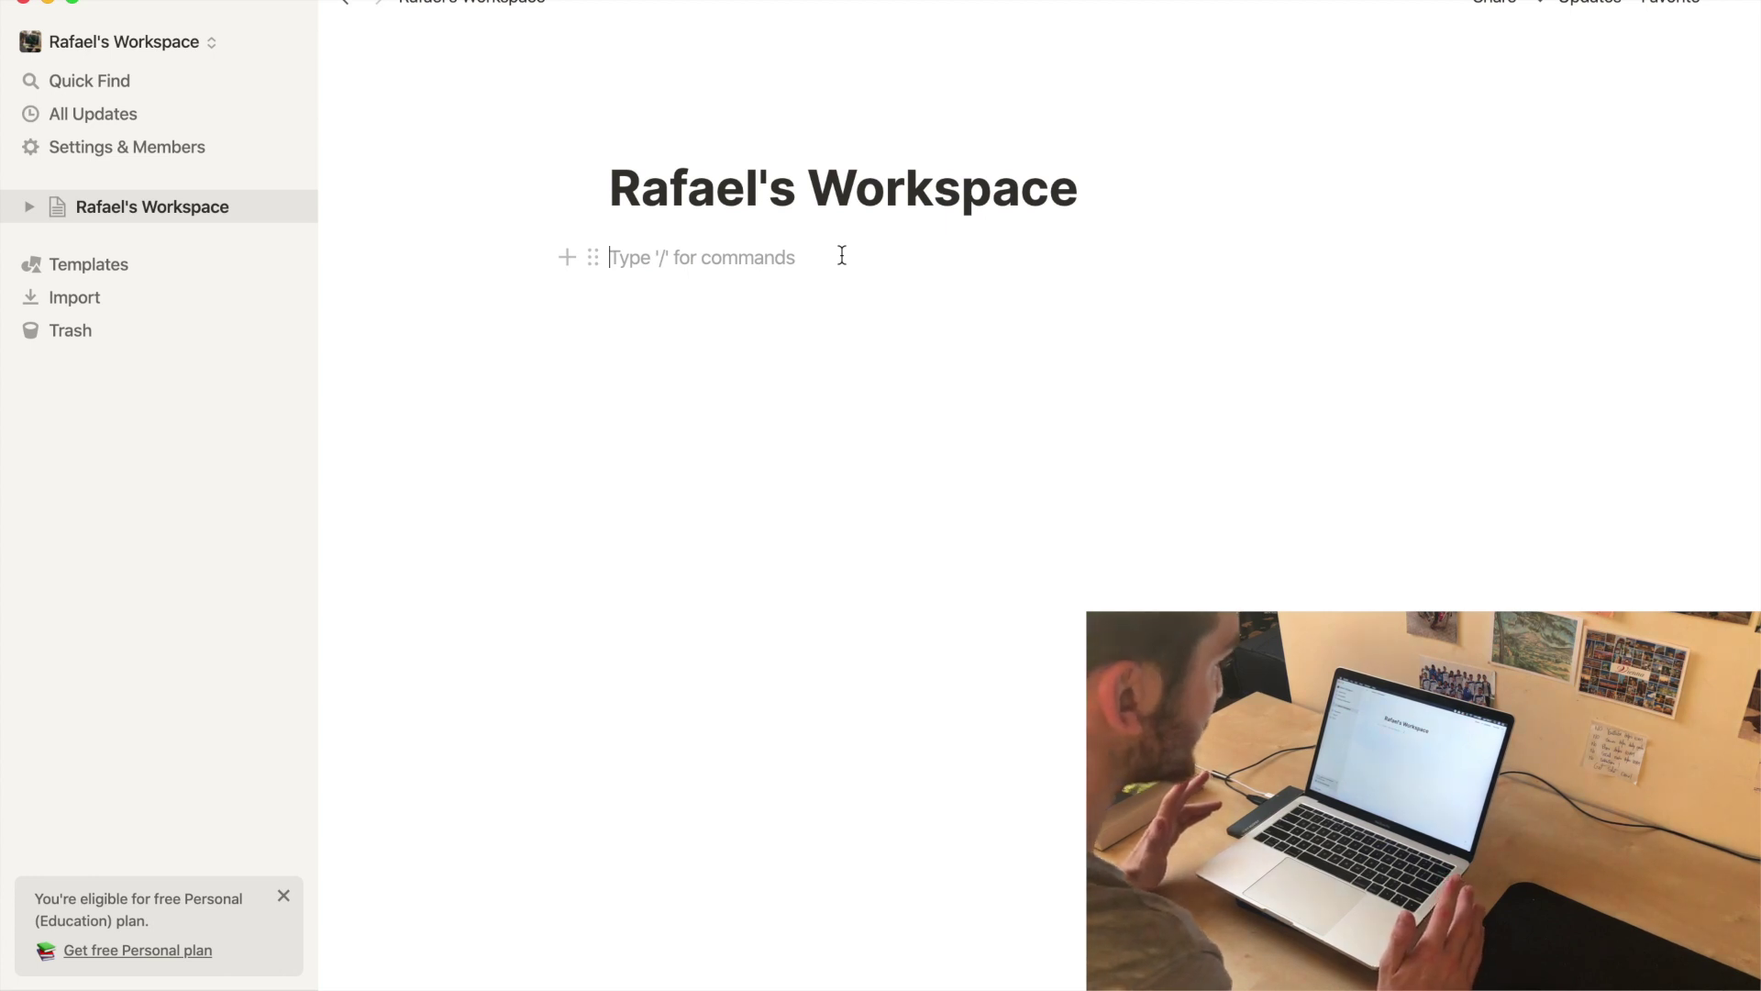
- Embed a sub-page titled "Weekly ASR" in the workspace page and start it as an empty page
{"action": "type", "text": "/"}
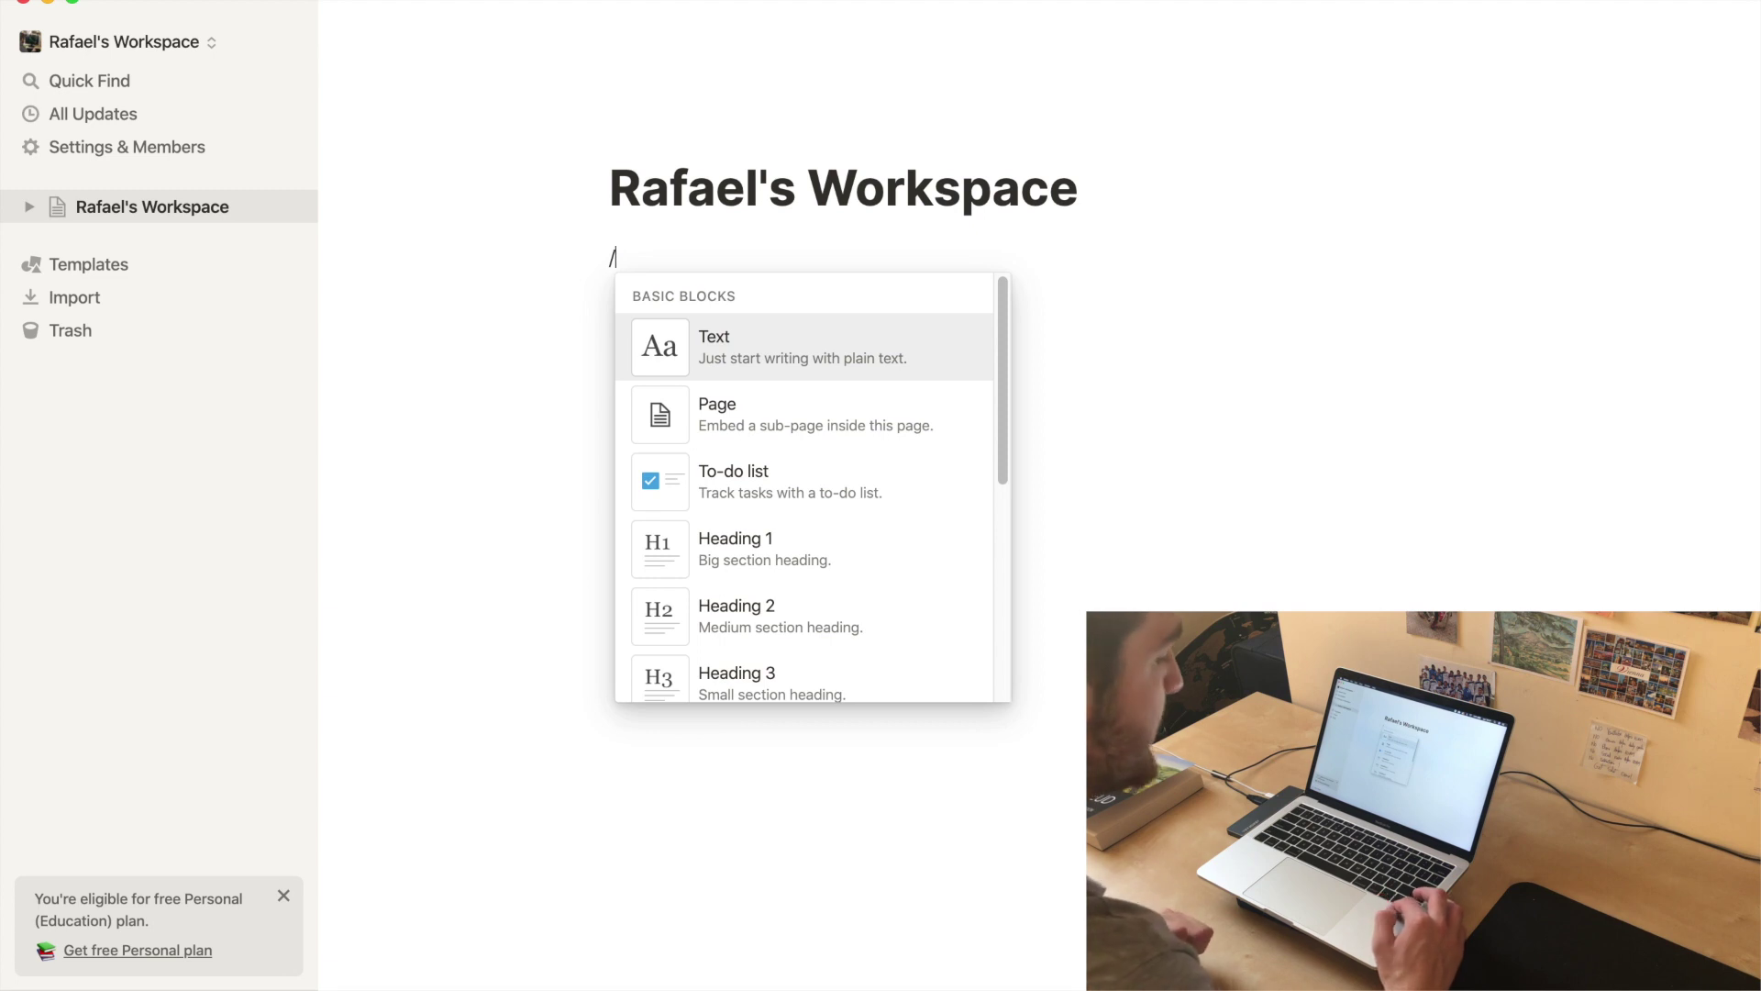
{"action": "key", "text": "Down"}
{"action": "key", "text": "Return"}
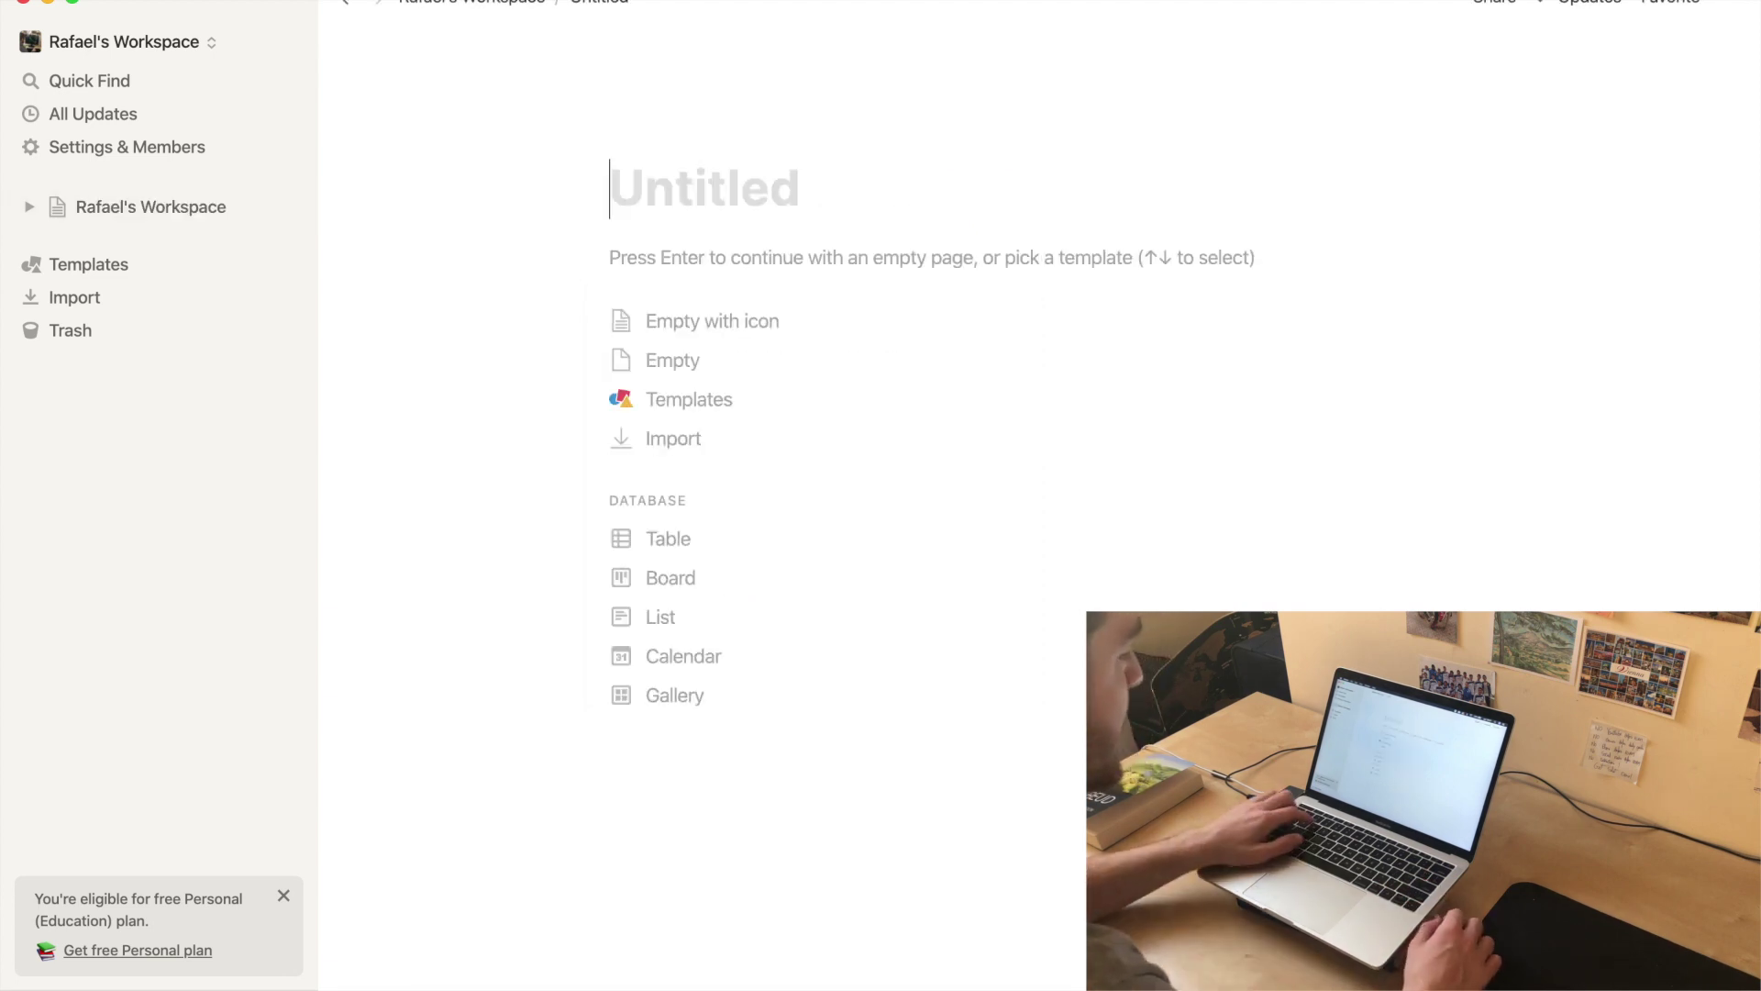
{"action": "type", "text": "Wee"}
{"action": "key", "text": "BackSpace"}
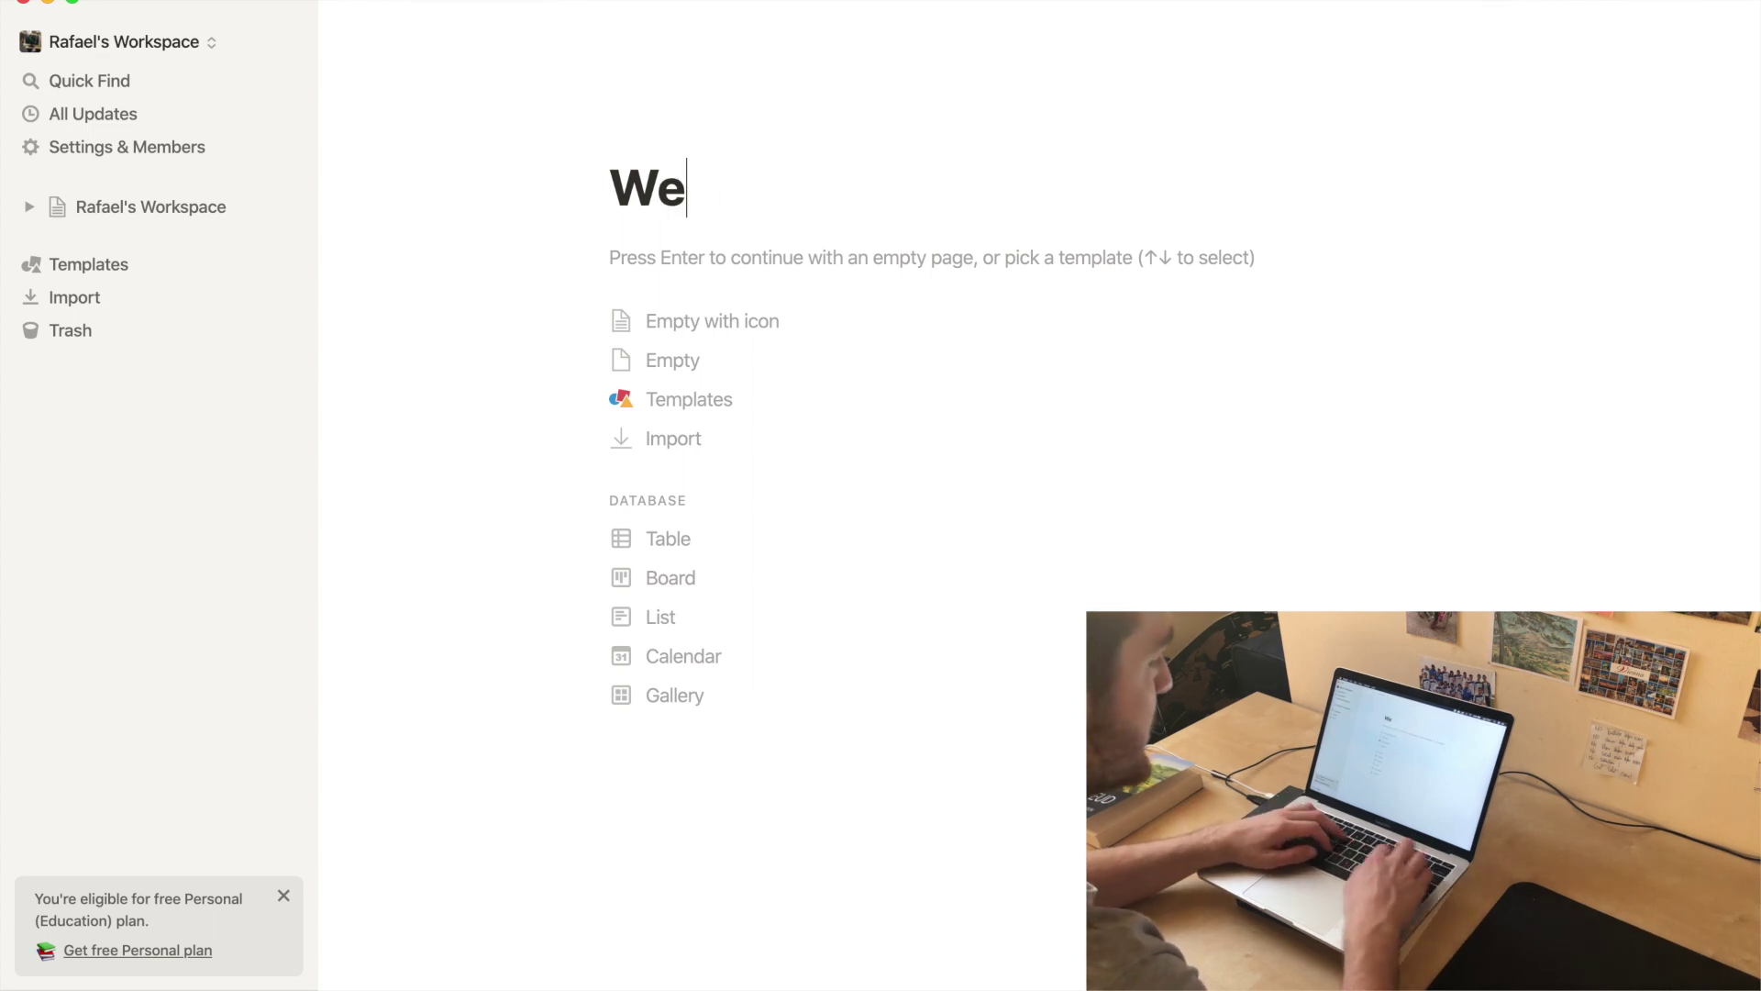
{"action": "type", "text": "ekly "}
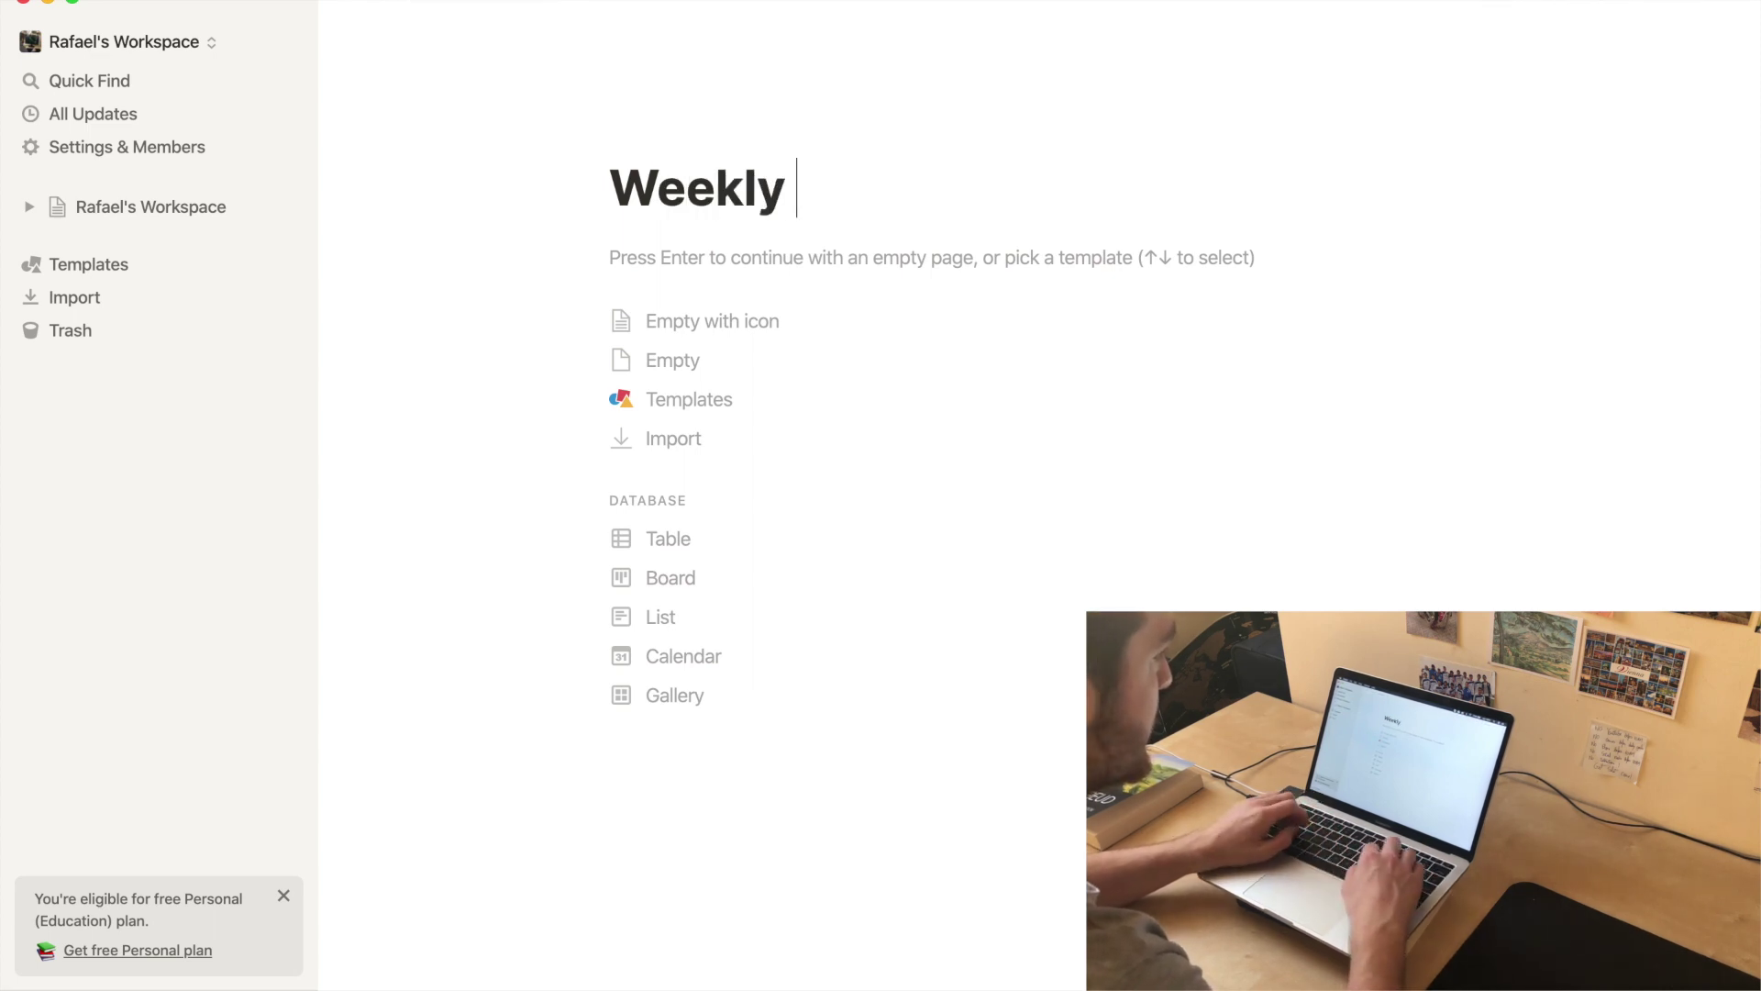
{"action": "type", "text": "ASR"}
{"action": "key", "text": "Return"}
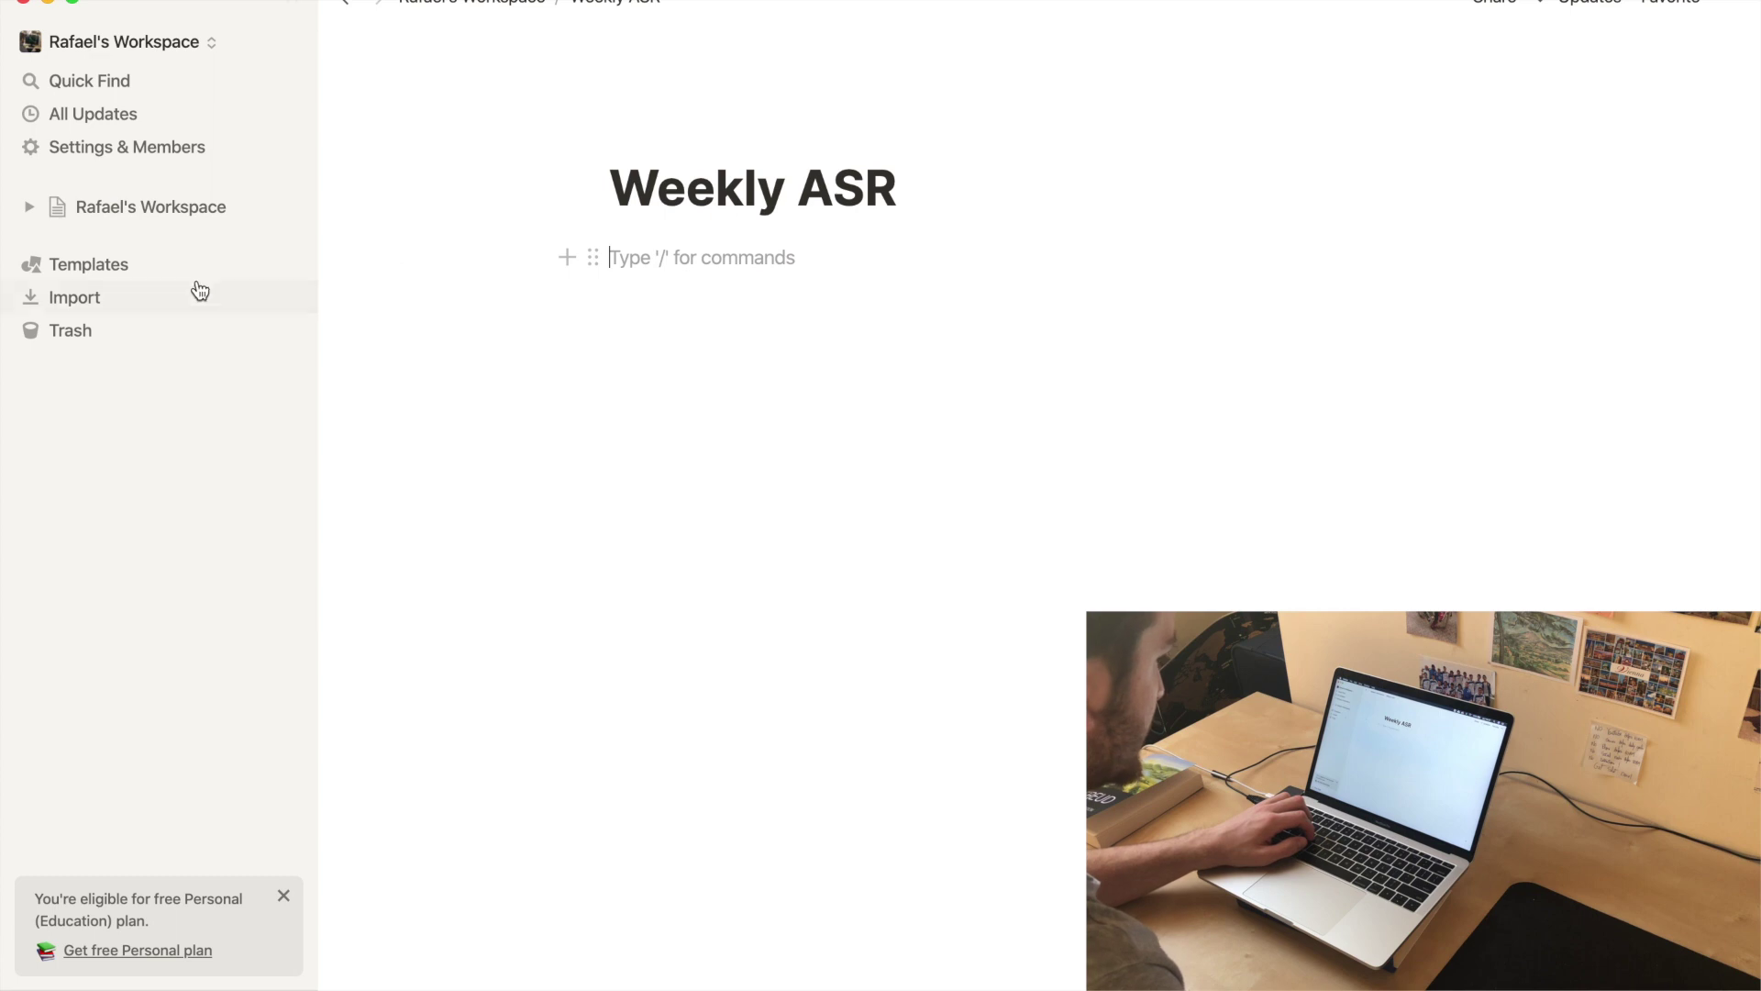
- Return to the main workspace page and embed a second sub-page titled "Backtesting" below Weekly ASR
{"action": "left_click", "coordinate": [149, 213]}
{"action": "left_click", "coordinate": [684, 320]}
{"action": "type", "text": "/"}
{"action": "key", "text": "Down"}
{"action": "key", "text": "Return"}
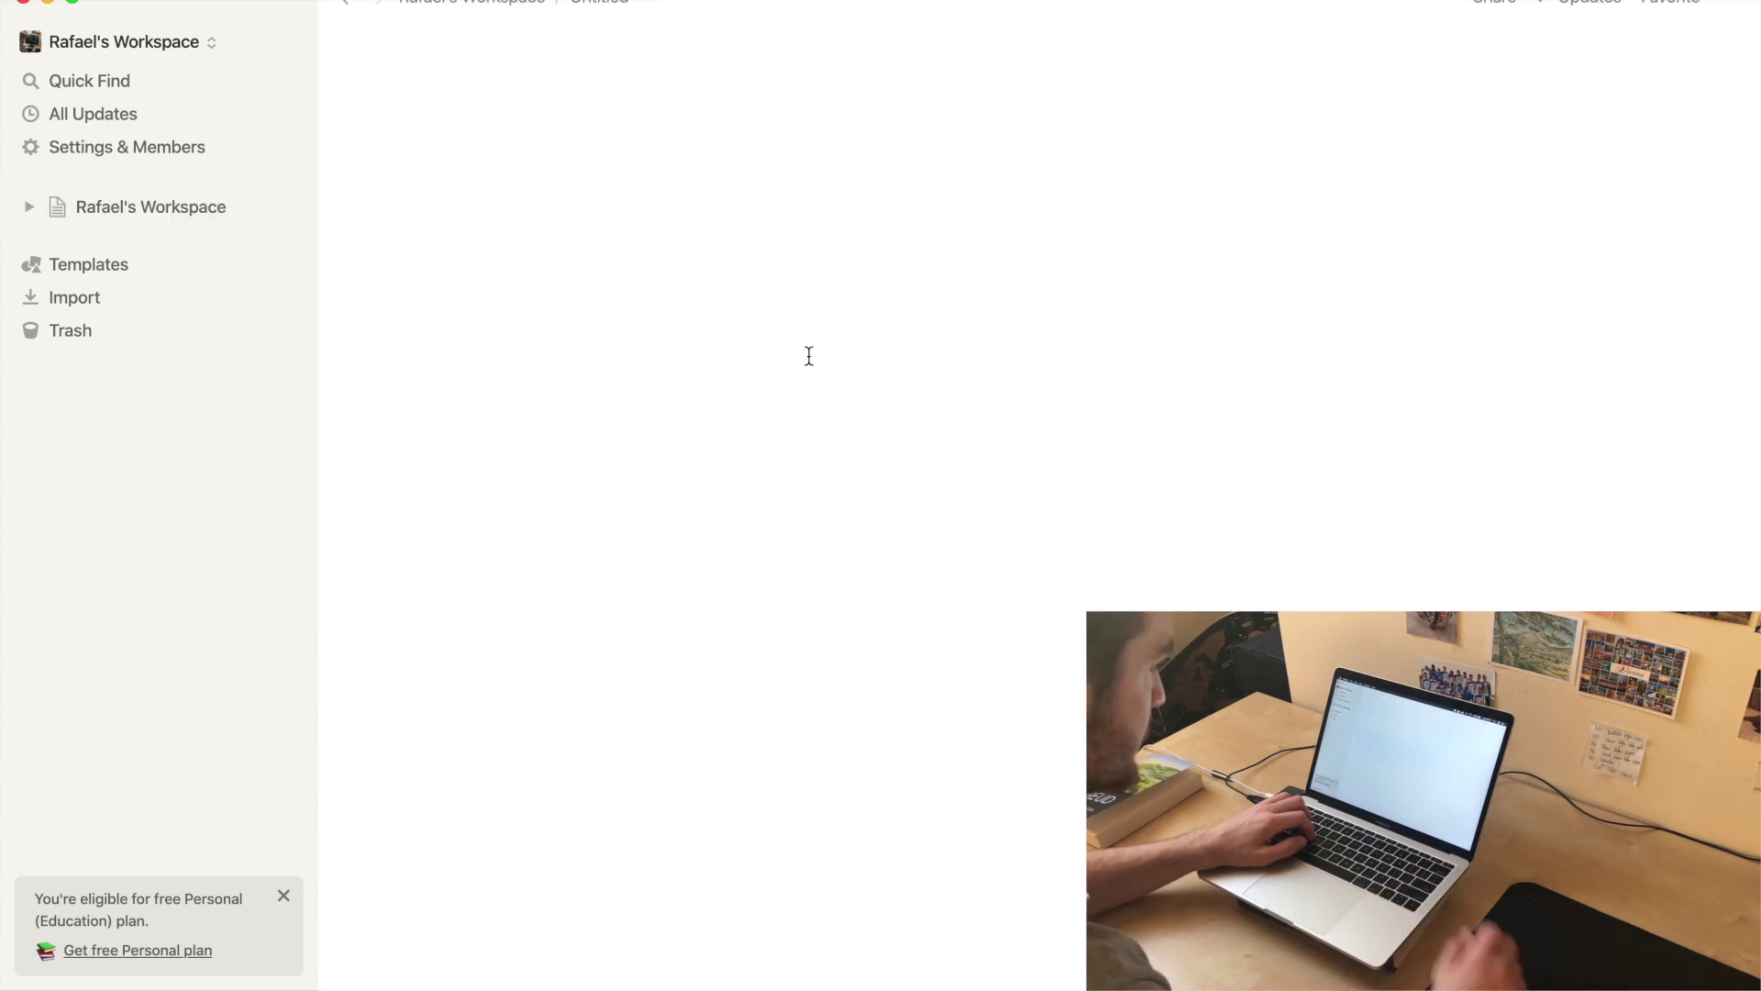
{"action": "type", "text": "Backtesting"}
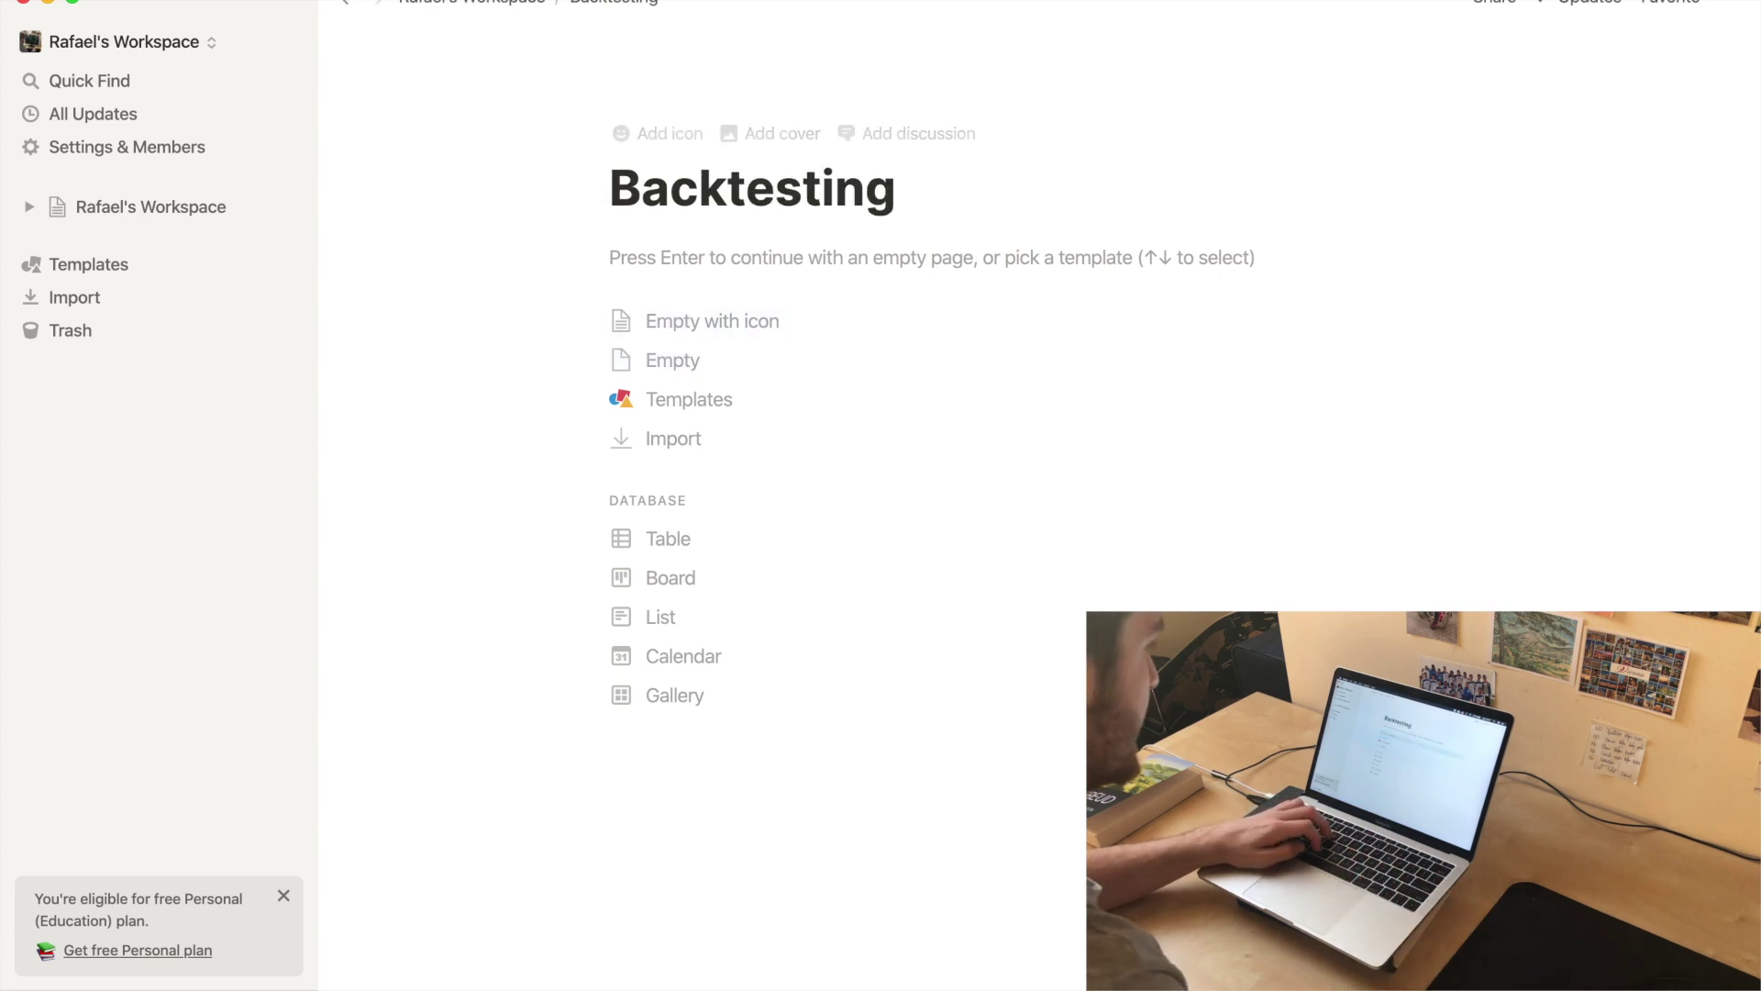
- Go back to the main workspace page and embed a third sub-page titled "Forecasting" below Backtesting
{"action": "left_click", "coordinate": [348, 7]}
{"action": "left_click", "coordinate": [686, 338]}
{"action": "type", "text": "/"}
{"action": "key", "text": "Down"}
{"action": "key", "text": "Down"}
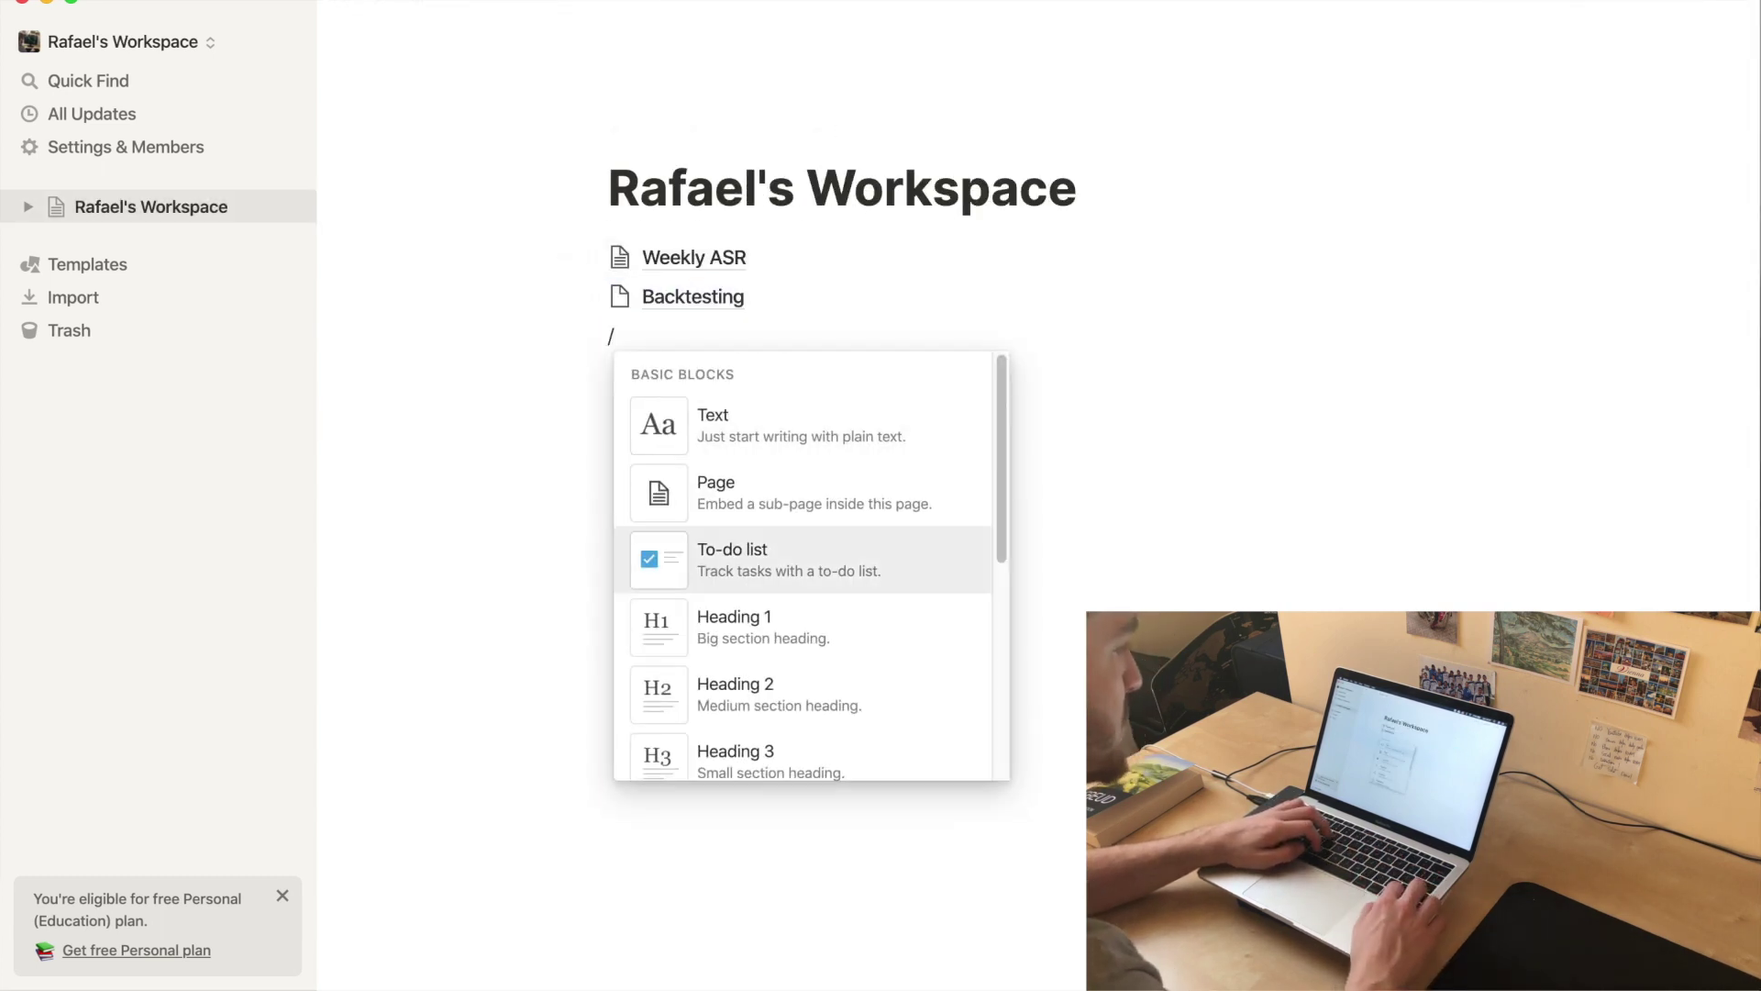
{"action": "key", "text": "Up"}
{"action": "key", "text": "Return"}
{"action": "type", "text": "Forecasting"}
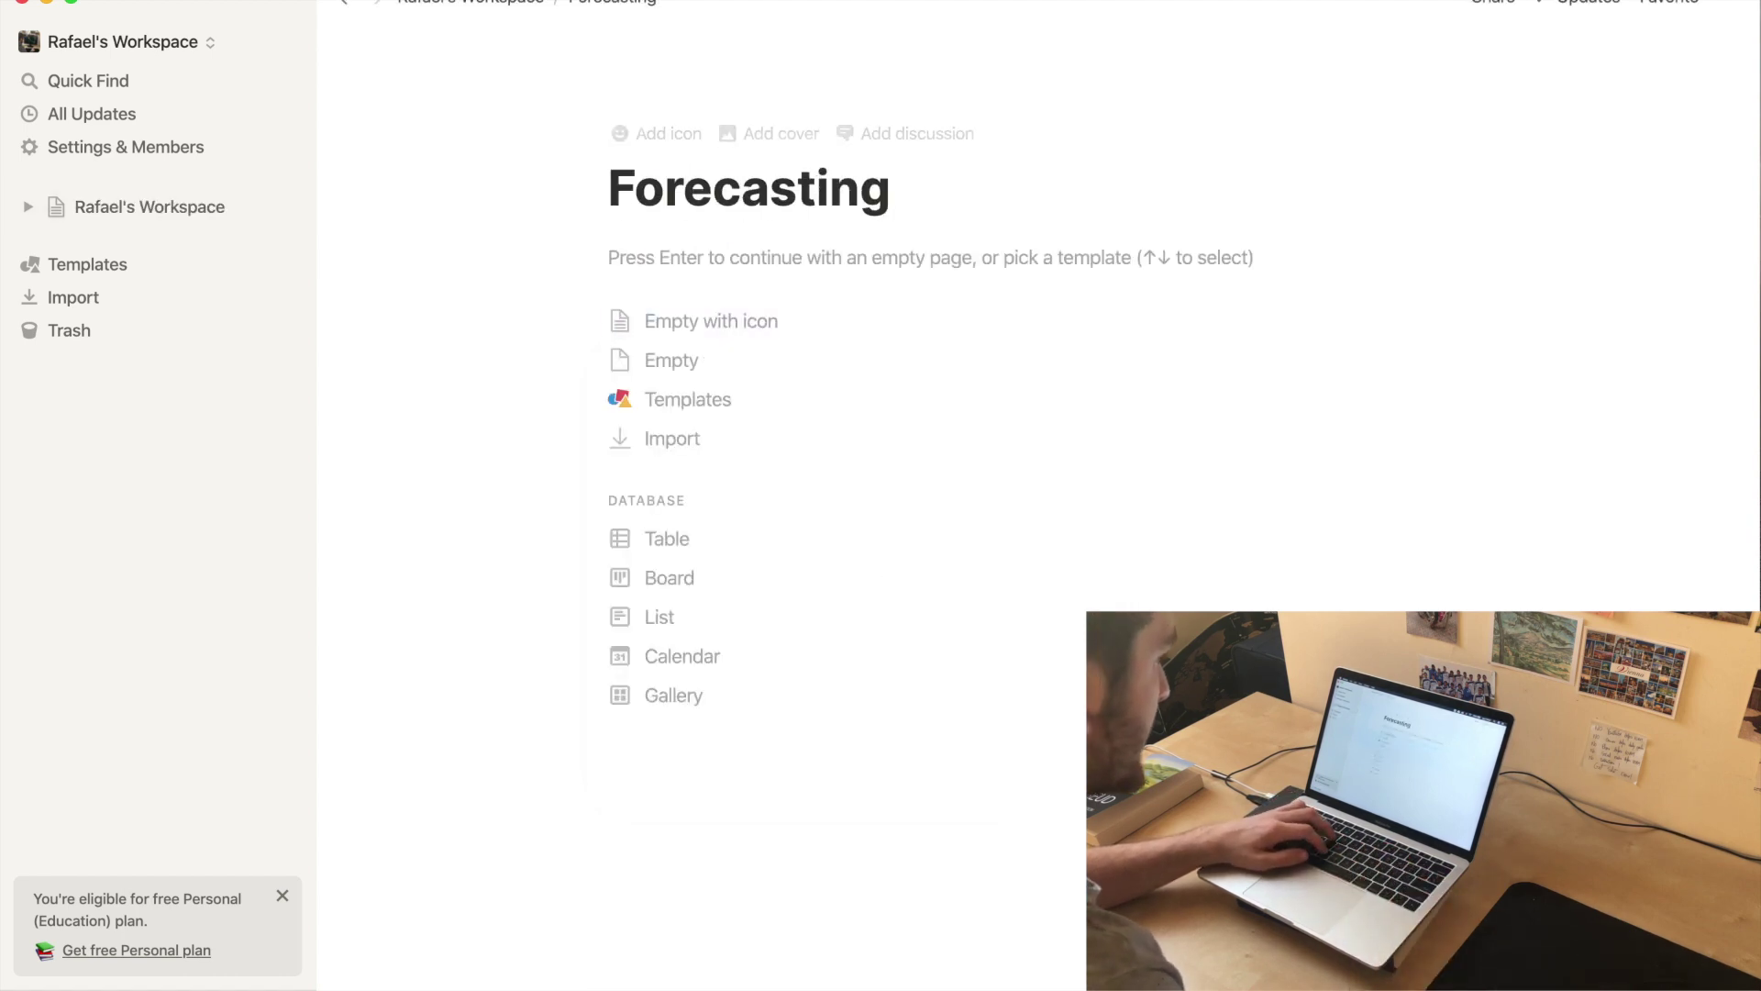
- Return to the main workspace page, expand its sub-page tree, and open Weekly ASR ready for writing in its body
{"action": "left_click", "coordinate": [344, 4]}
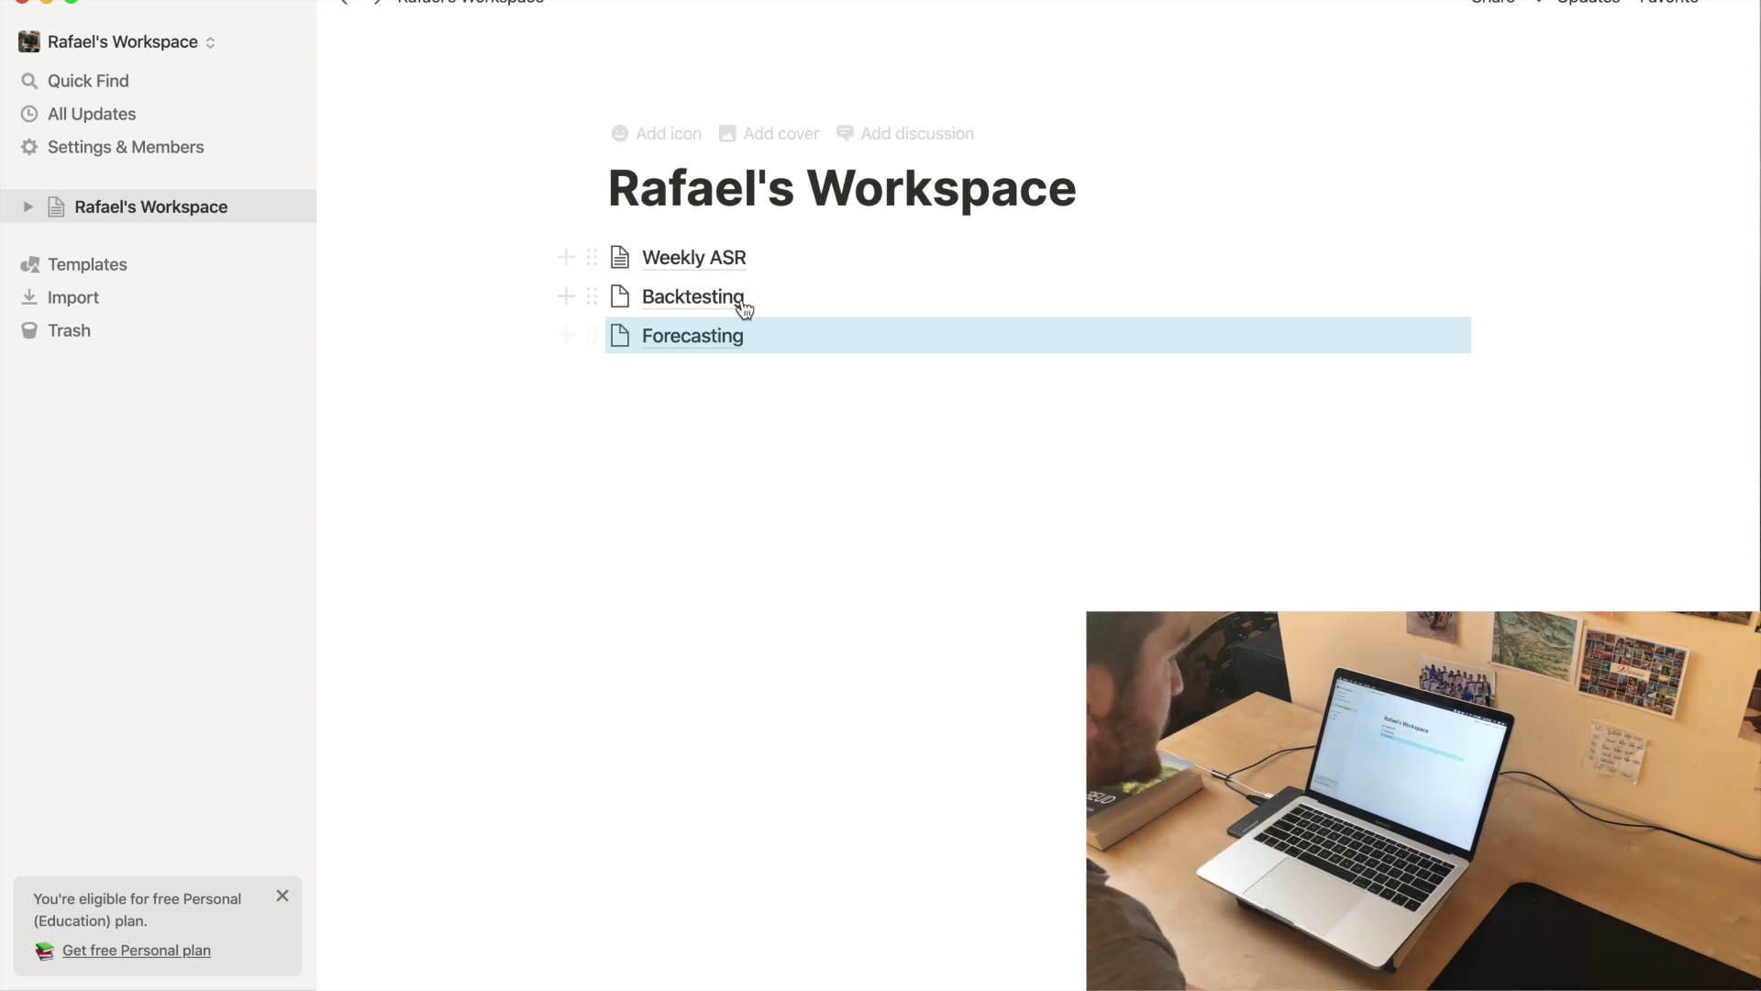
{"action": "left_click", "coordinate": [28, 209]}
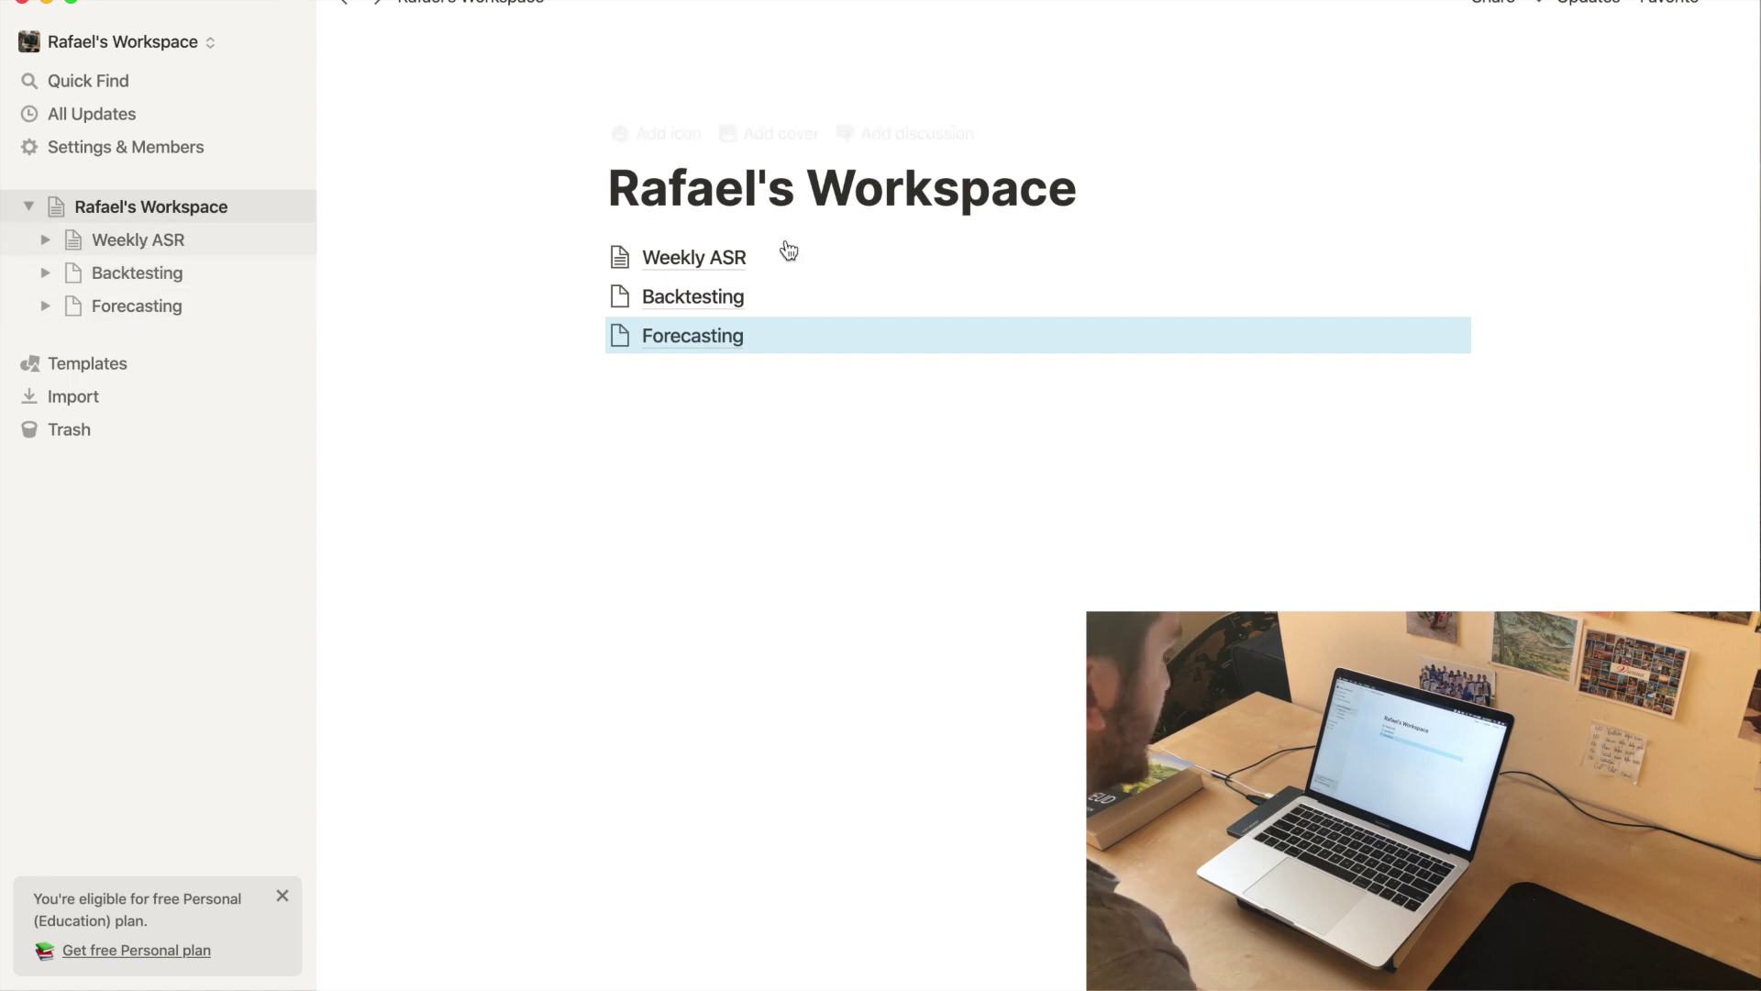
{"action": "left_click", "coordinate": [742, 271]}
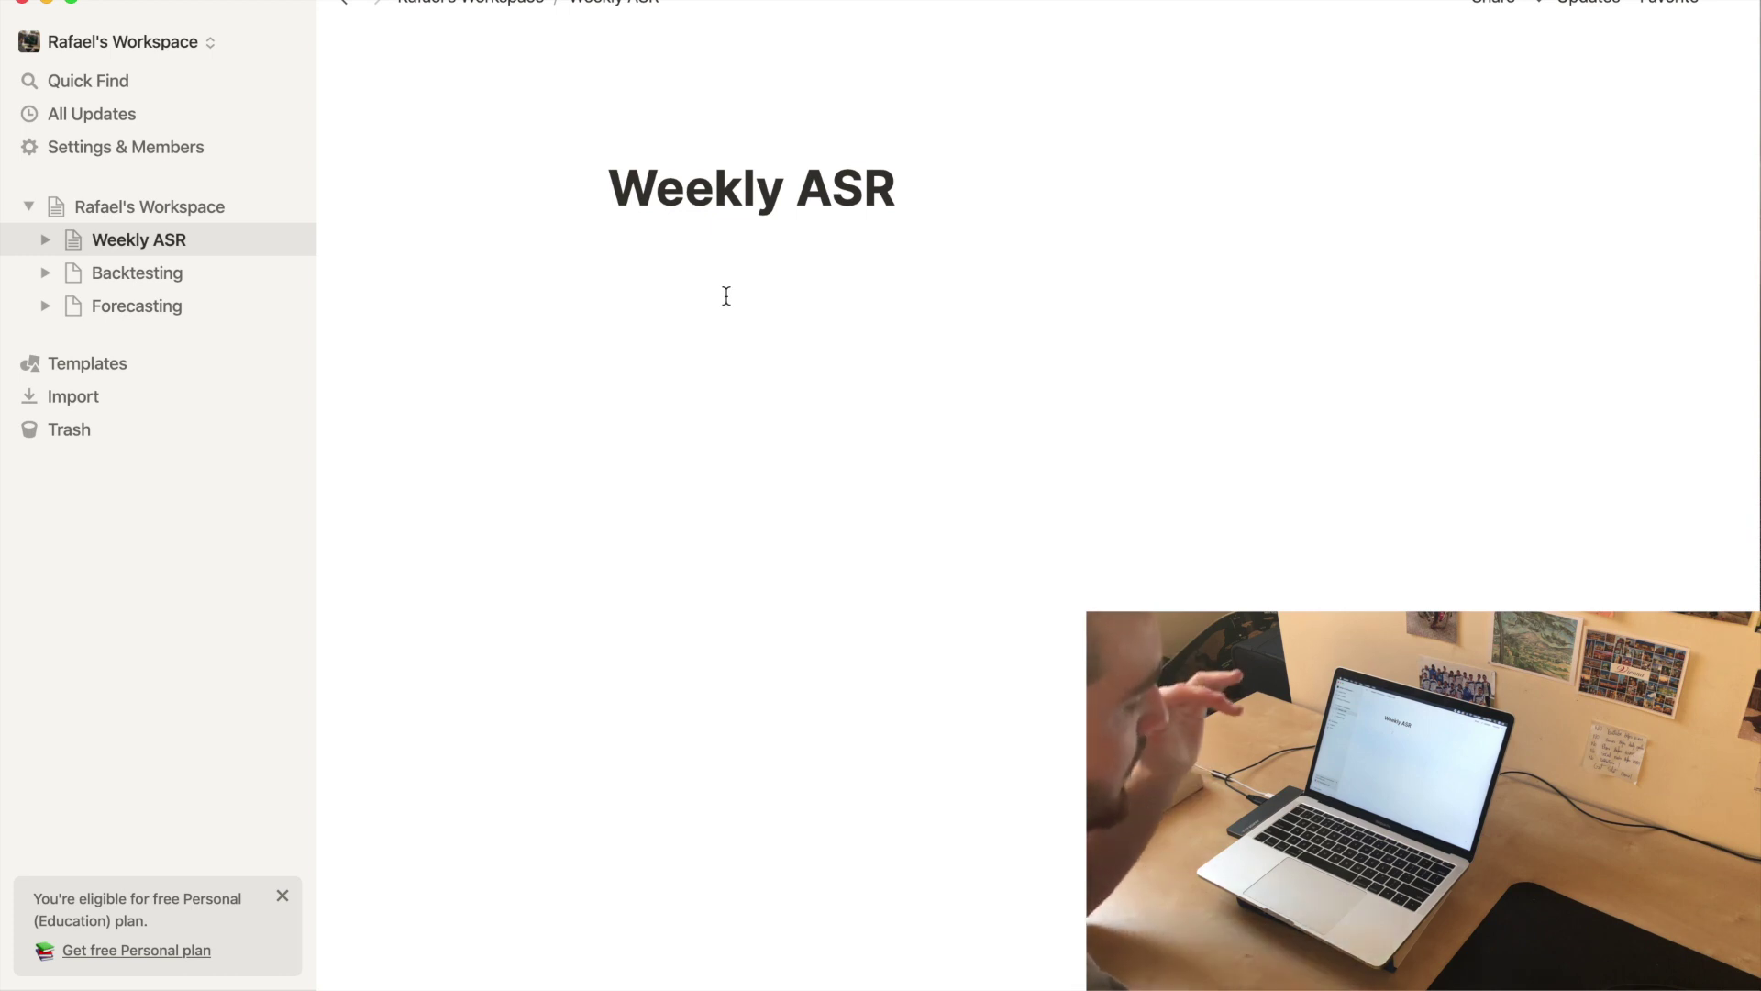
{"action": "left_click", "coordinate": [726, 295]}
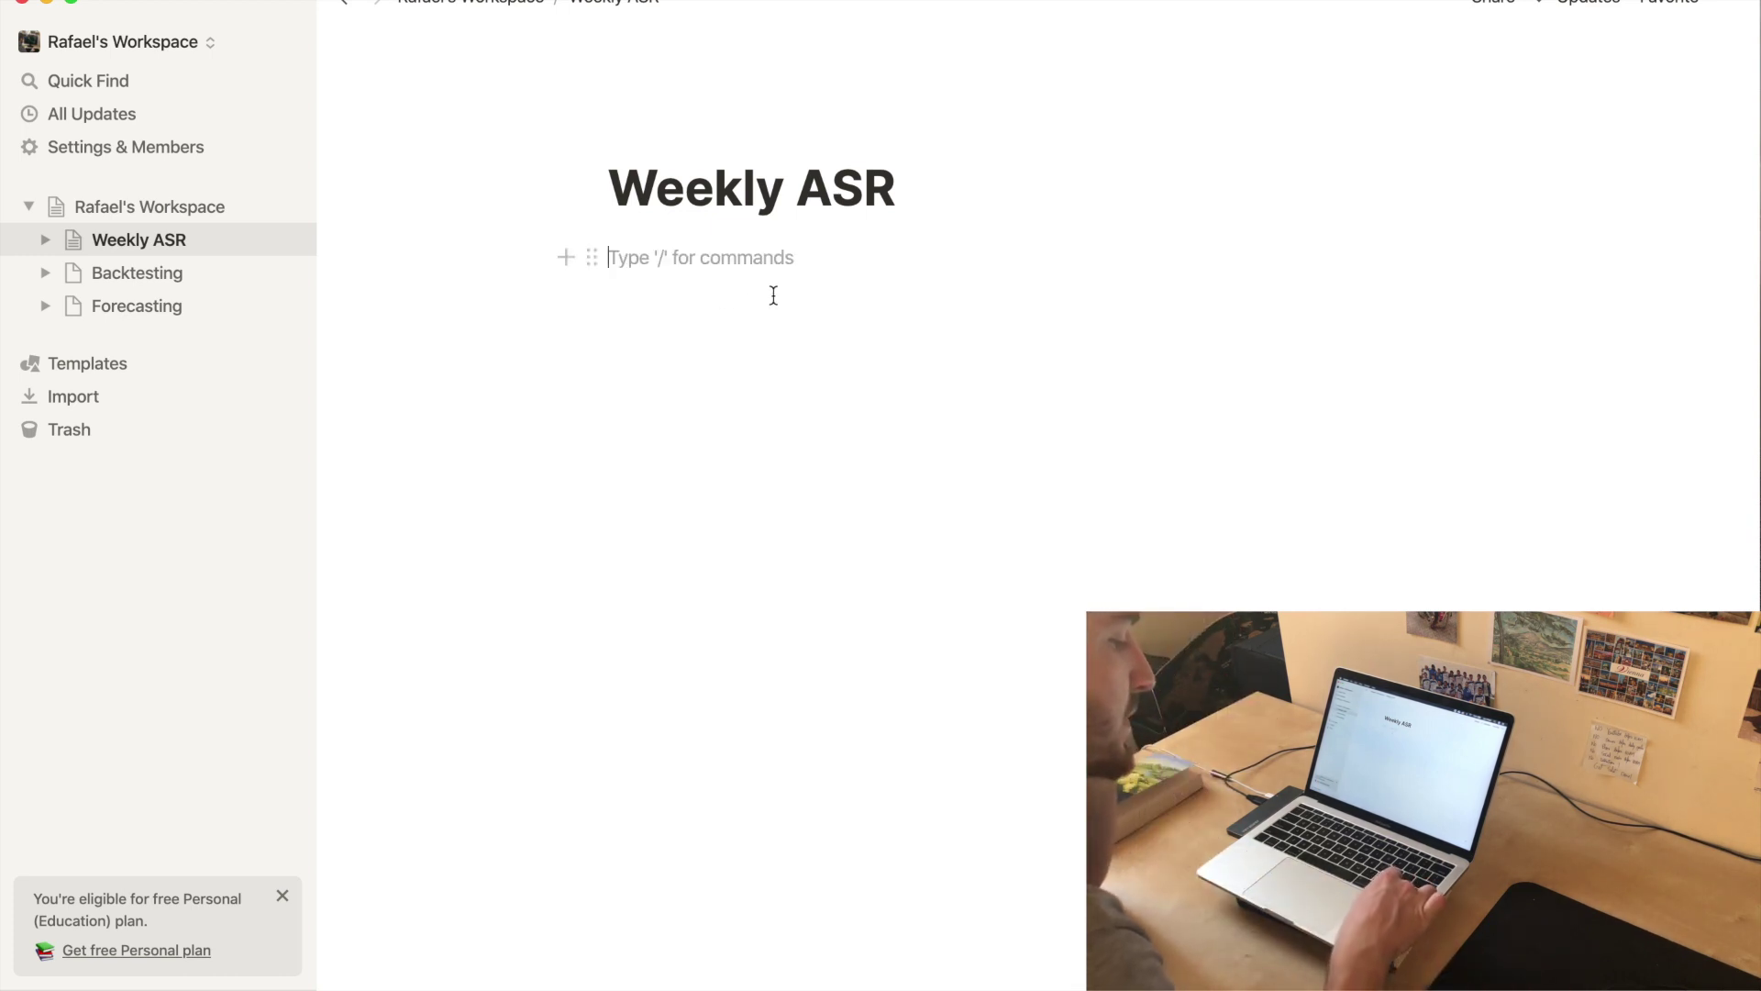
- Add a to-do list to the Weekly ASR page with the item "Build template" and two "." placeholder items
{"action": "type", "text": "/"}
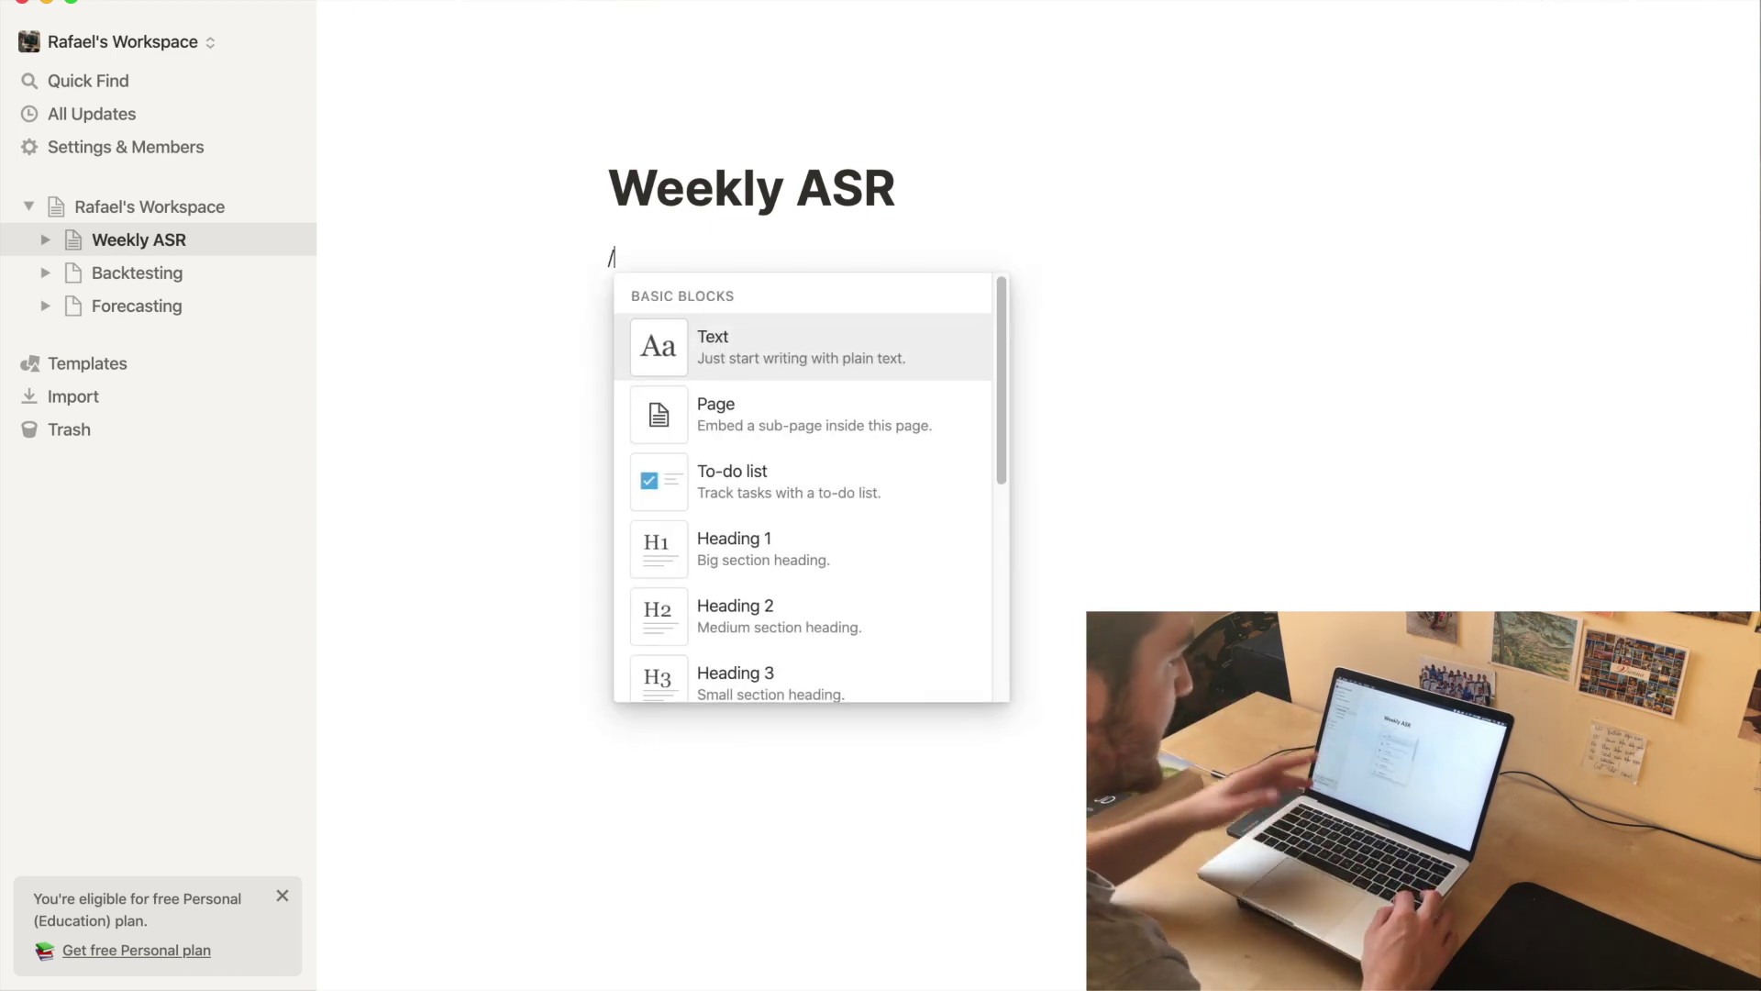
{"action": "key", "text": "Down"}
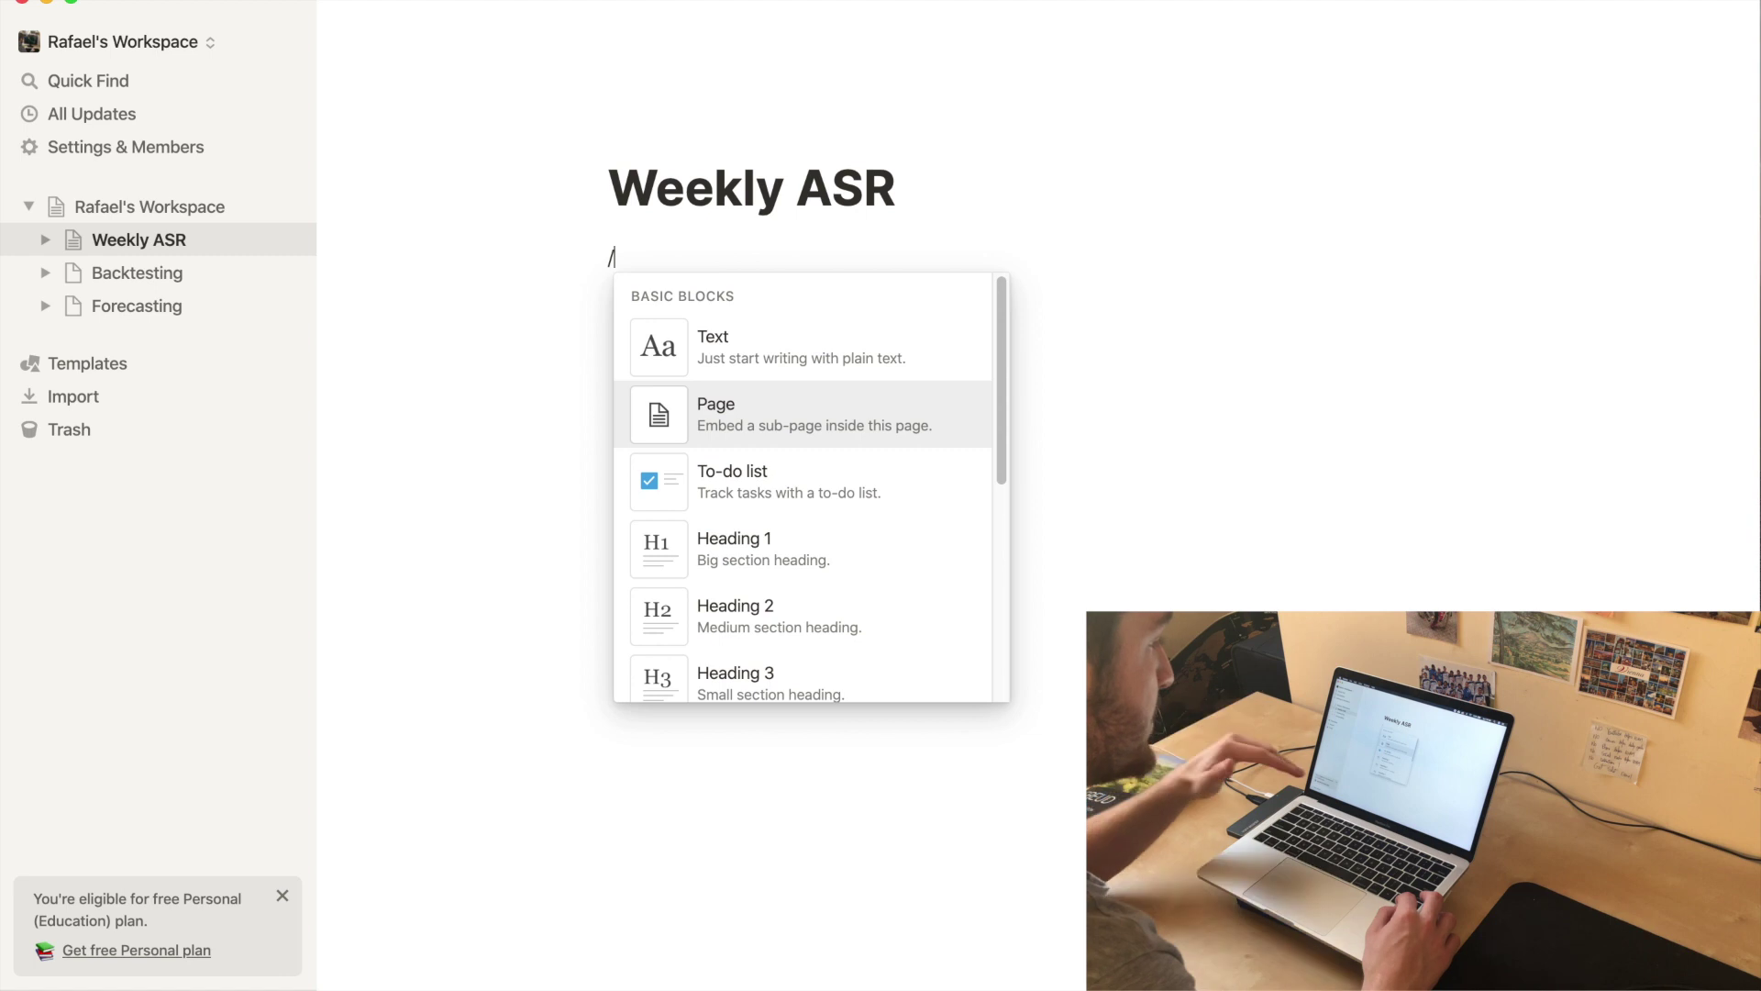
{"action": "key", "text": "Down"}
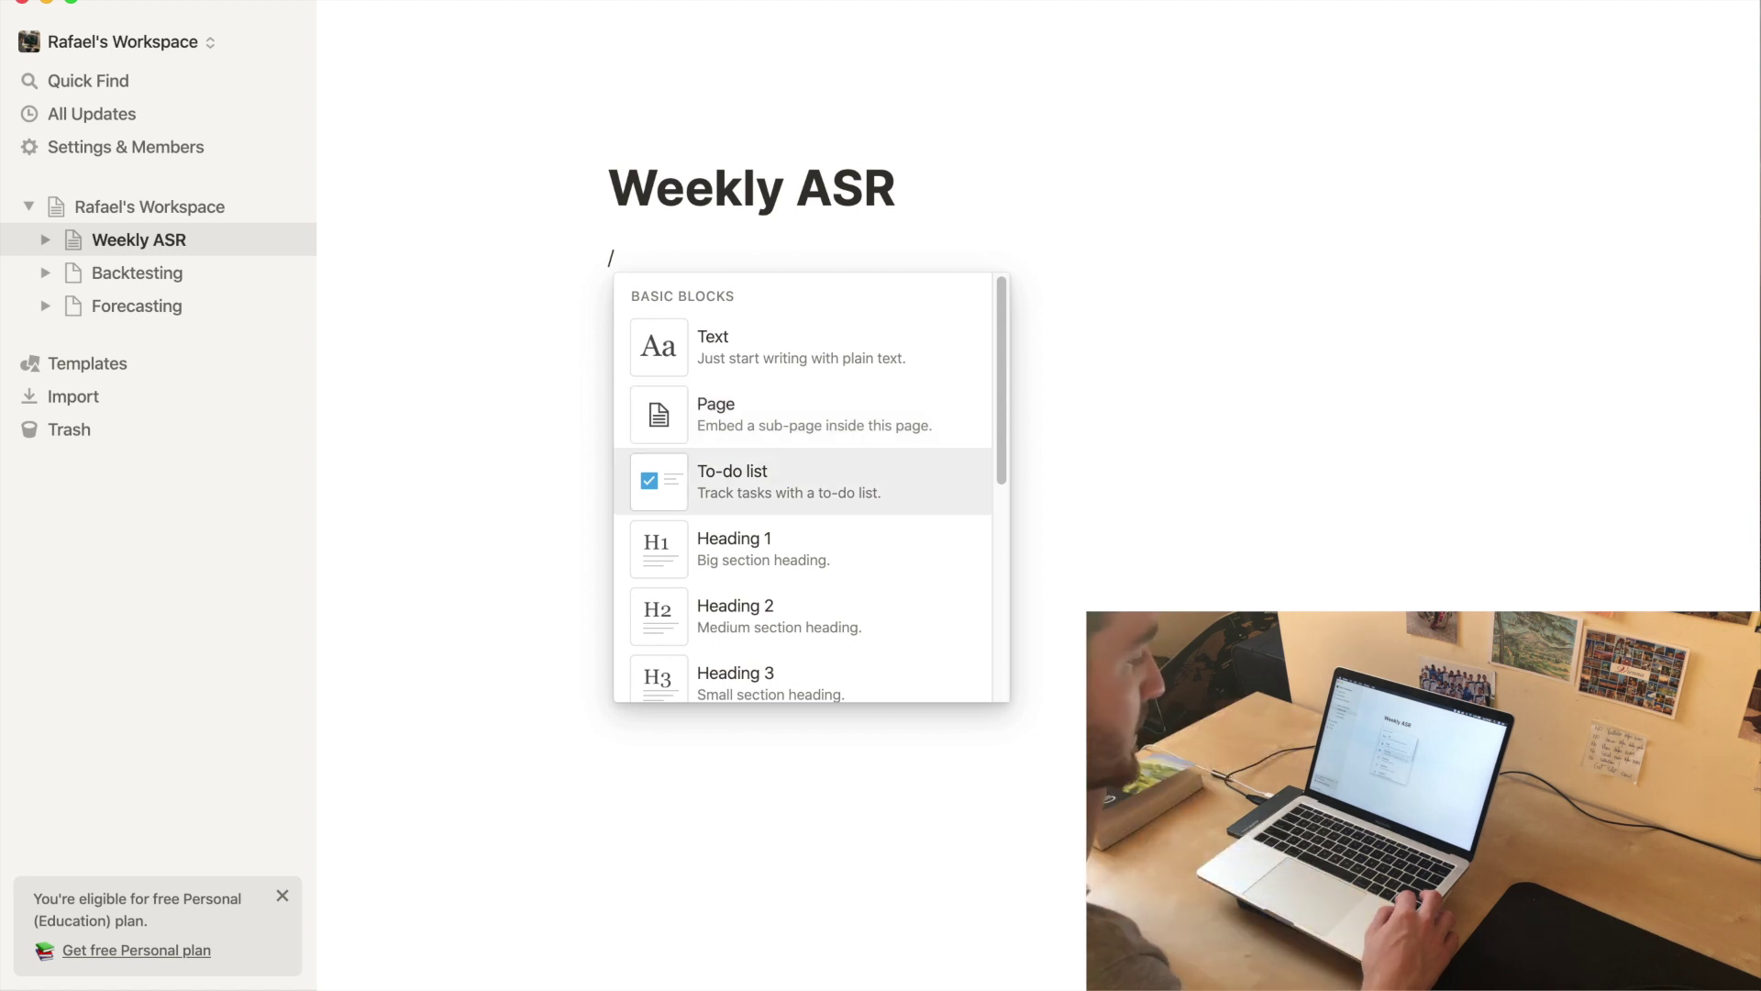
{"action": "key", "text": "Return"}
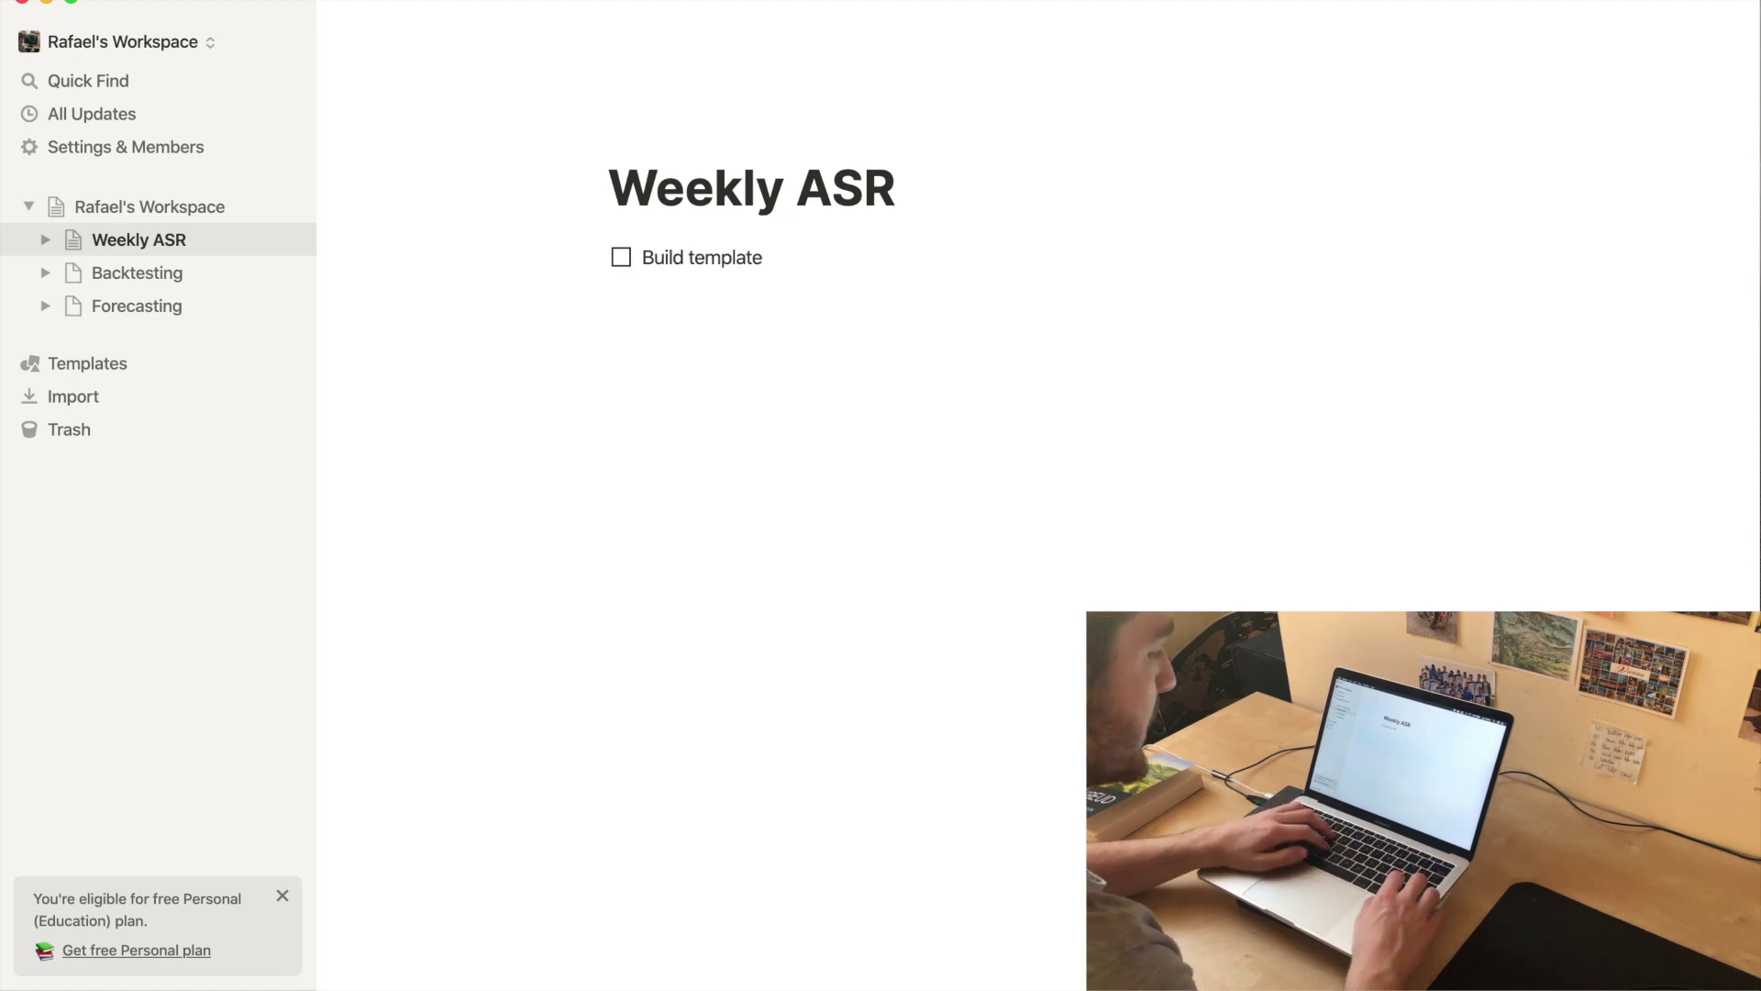
{"action": "key", "text": "Return"}
{"action": "type", "text": "."}
{"action": "key", "text": "Return"}
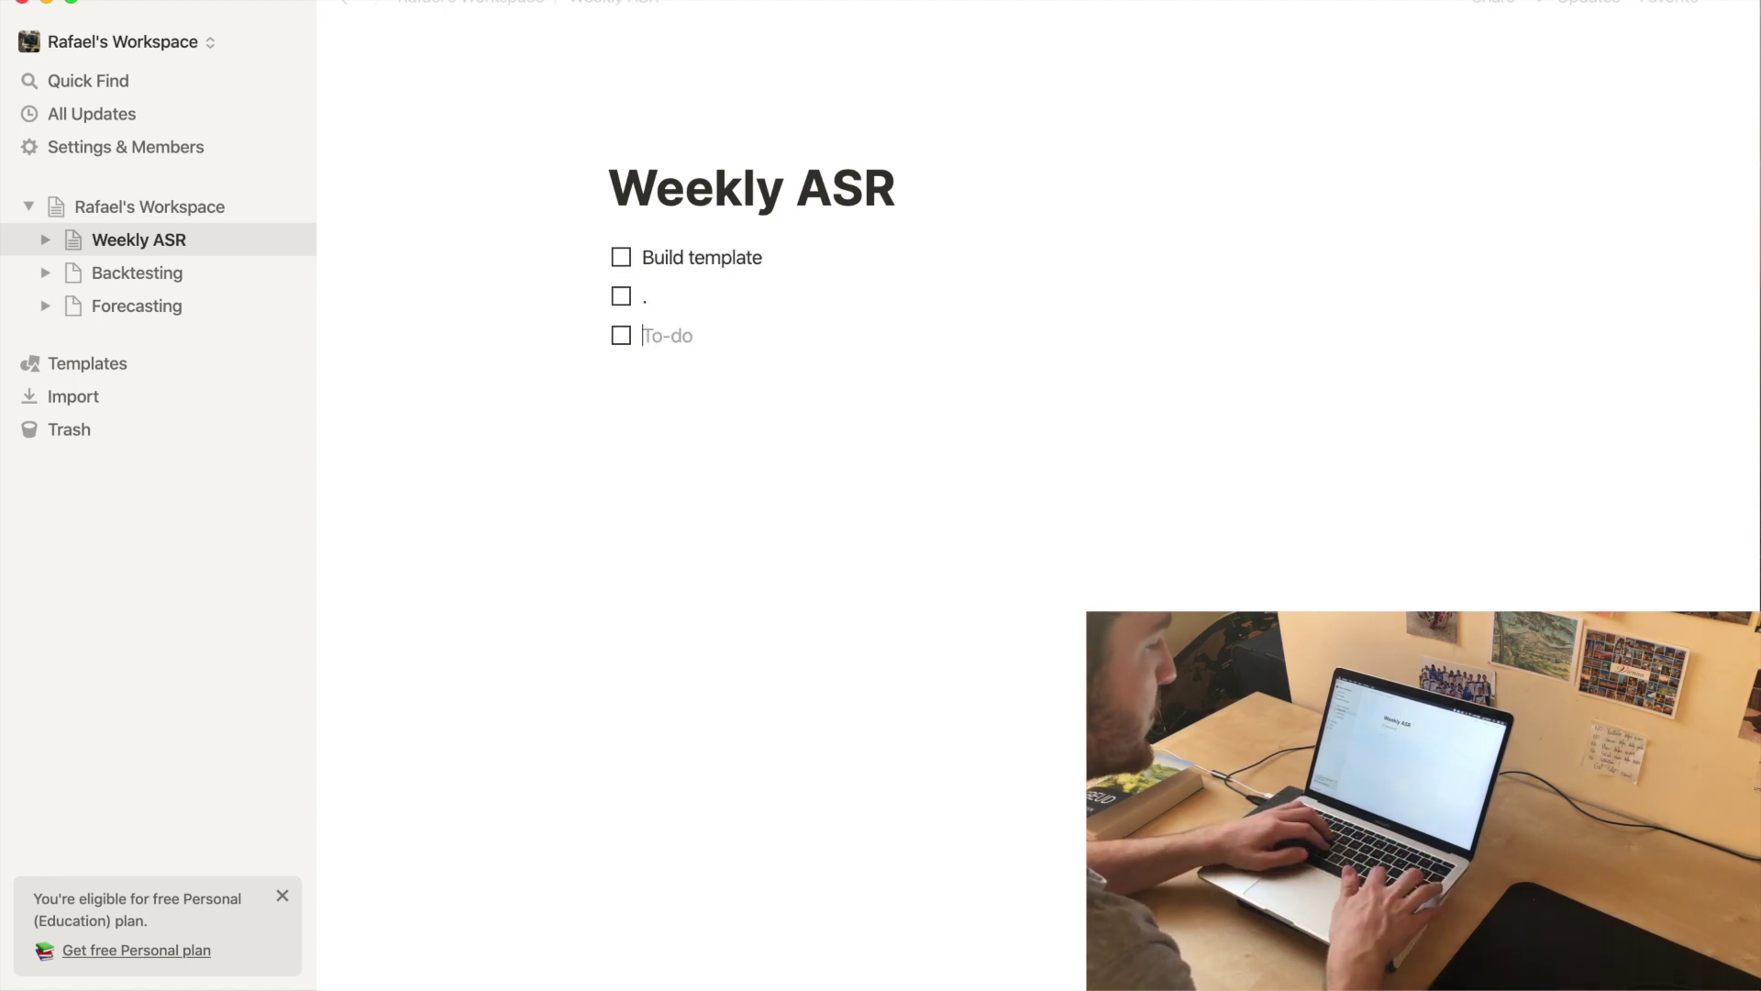
{"action": "type", "text": "."}
{"action": "key", "text": "Return"}
- Check off the "Build template" item and the placeholder items below it
{"action": "left_click", "coordinate": [622, 258]}
{"action": "left_click", "coordinate": [621, 297]}
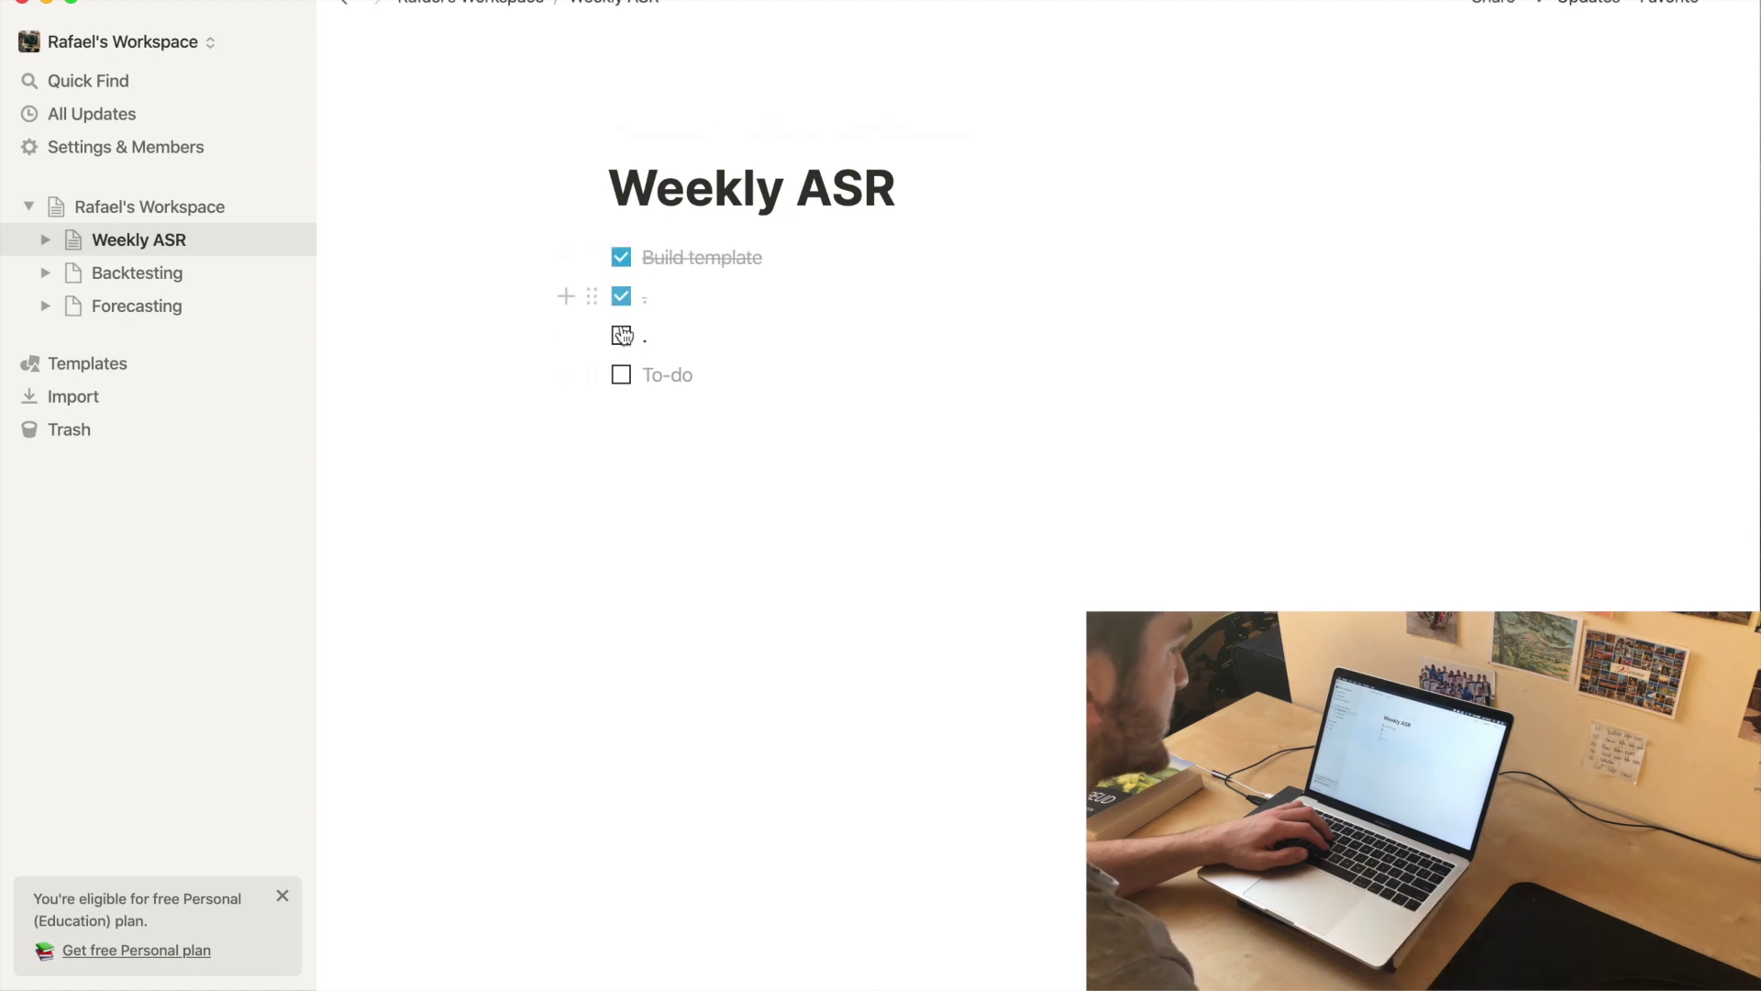
{"action": "left_click_drag", "start_coordinate": [622, 335], "coordinate": [646, 357]}
- Delete the entire to-do list from the Weekly ASR page
{"action": "key", "text": "Down"}
{"action": "key", "text": "super+a"}
{"action": "key", "text": "BackSpace"}
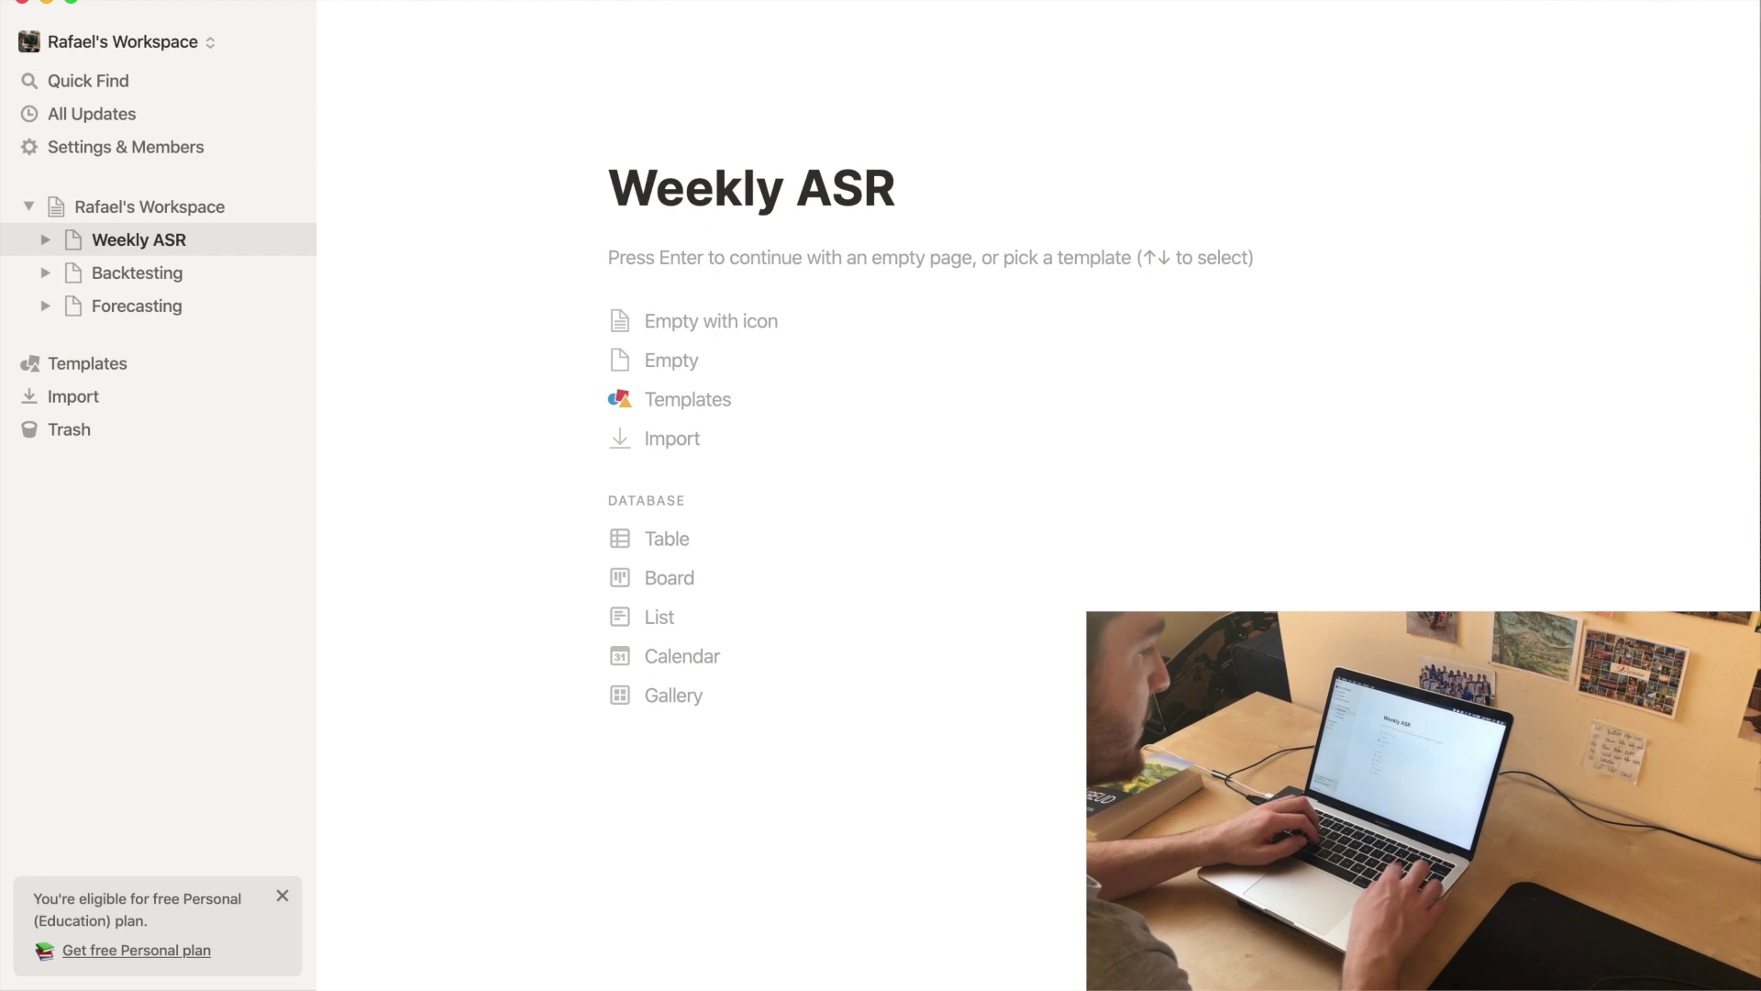
- Start Weekly ASR as an empty page again and insert a Heading 1 block at its beginning
{"action": "key", "text": "Return"}
{"action": "type", "text": "/"}
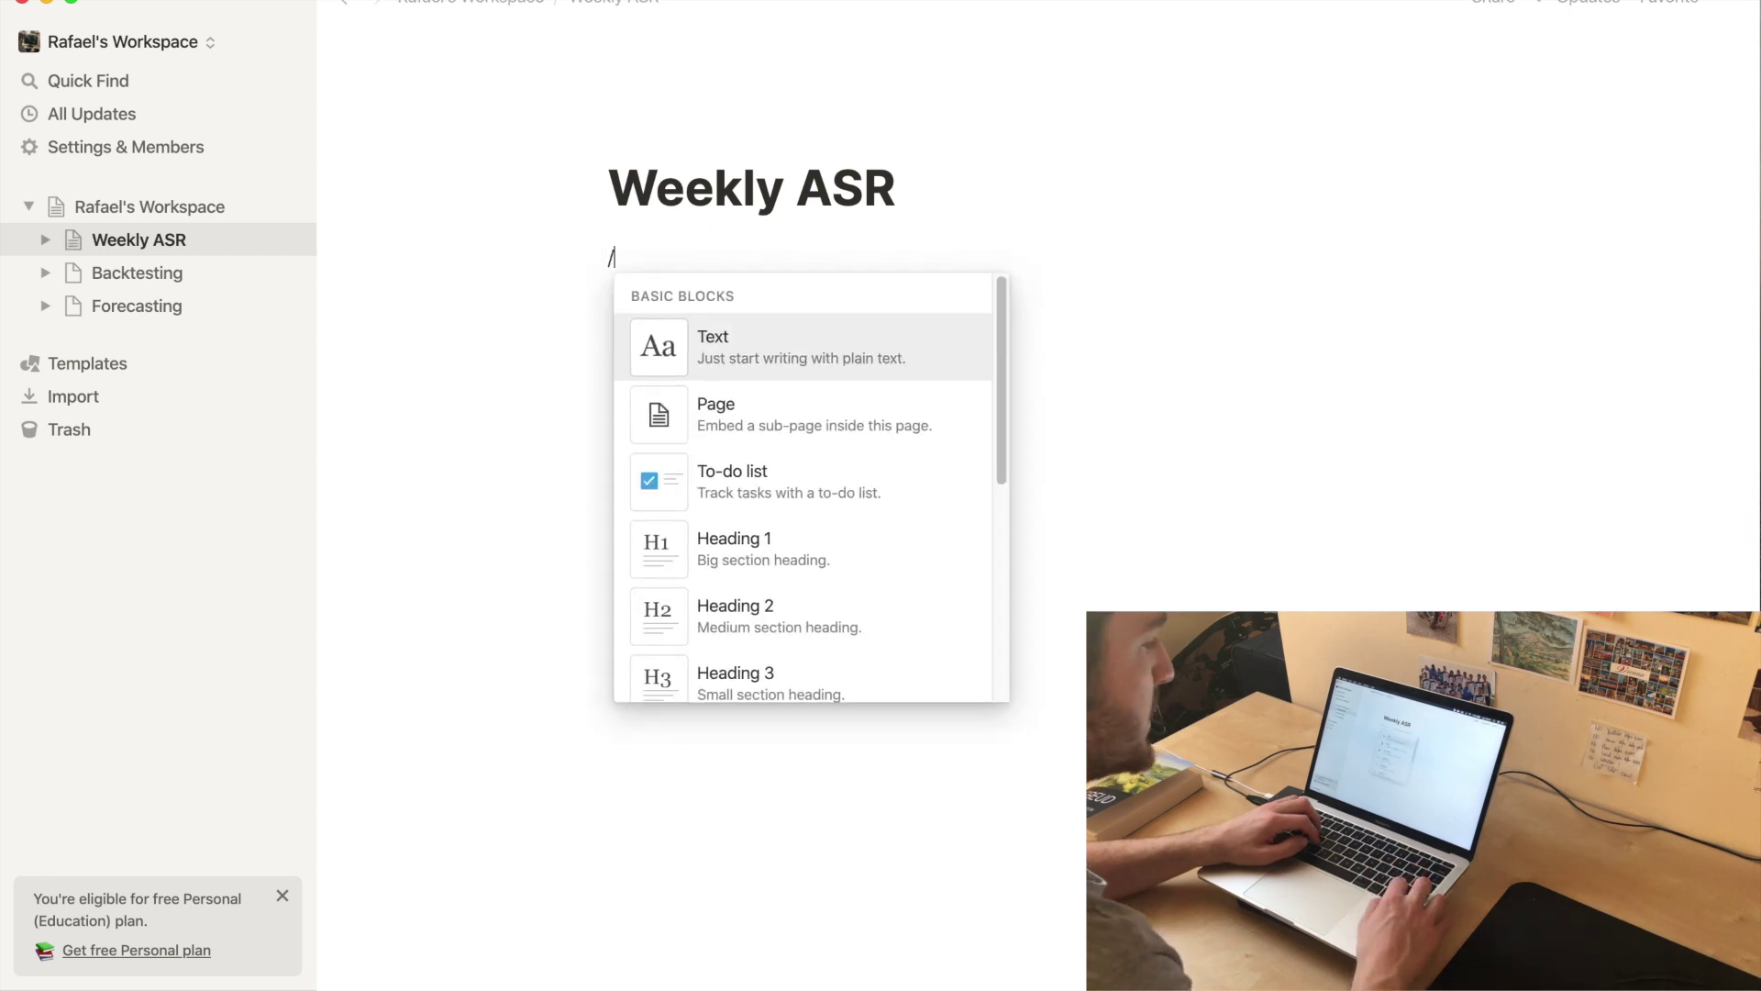
{"action": "key", "text": "Down"}
{"action": "key", "text": "Down"}
{"action": "key", "text": "Down"}
{"action": "key", "text": "Down"}
{"action": "key", "text": "Down"}
{"action": "key", "text": "Up"}
{"action": "key", "text": "Up"}
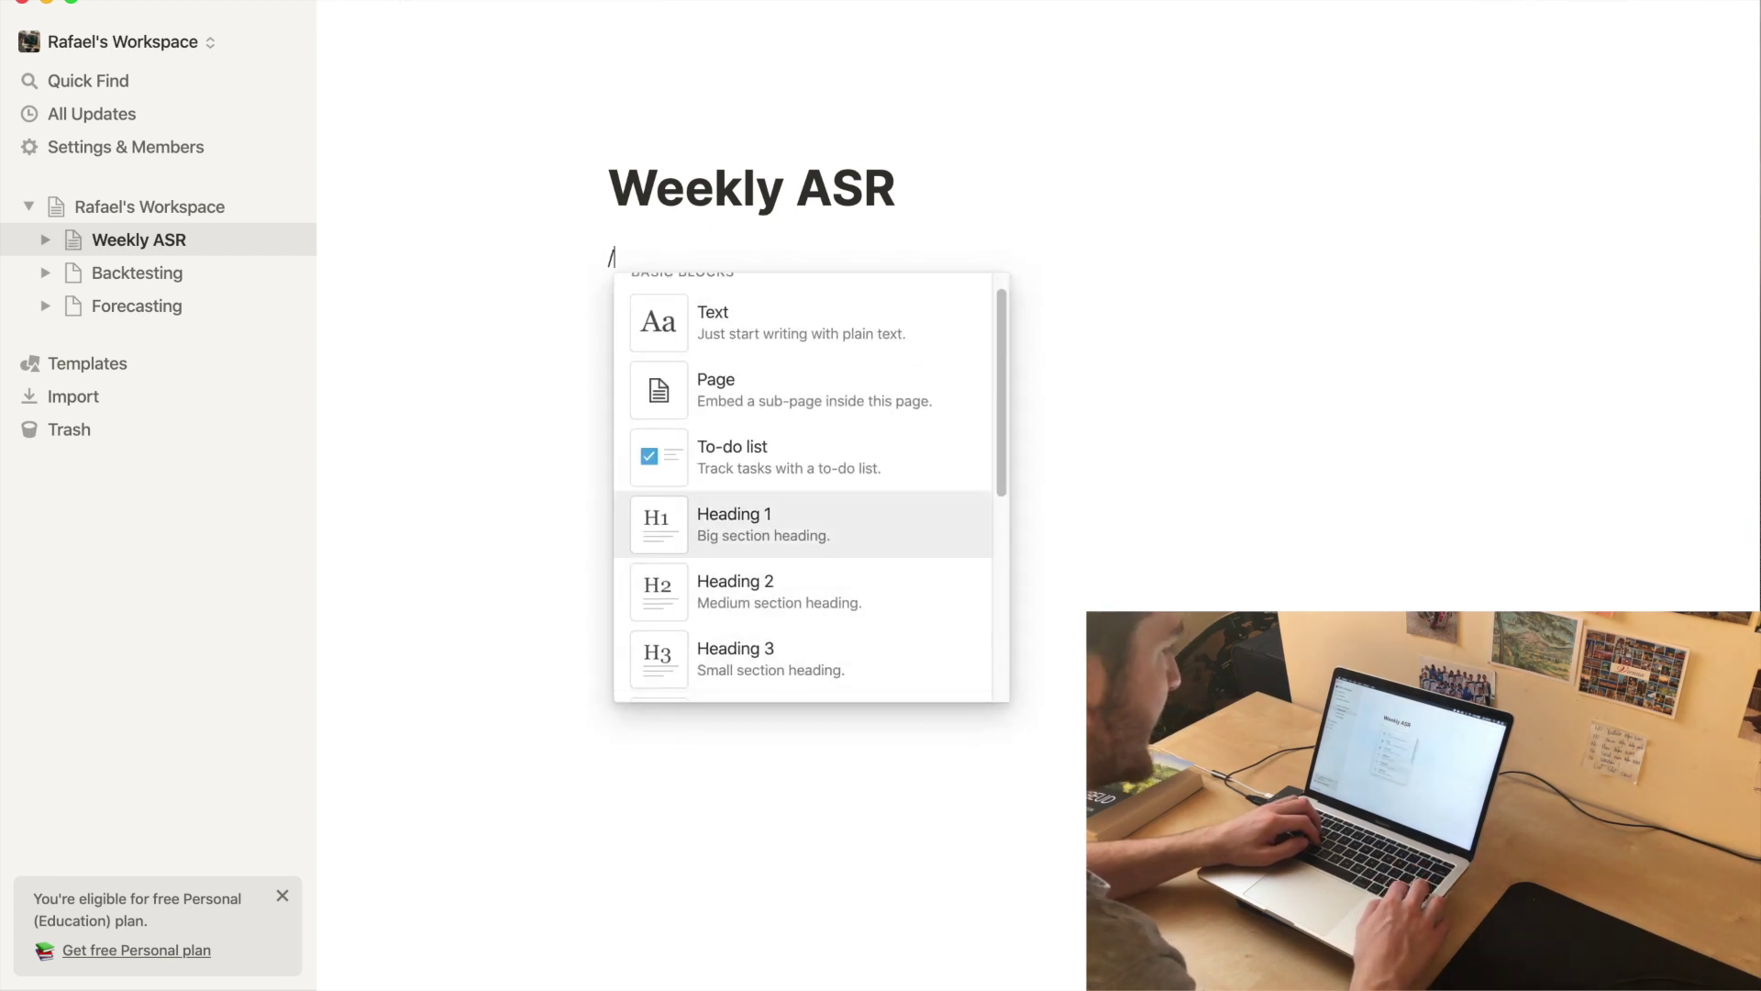
{"action": "key", "text": "Return"}
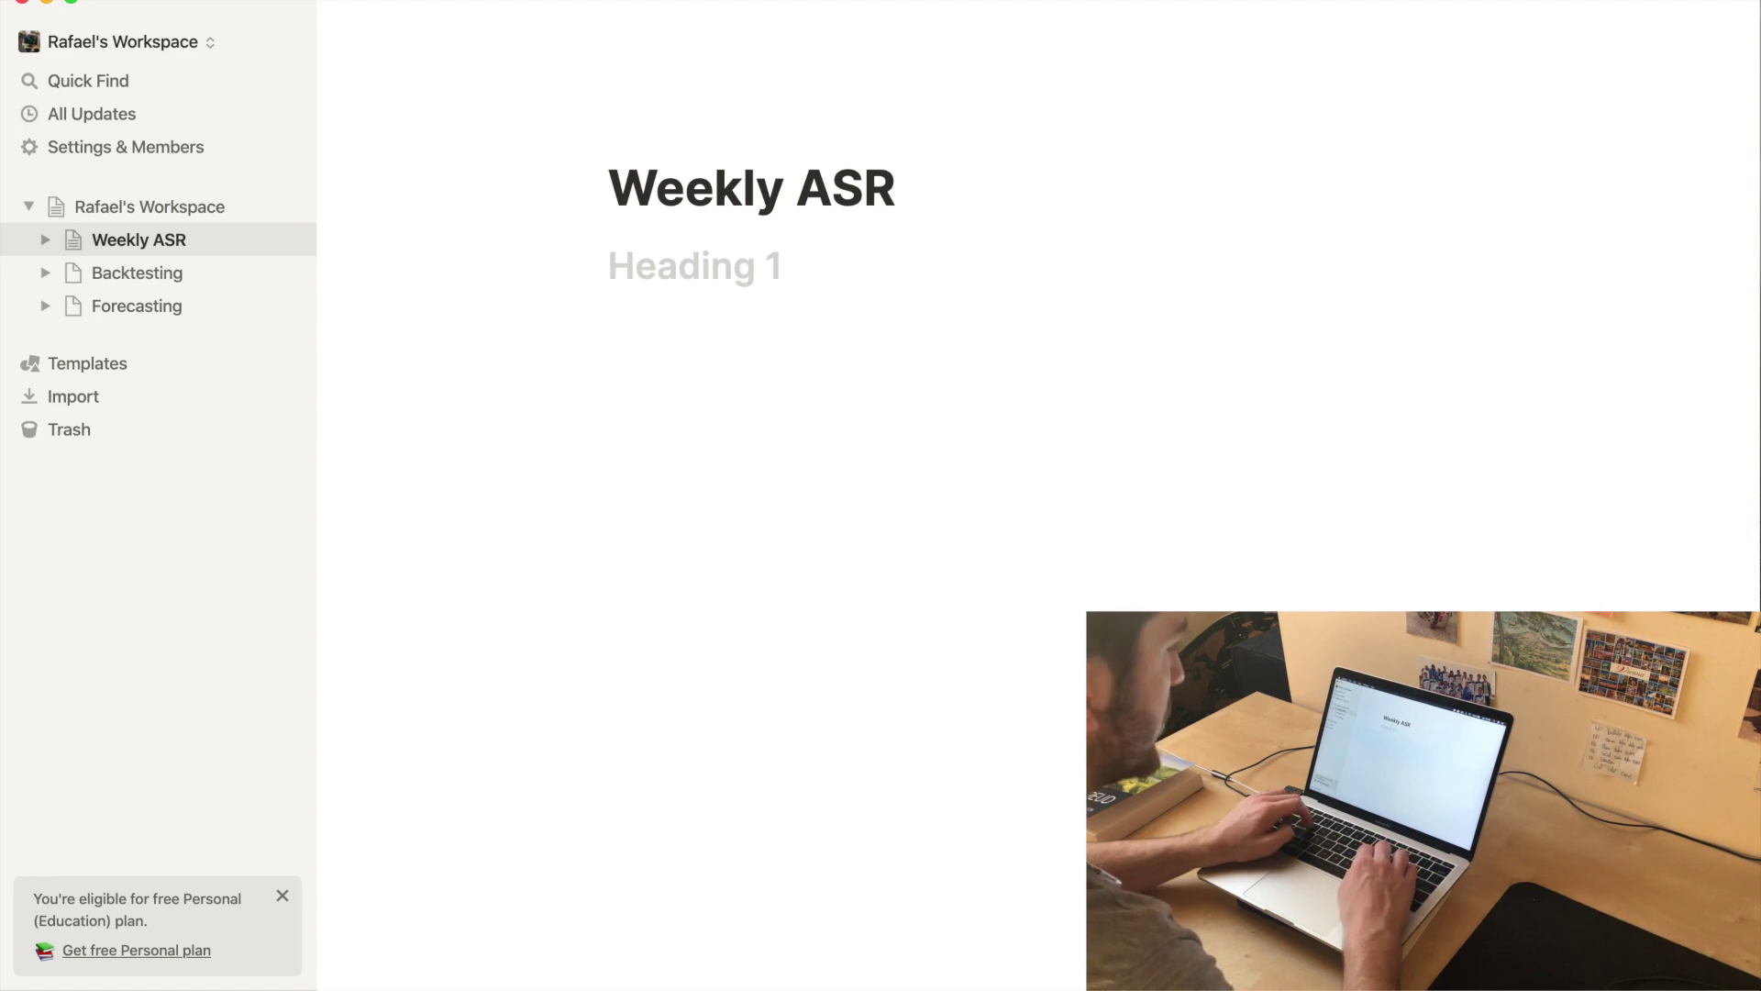
- Write "Weekly" as a Heading 1, a Heading 2 and a Heading 3 on the Weekly ASR page to compare their sizes
{"action": "type", "text": "We"}
{"action": "type", "text": "ekly"}
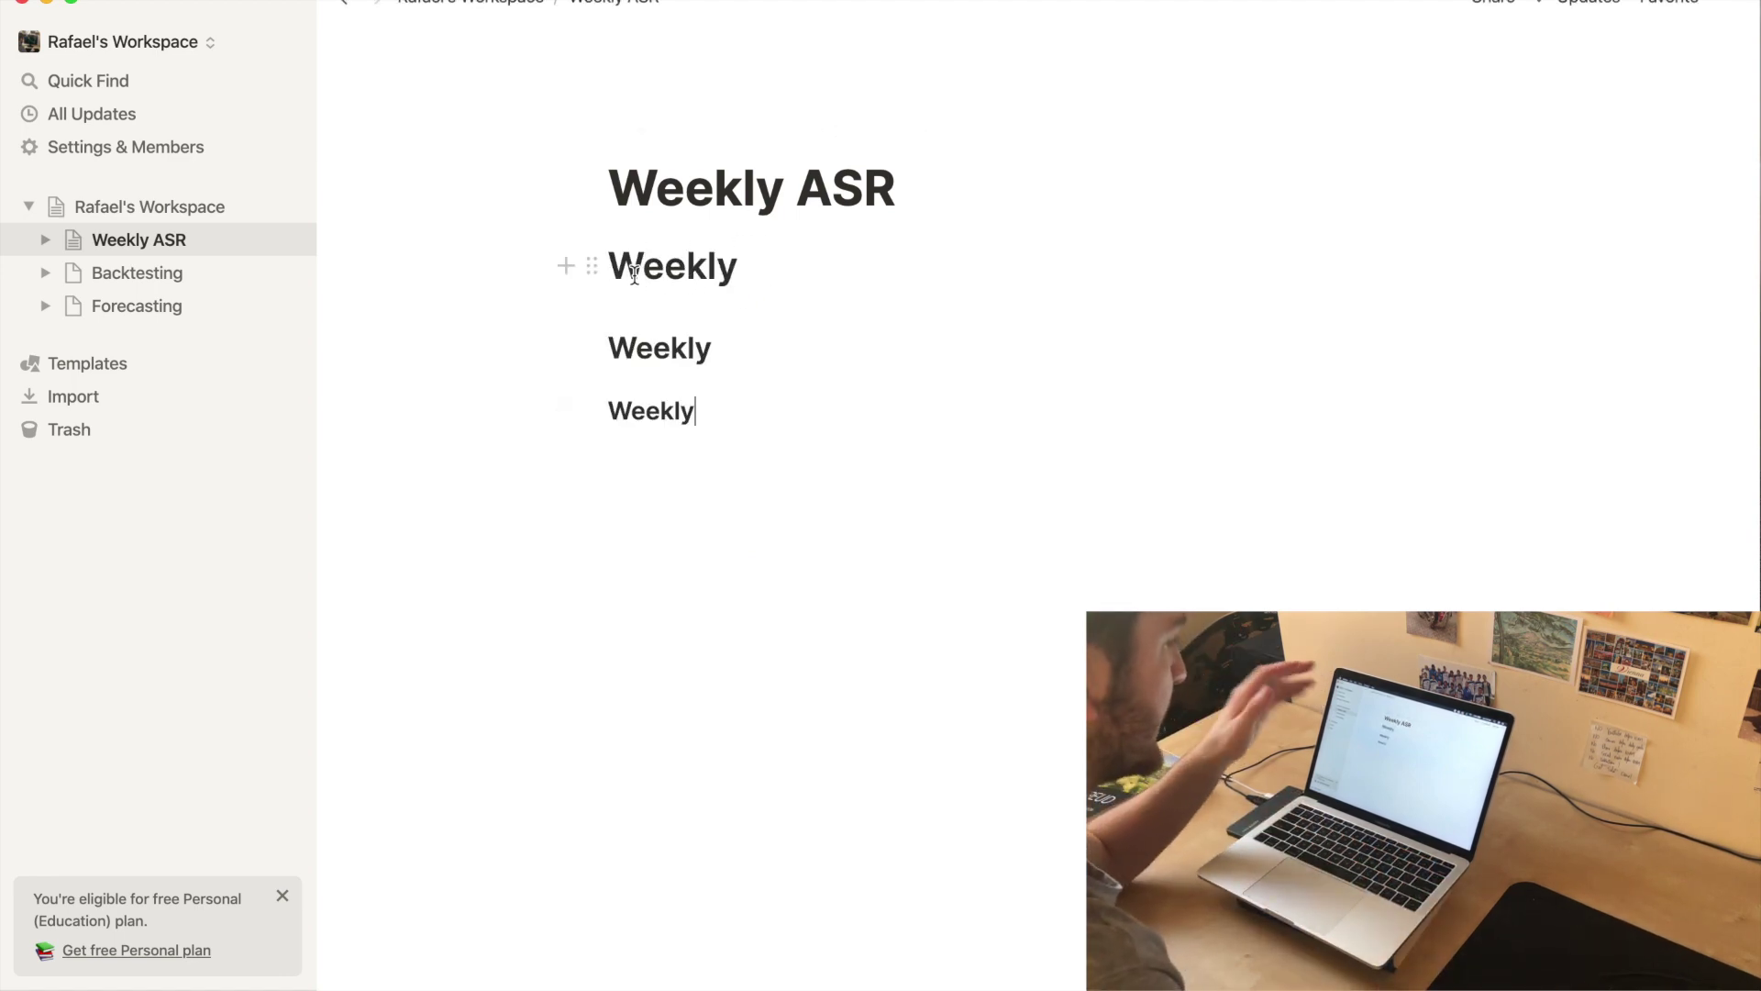
{"action": "left_click_drag", "start_coordinate": [643, 266], "coordinate": [686, 267]}
{"action": "left_click_drag", "start_coordinate": [636, 348], "coordinate": [688, 348]}
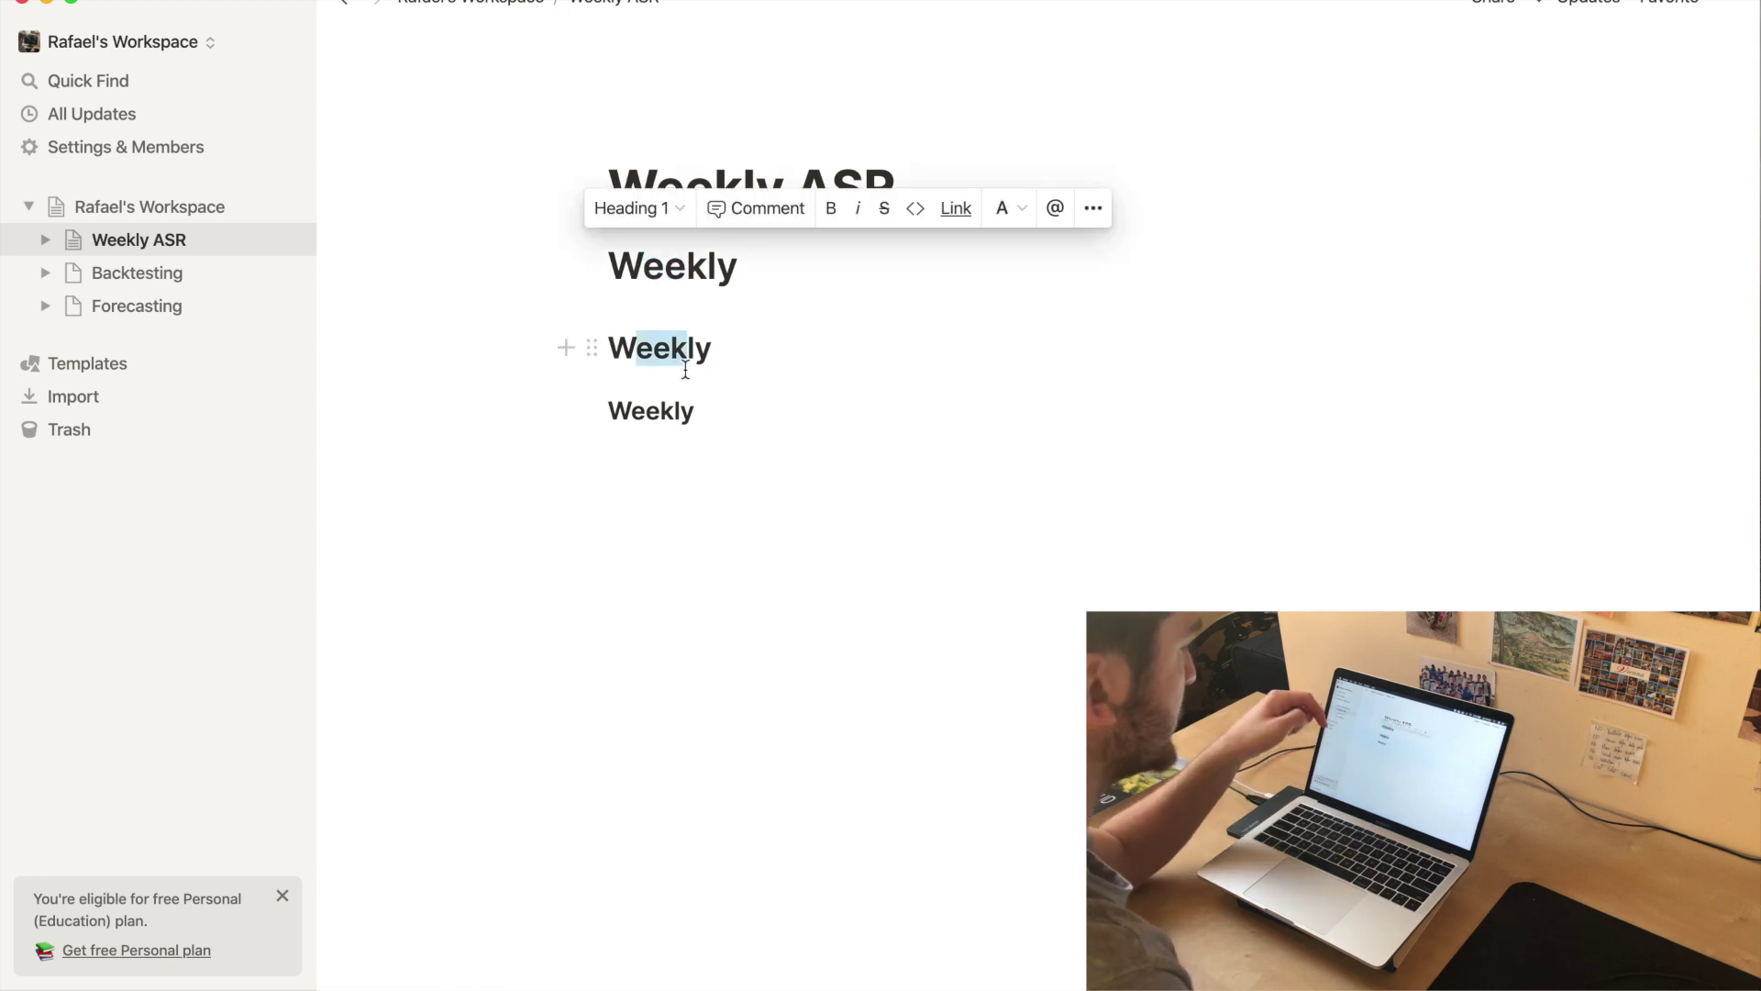
{"action": "left_click_drag", "start_coordinate": [609, 411], "coordinate": [747, 456]}
{"action": "left_click", "coordinate": [729, 470]}
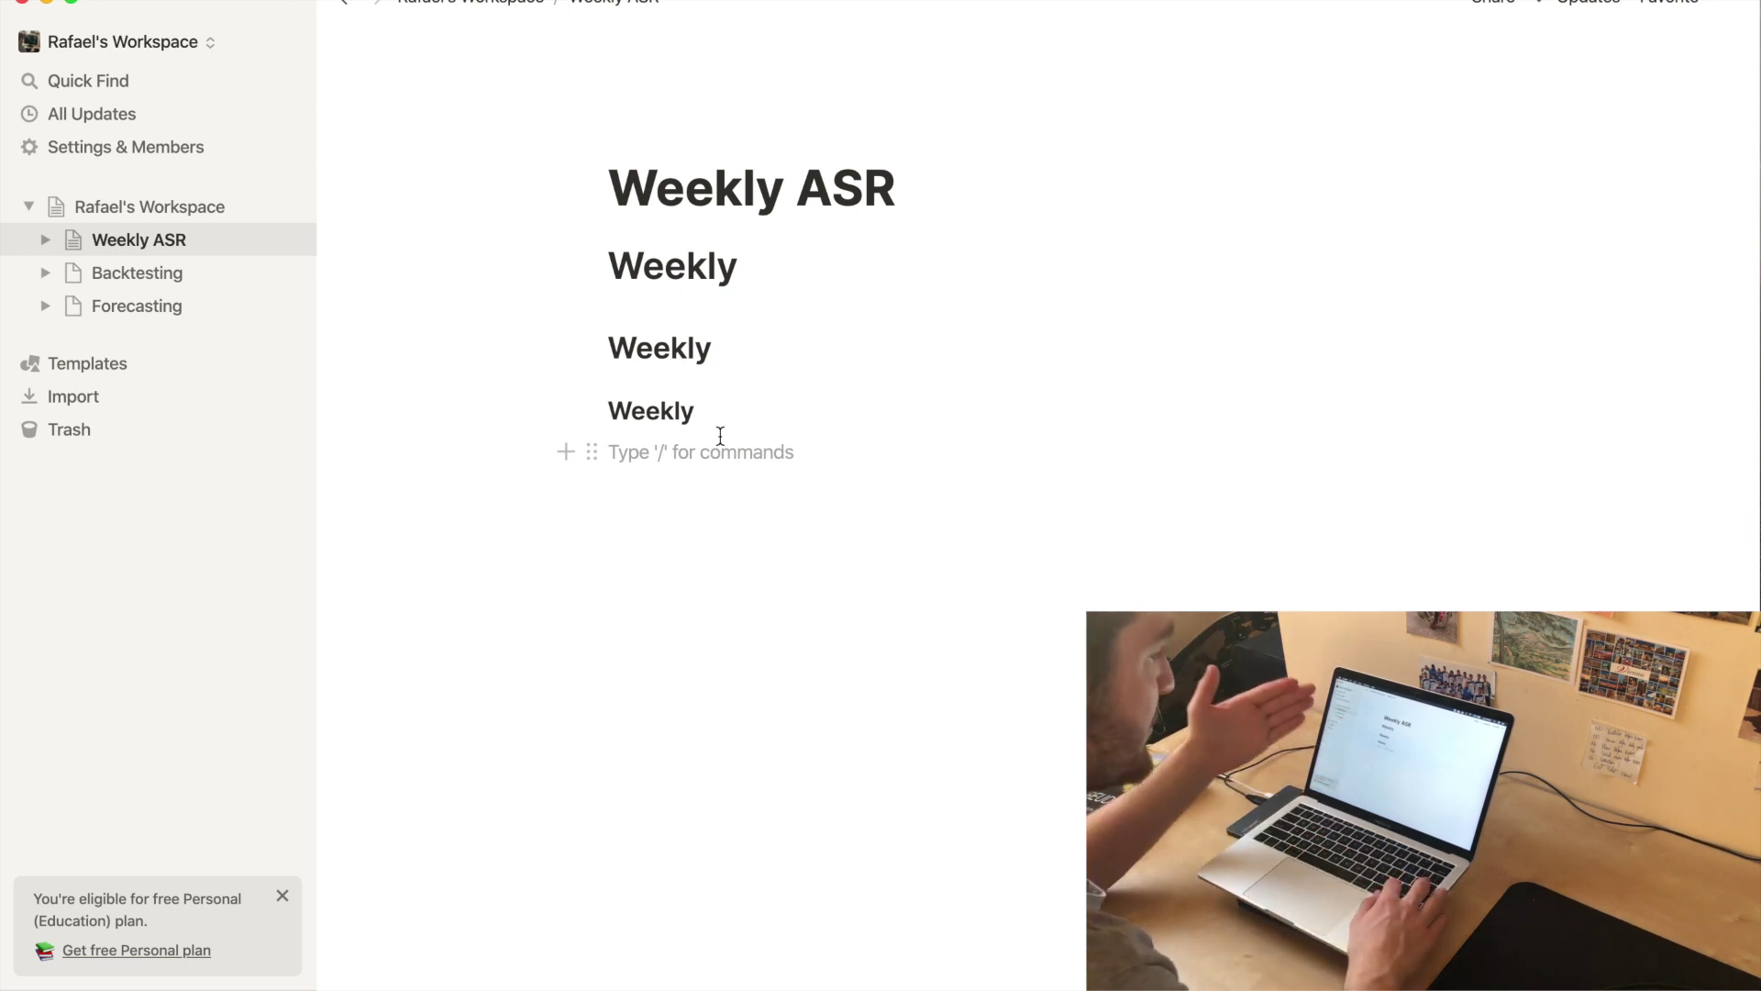
- Insert a toggle list below the three headings with the title "Where can i get the template?"
{"action": "type", "text": "/"}
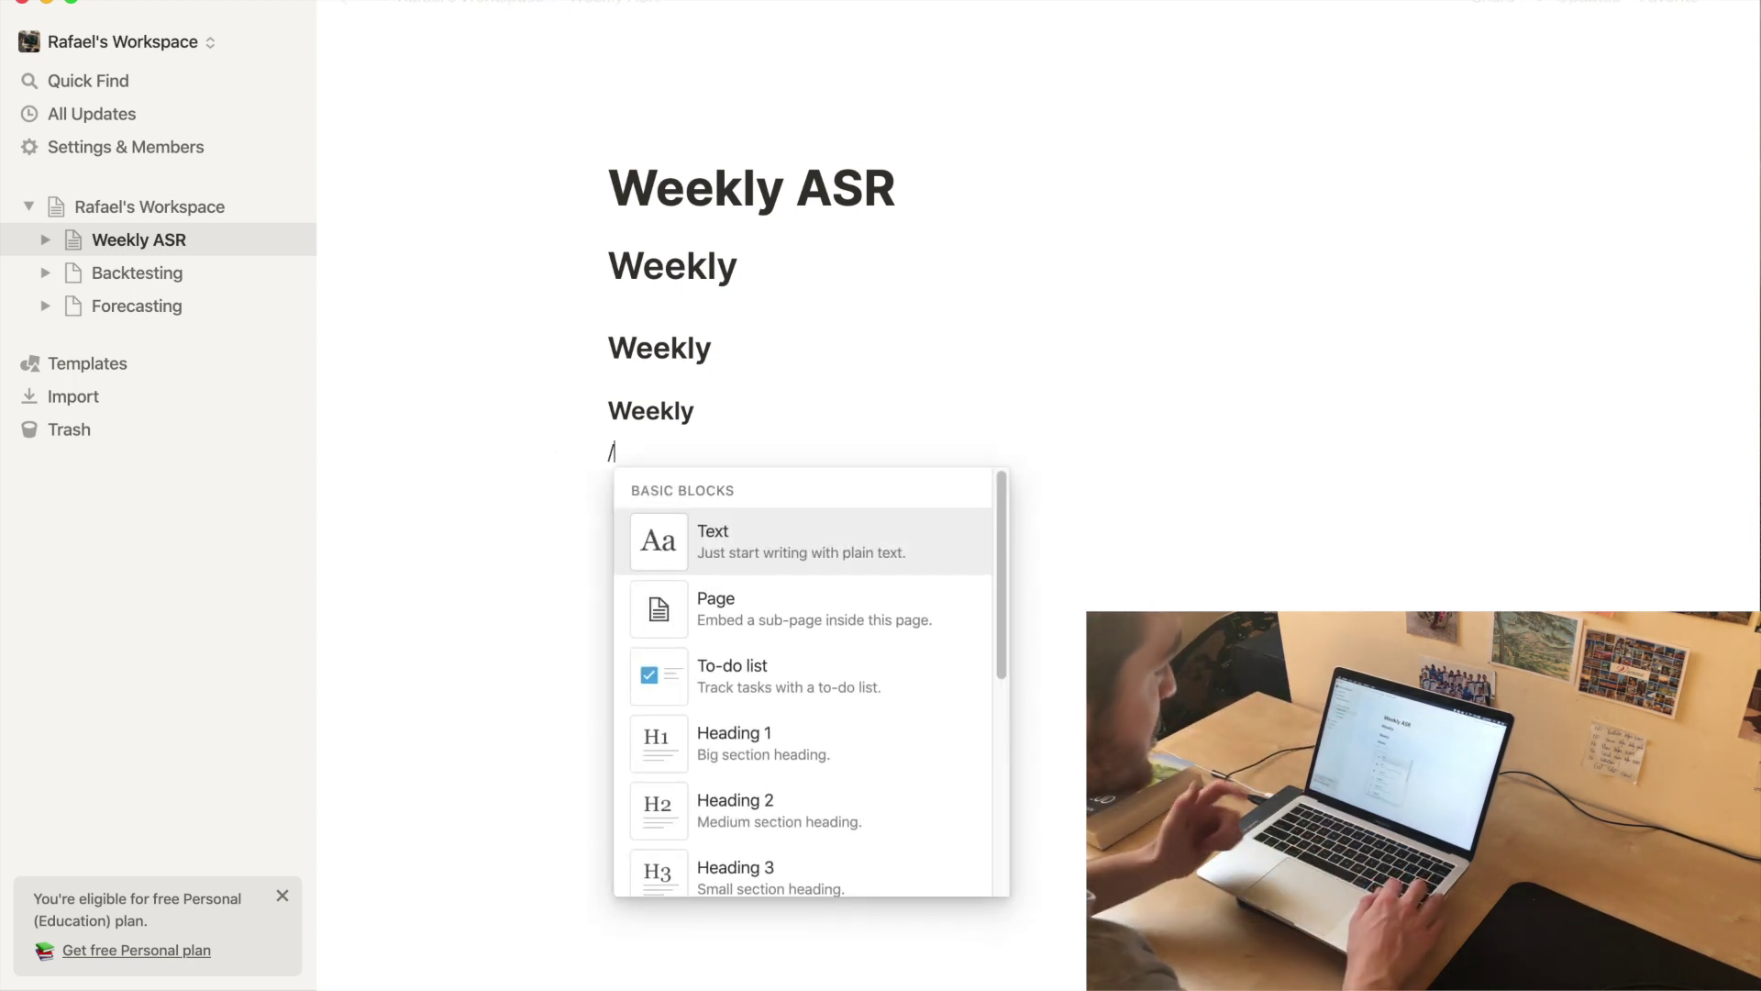
{"action": "key", "text": "Down"}
{"action": "key", "text": "Down"}
{"action": "key", "text": "Down"}
{"action": "key", "text": "Down"}
{"action": "key", "text": "Down"}
{"action": "key", "text": "Down"}
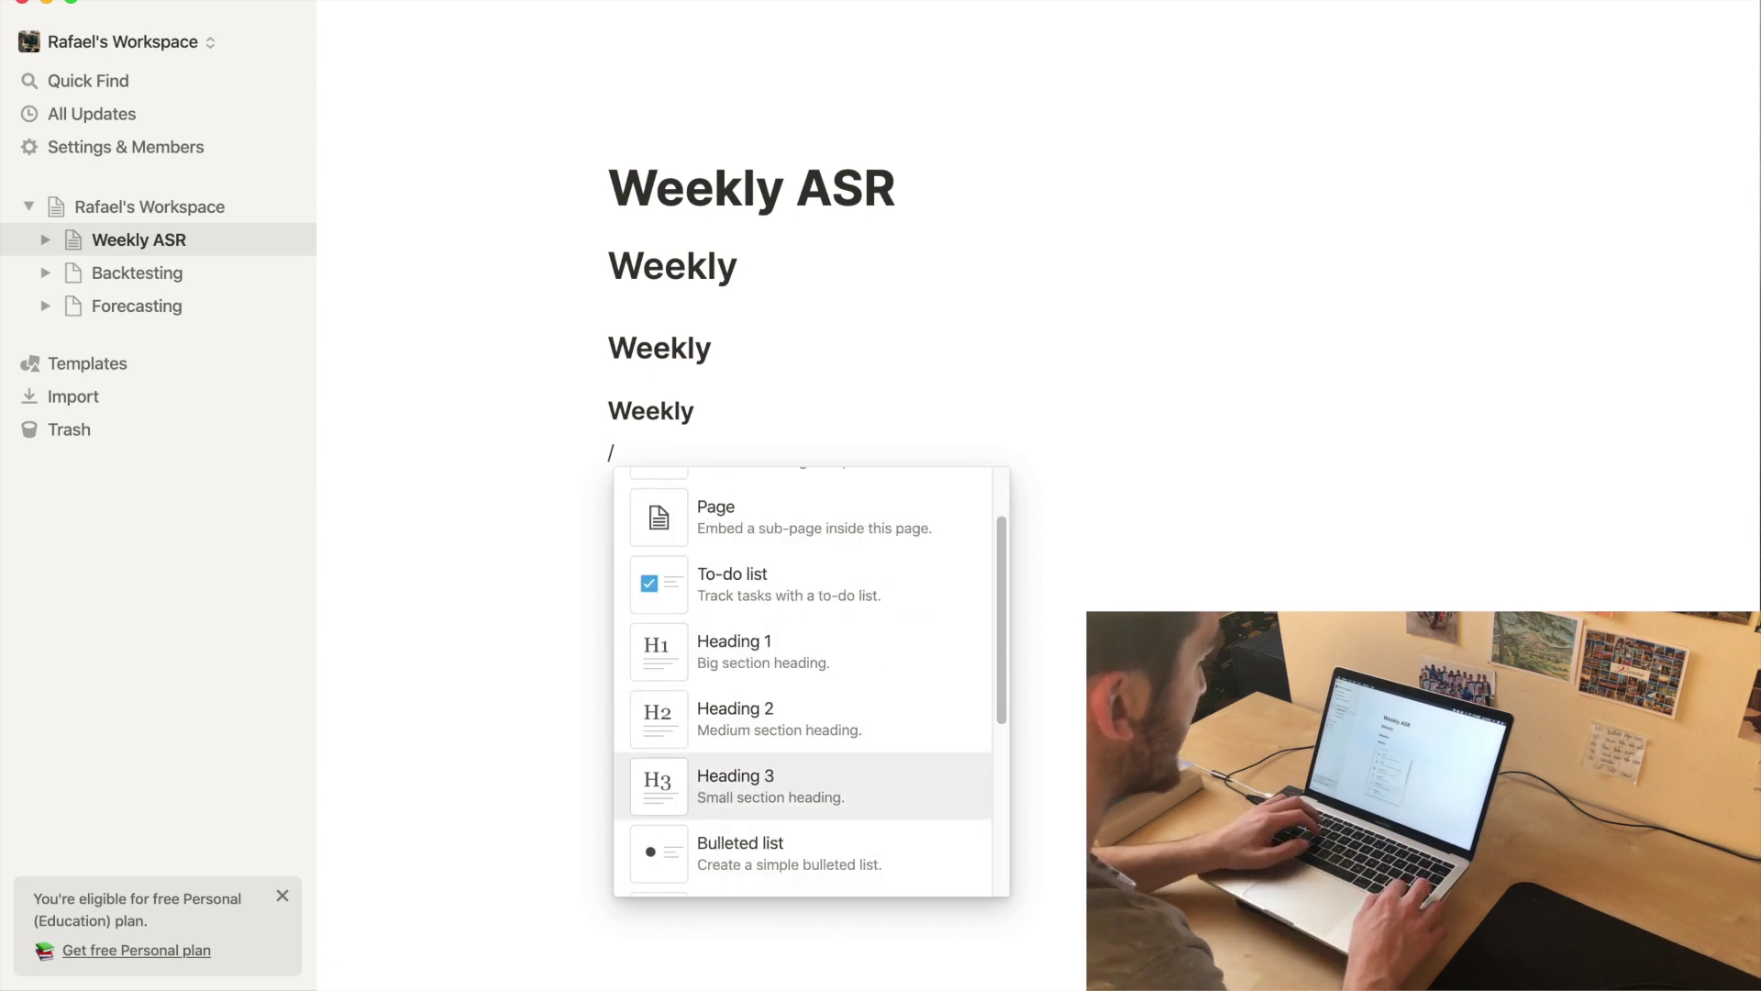
{"action": "key", "text": "Down"}
{"action": "key", "text": "Up"}
{"action": "key", "text": "Down"}
{"action": "key", "text": "Down"}
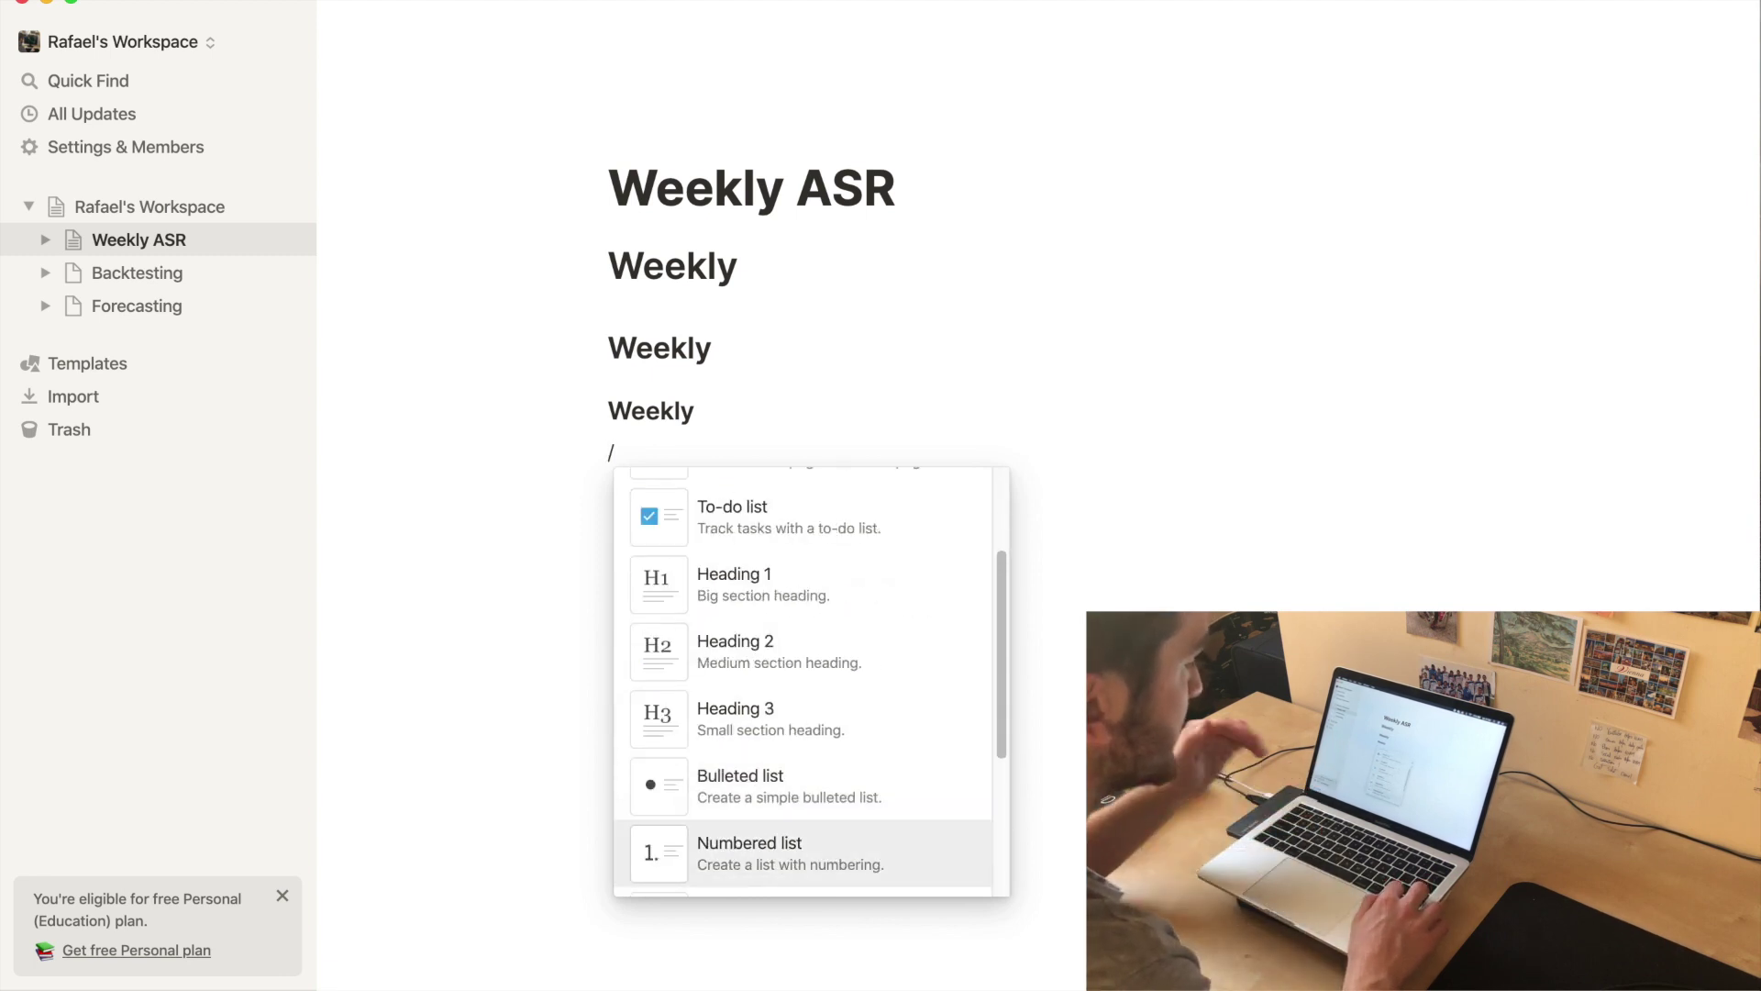
{"action": "key", "text": "Down"}
{"action": "key", "text": "Down"}
{"action": "key", "text": "Up"}
{"action": "key", "text": "Up"}
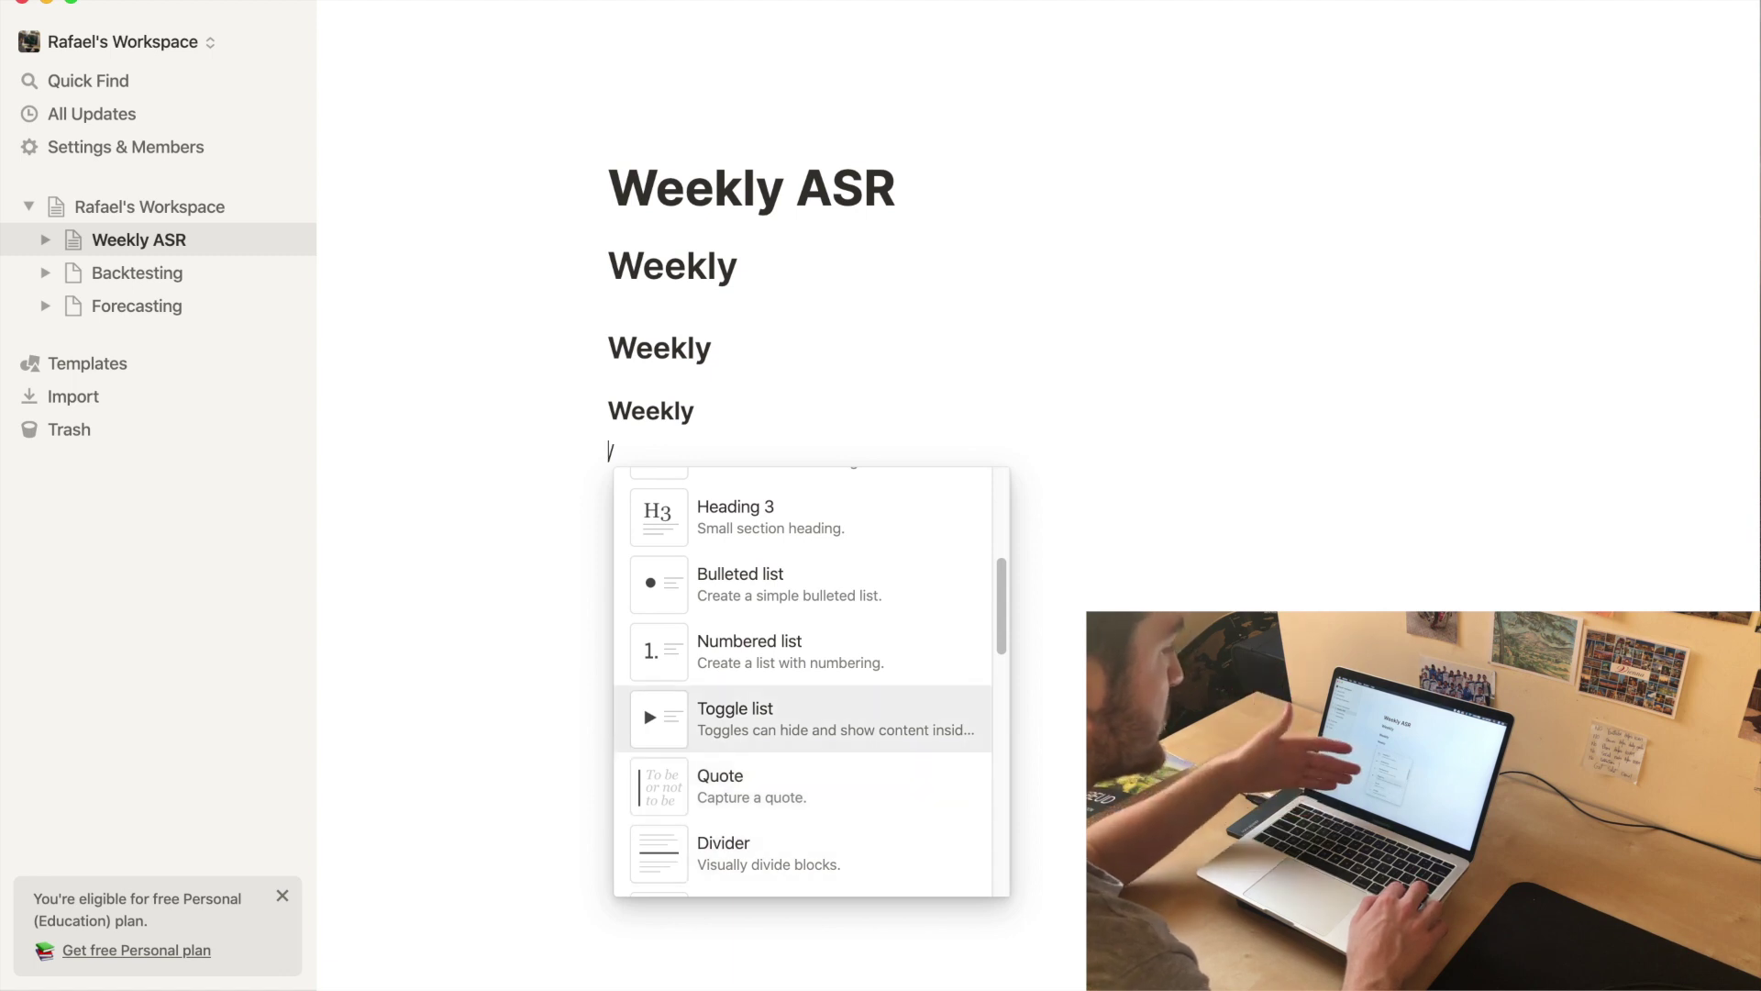
{"action": "key", "text": "Return"}
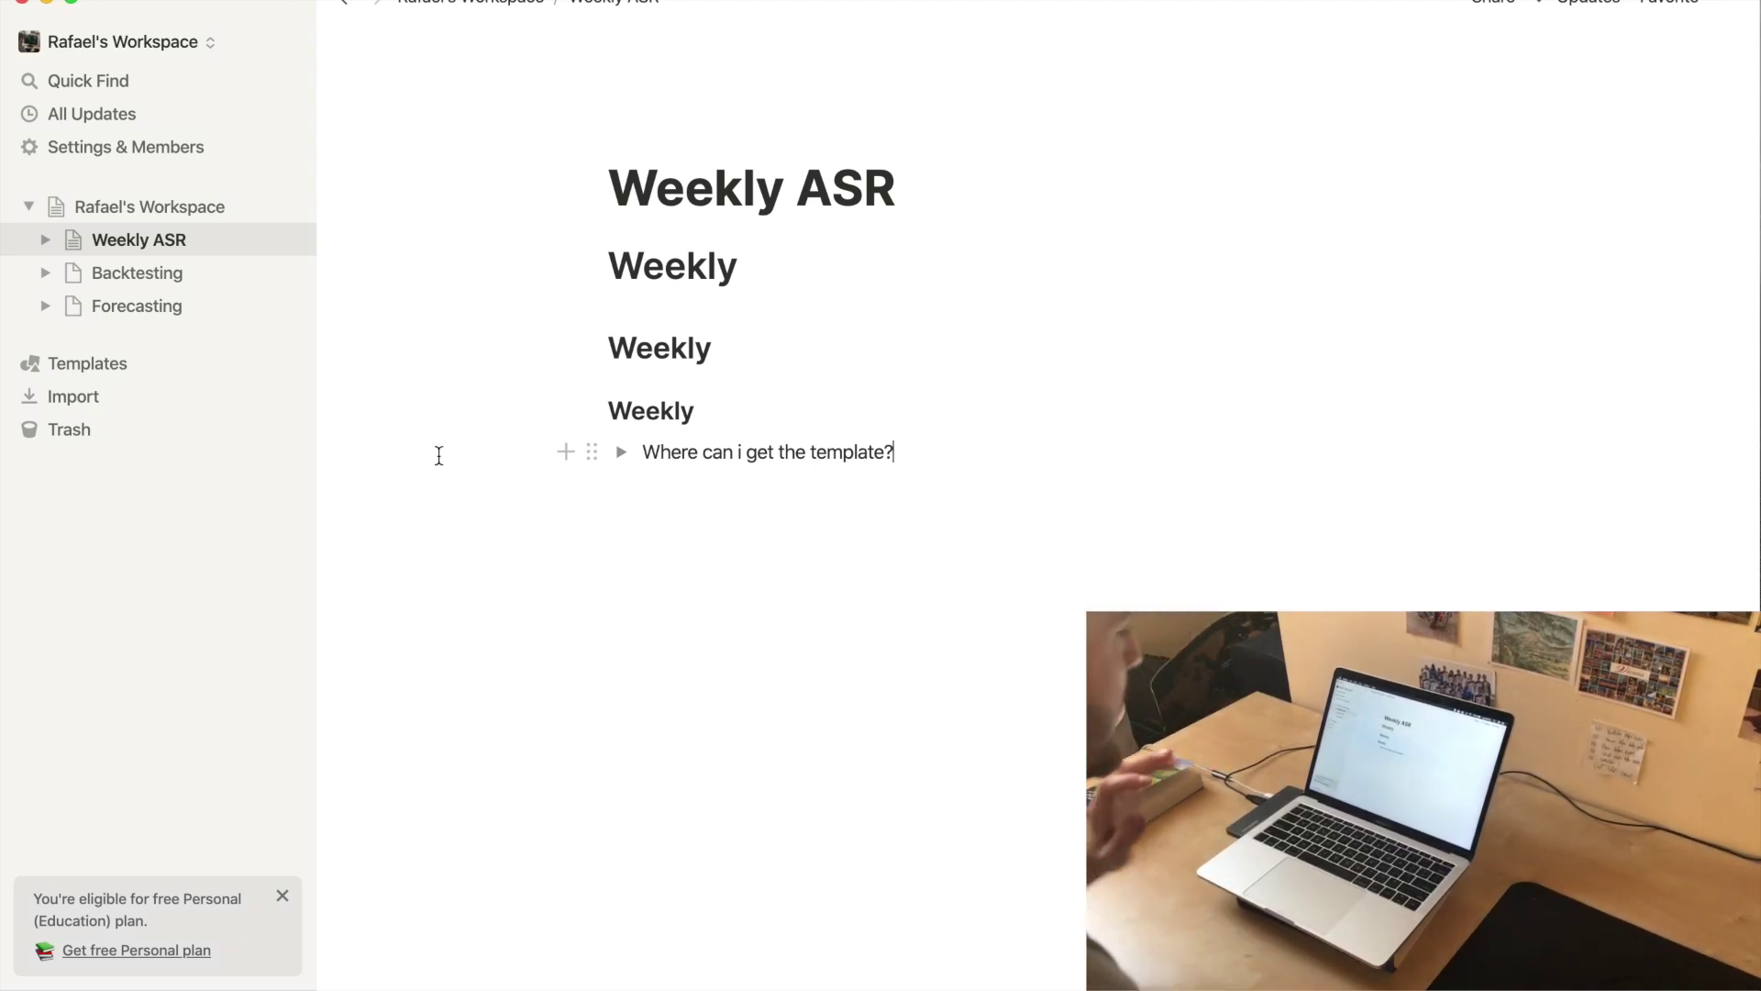
- Expand the template question toggle and write "In my description." inside it
{"action": "left_click", "coordinate": [622, 453]}
{"action": "left_click", "coordinate": [987, 507]}
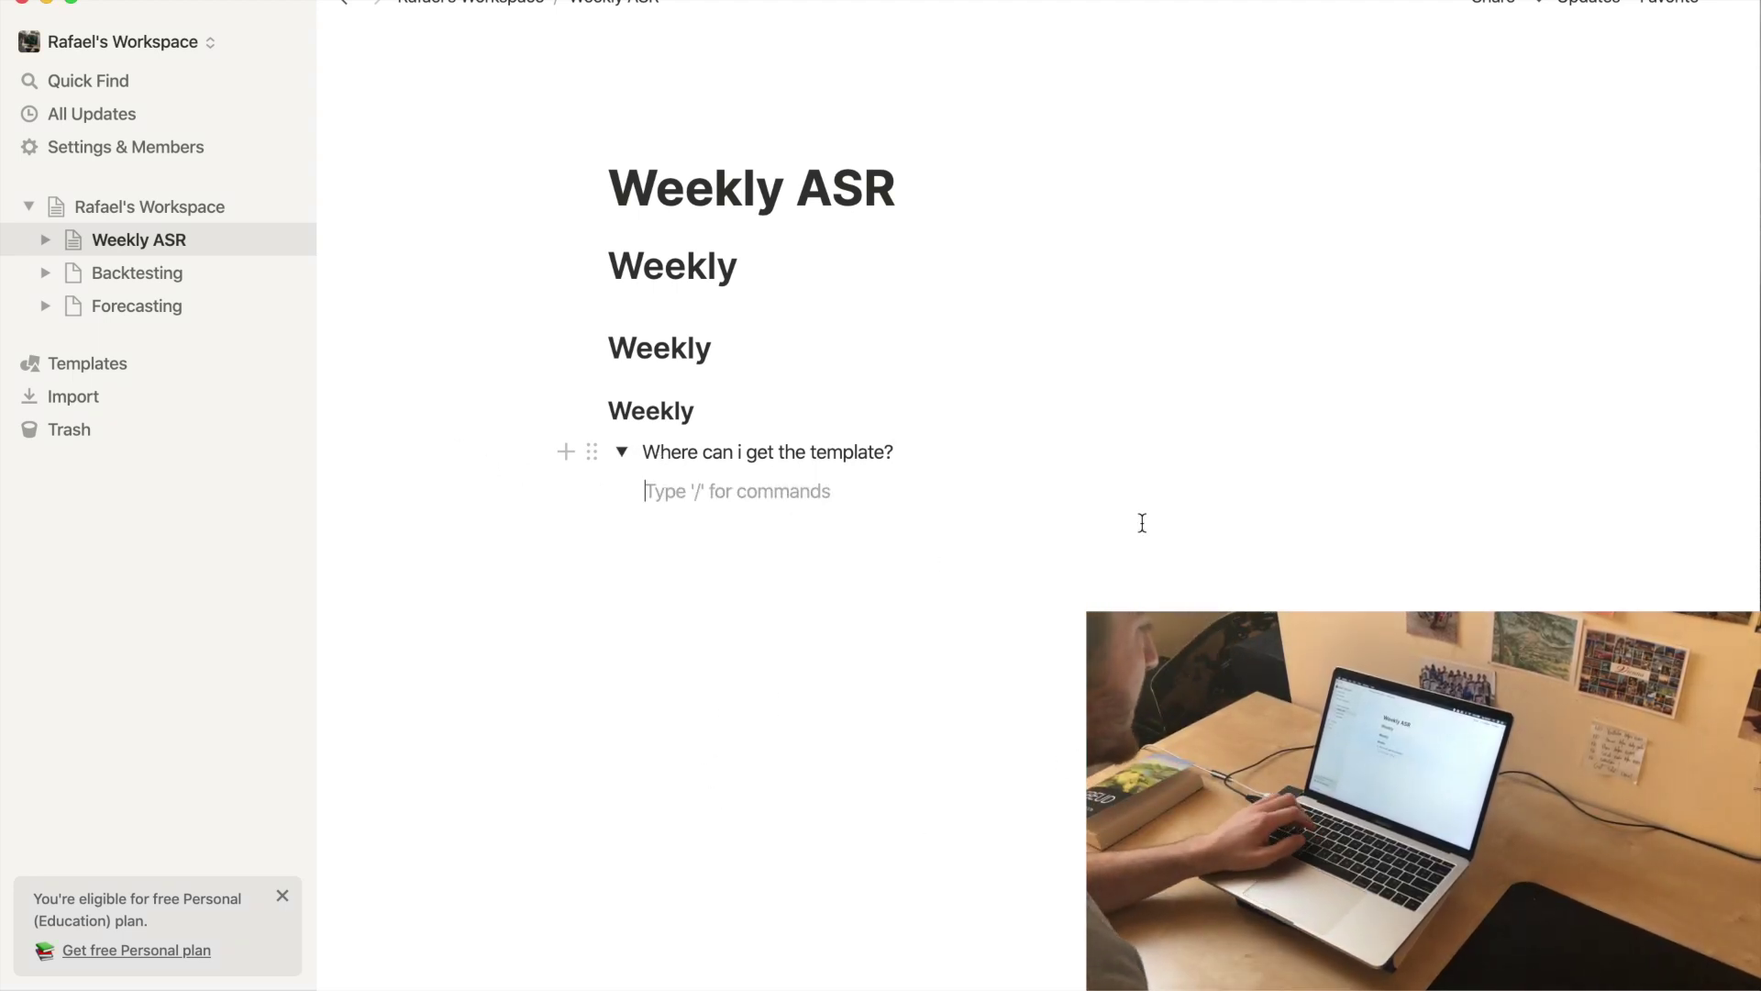
{"action": "type", "text": "In my description"}
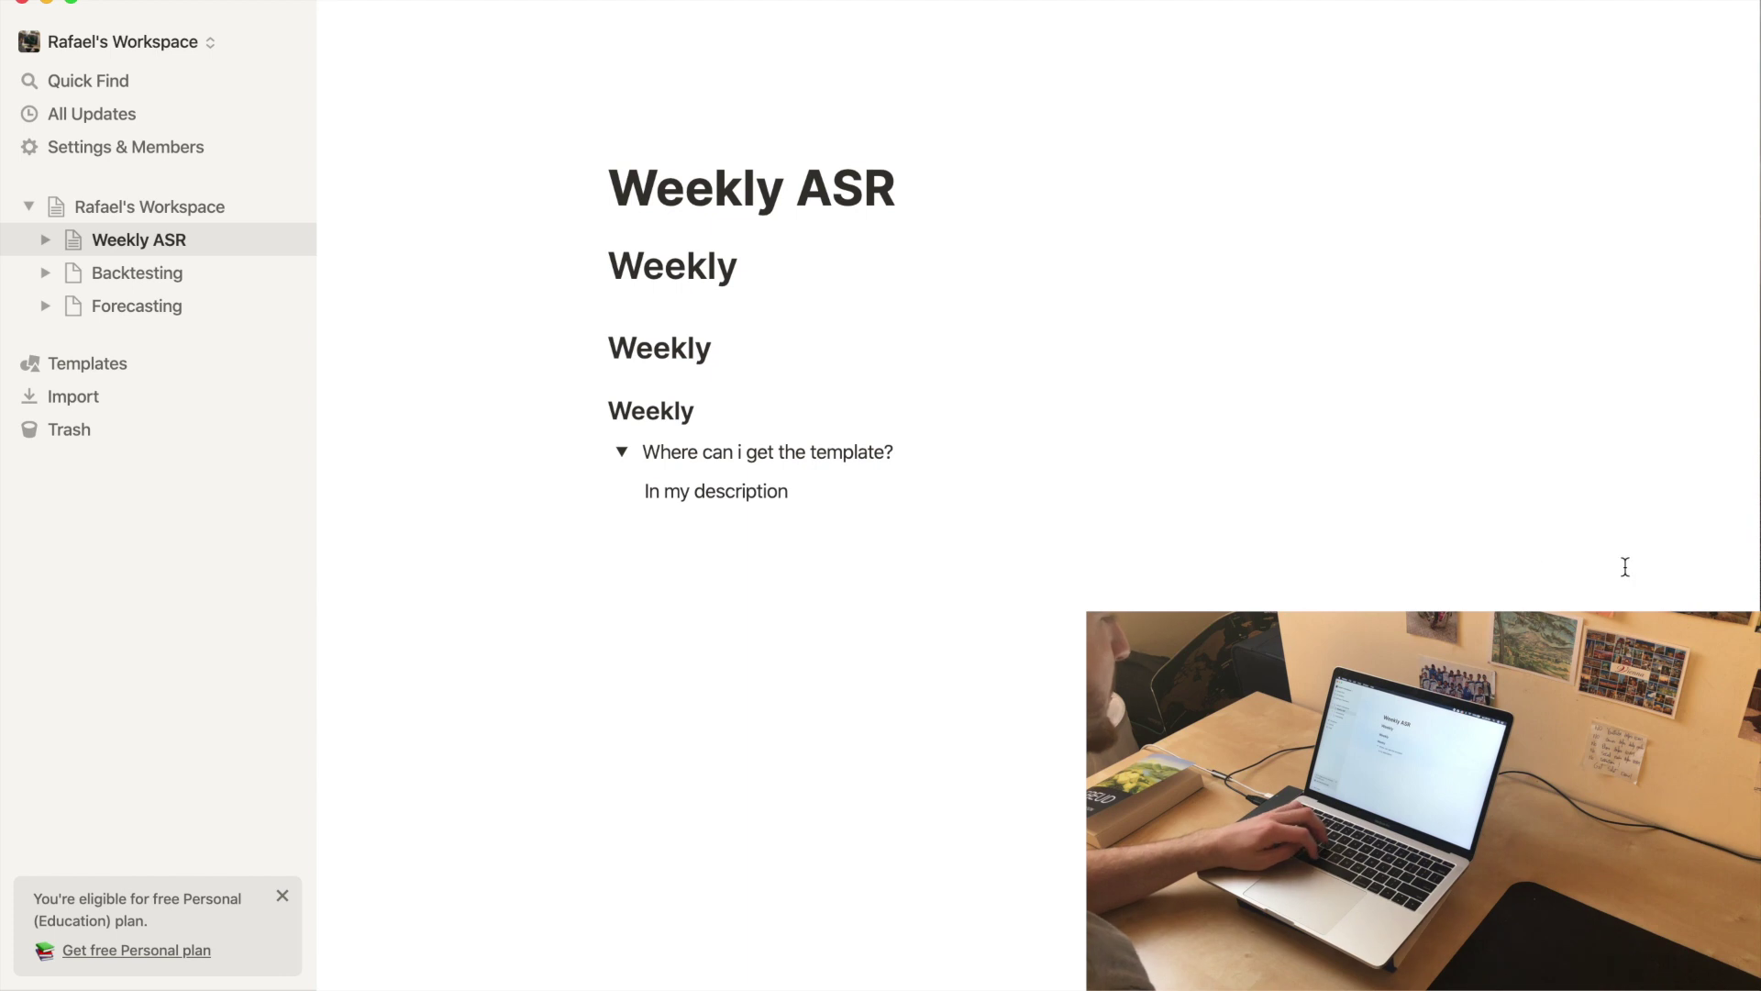
{"action": "type", "text": "."}
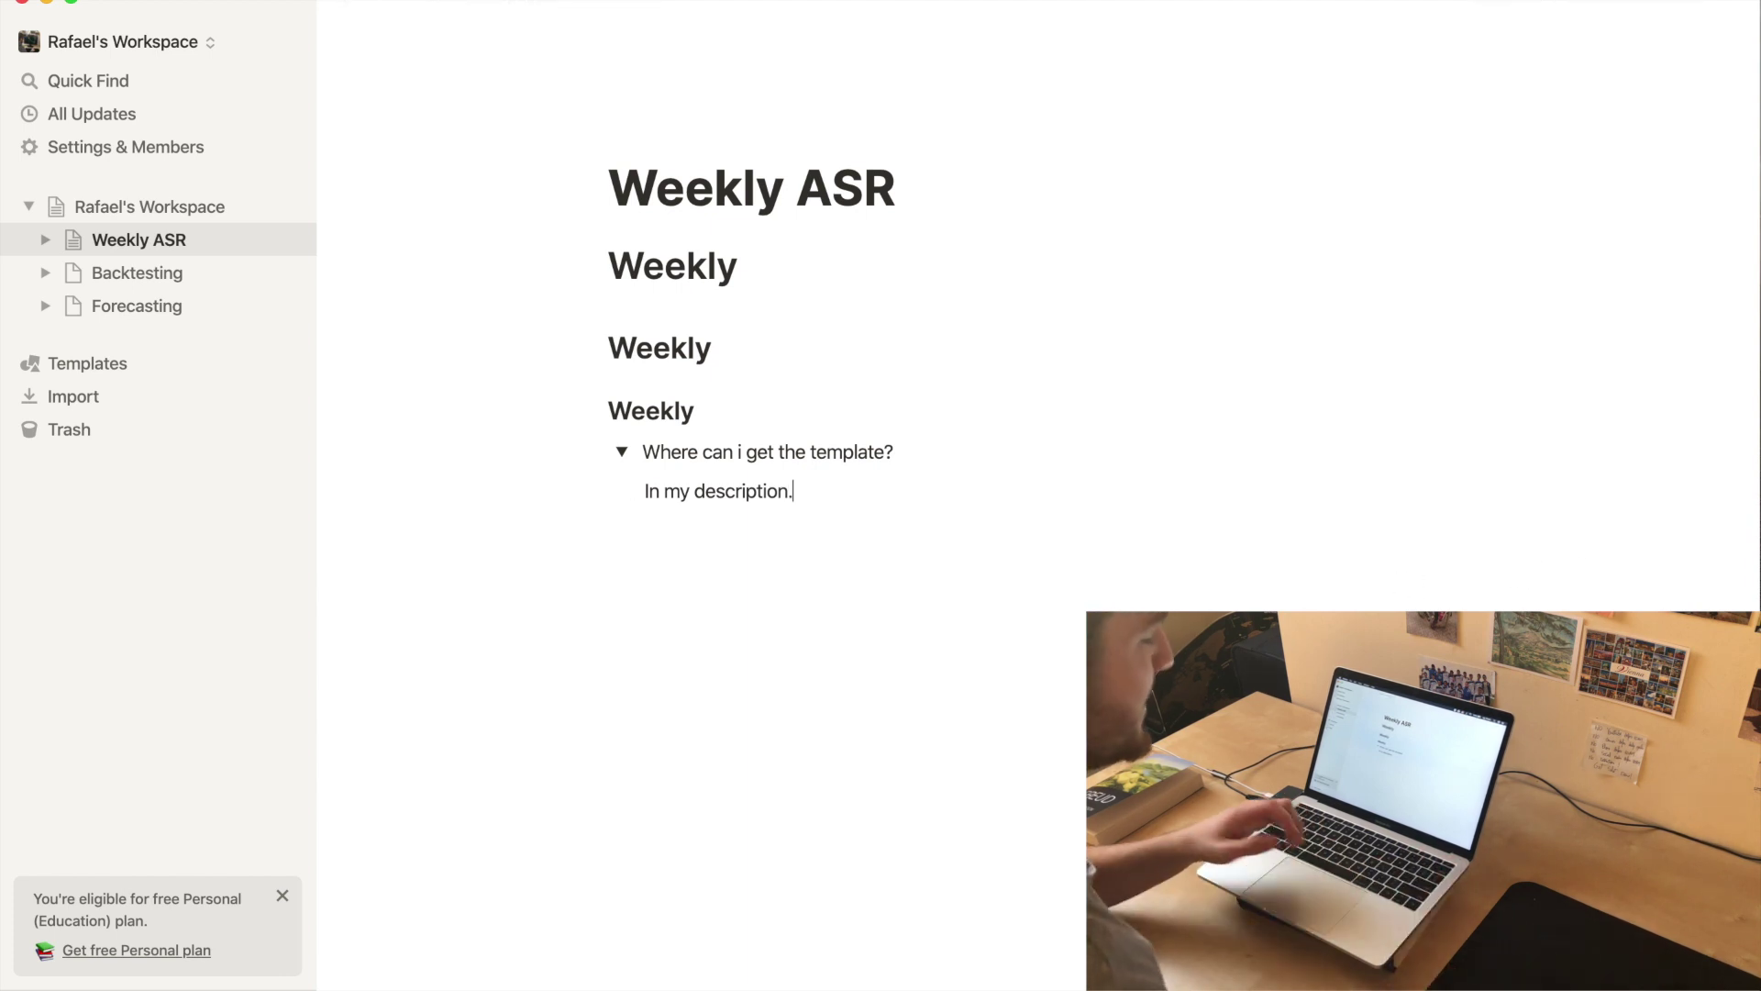
- Show and hide the answer under the template question several times, leaving the toggle collapsed
{"action": "left_click", "coordinate": [631, 466]}
{"action": "left_click", "coordinate": [629, 466]}
{"action": "left_click", "coordinate": [628, 465]}
{"action": "left_click", "coordinate": [628, 465]}
{"action": "left_click", "coordinate": [627, 466]}
{"action": "left_click", "coordinate": [627, 465]}
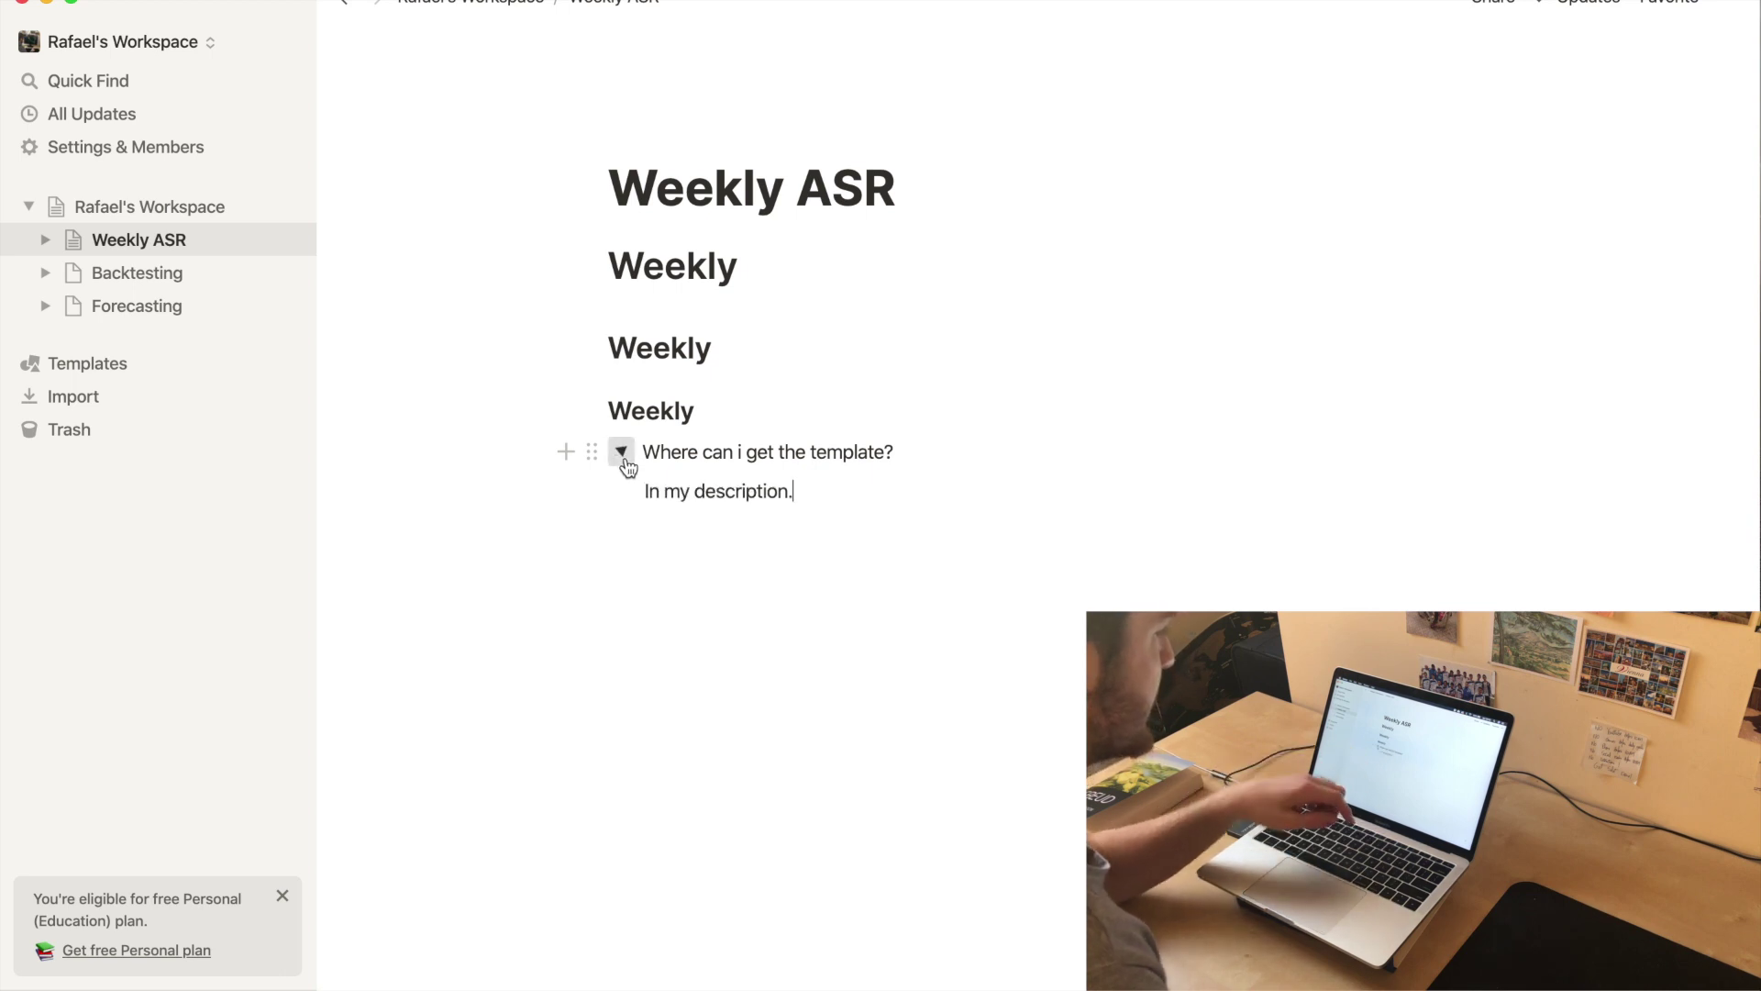
{"action": "left_click", "coordinate": [626, 465]}
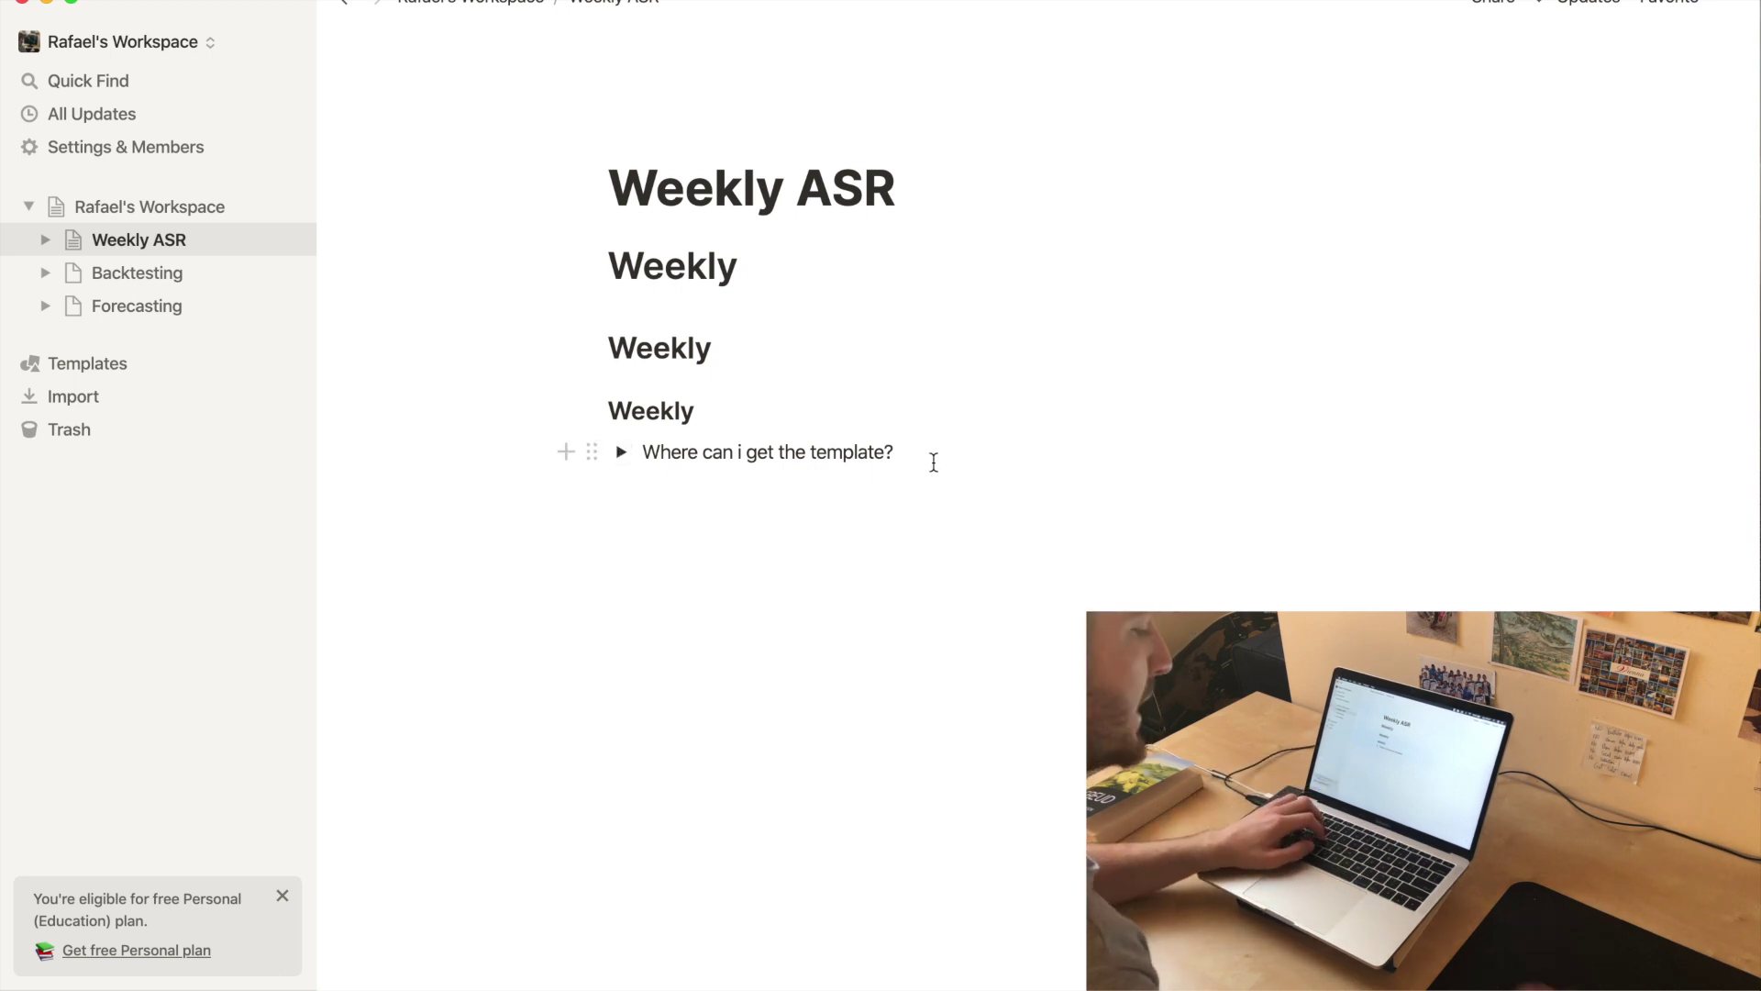
- Look through the block types that can be inserted below the toggle, from basic and inline blocks to databases and media
{"action": "left_click", "coordinate": [876, 507]}
{"action": "type", "text": "/"}
{"action": "key", "text": "Down"}
{"action": "key", "text": "Down"}
{"action": "key", "text": "Down"}
{"action": "key", "text": "Down"}
{"action": "key", "text": "Down"}
{"action": "key", "text": "Down"}
{"action": "key", "text": "Down"}
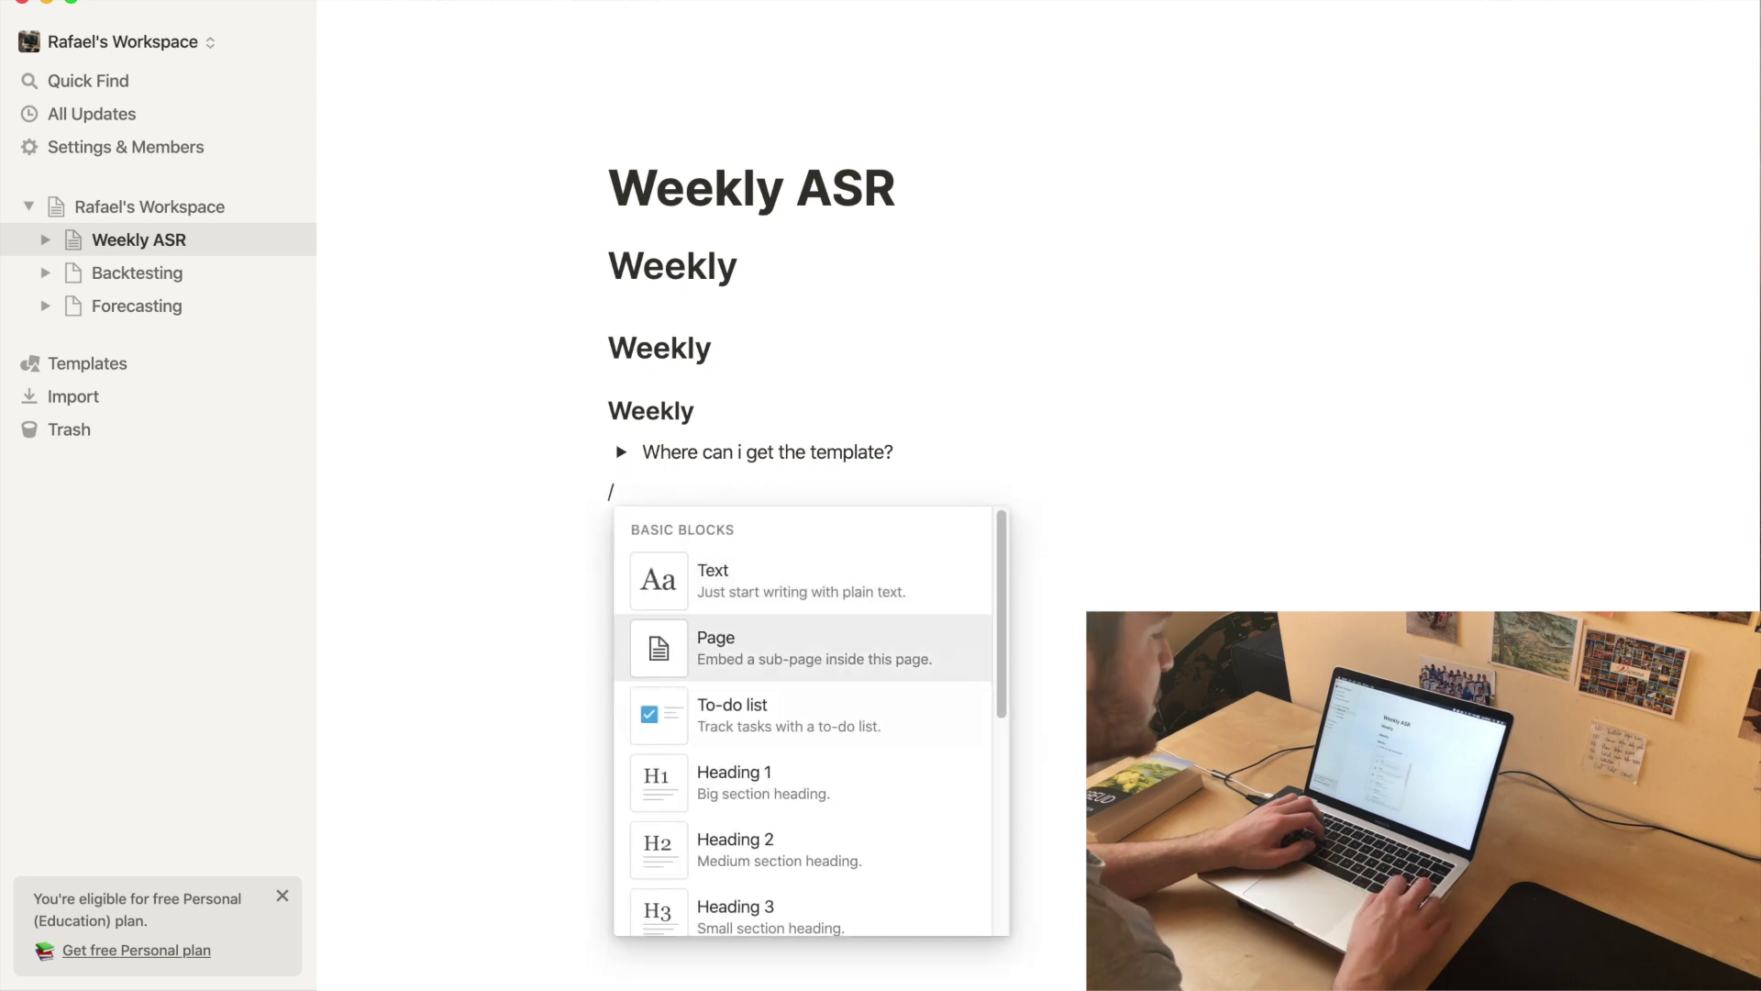
{"action": "key", "text": "Down"}
{"action": "key", "text": "Down"}
{"action": "key", "text": "Down"}
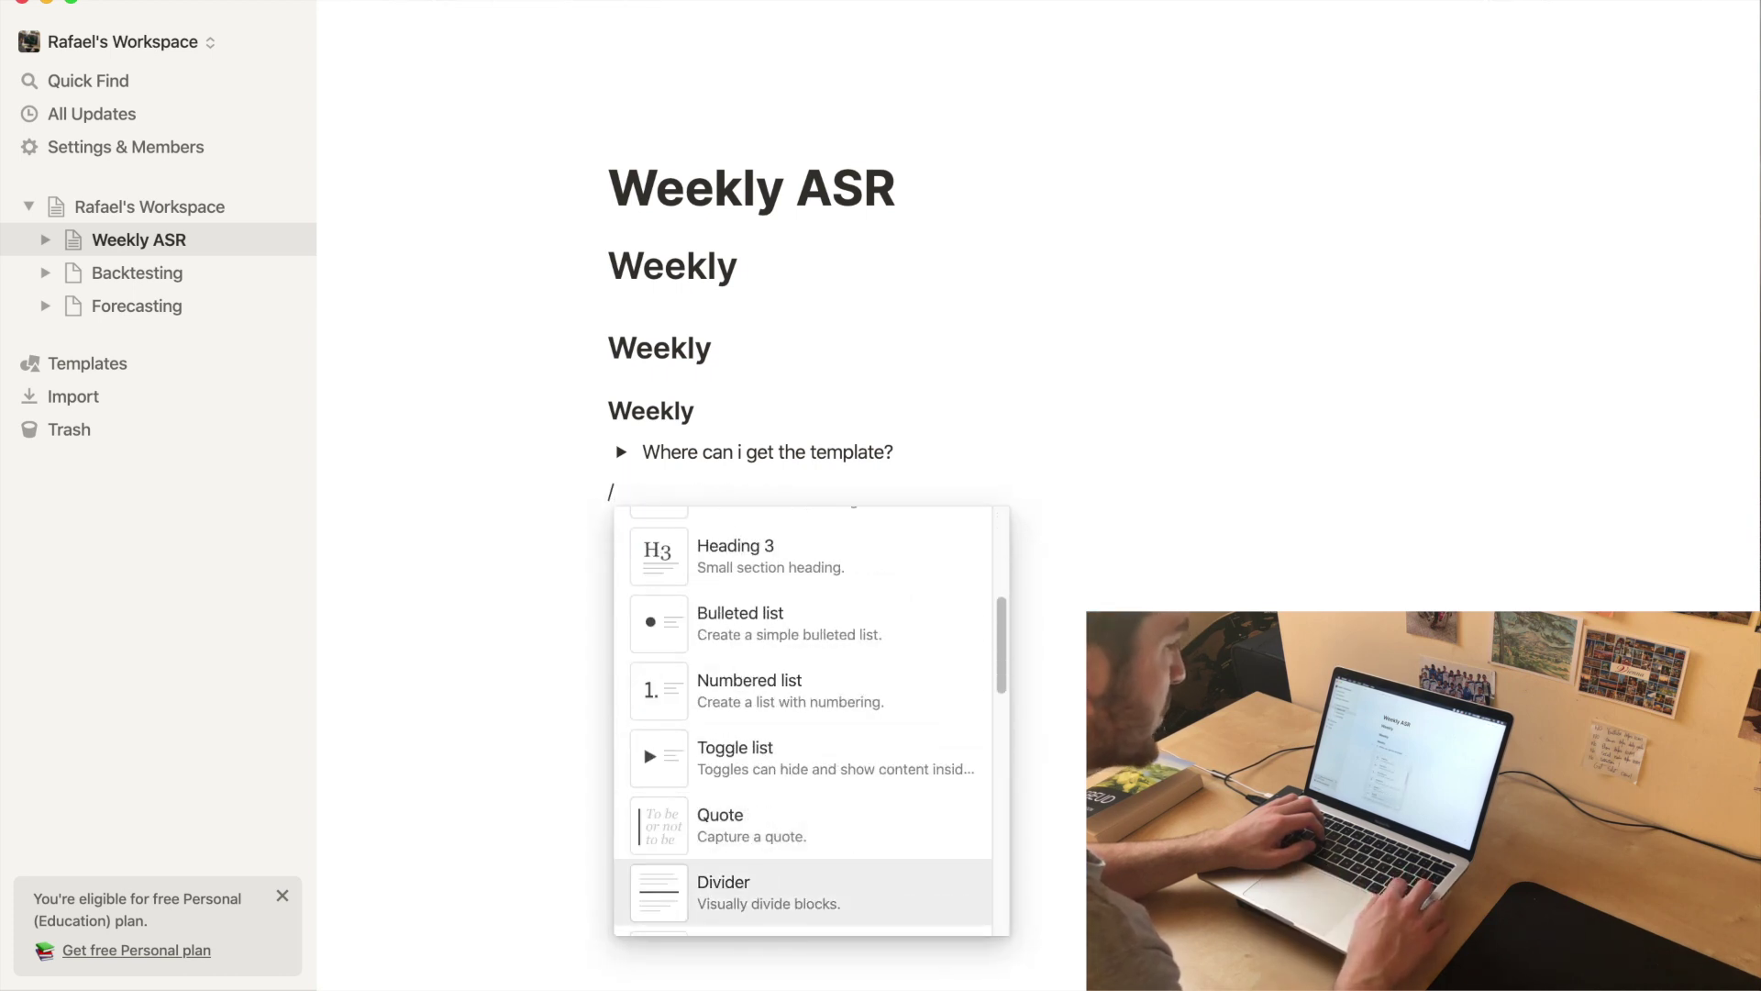
{"action": "key", "text": "Up"}
{"action": "key", "text": "Up"}
{"action": "key", "text": "Up"}
{"action": "key", "text": "Up"}
{"action": "key", "text": "Down"}
{"action": "key", "text": "Down"}
{"action": "key", "text": "Down"}
{"action": "key", "text": "Down"}
{"action": "key", "text": "Down"}
{"action": "key", "text": "Down"}
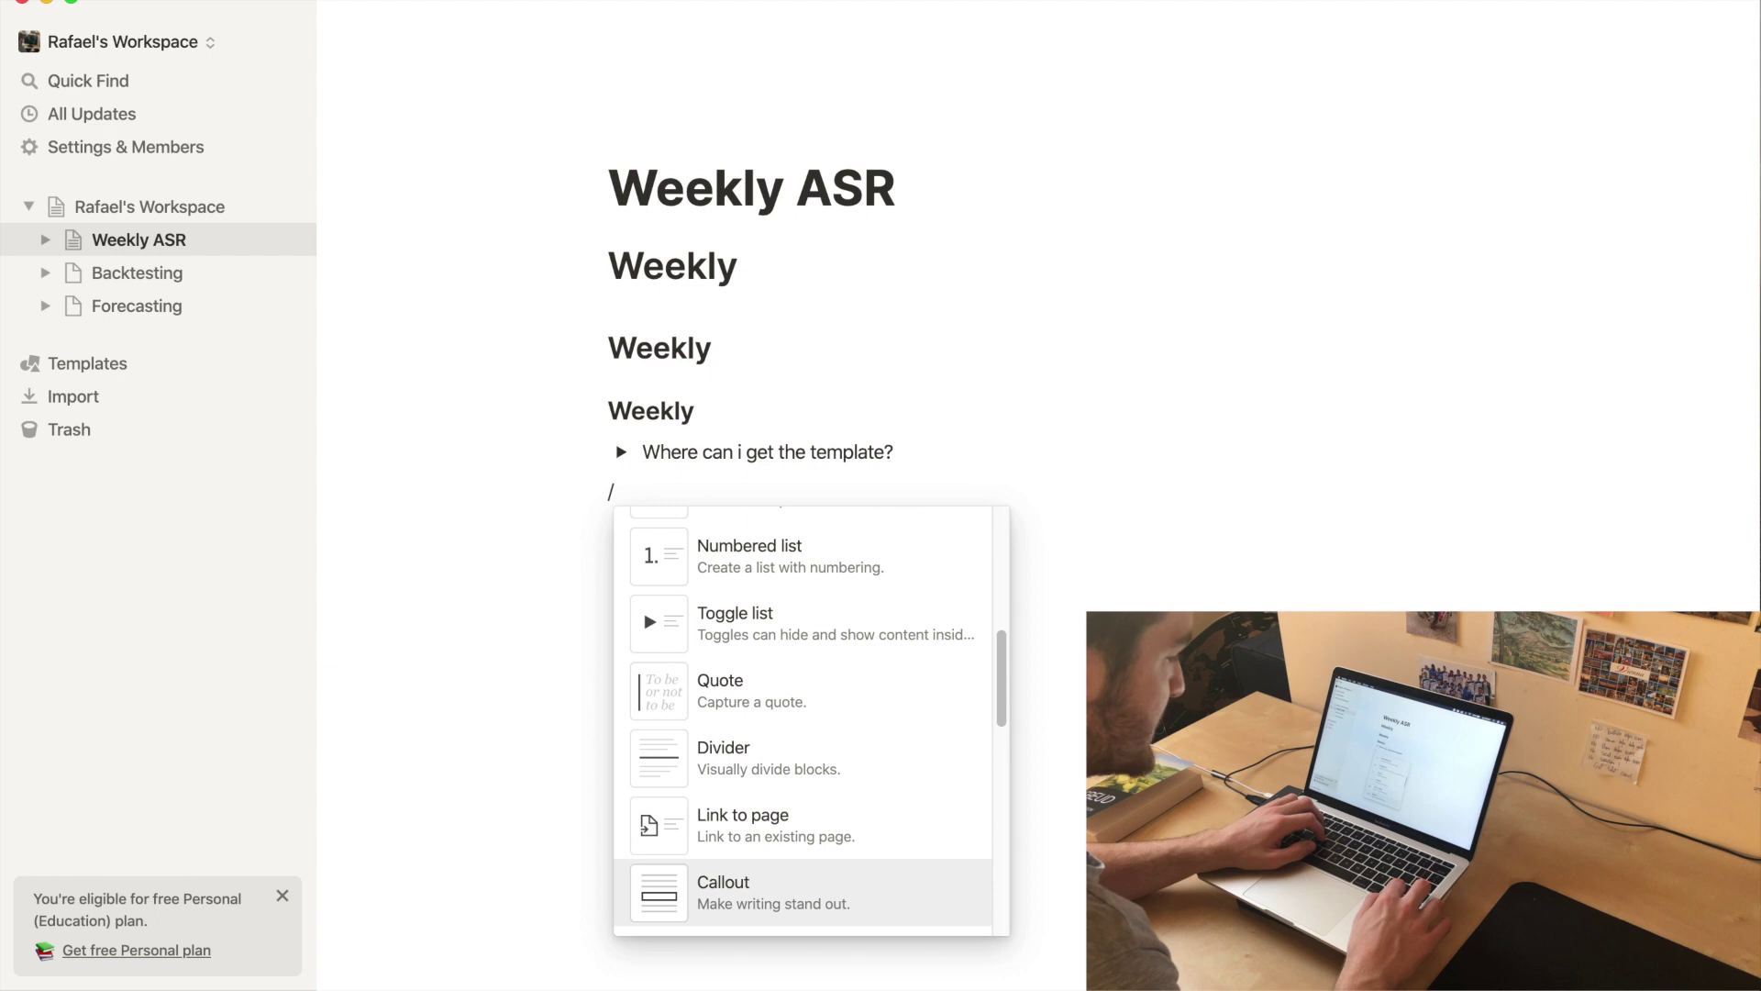
{"action": "key", "text": "Down"}
{"action": "key", "text": "Down"}
{"action": "key", "text": "Down"}
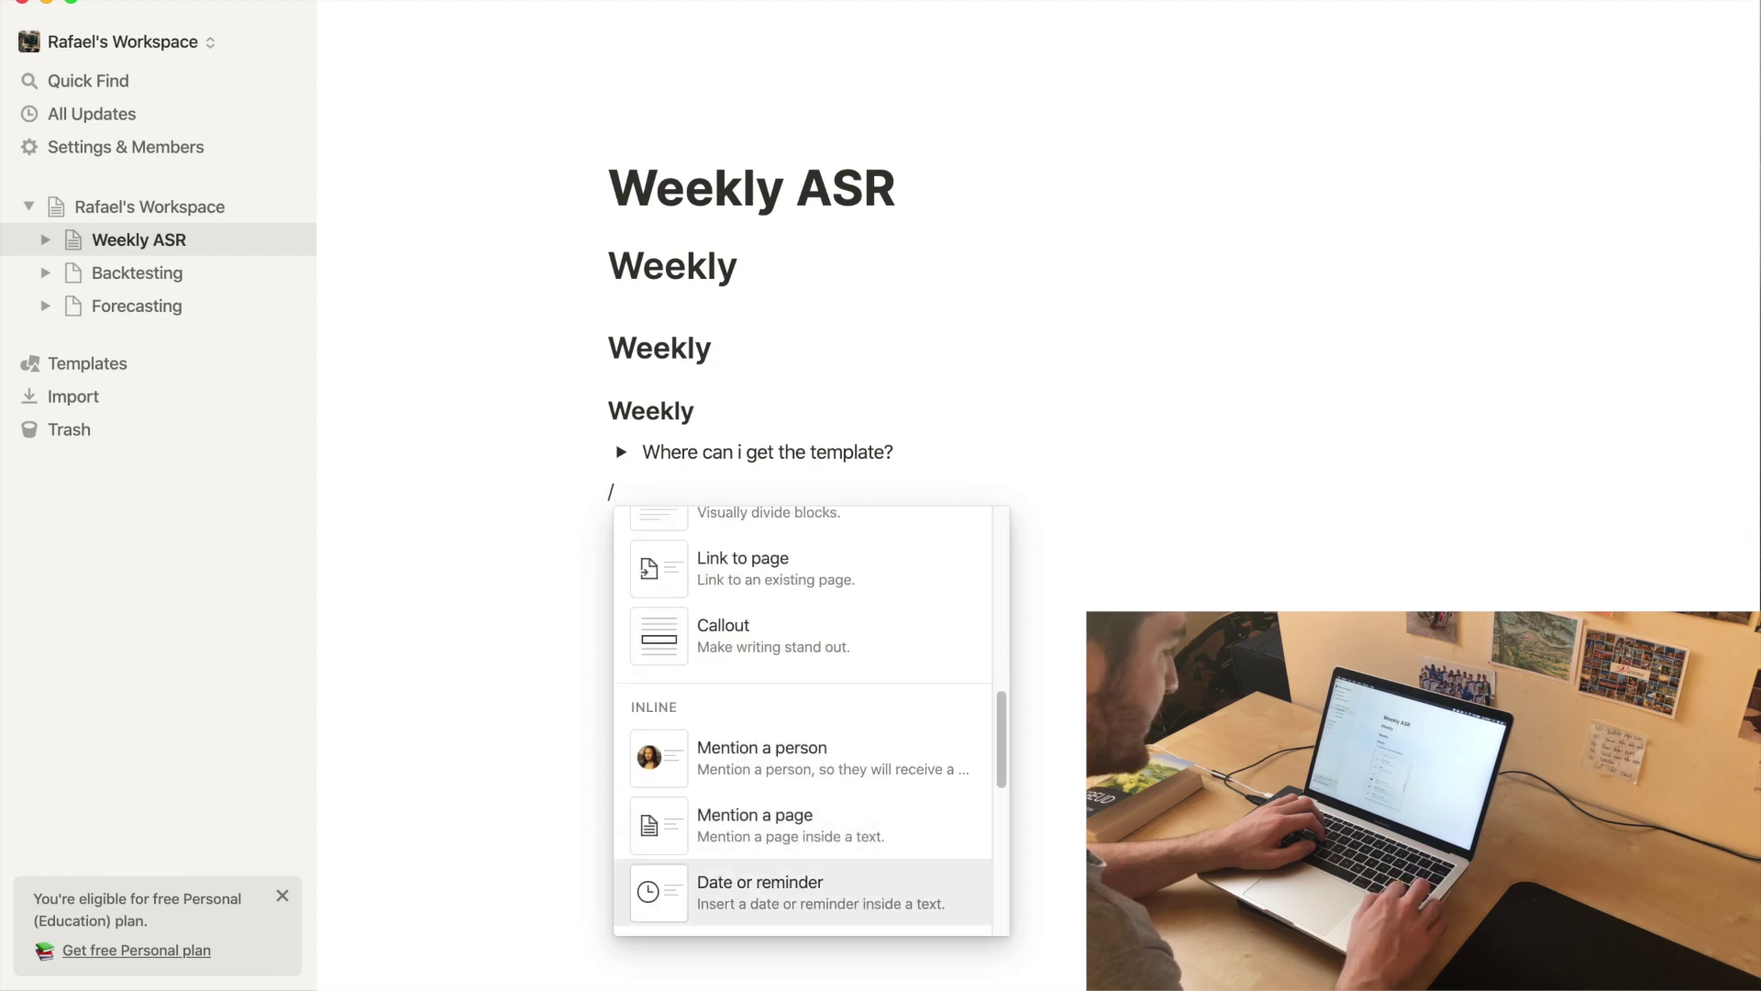
{"action": "key", "text": "Down"}
{"action": "key", "text": "Down"}
{"action": "key", "text": "Up"}
{"action": "key", "text": "Down"}
{"action": "key", "text": "Down"}
{"action": "key", "text": "Down"}
{"action": "key", "text": "Down"}
{"action": "key", "text": "Down"}
{"action": "key", "text": "Down"}
{"action": "key", "text": "Down"}
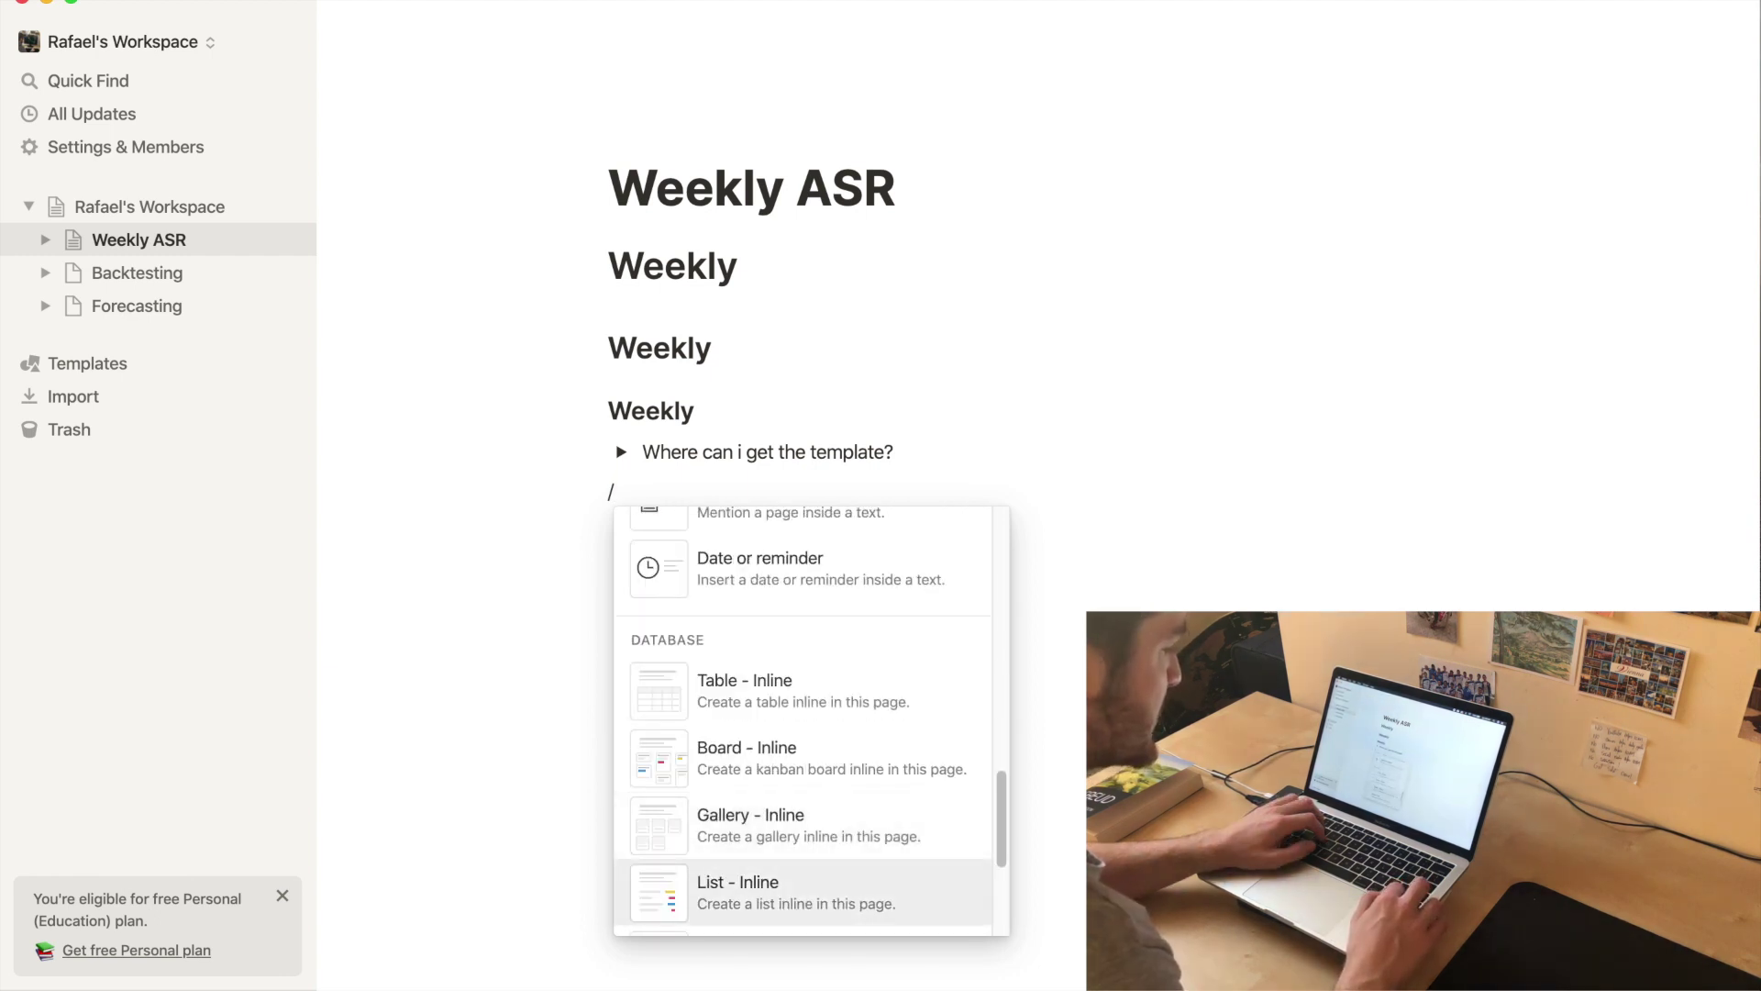
{"action": "key", "text": "Down"}
{"action": "key", "text": "Down"}
{"action": "key", "text": "Down"}
{"action": "key", "text": "Down"}
{"action": "key", "text": "Down"}
{"action": "key", "text": "Down"}
{"action": "key", "text": "Down"}
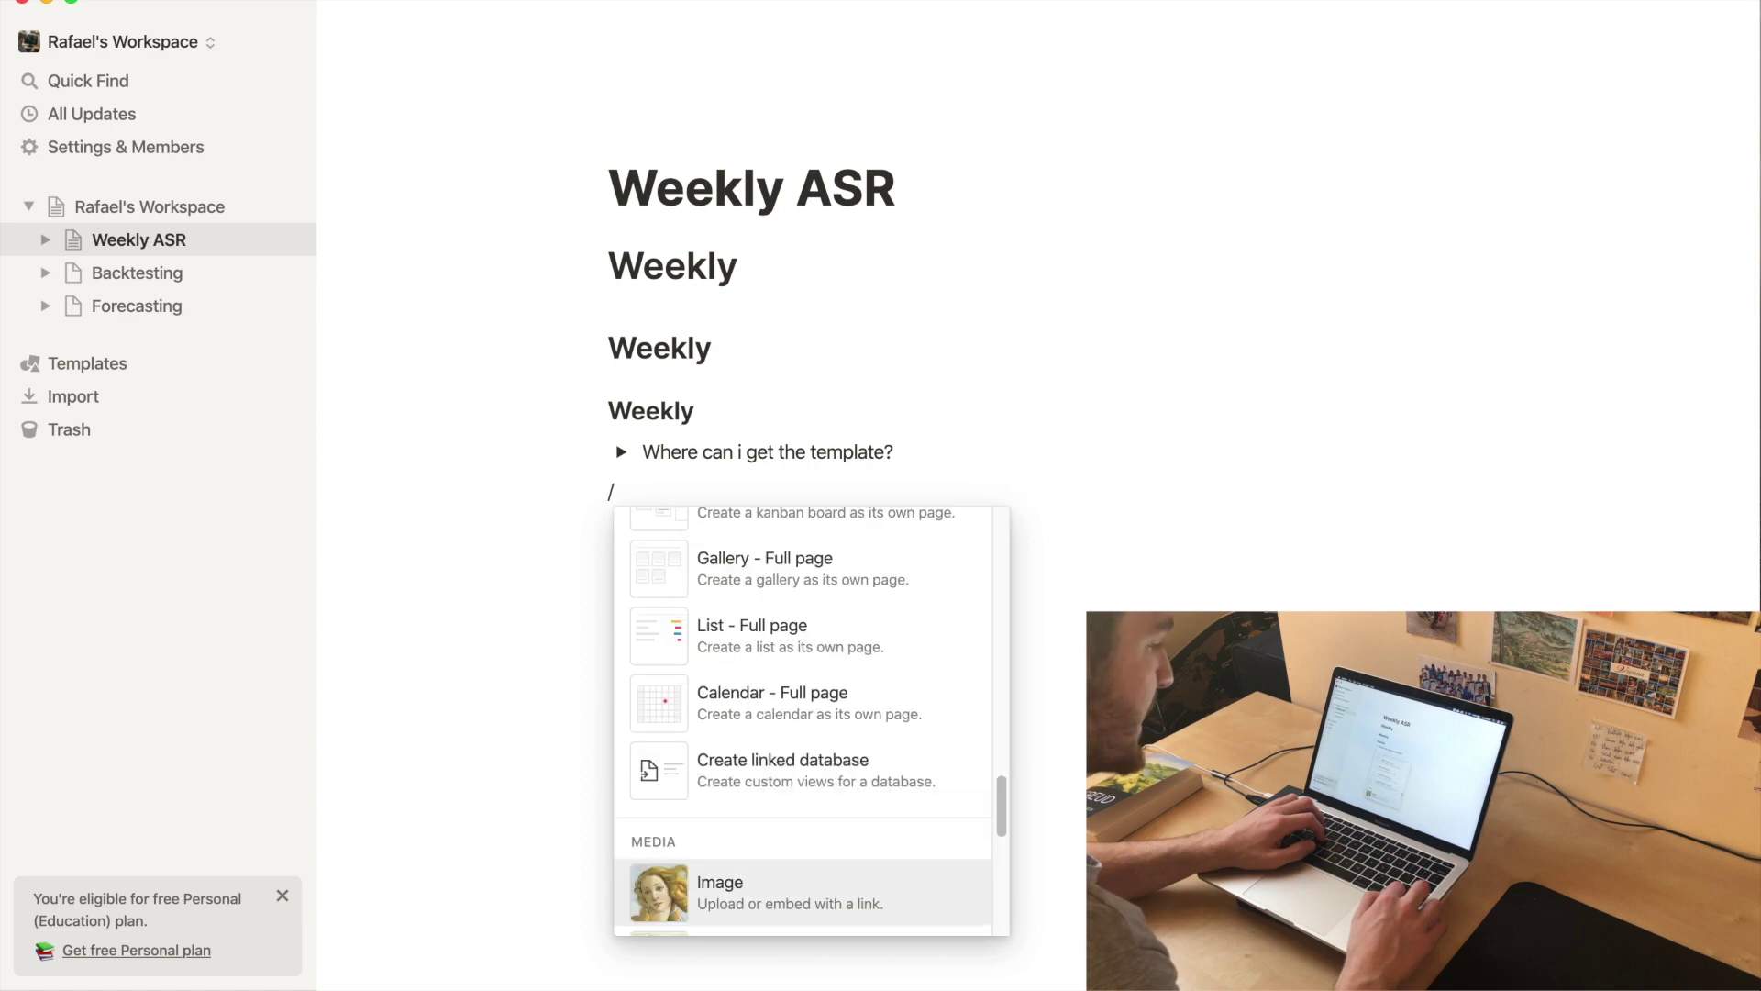
{"action": "key", "text": "Down"}
{"action": "key", "text": "Down"}
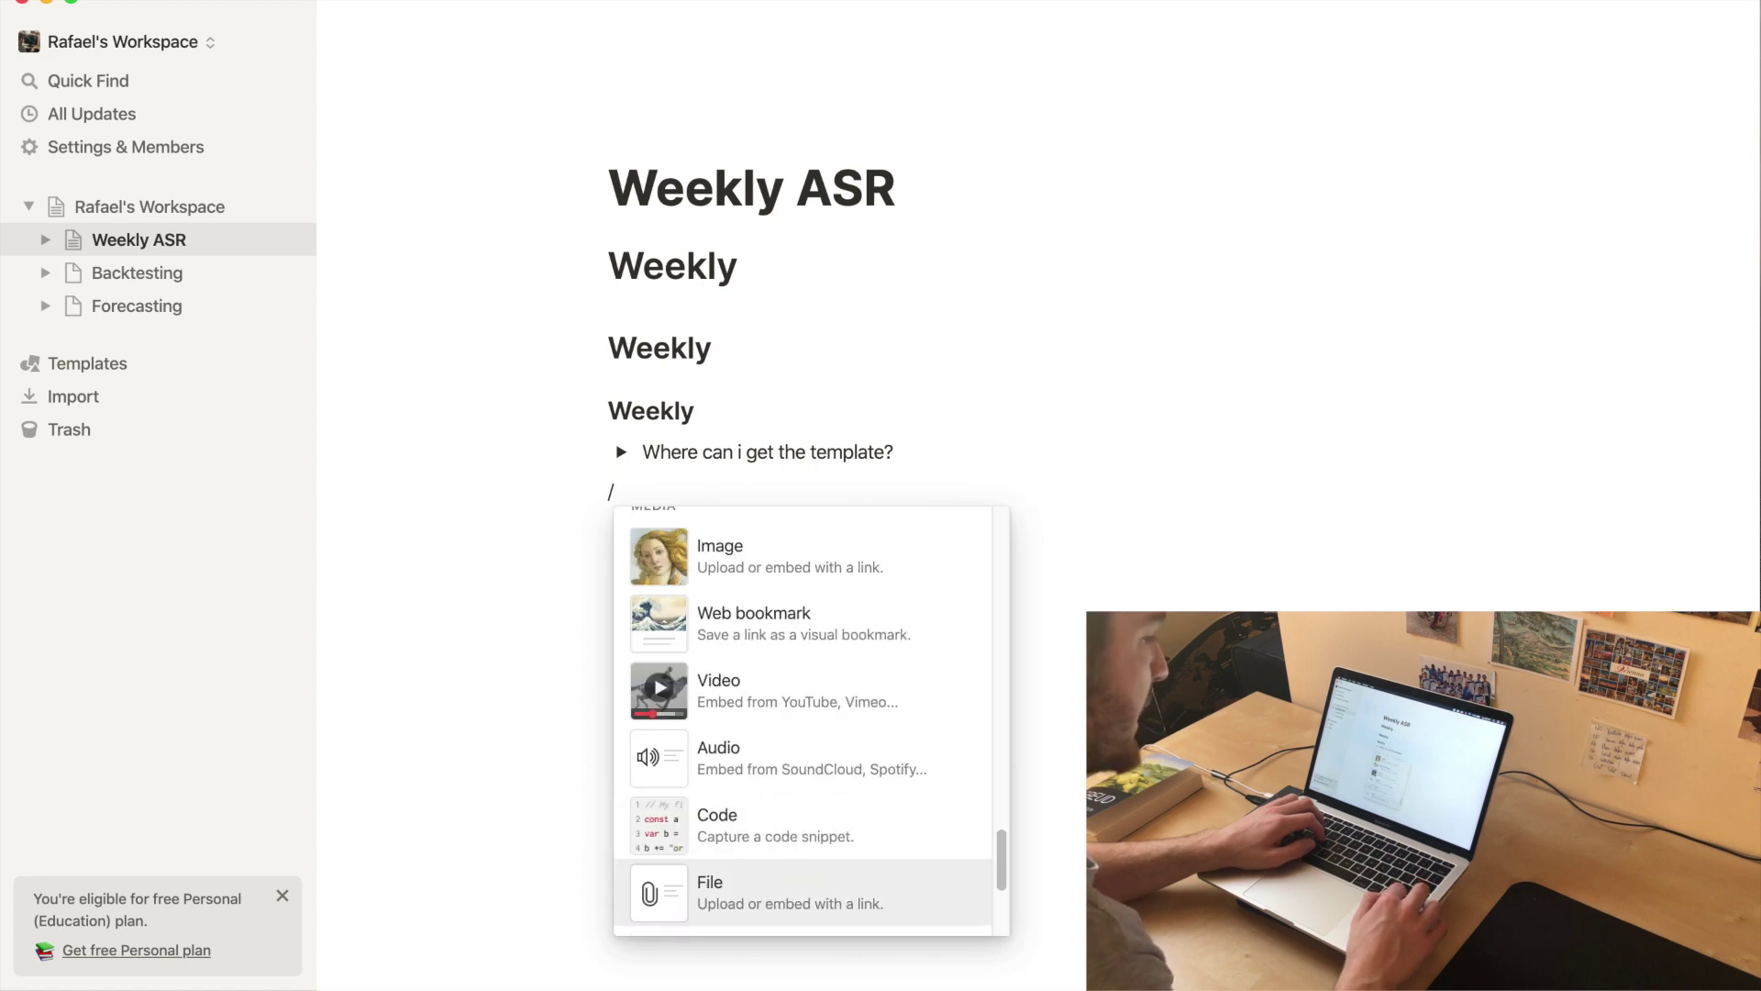
- Delete all headings, the toggle list and the remaining content from the Weekly ASR page
{"action": "left_click", "coordinate": [1061, 527]}
{"action": "left_click_drag", "start_coordinate": [877, 564], "coordinate": [569, 238]}
{"action": "key", "text": "BackSpace"}
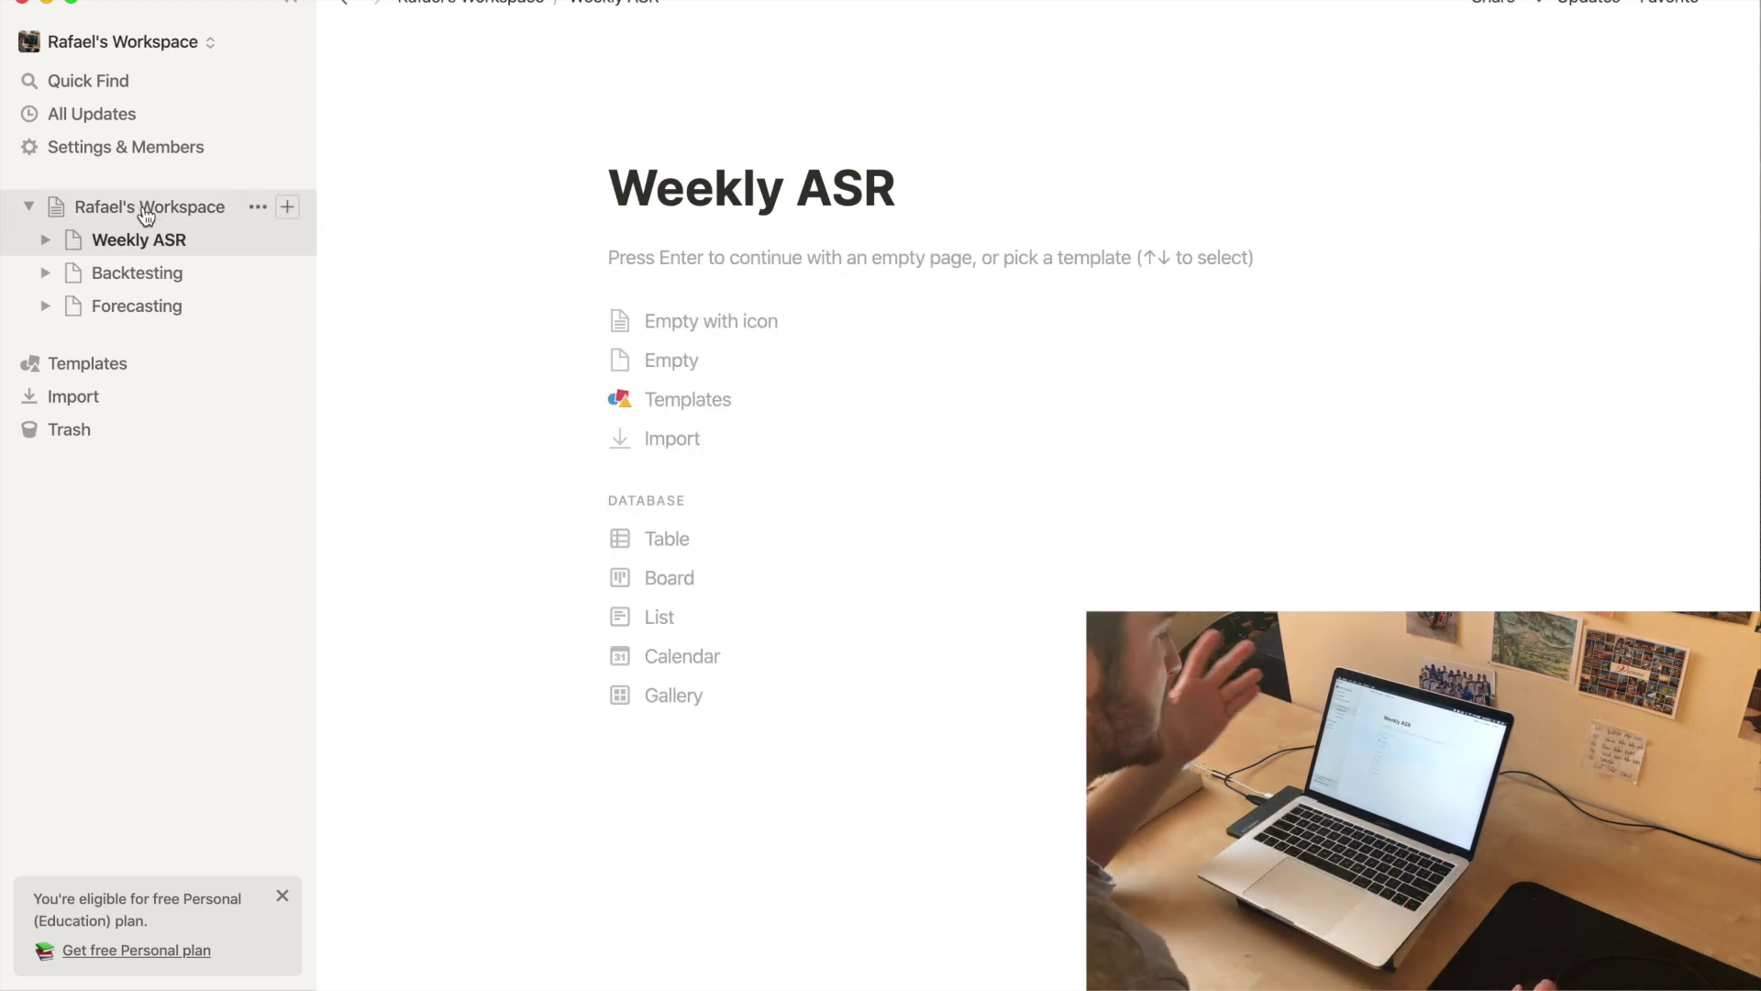
- Add a cover to the top-level workspace page and look through the gallery of alternative cover images
{"action": "left_click", "coordinate": [210, 209]}
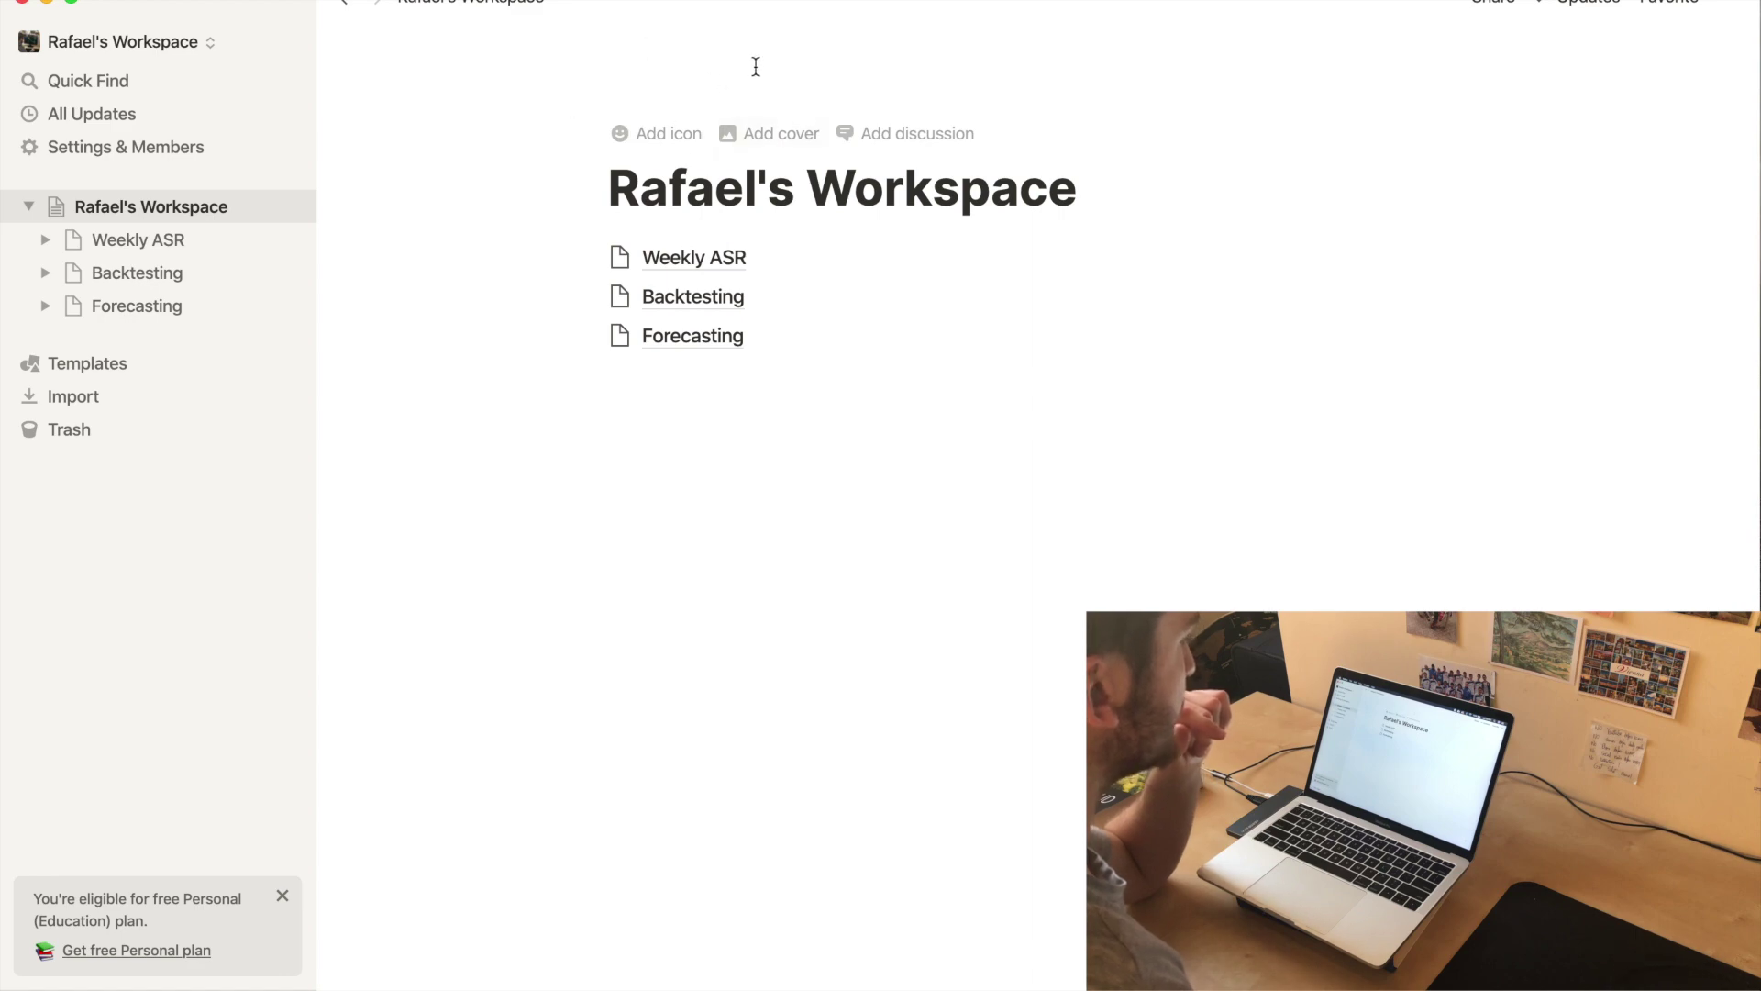
{"action": "left_click", "coordinate": [782, 135]}
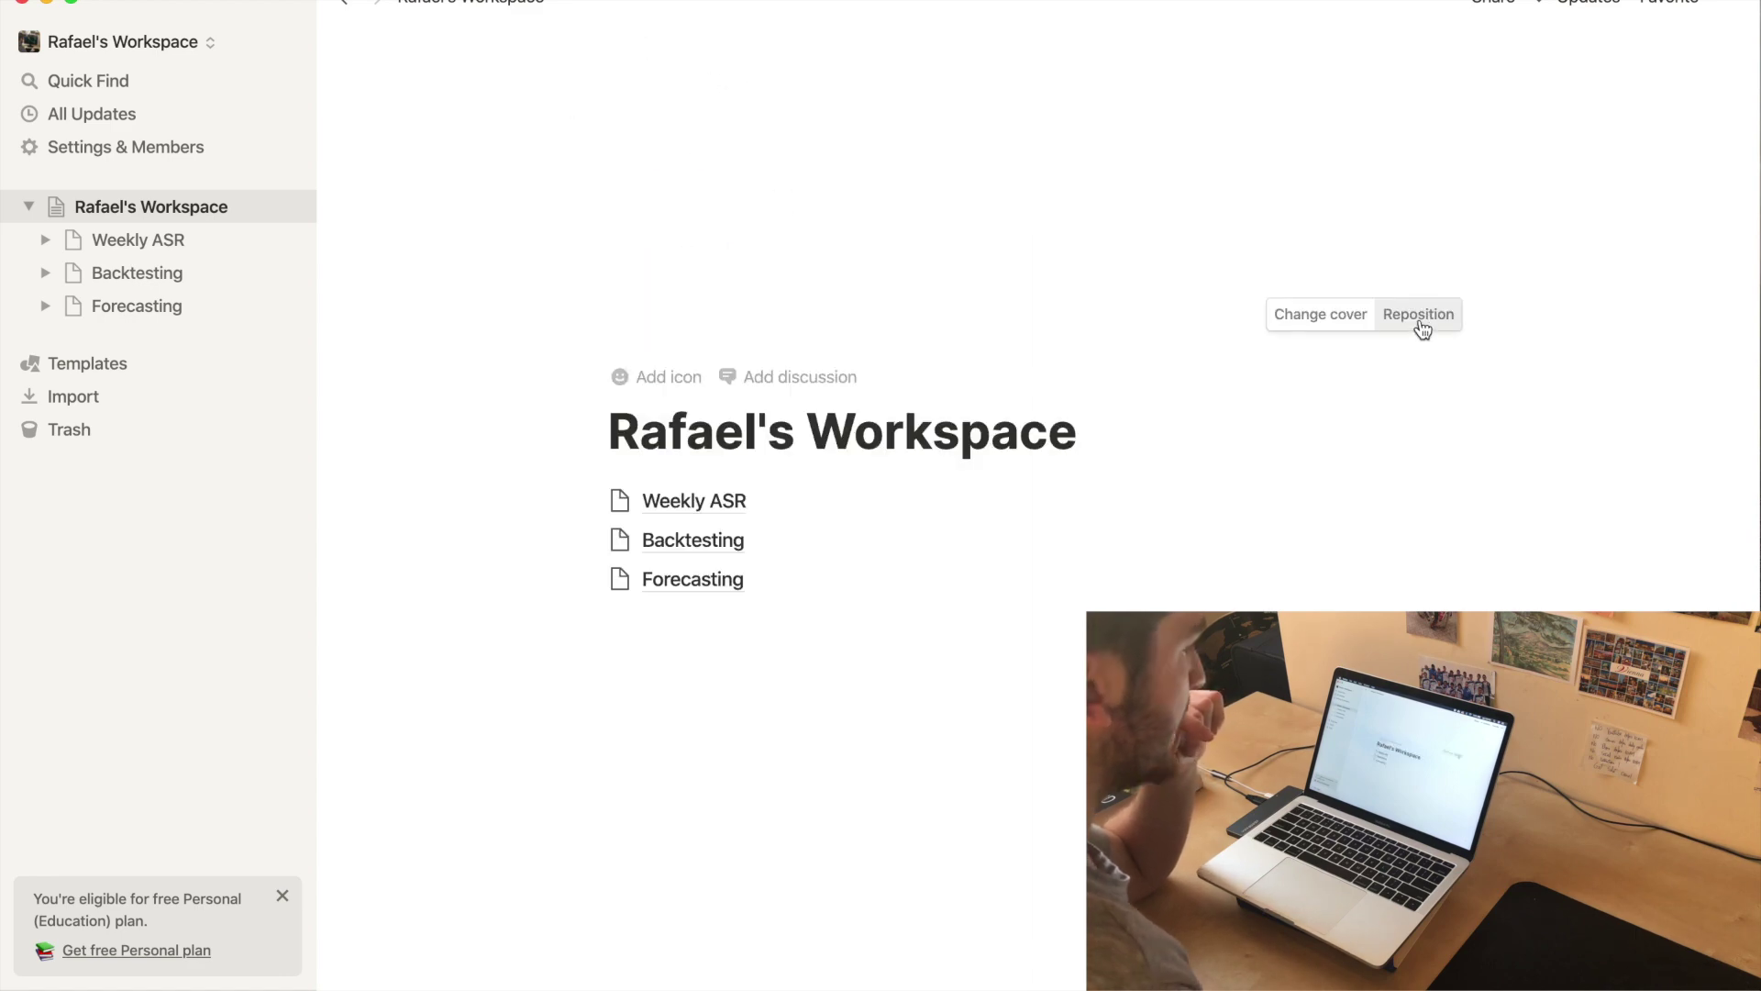
{"action": "left_click", "coordinate": [1320, 316]}
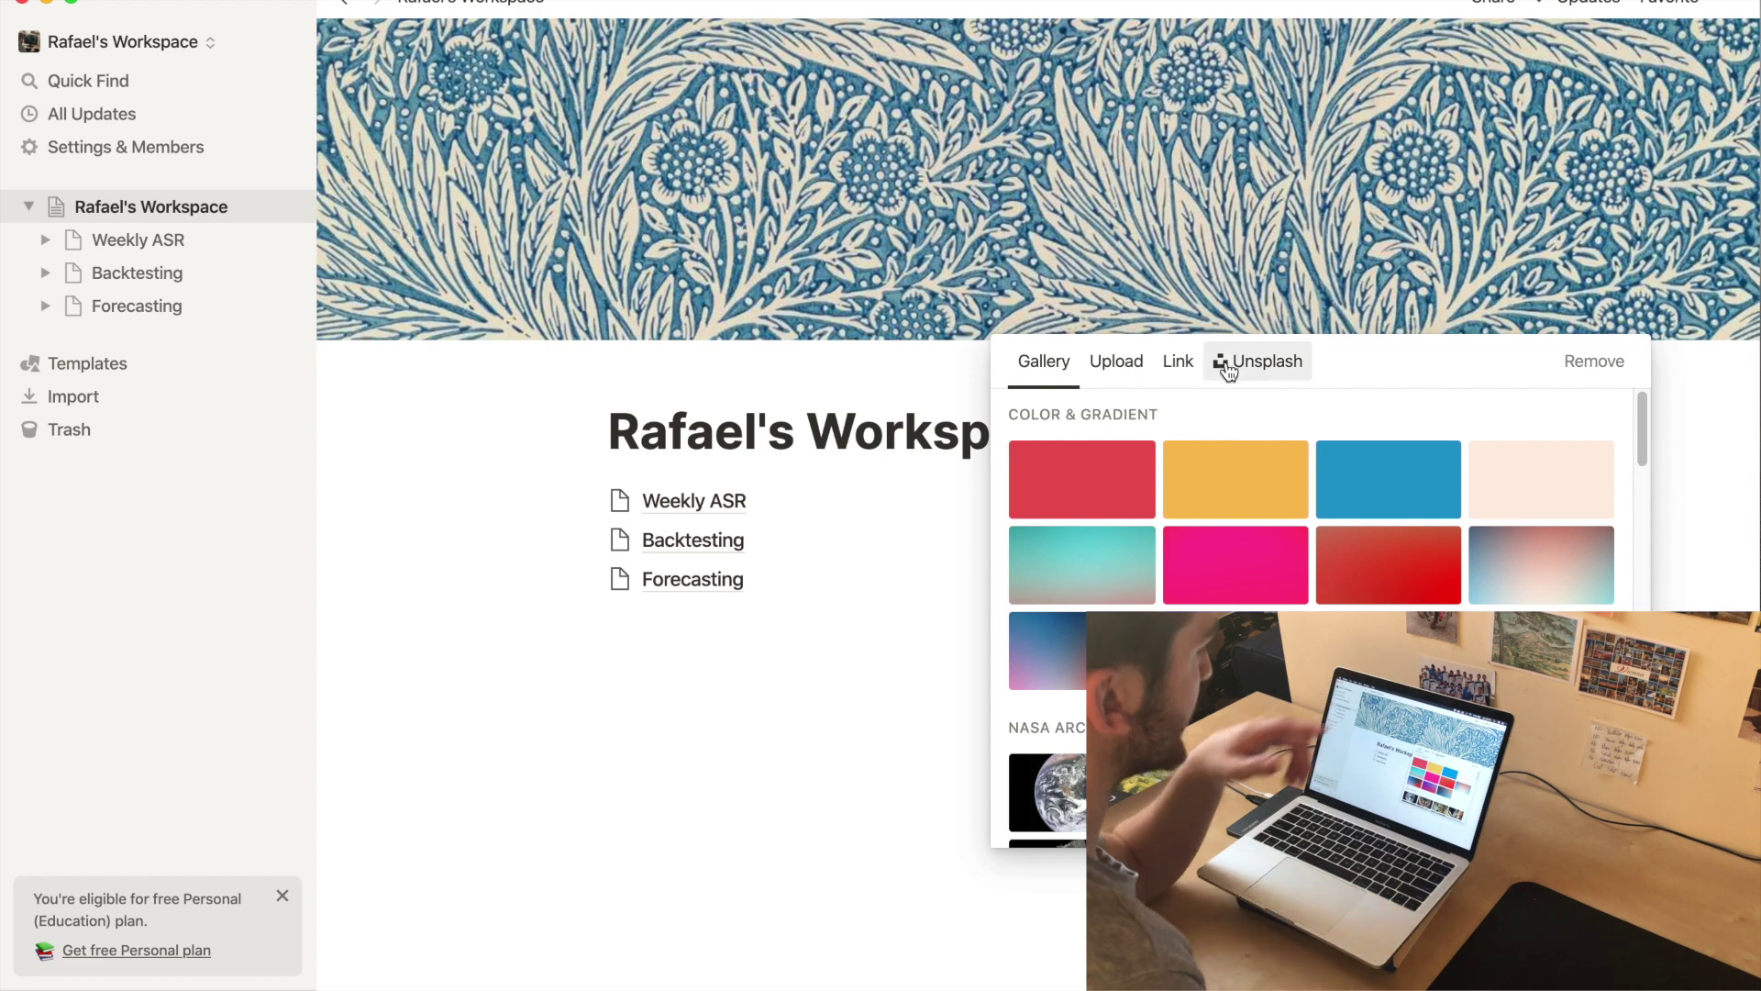
{"action": "scroll", "coordinate": [1313, 463], "scroll_direction": "down", "scroll_amount": 10}
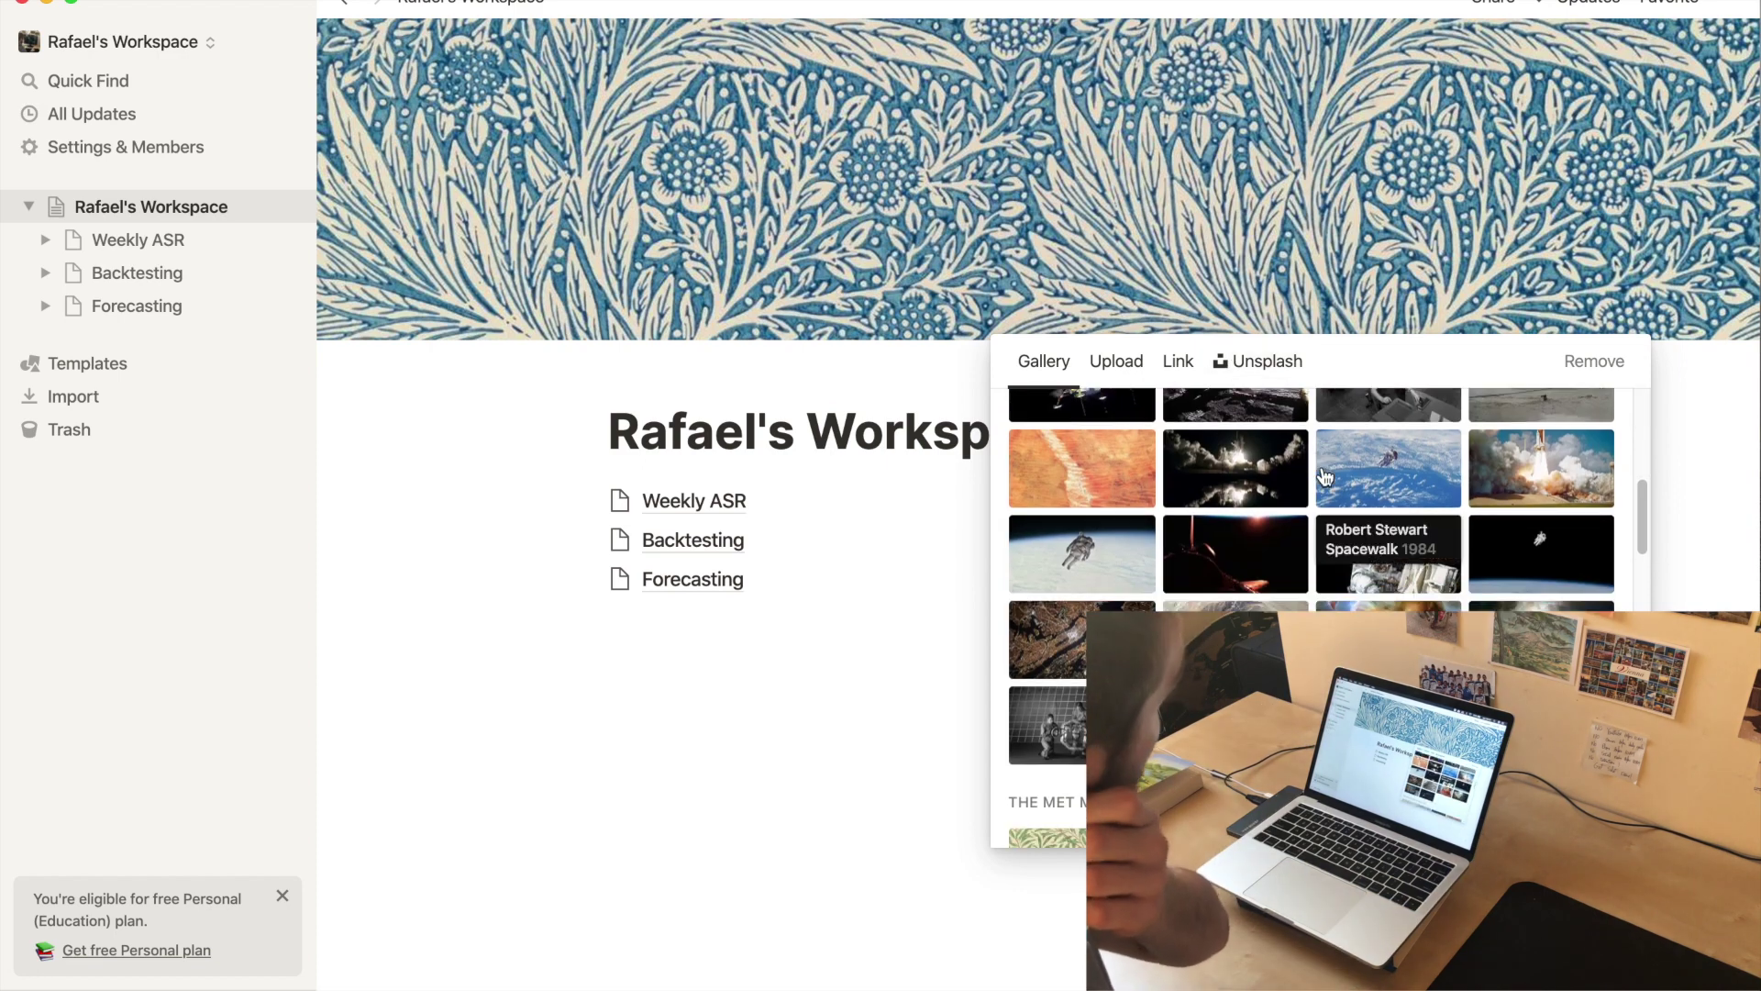
{"action": "scroll", "coordinate": [1313, 475], "scroll_direction": "down", "scroll_amount": 8}
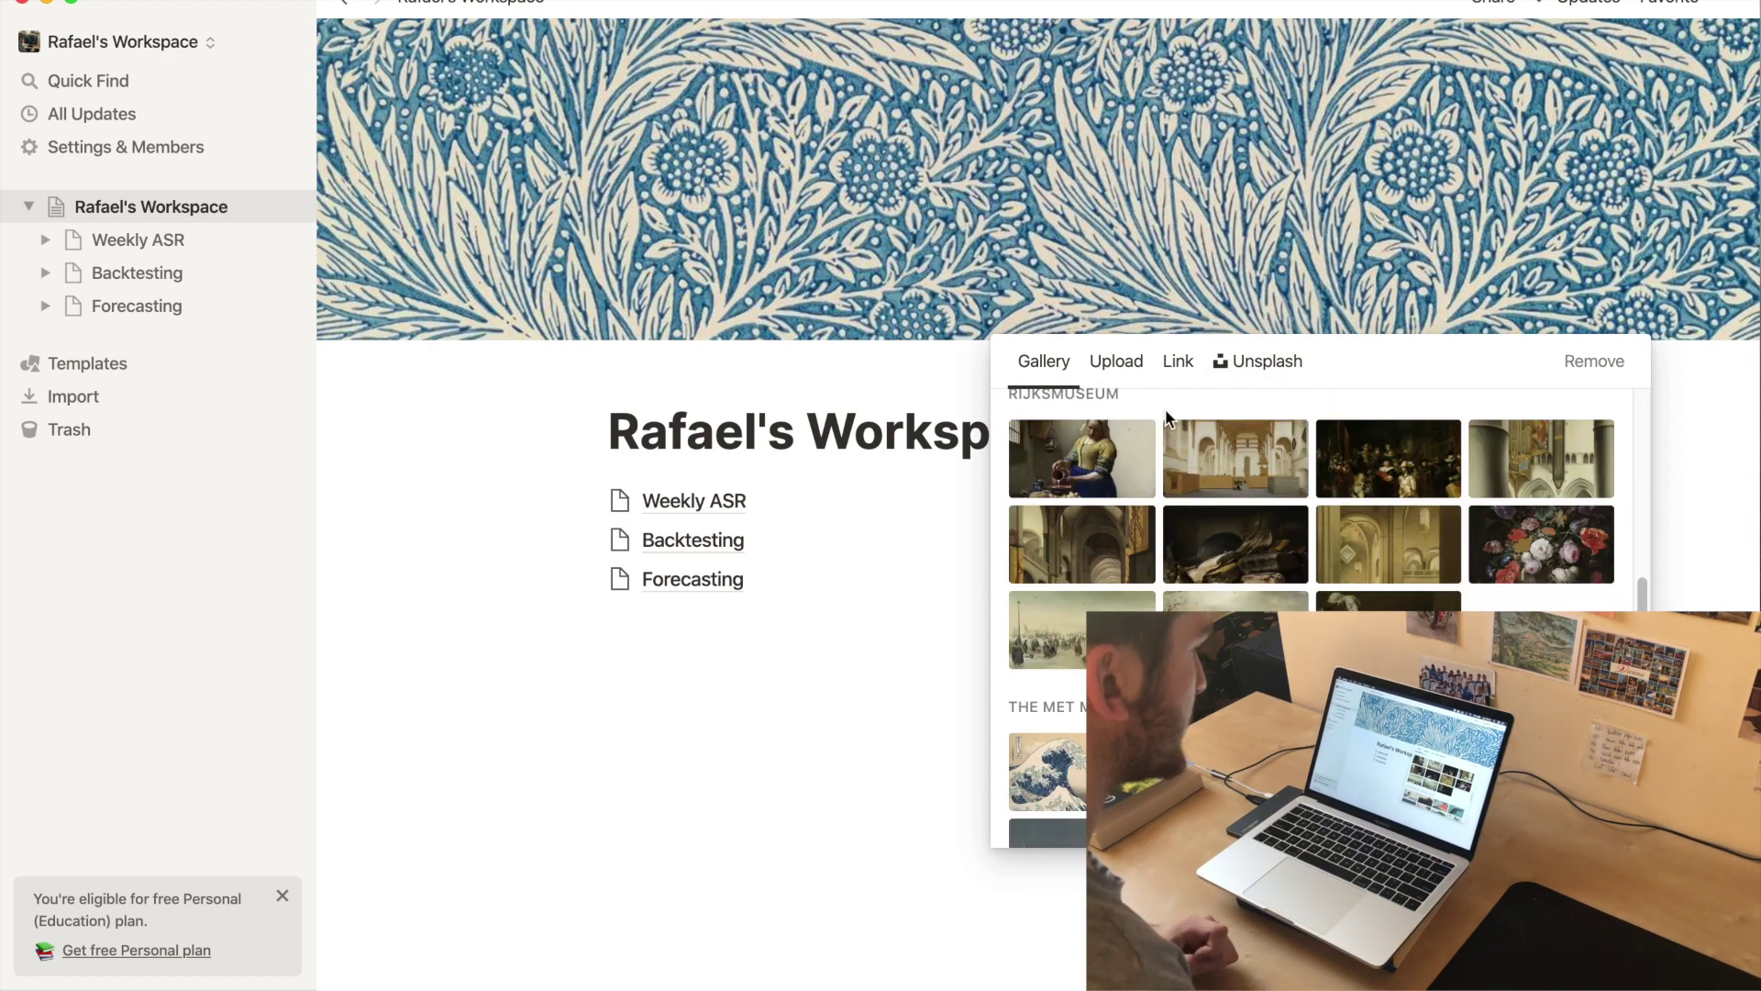
- Search Unsplash for "surfing" and set the dark green aerial ocean photo as the workspace page's cover
{"action": "left_click", "coordinate": [1264, 363]}
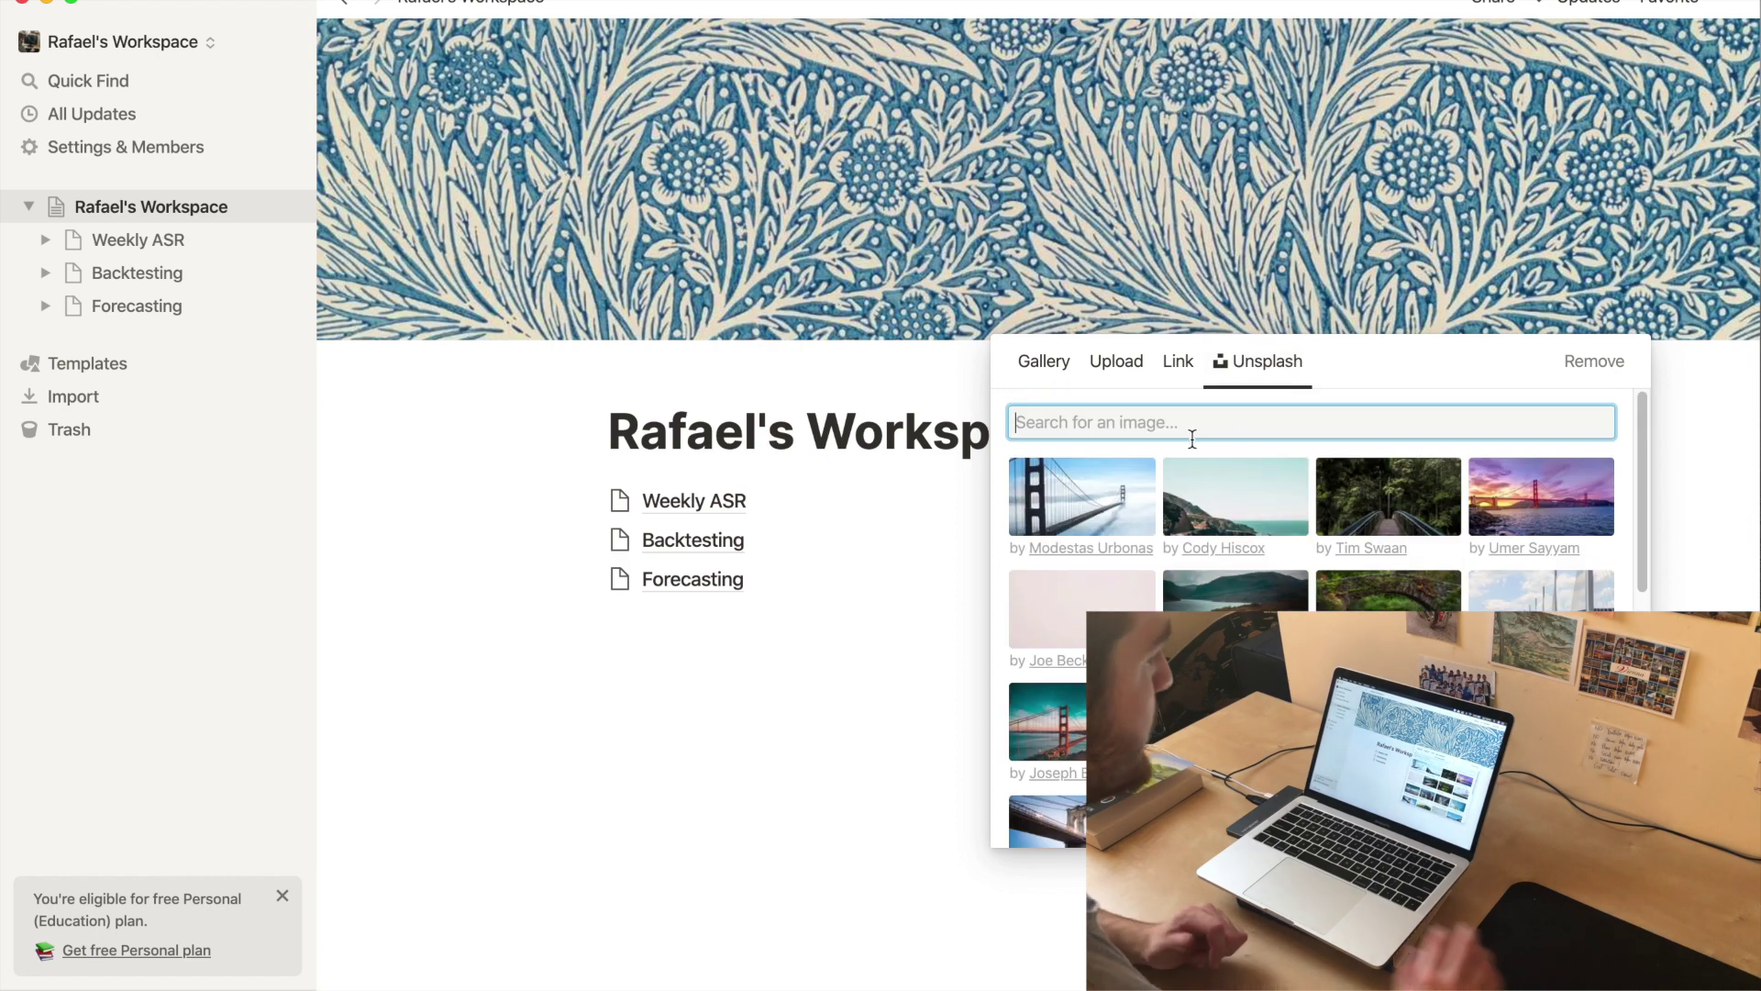
{"action": "type", "text": "surfing"}
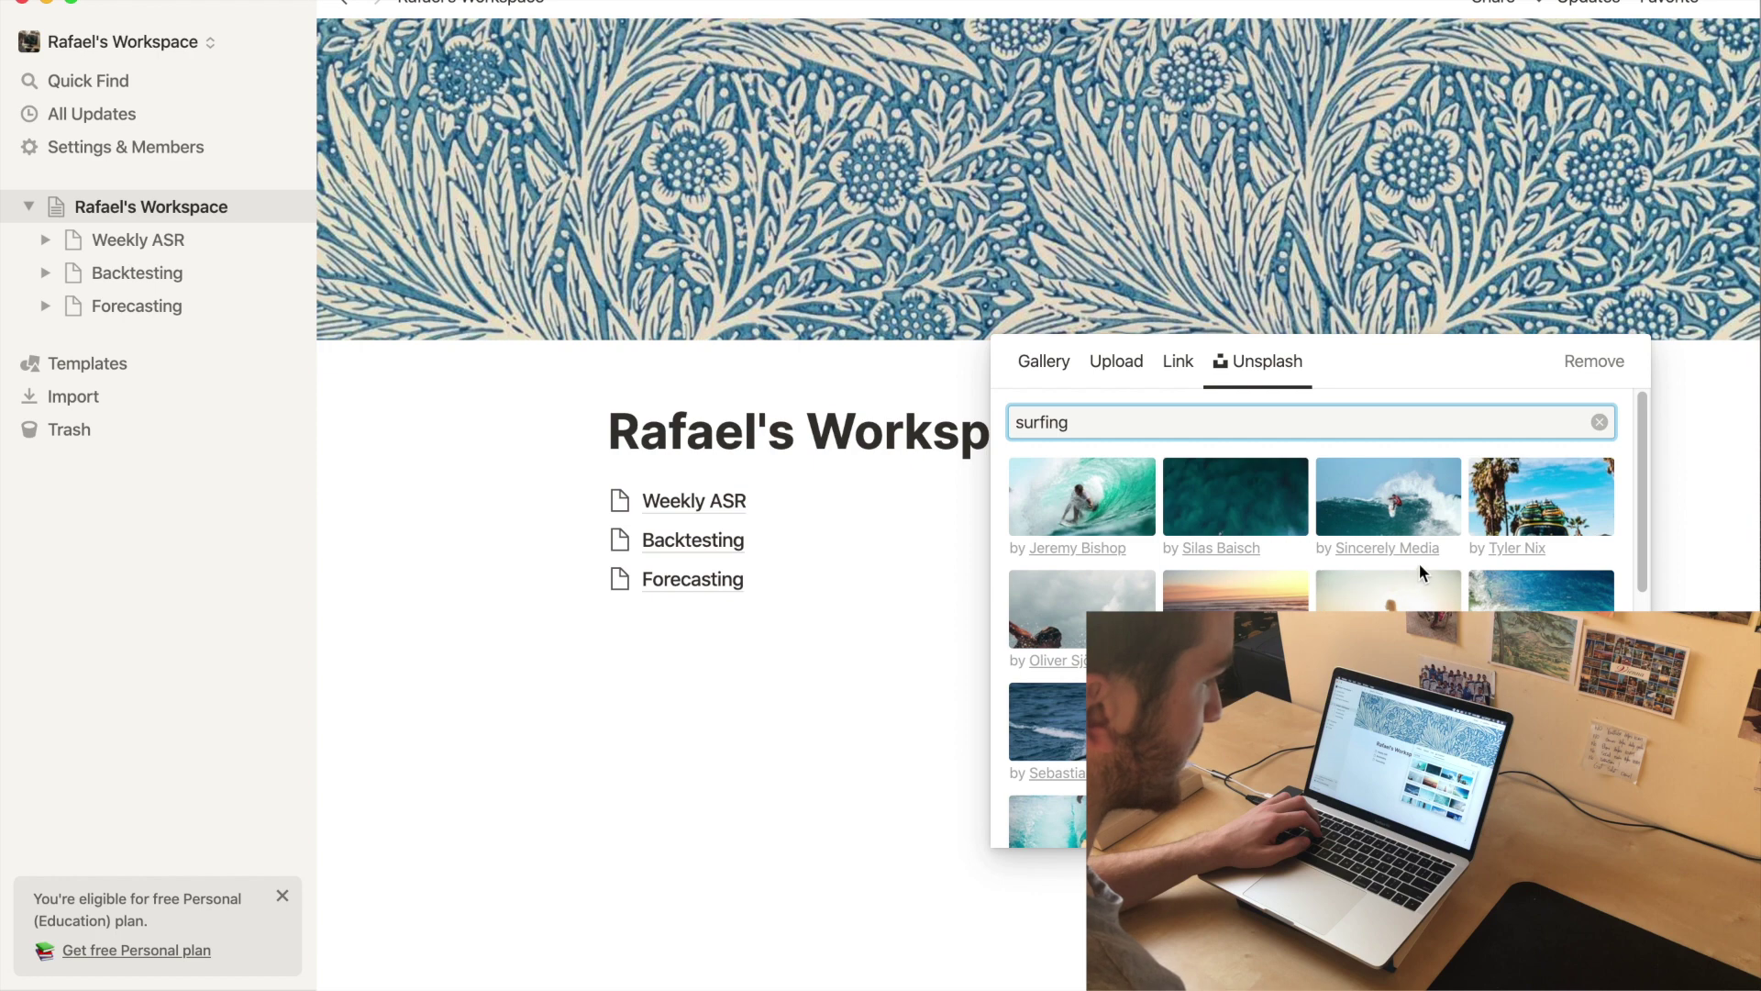
{"action": "scroll", "coordinate": [1418, 563], "scroll_direction": "down", "scroll_amount": 5}
{"action": "scroll", "coordinate": [1376, 560], "scroll_direction": "up", "scroll_amount": 5}
{"action": "left_click", "coordinate": [1263, 530]}
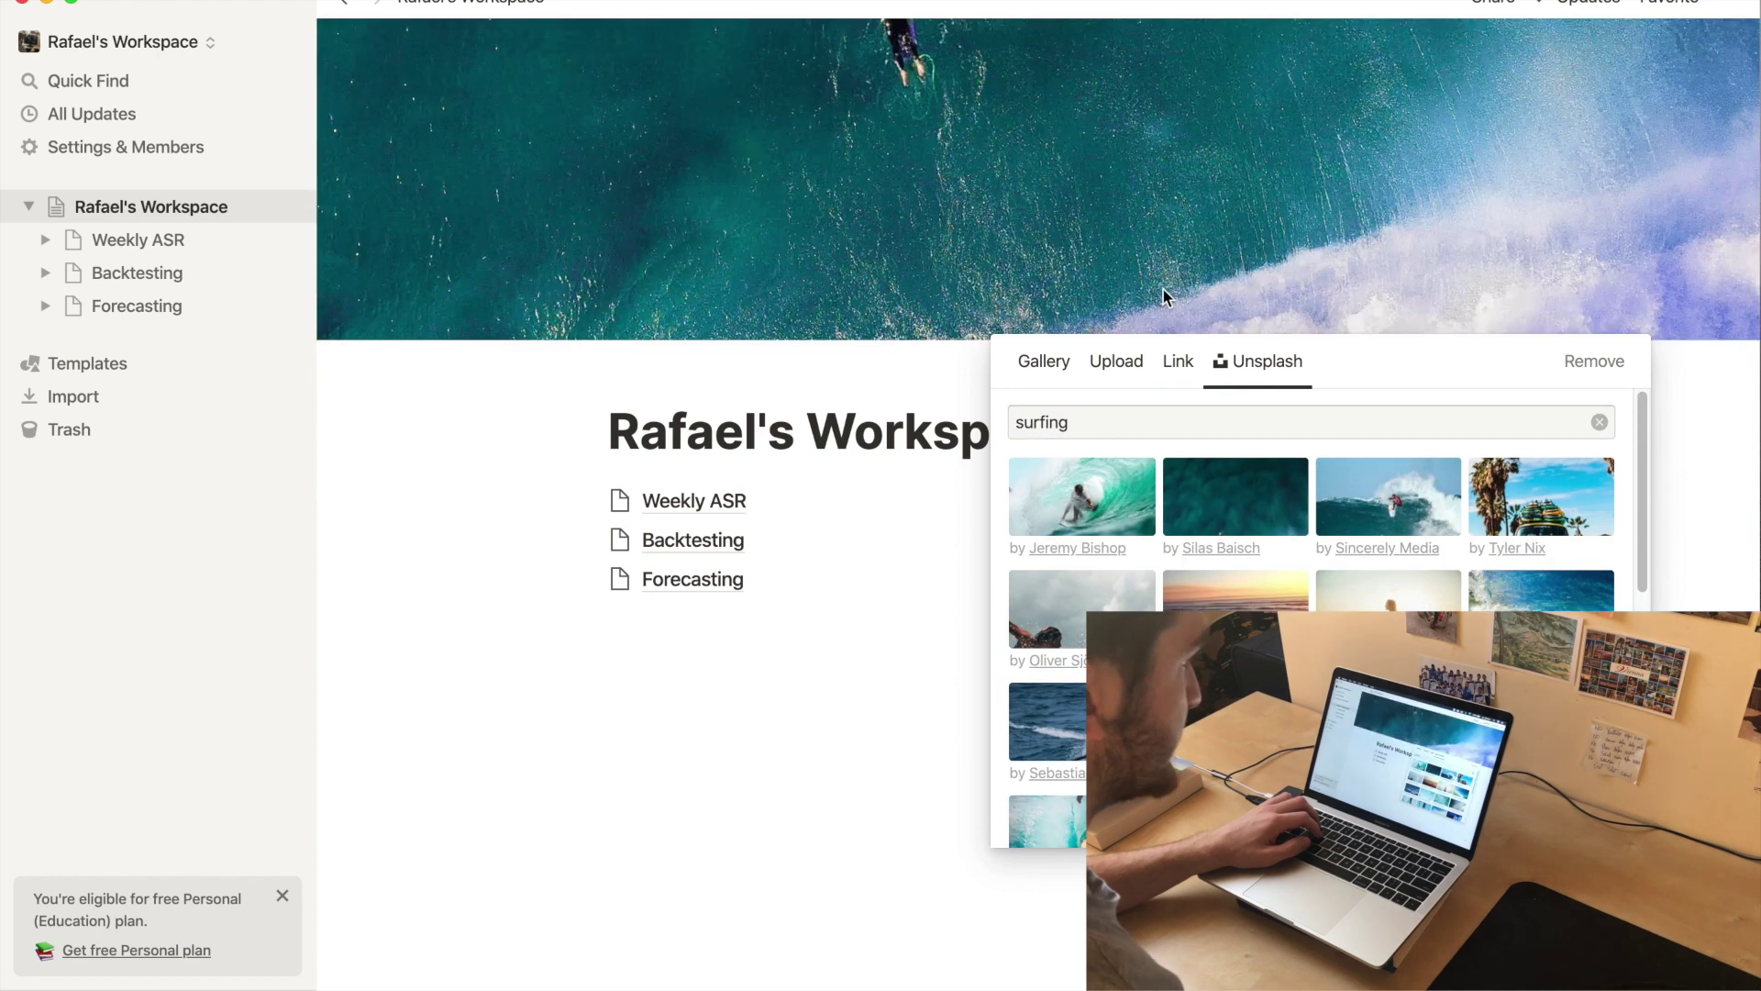
{"action": "left_click", "coordinate": [1166, 291]}
- Reposition the workspace page's cover photo so the whole surfer sits in the middle of the banner's height, and save it
{"action": "mouse_move", "coordinate": [1412, 314]}
{"action": "left_click", "coordinate": [1358, 323]}
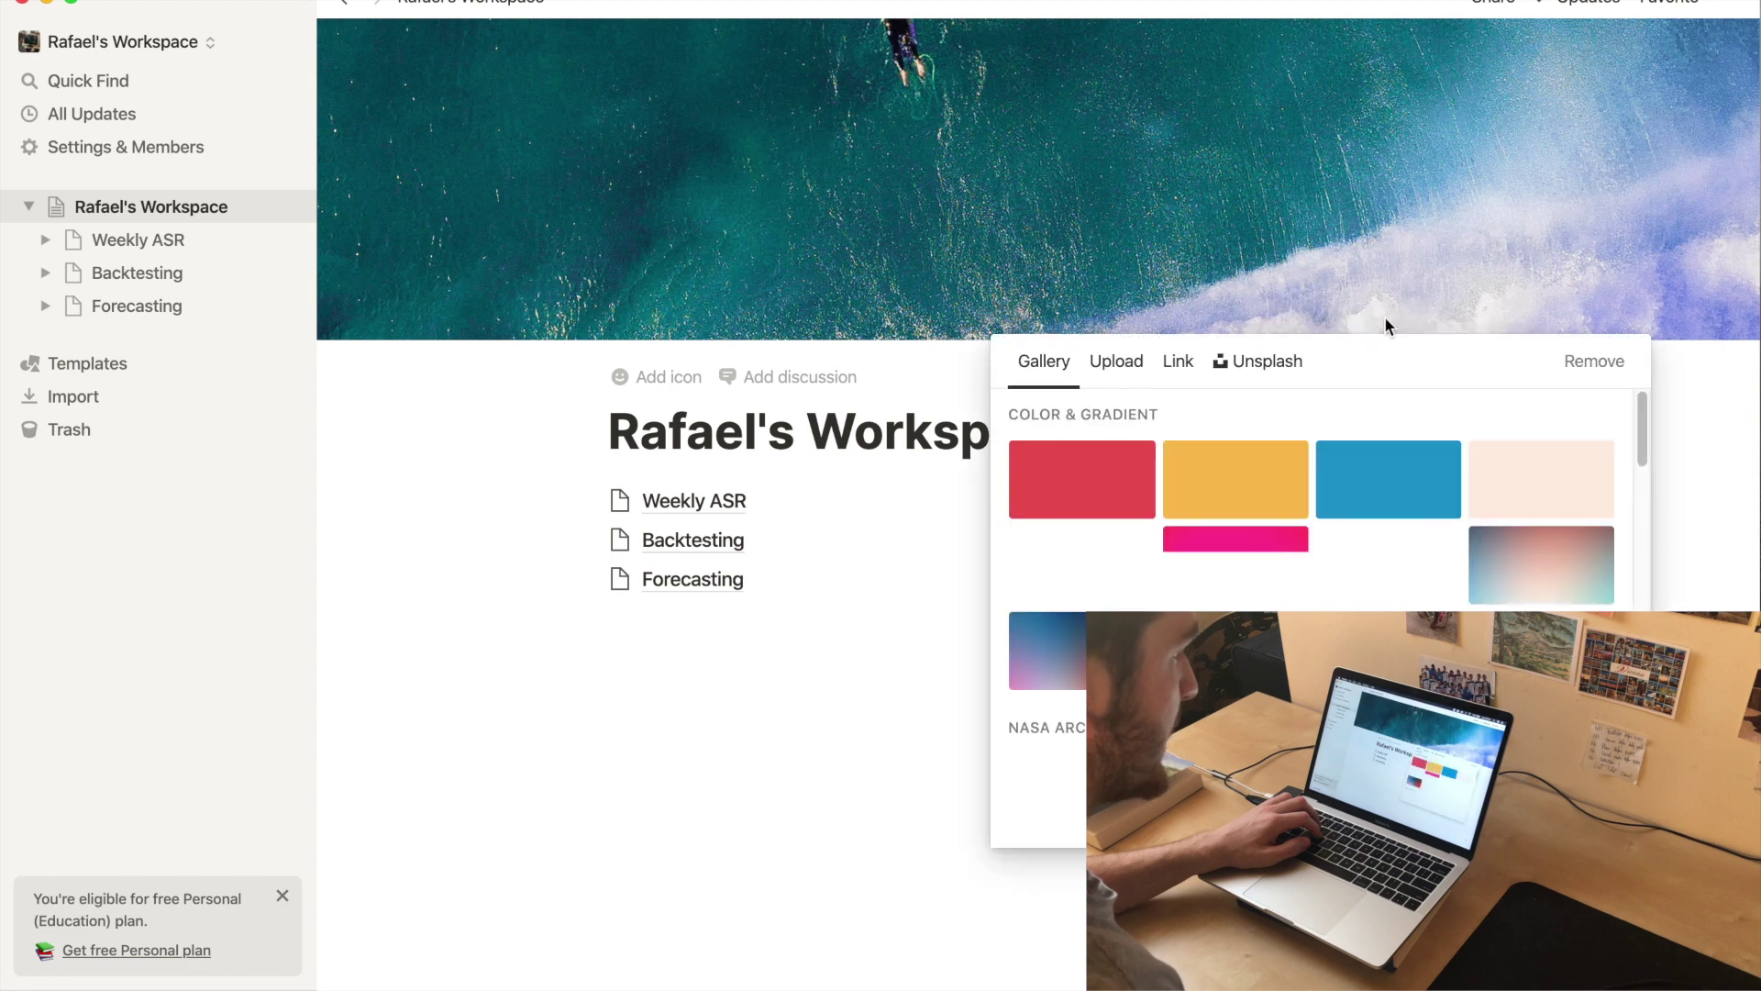
{"action": "left_click", "coordinate": [1398, 270]}
{"action": "left_click", "coordinate": [1427, 321]}
{"action": "left_click_drag", "start_coordinate": [1337, 196], "coordinate": [1382, 394]}
{"action": "left_click", "coordinate": [1370, 321]}
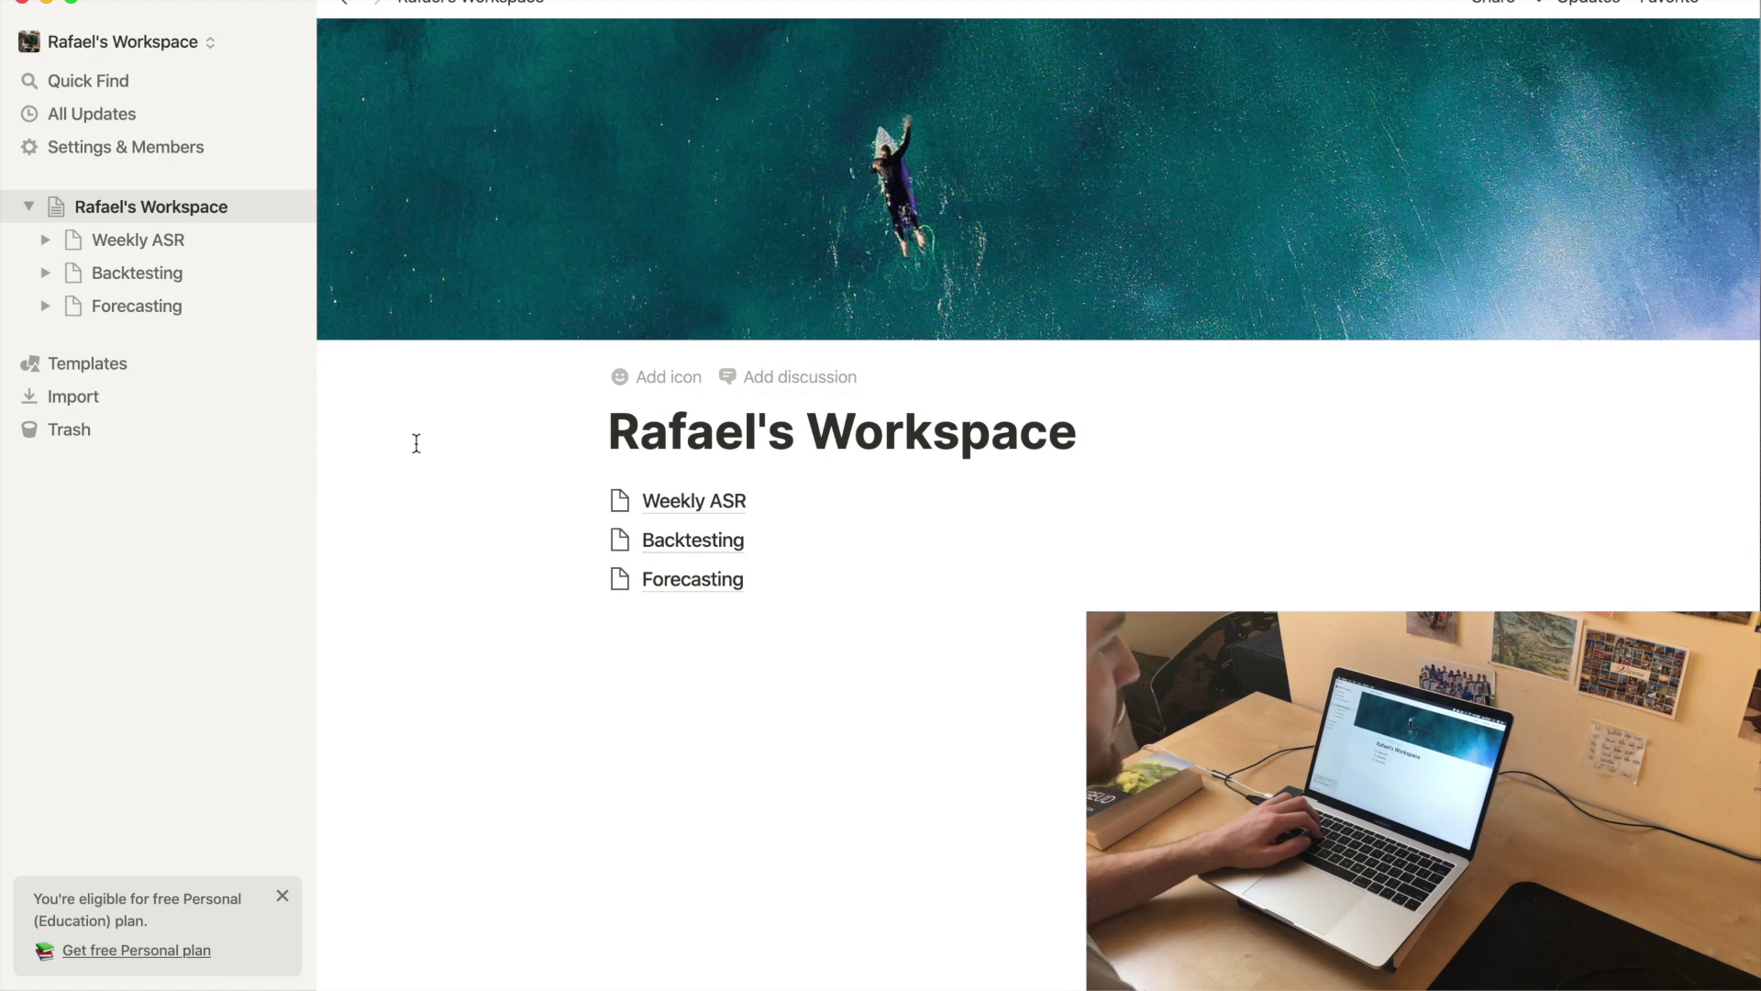
- Add an icon to the top-level workspace page and change it to the bar chart emoji
{"action": "left_click", "coordinate": [653, 389]}
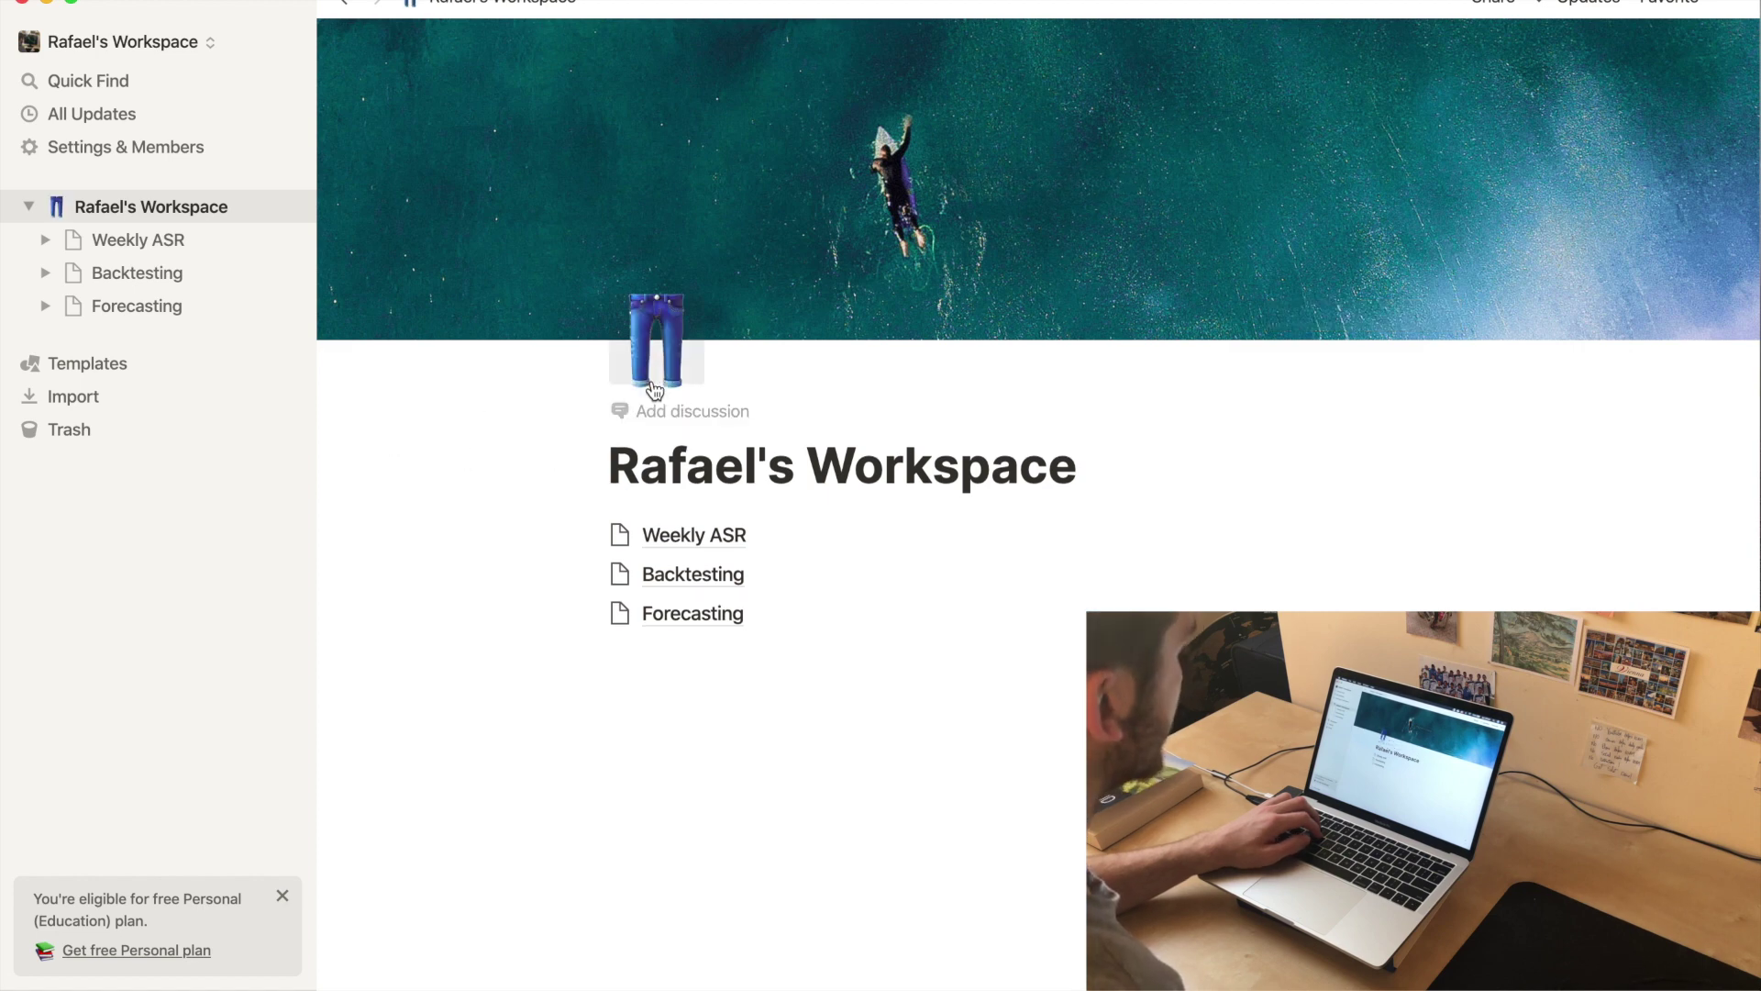
{"action": "left_click", "coordinate": [647, 338]}
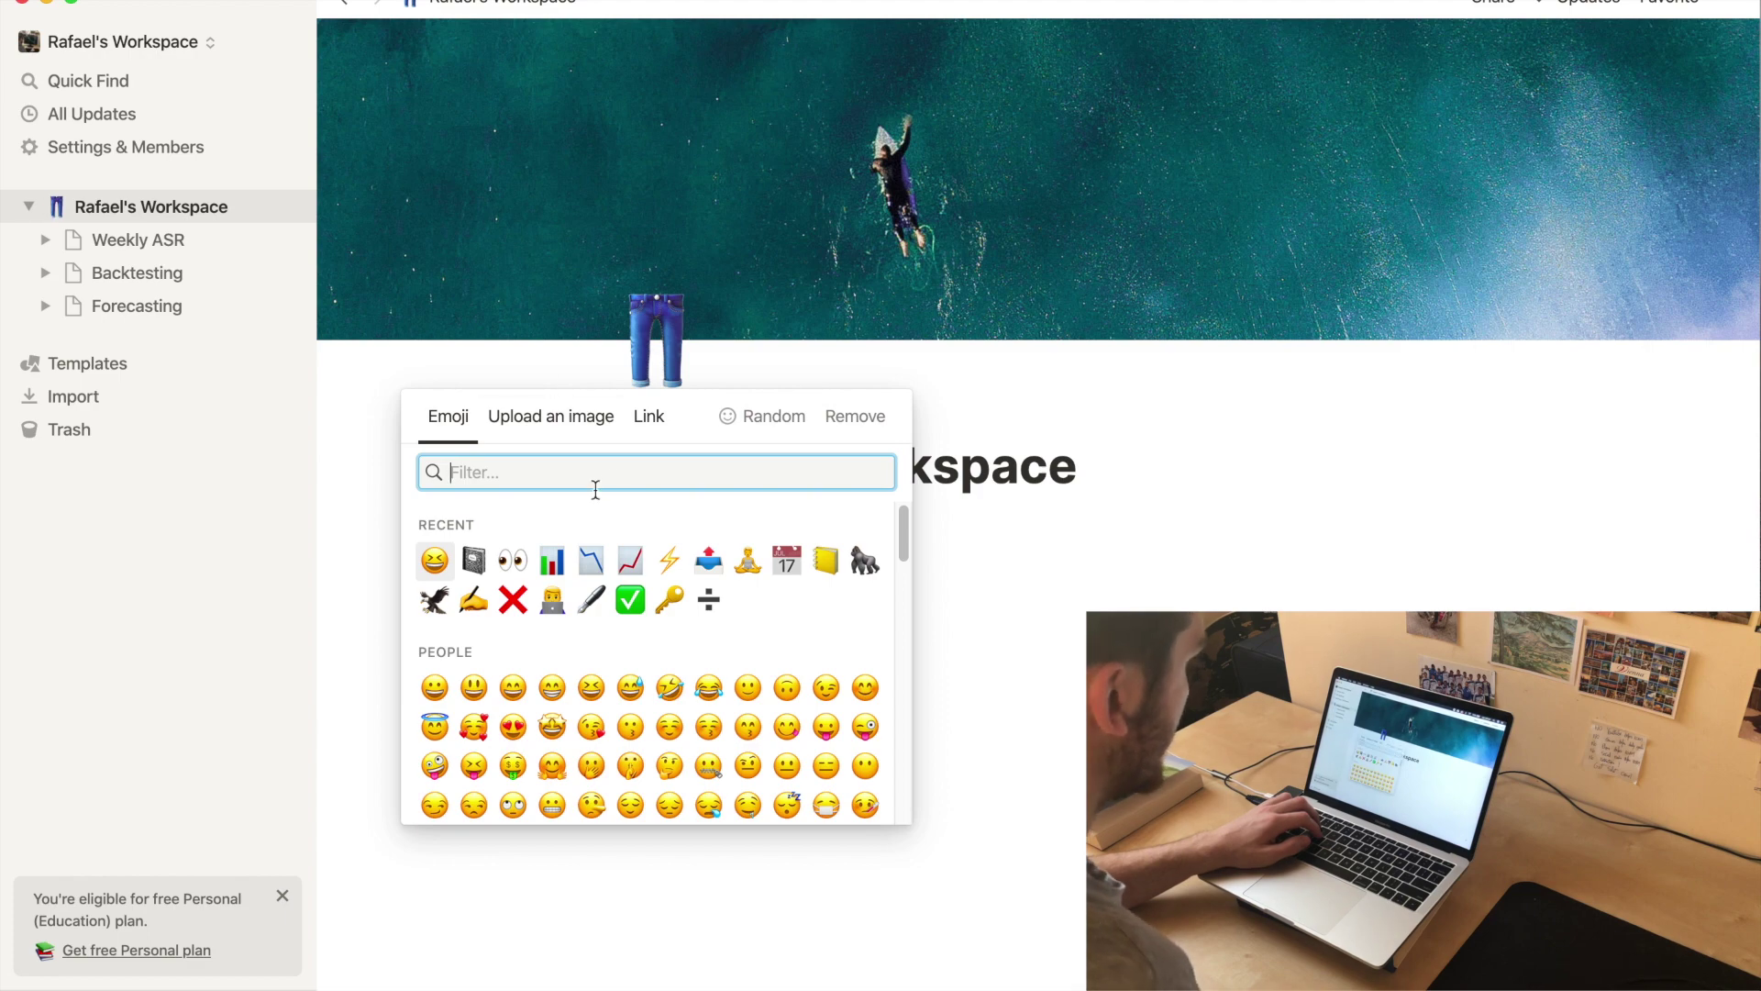
{"action": "left_click", "coordinate": [554, 560]}
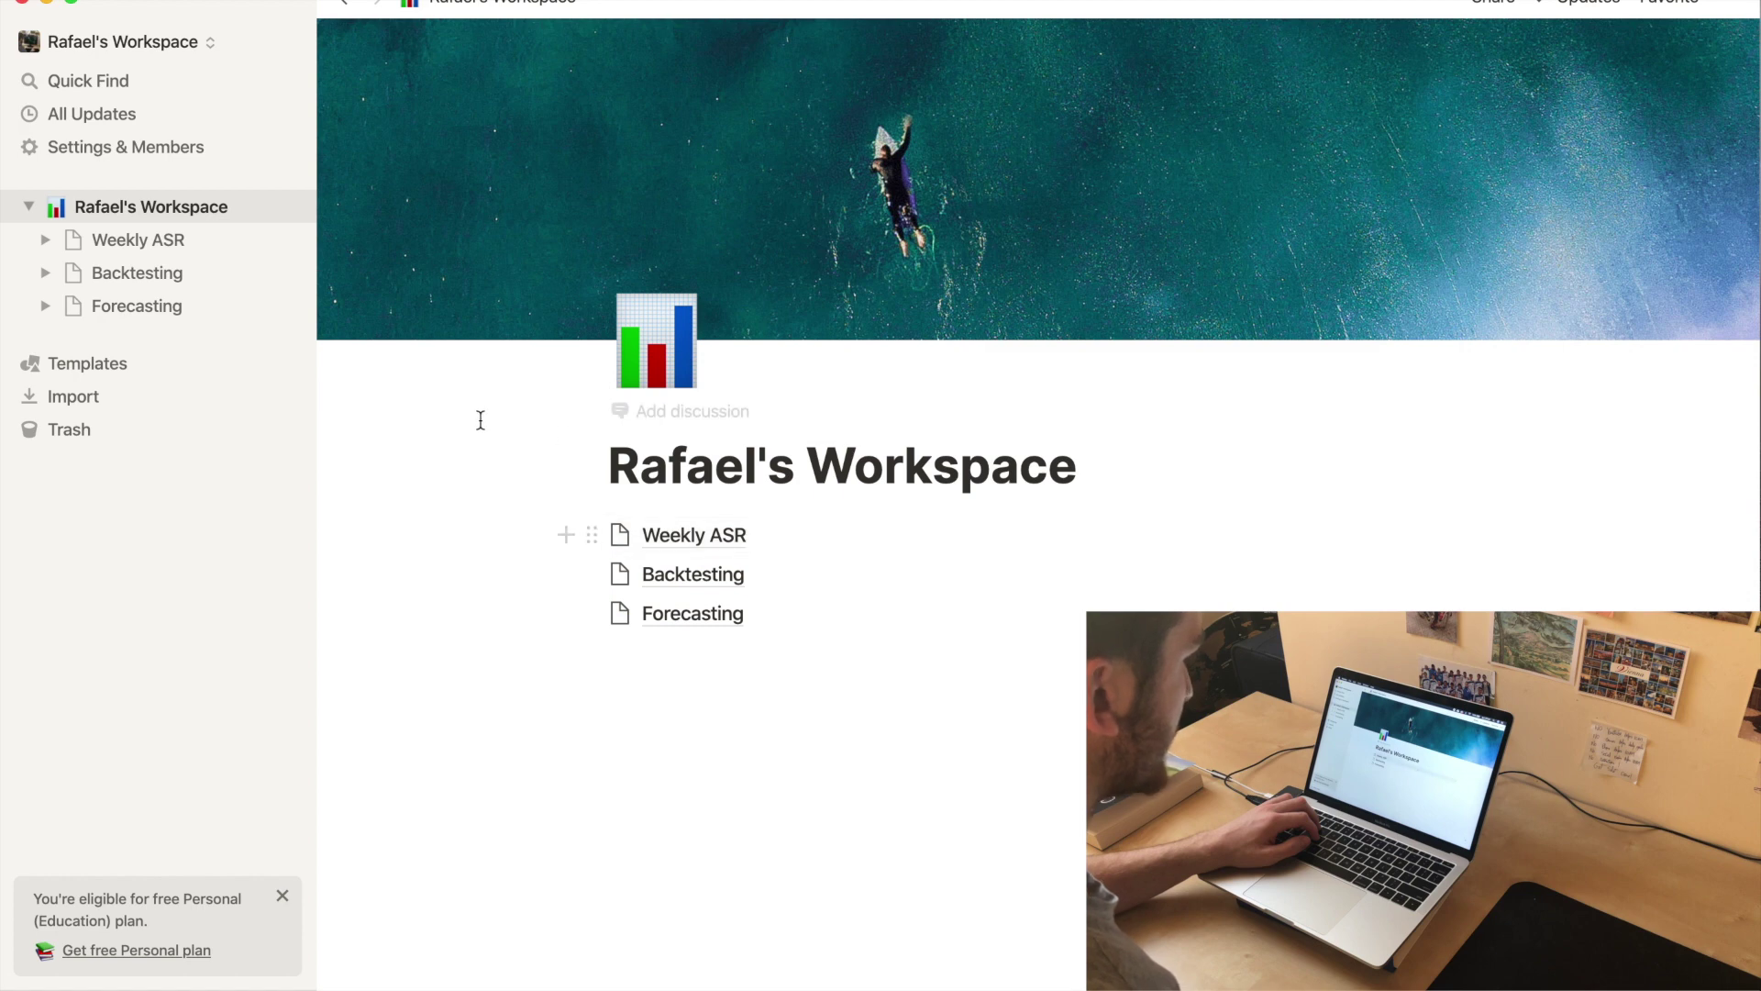
- Add an icon to the Weekly ASR page, change it to the rising red line chart emoji, and return to the workspace page
{"action": "left_click", "coordinate": [761, 548]}
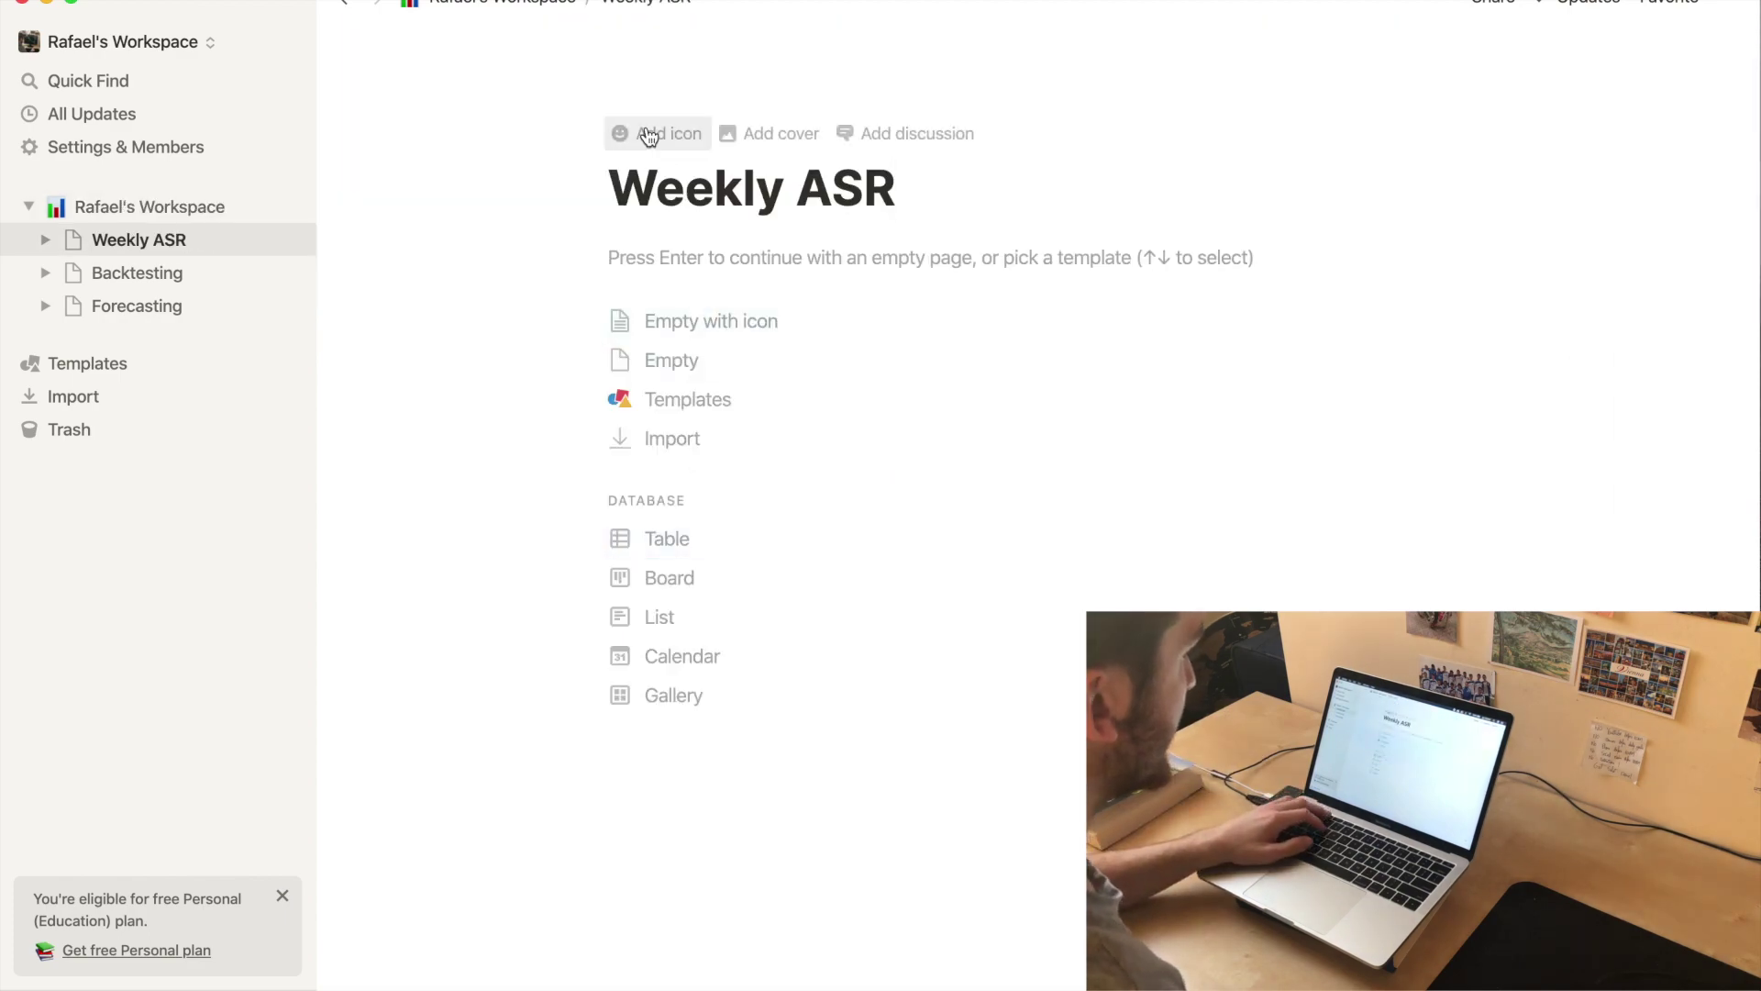
{"action": "left_click", "coordinate": [648, 136]}
{"action": "left_click", "coordinate": [669, 188]}
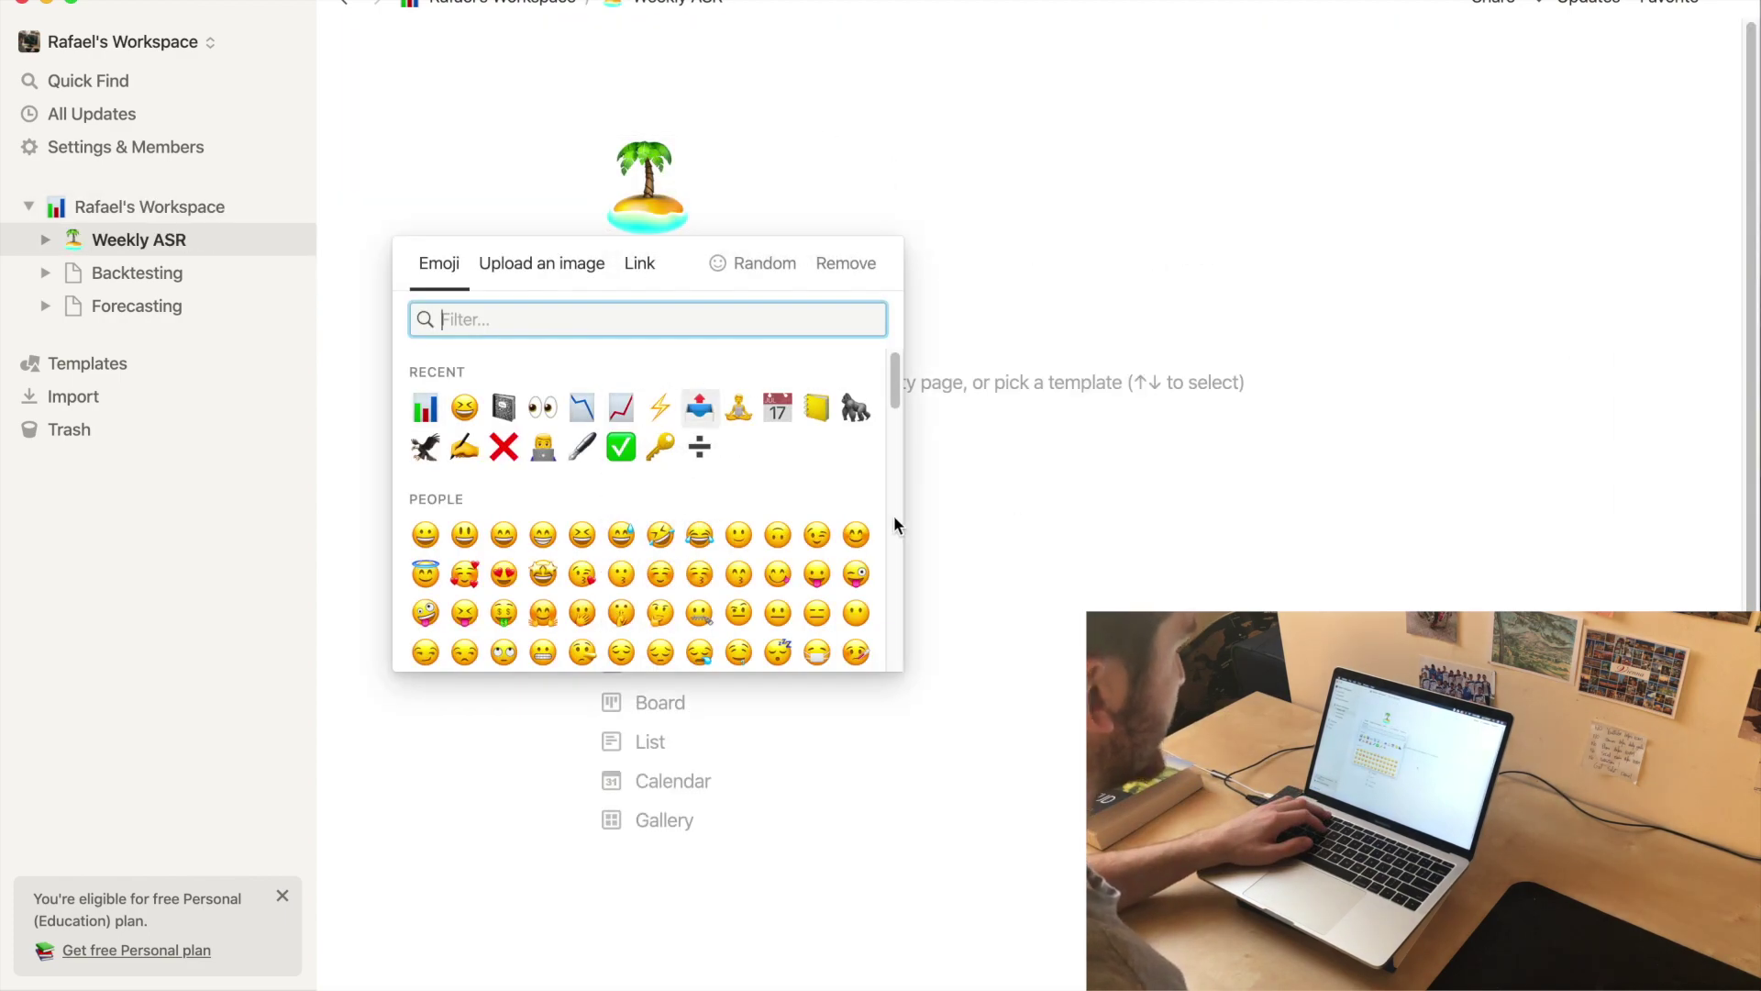
{"action": "left_click", "coordinate": [624, 406]}
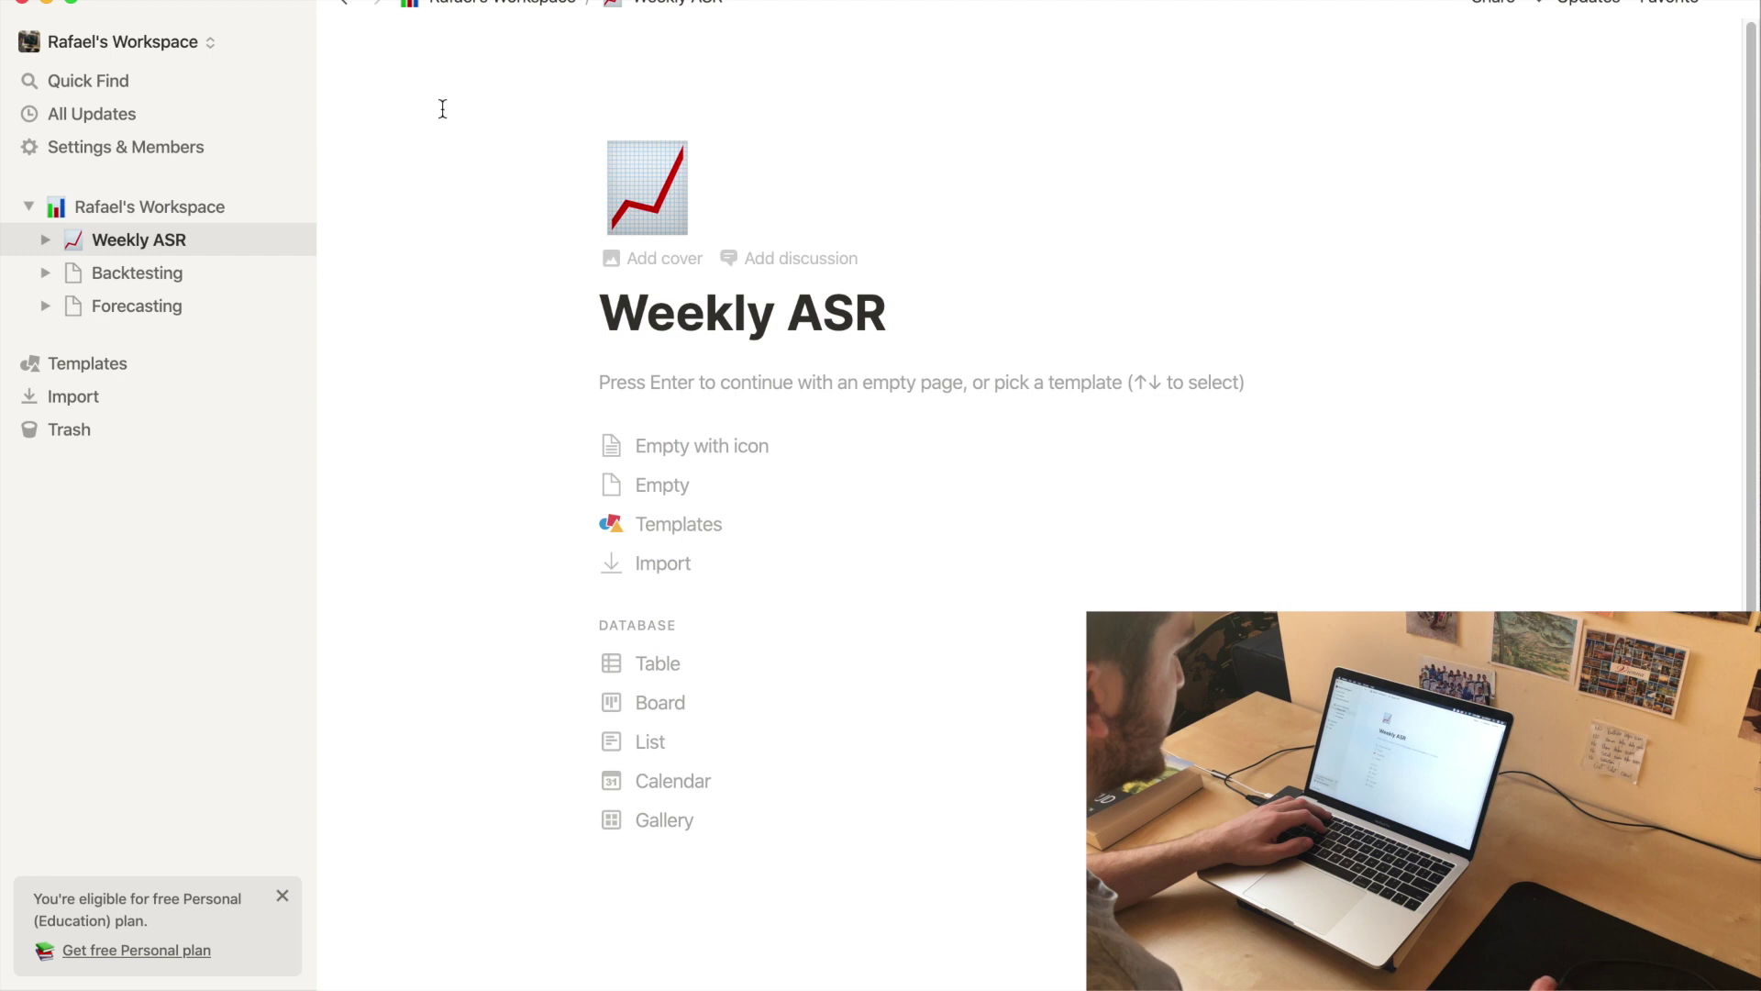
{"action": "left_click", "coordinate": [347, 5]}
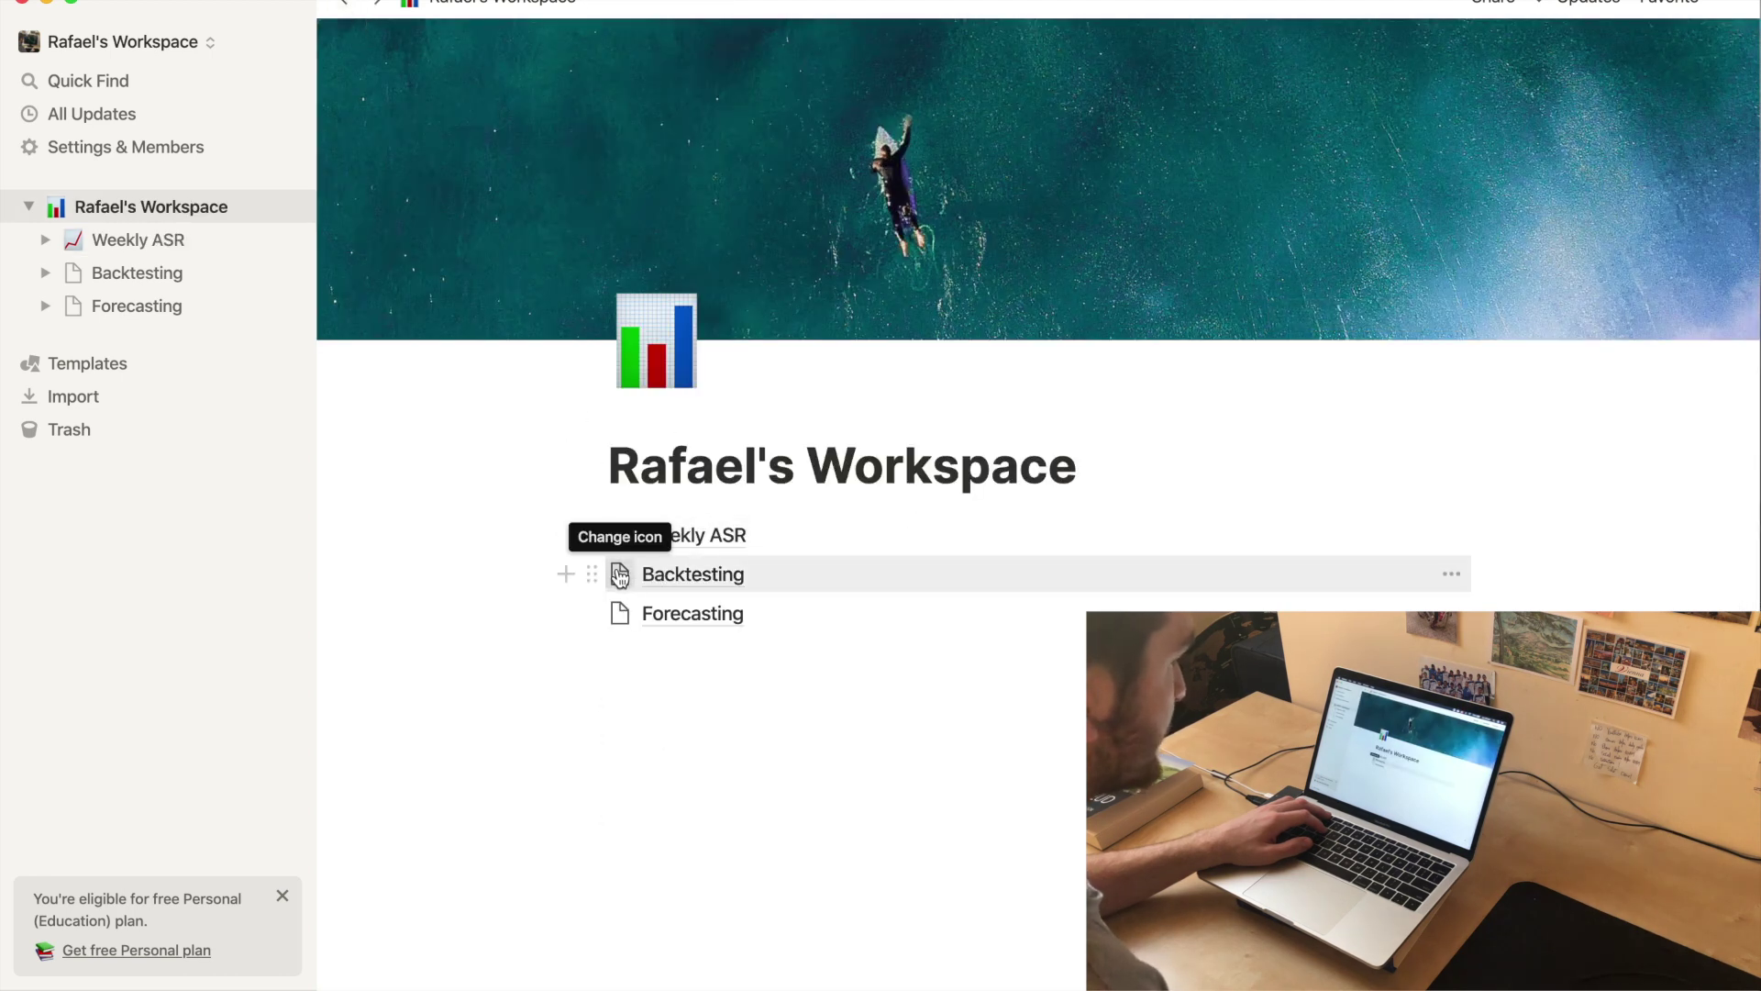
- Set the Backtesting page's icon to the lightning bolt emoji and the Forecasting page's icon to the falling blue chart emoji
{"action": "left_click", "coordinate": [621, 577]}
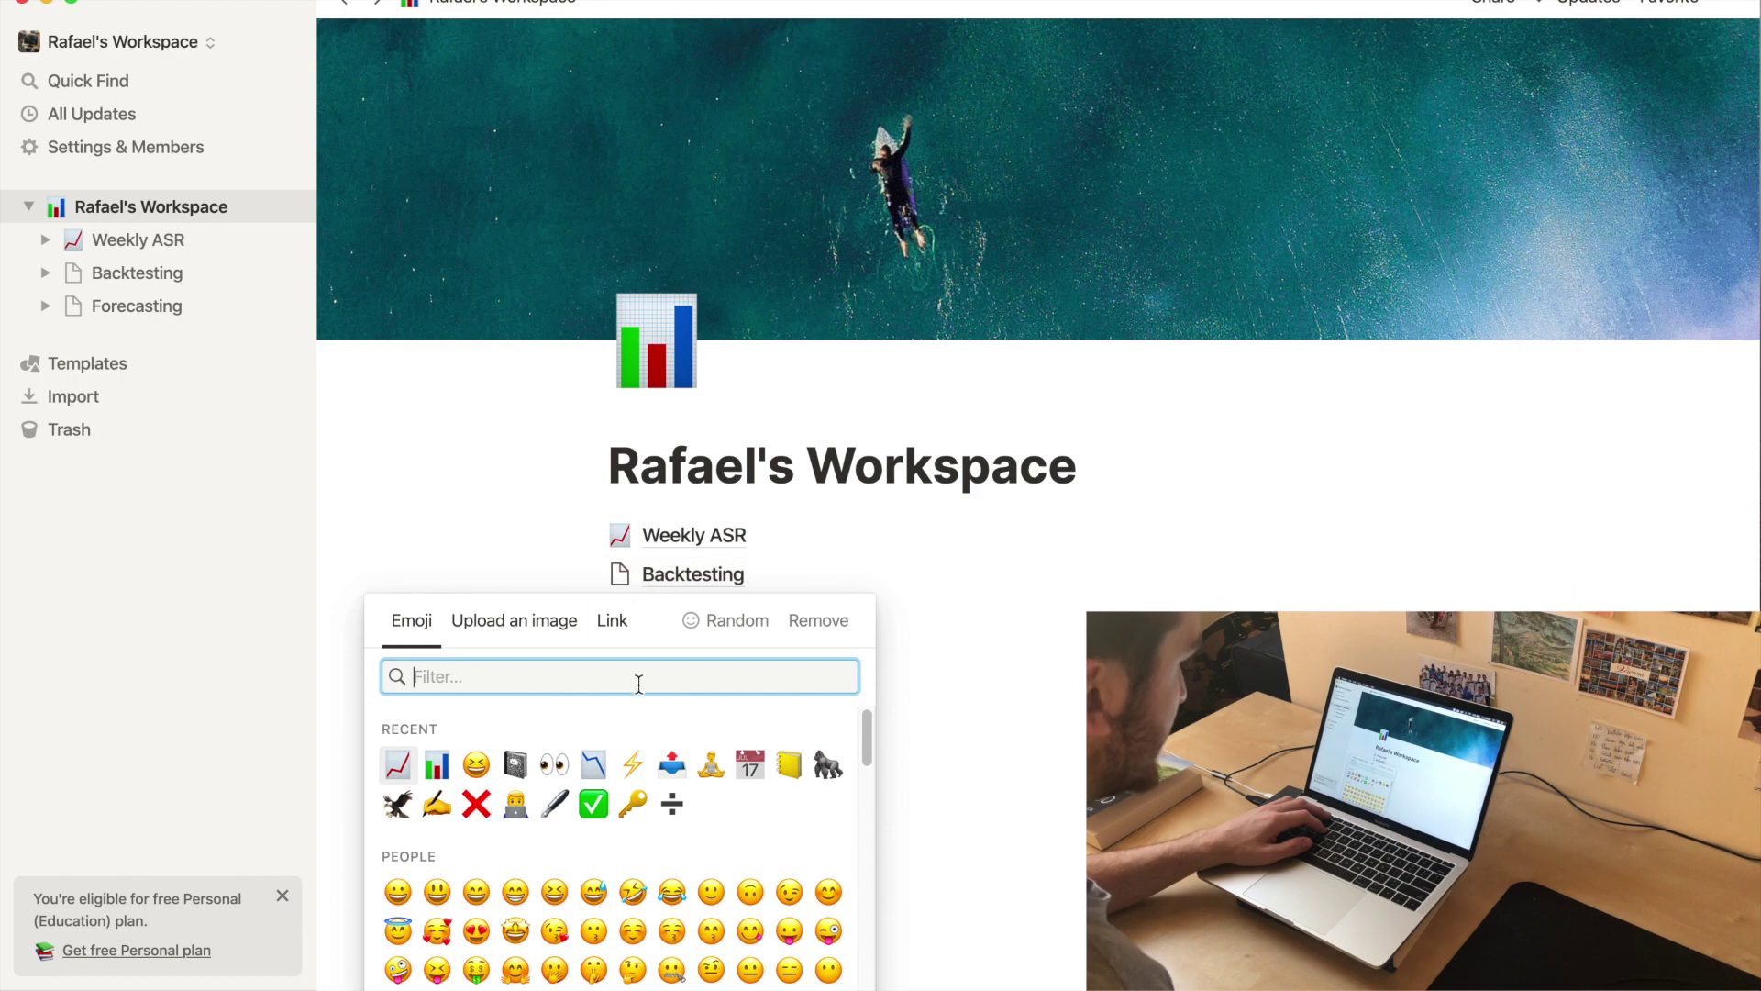
{"action": "left_click", "coordinate": [631, 776]}
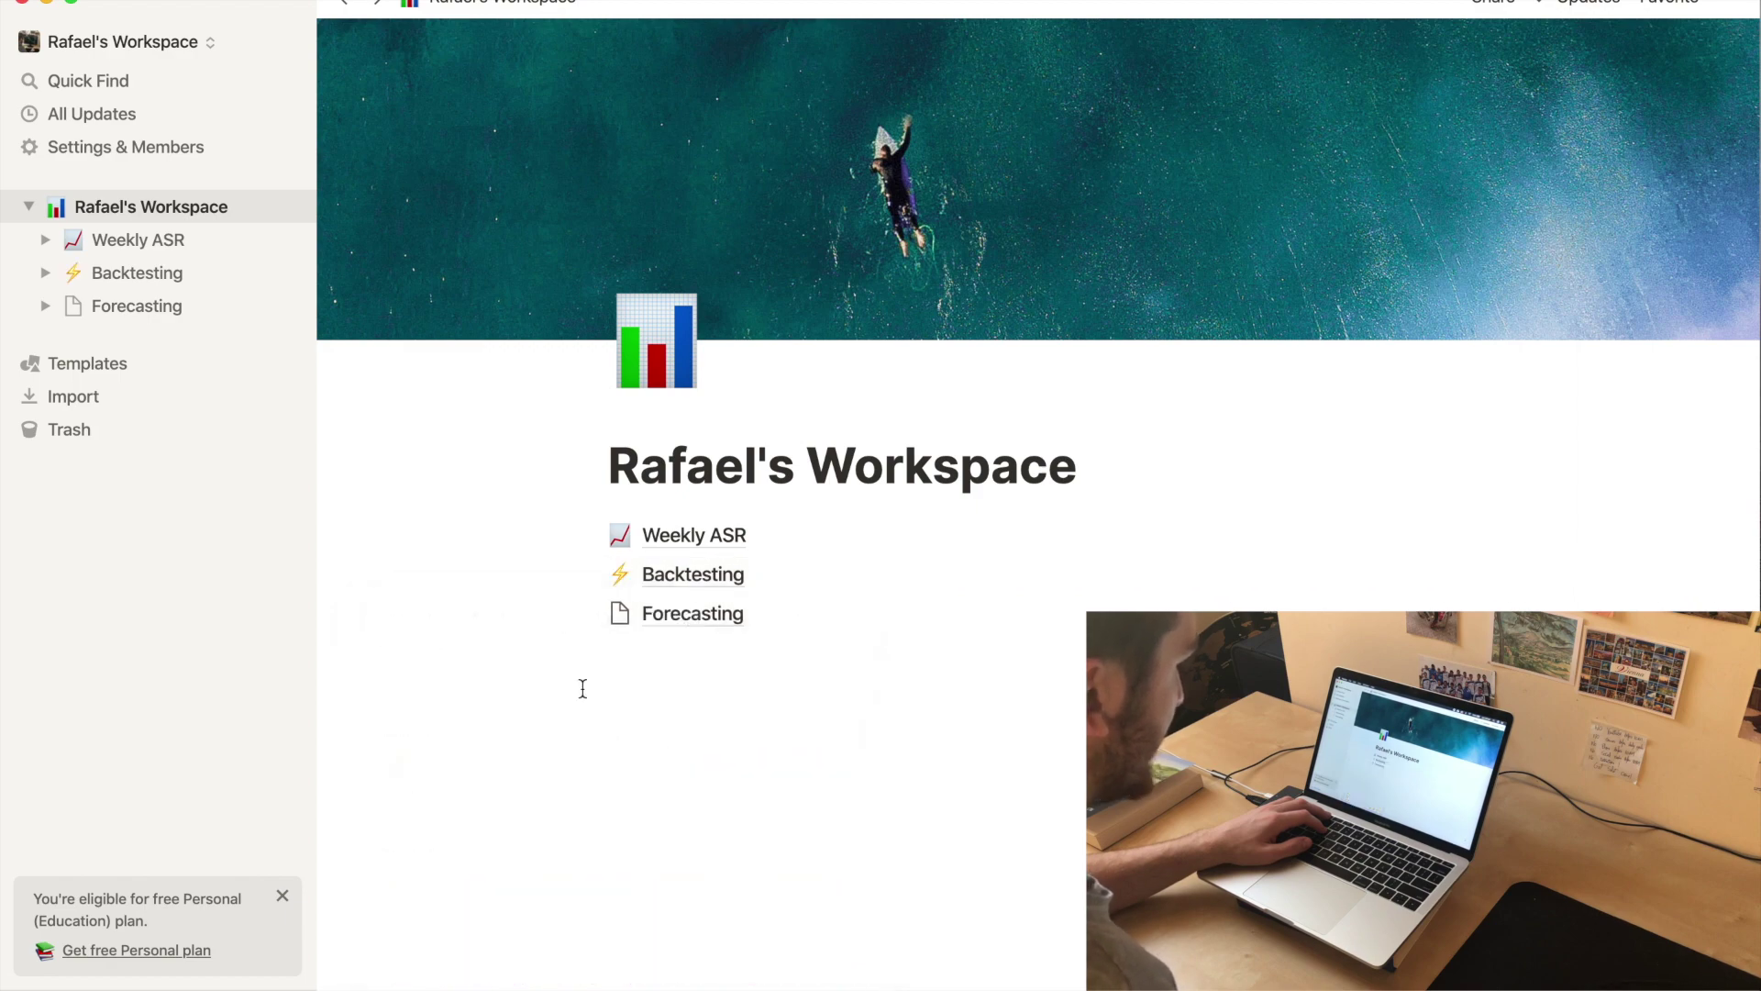
{"action": "left_click", "coordinate": [619, 612]}
{"action": "left_click", "coordinate": [635, 330]}
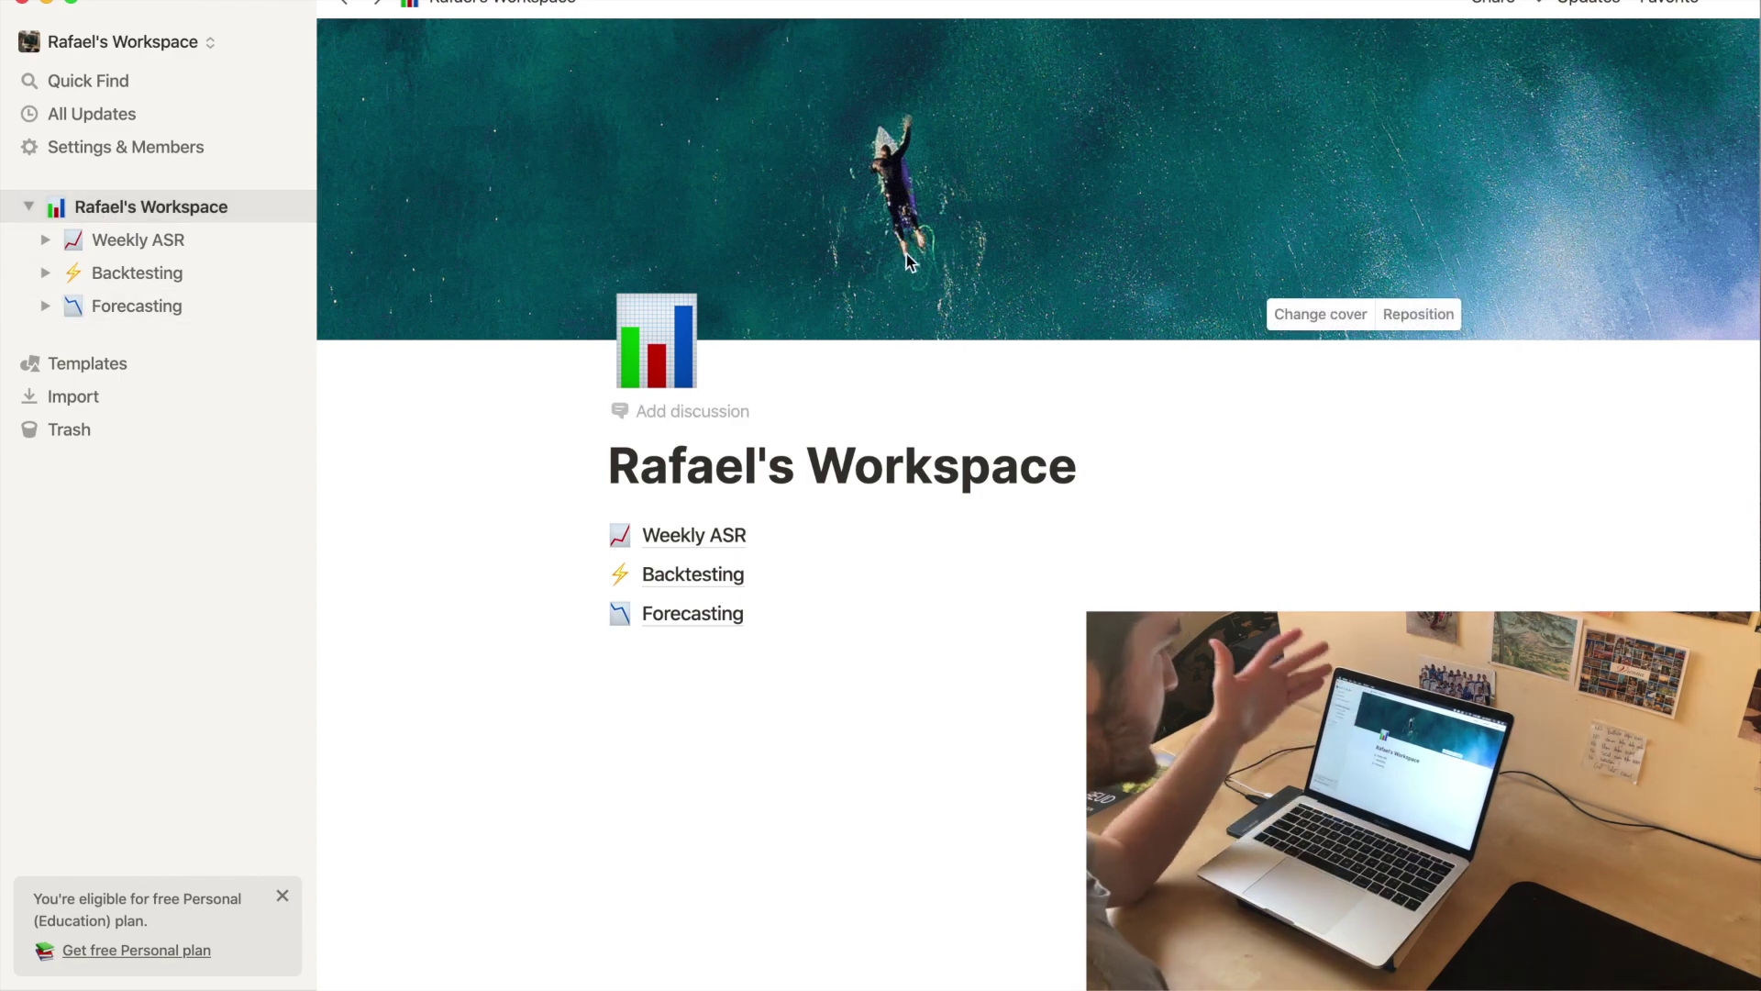
{"action": "left_click", "coordinate": [811, 527]}
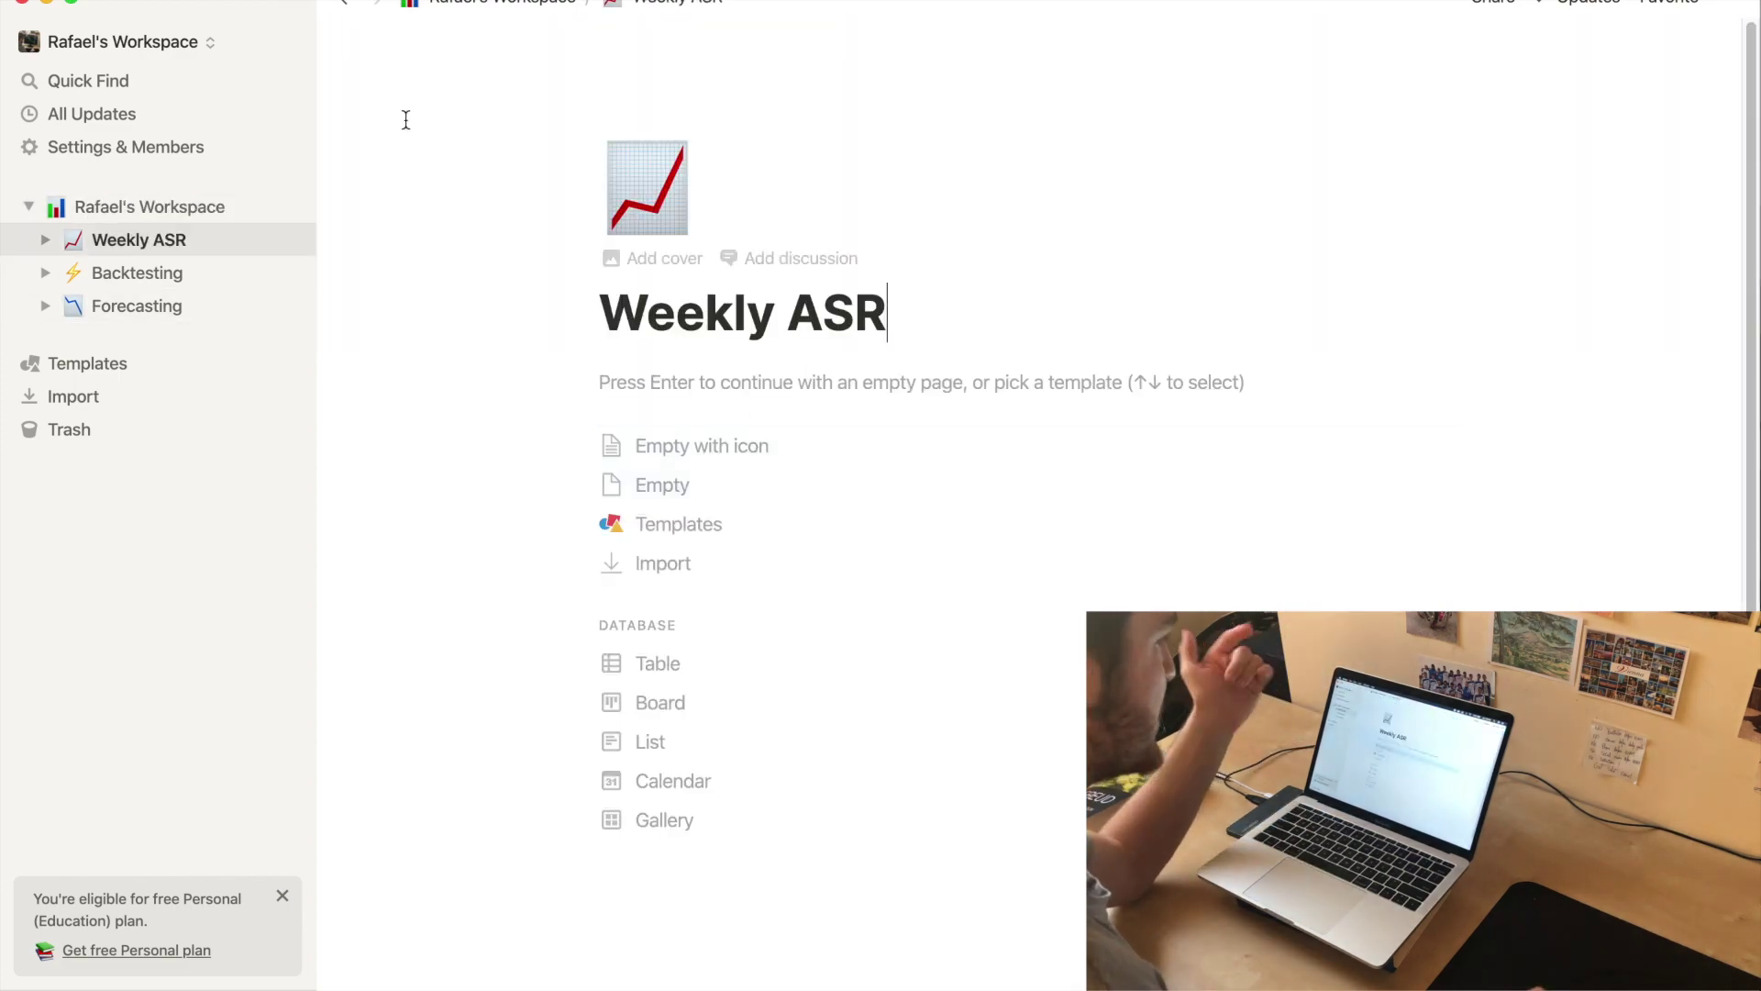
{"action": "left_click", "coordinate": [345, 5]}
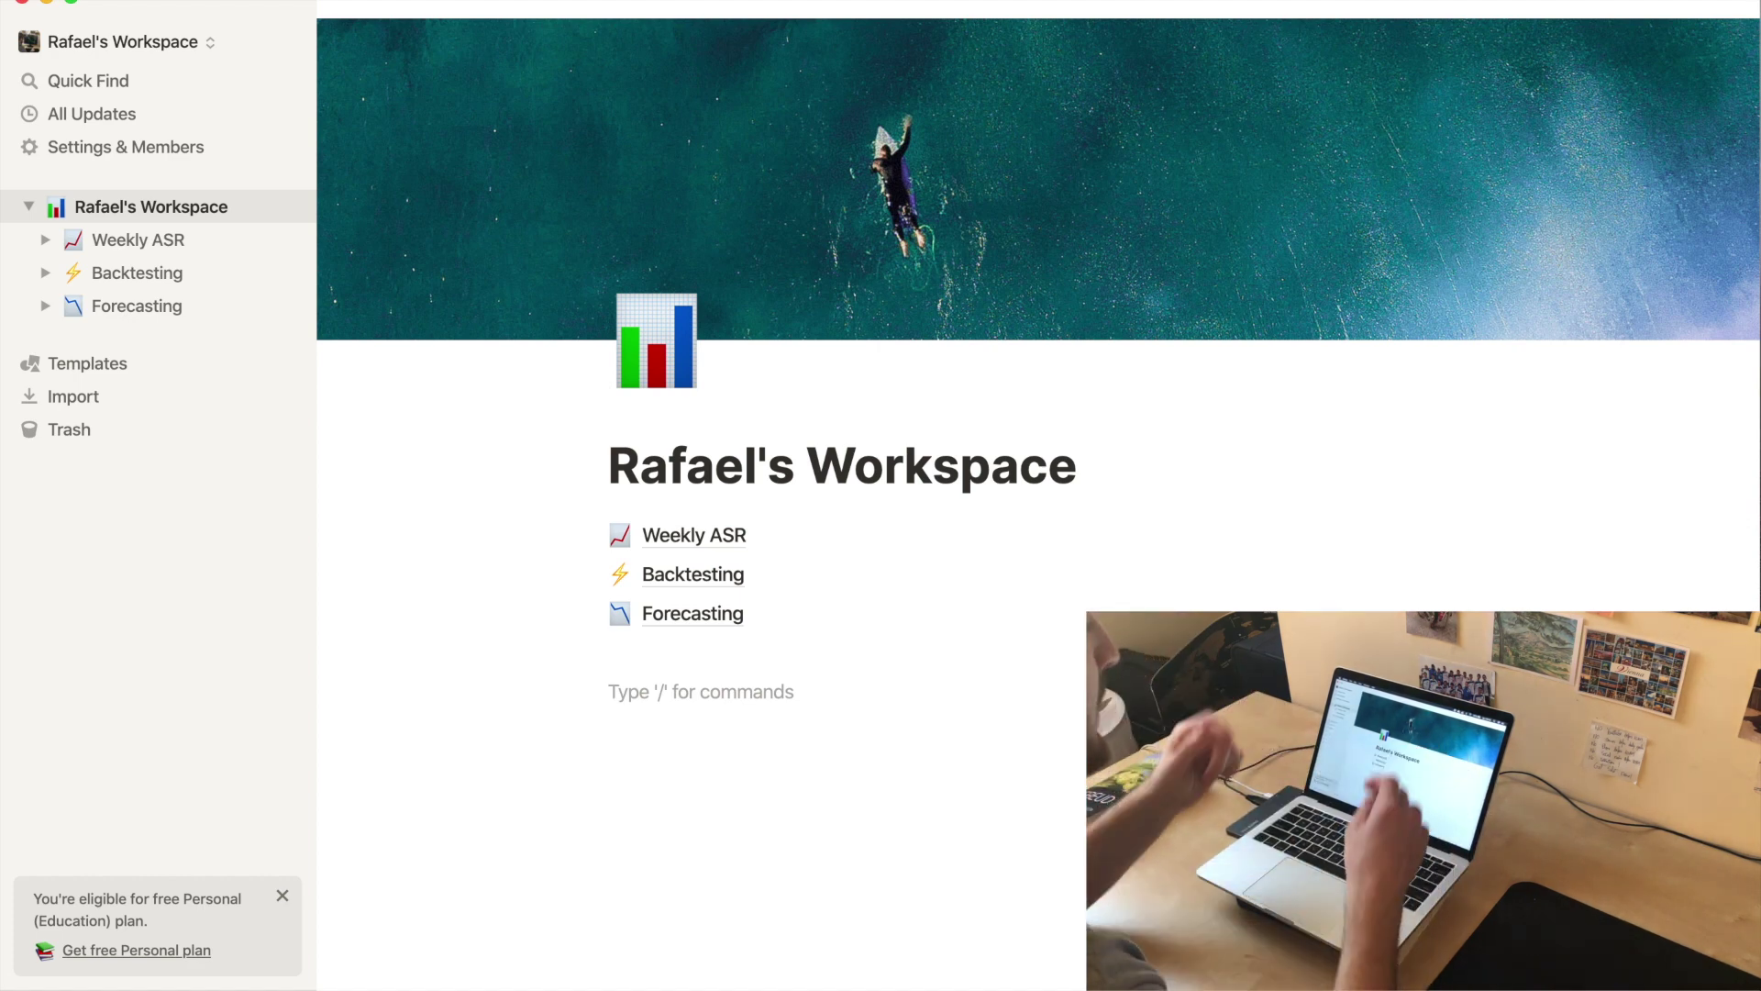
- Add a Heading 1 block reading "Trading" to the workspace page and move it above the Weekly ASR page link
{"action": "type", "text": "/"}
{"action": "key", "text": "Down"}
{"action": "key", "text": "Down"}
{"action": "key", "text": "Down"}
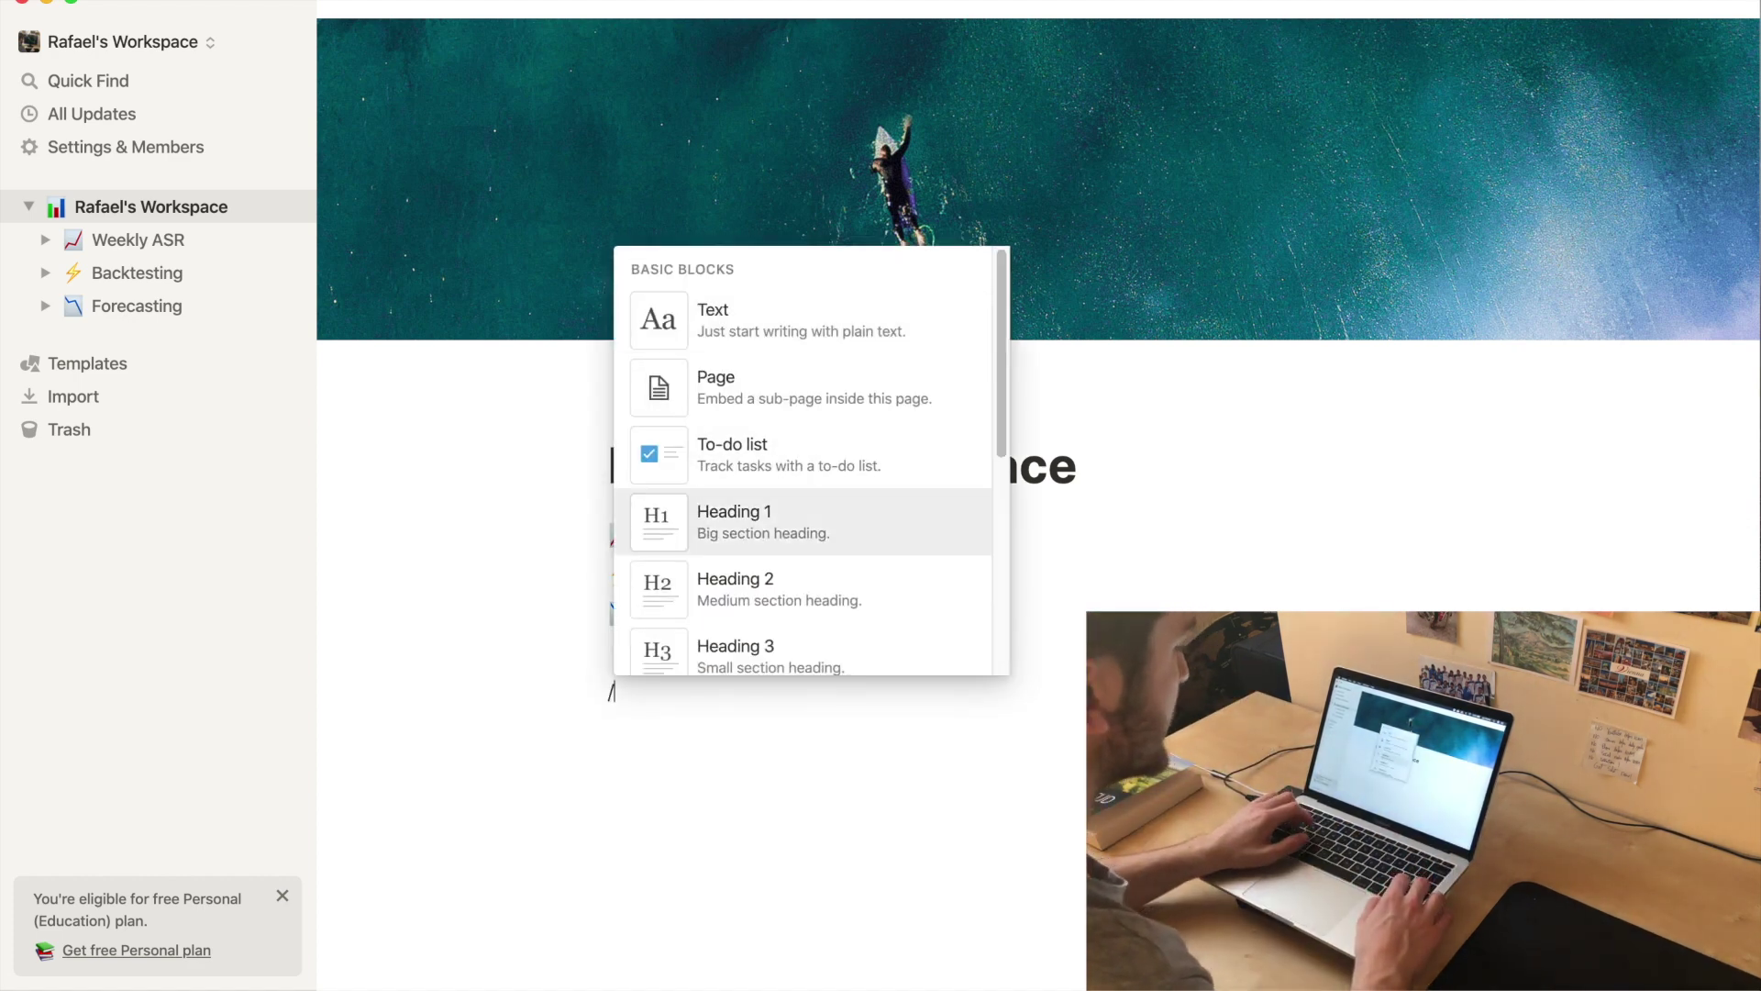
{"action": "key", "text": "Return"}
{"action": "type", "text": "Trading"}
{"action": "left_click_drag", "start_coordinate": [579, 738], "coordinate": [602, 550]}
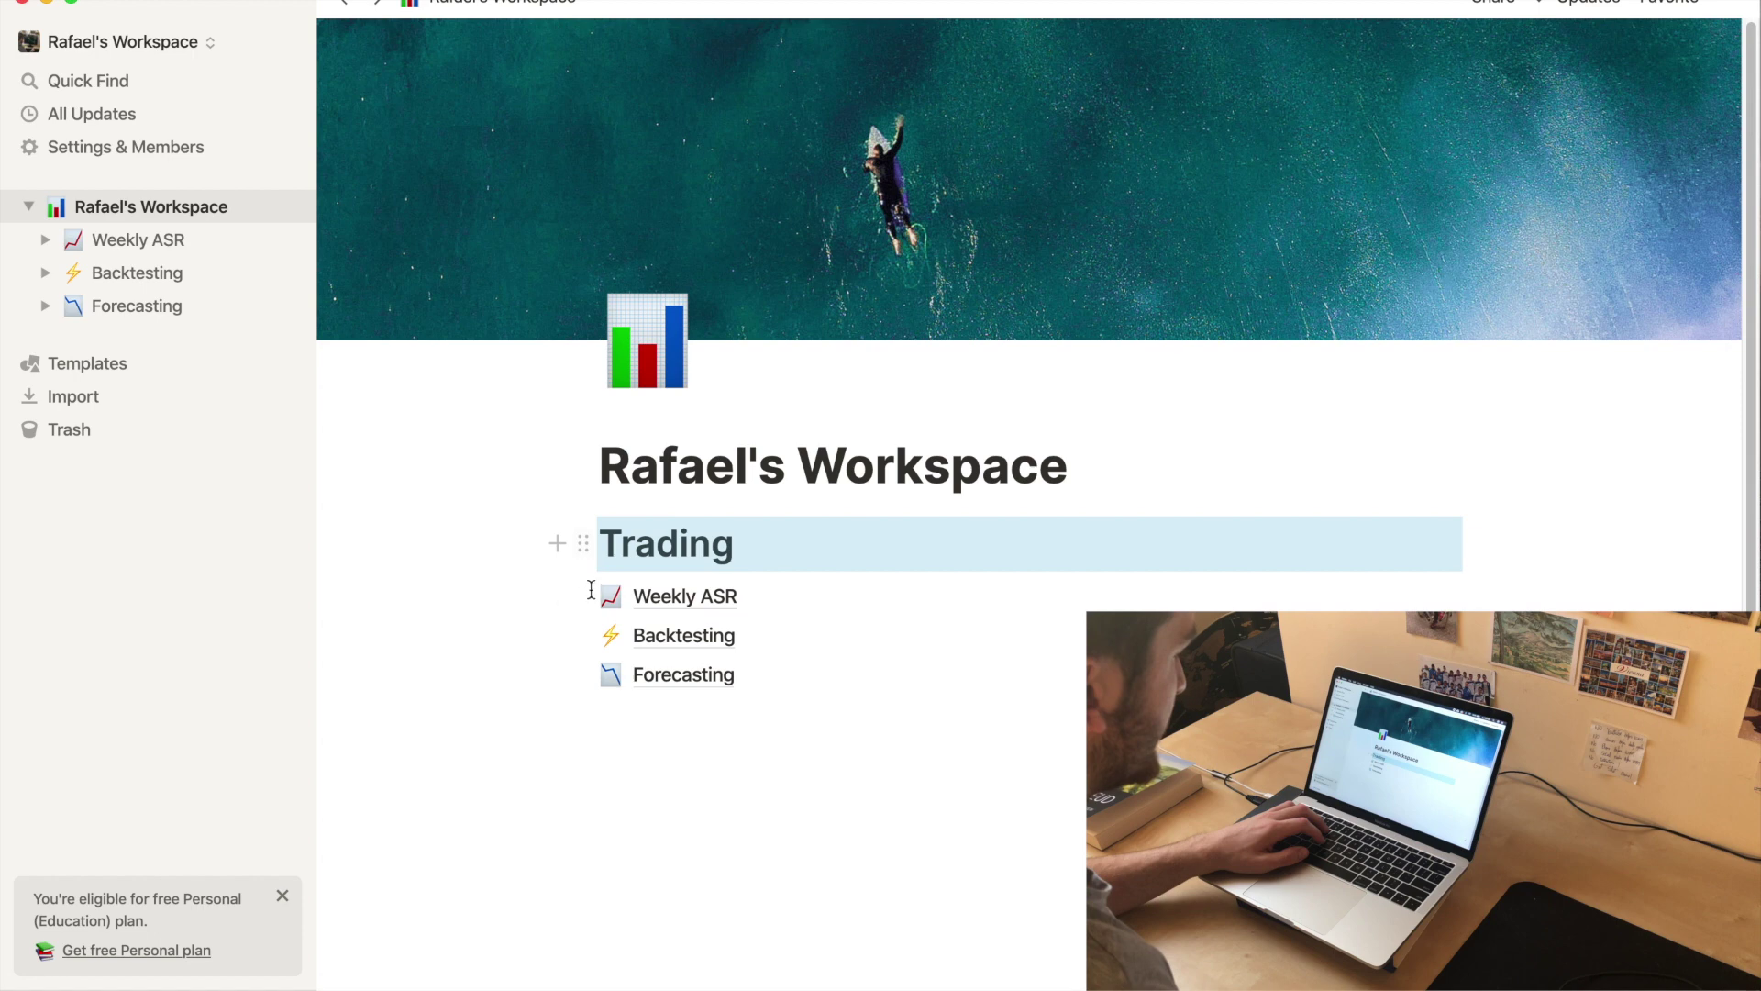
- Add a Heading 1 block reading "Self-Development" below the Forecasting page link
{"action": "left_click", "coordinate": [676, 782]}
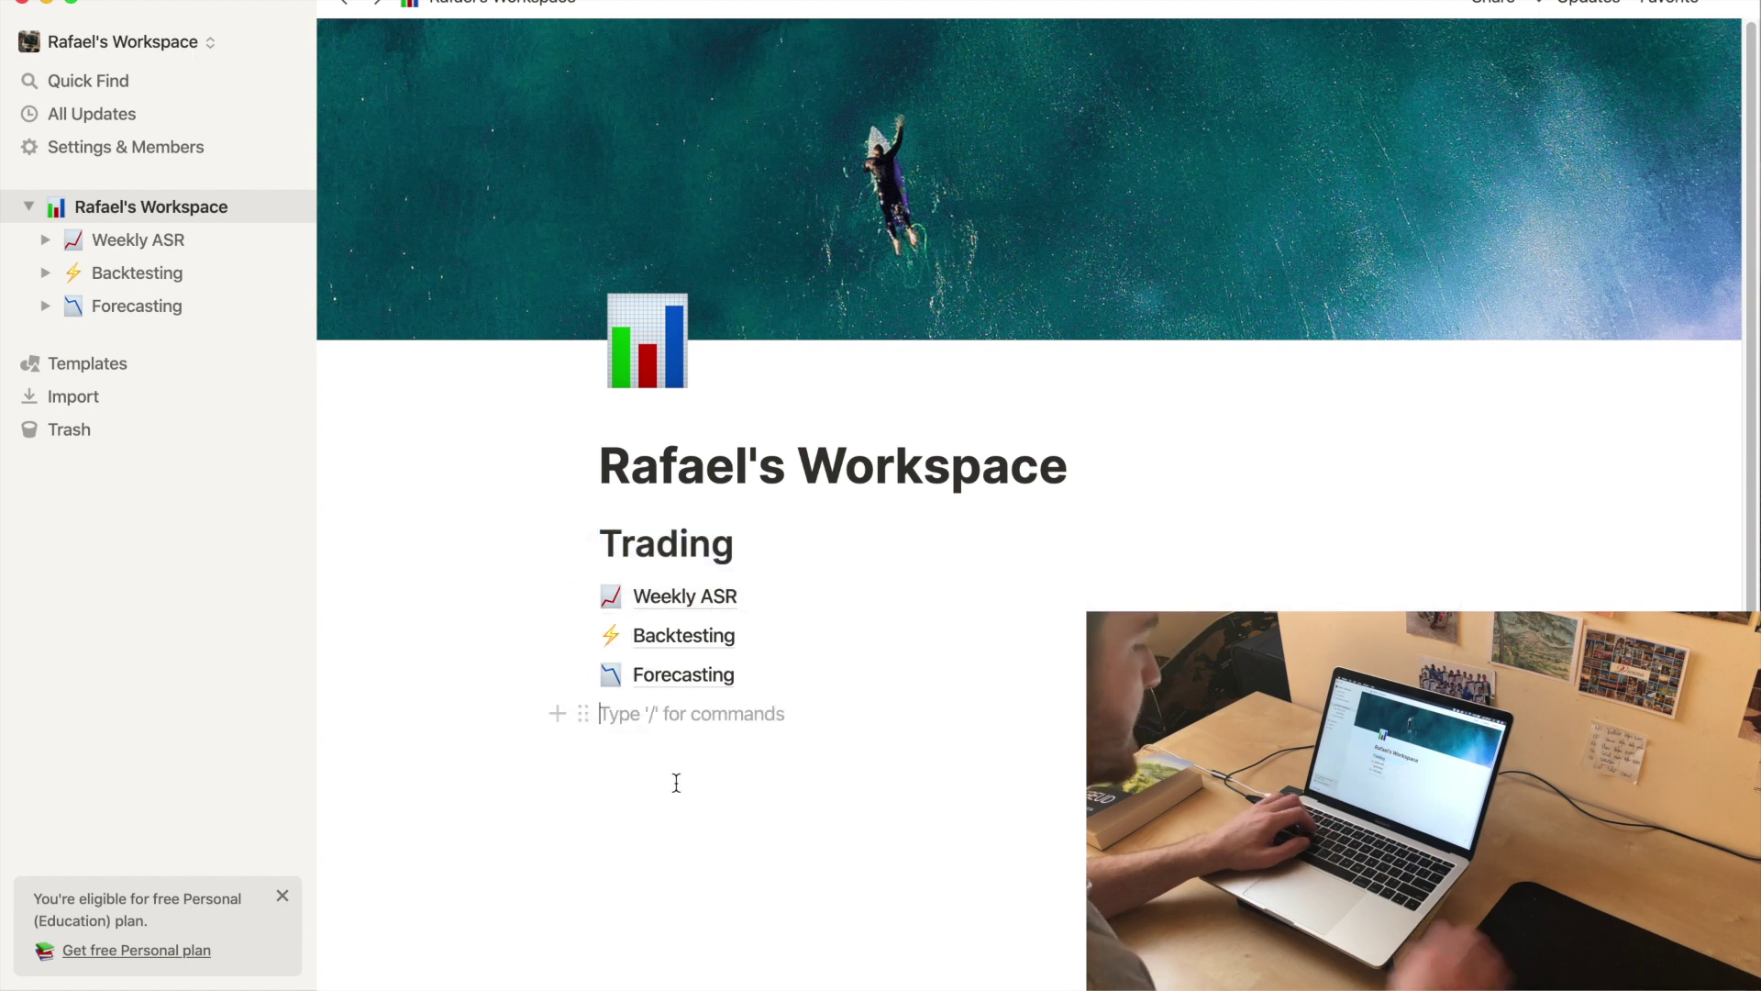
{"action": "type", "text": "/"}
{"action": "key", "text": "Down"}
{"action": "key", "text": "Down"}
{"action": "key", "text": "Down"}
{"action": "key", "text": "Down"}
{"action": "key", "text": "Down"}
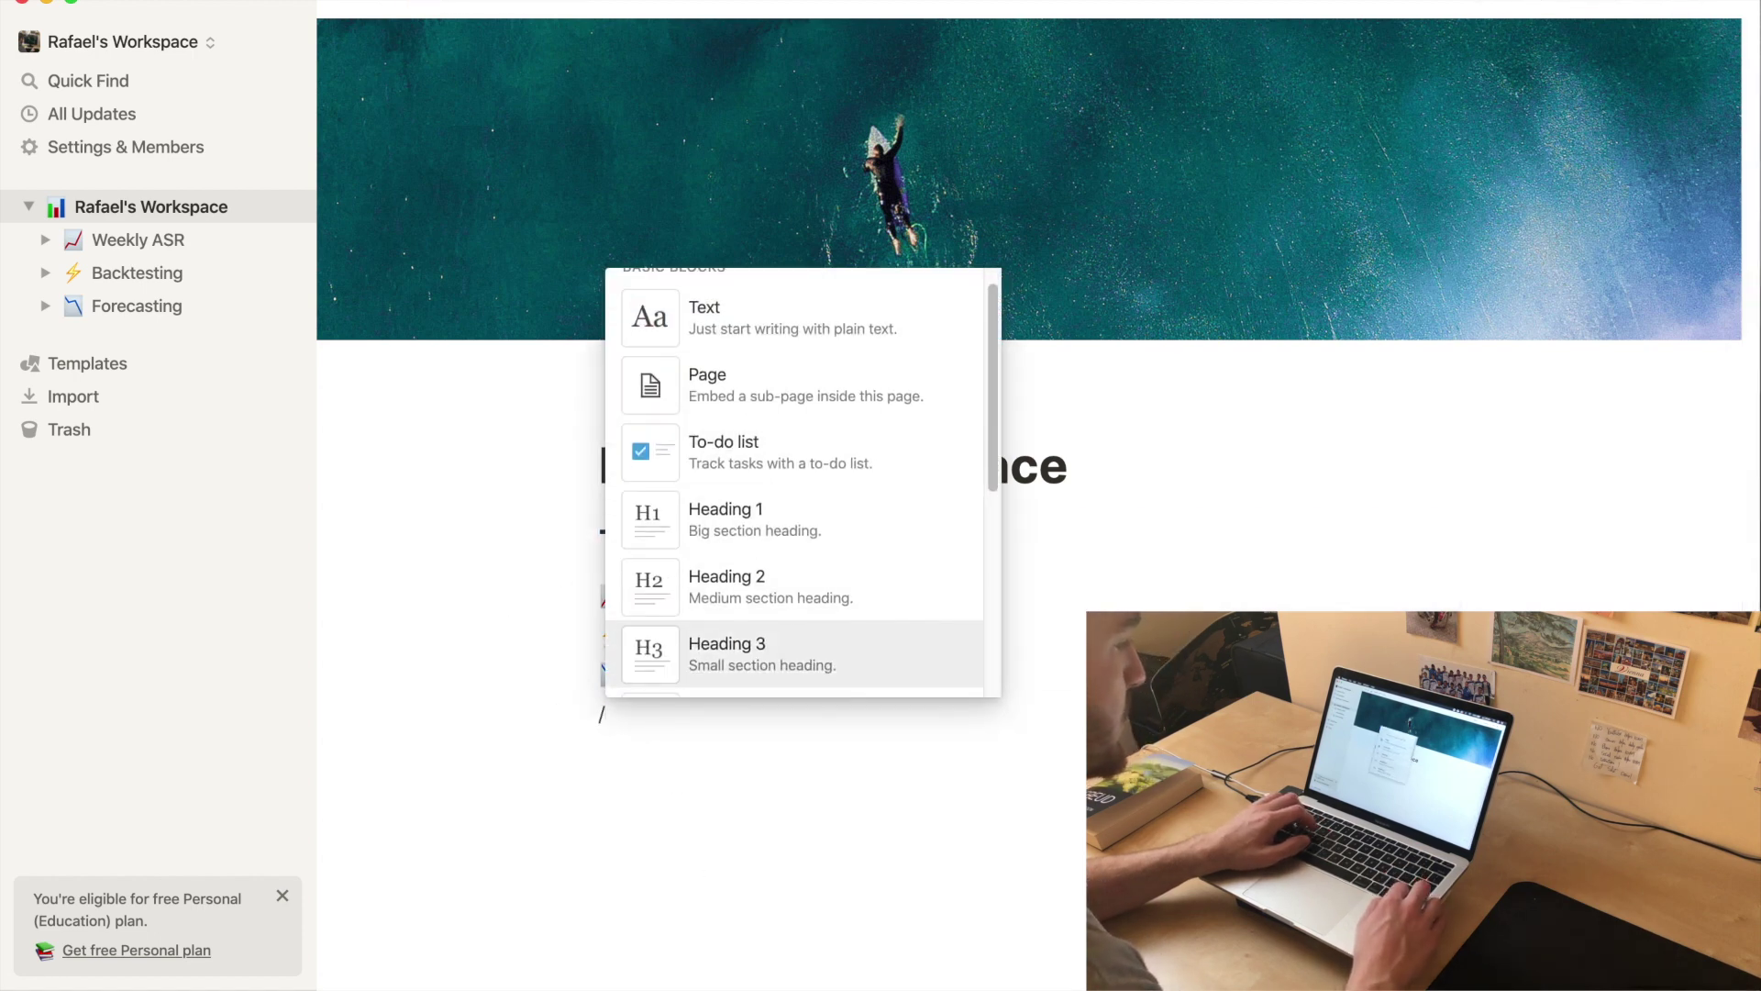
{"action": "key", "text": "Up"}
{"action": "key", "text": "Up"}
{"action": "key", "text": "Return"}
{"action": "type", "text": "Self"}
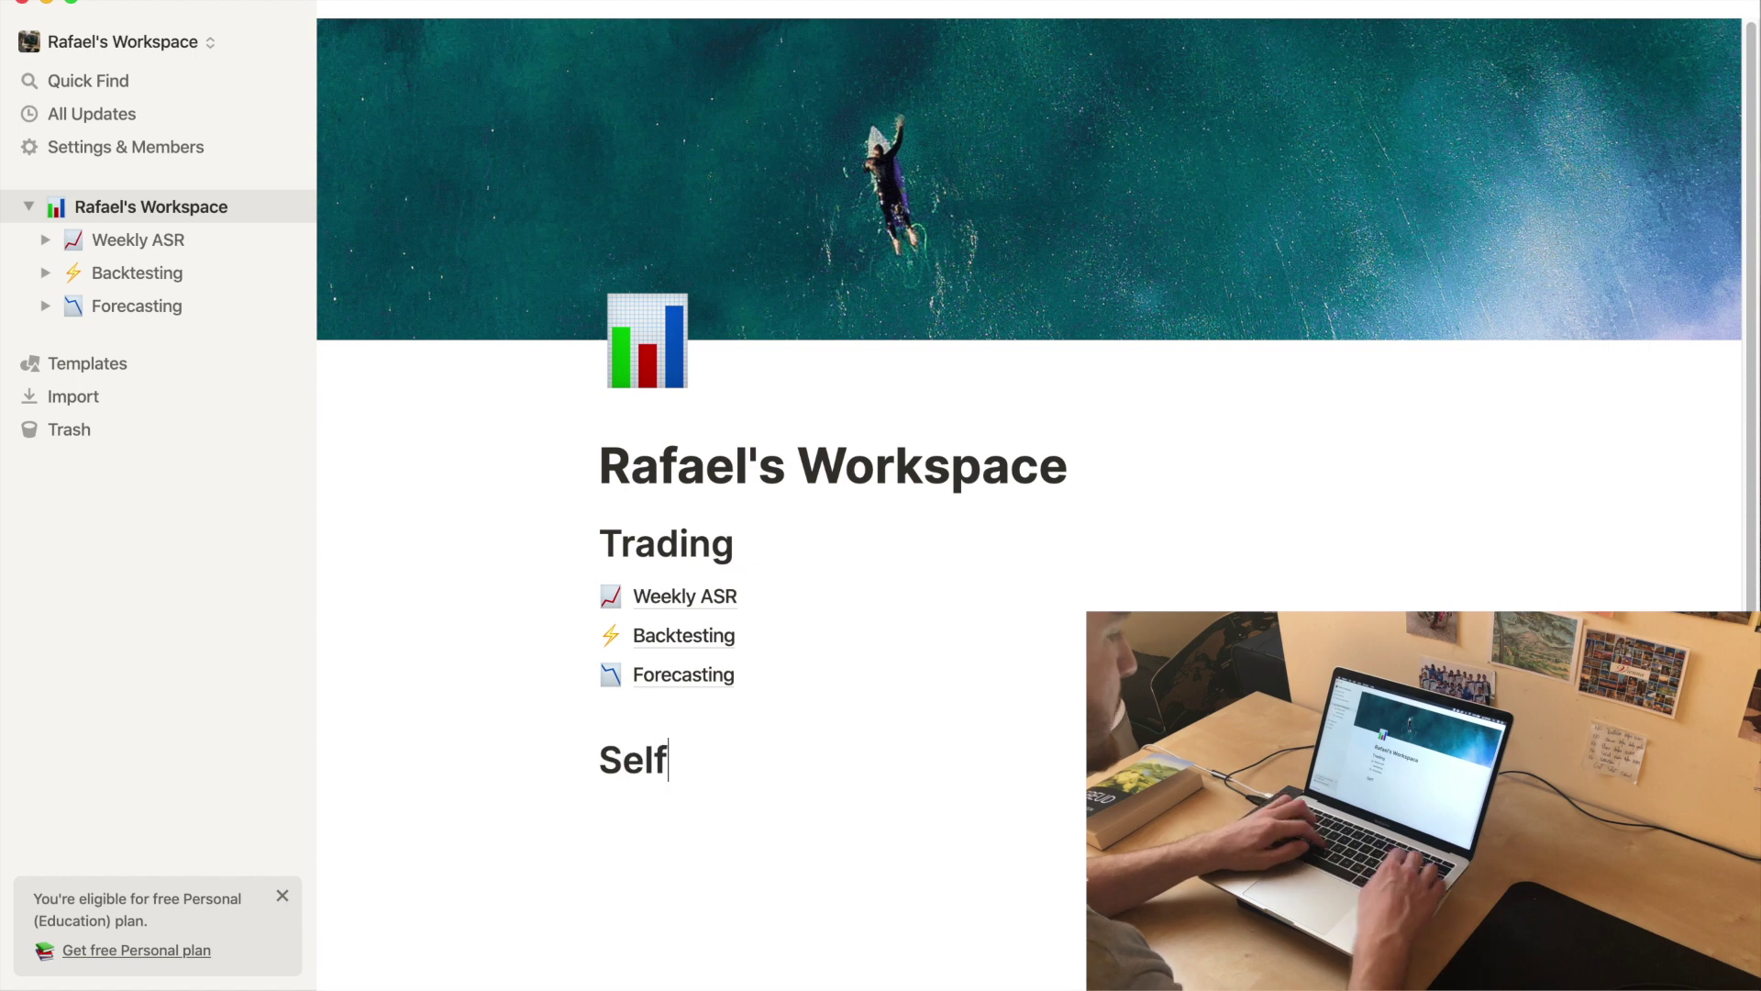
{"action": "type", "text": "-Develop"}
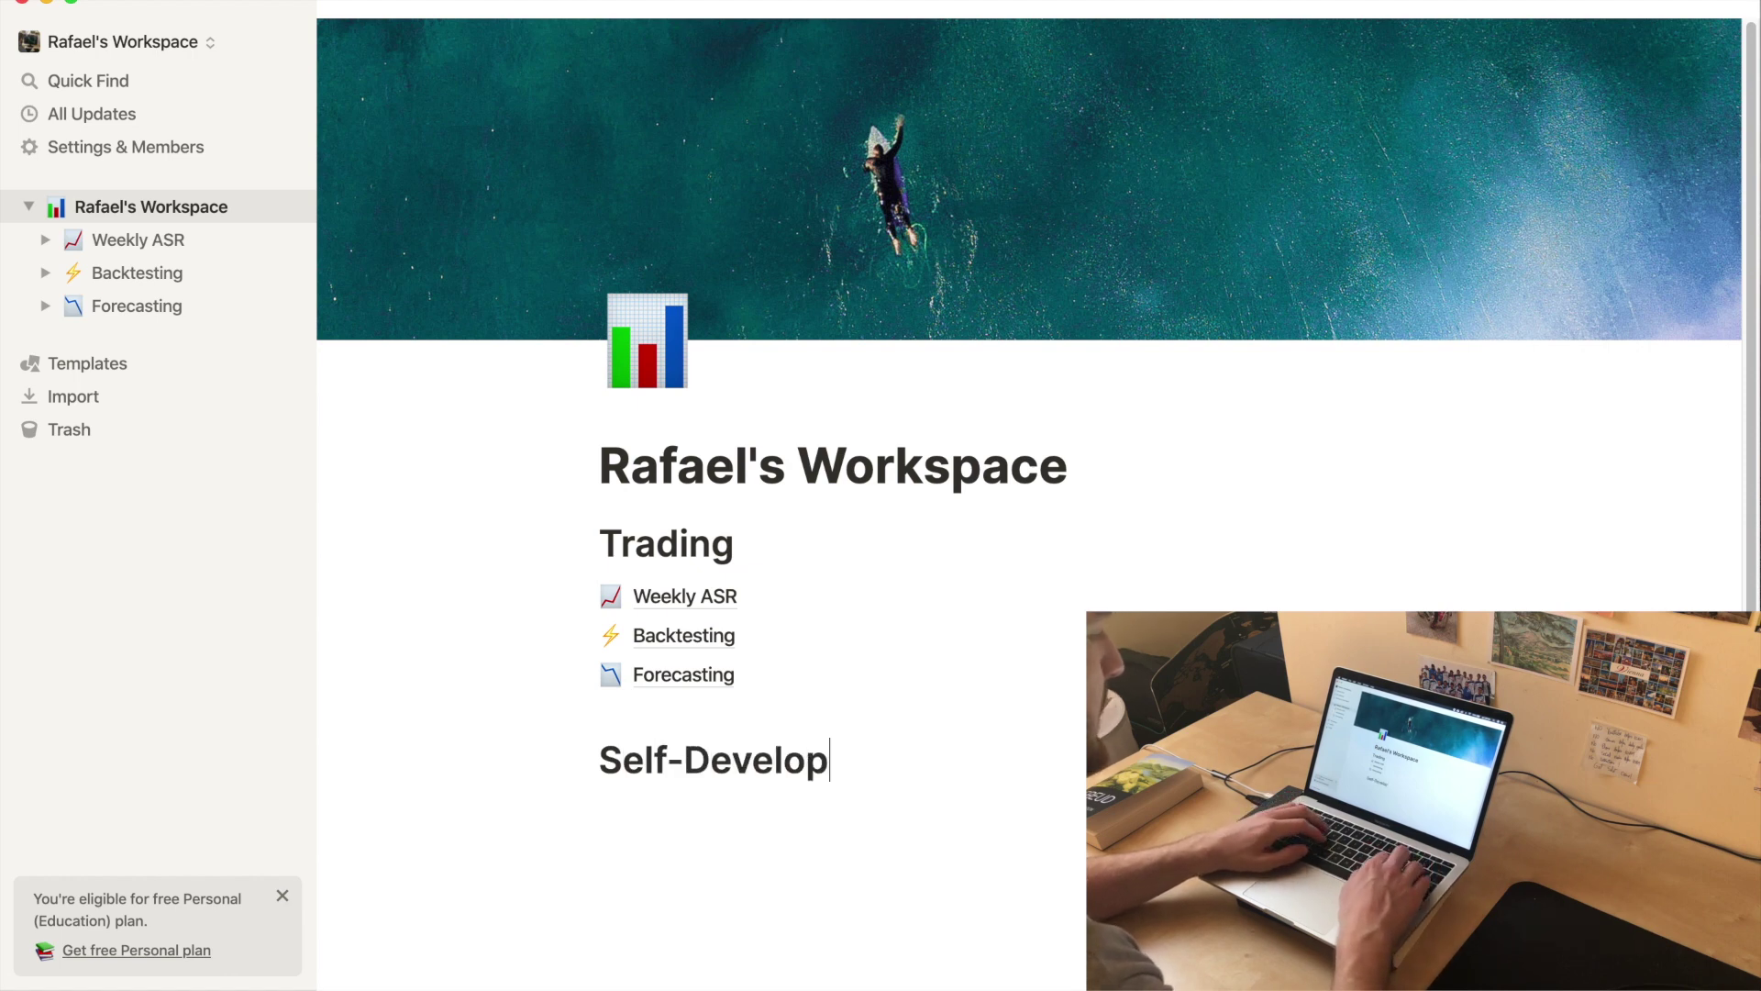
{"action": "type", "text": "ment"}
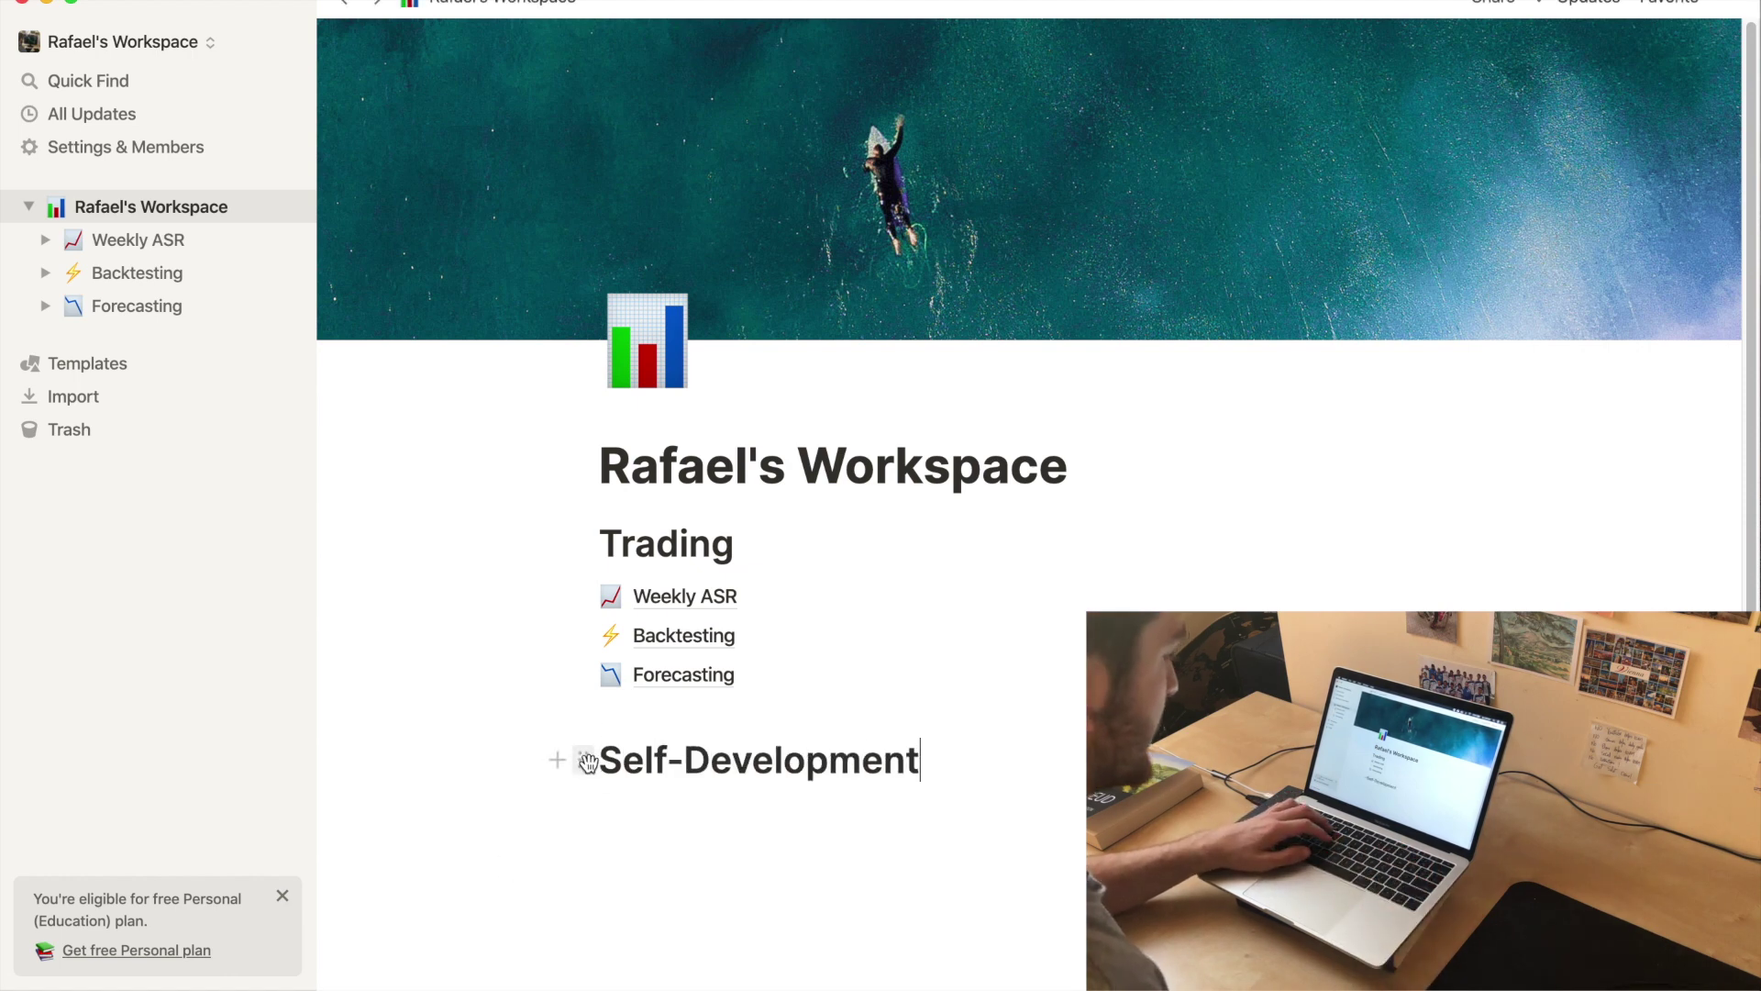
- Move the Self-Development heading into a second column beside Trading, and place Weekly ASR, Backtesting and Forecasting directly under the Trading heading
{"action": "left_click_drag", "start_coordinate": [585, 761], "coordinate": [1476, 529]}
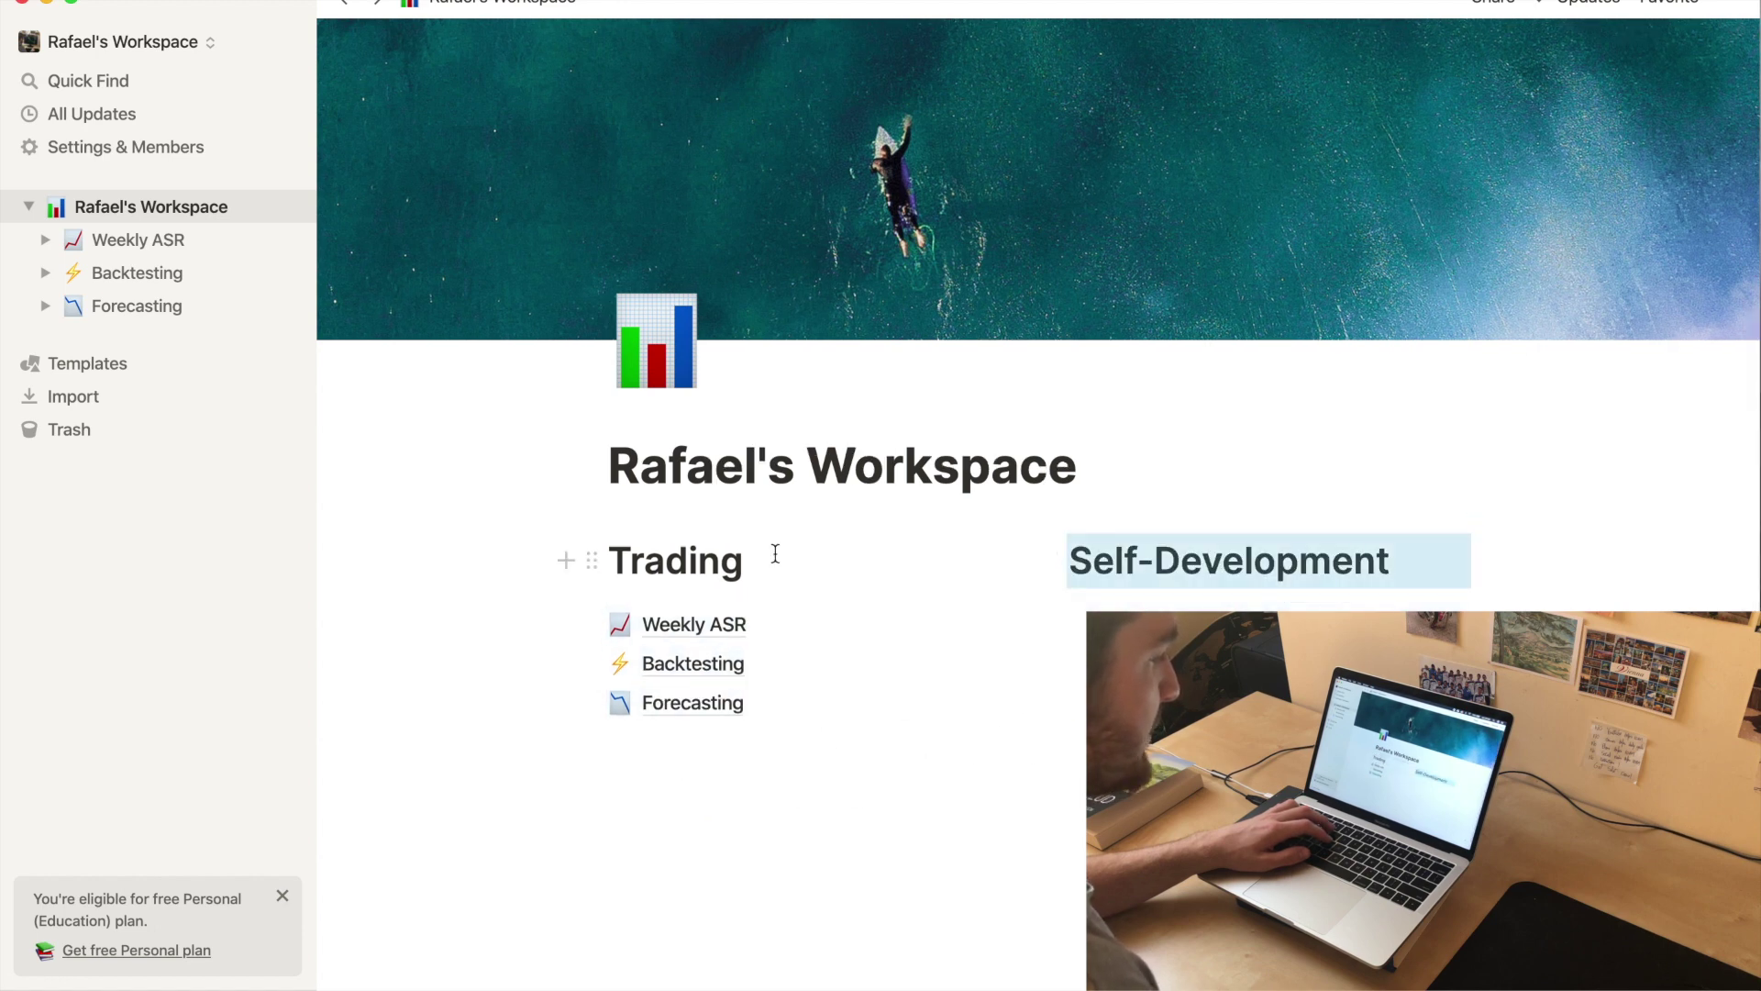
{"action": "left_click", "coordinate": [1341, 557]}
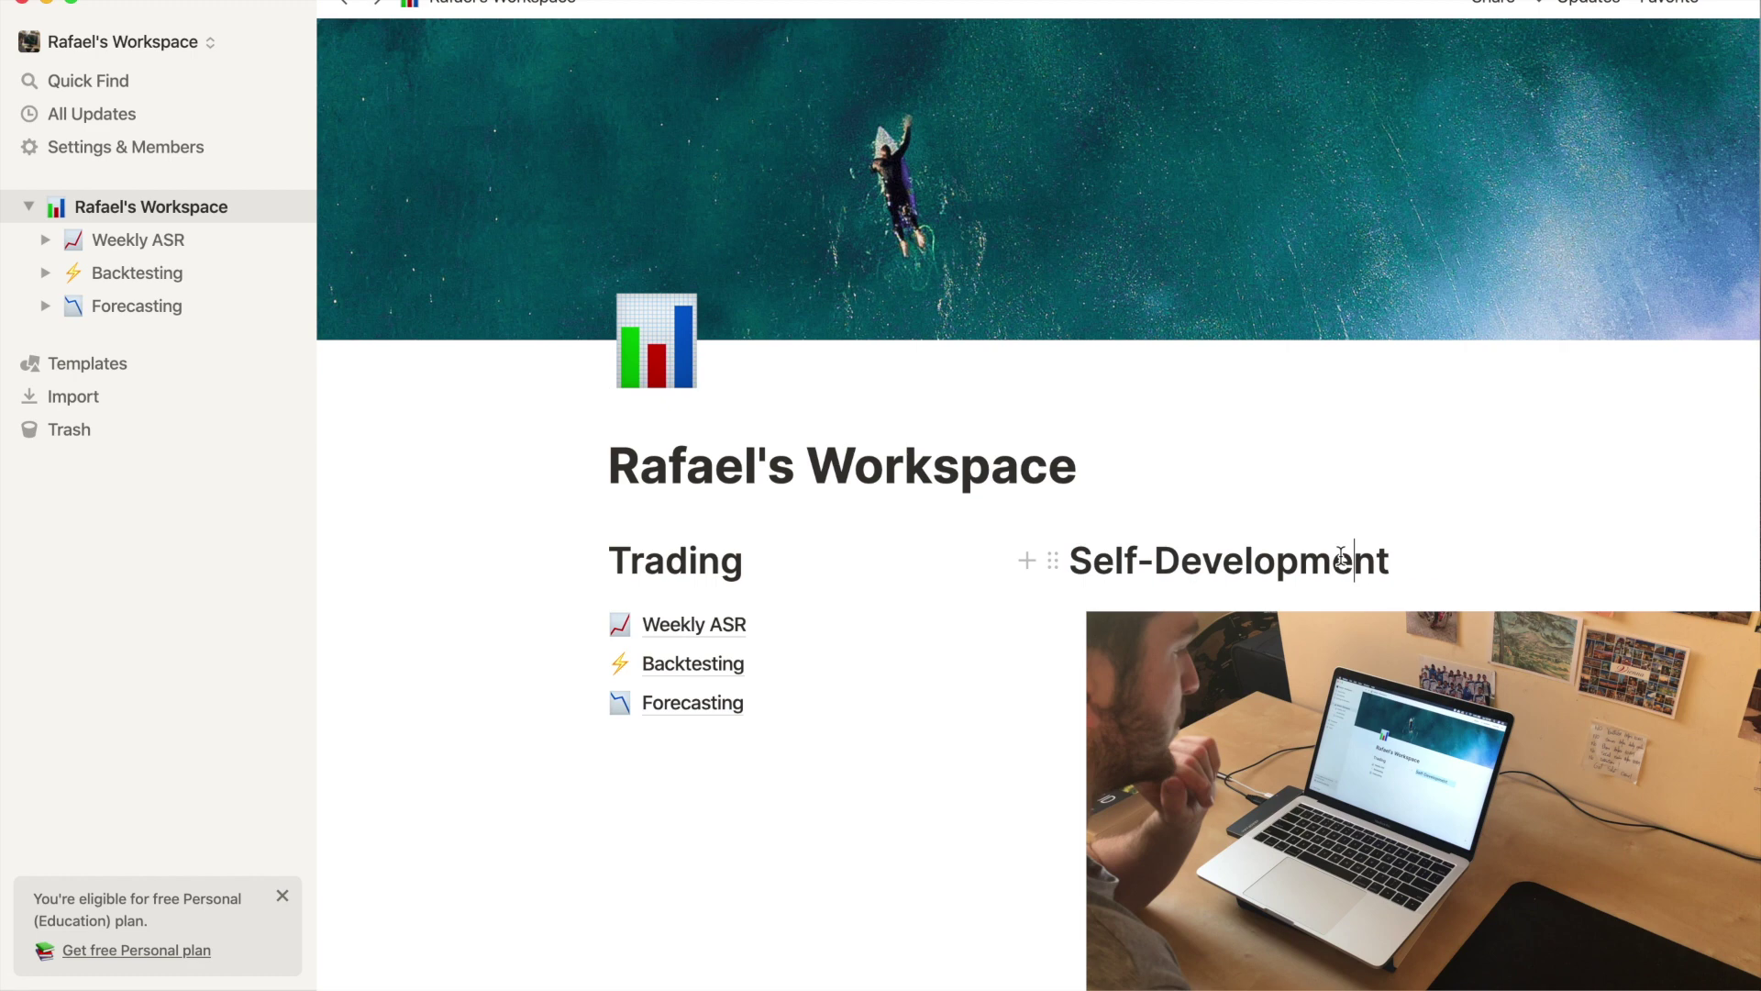
{"action": "left_click_drag", "start_coordinate": [676, 629], "coordinate": [676, 598]}
{"action": "left_click_drag", "start_coordinate": [677, 665], "coordinate": [686, 642]}
{"action": "left_click_drag", "start_coordinate": [669, 705], "coordinate": [762, 676]}
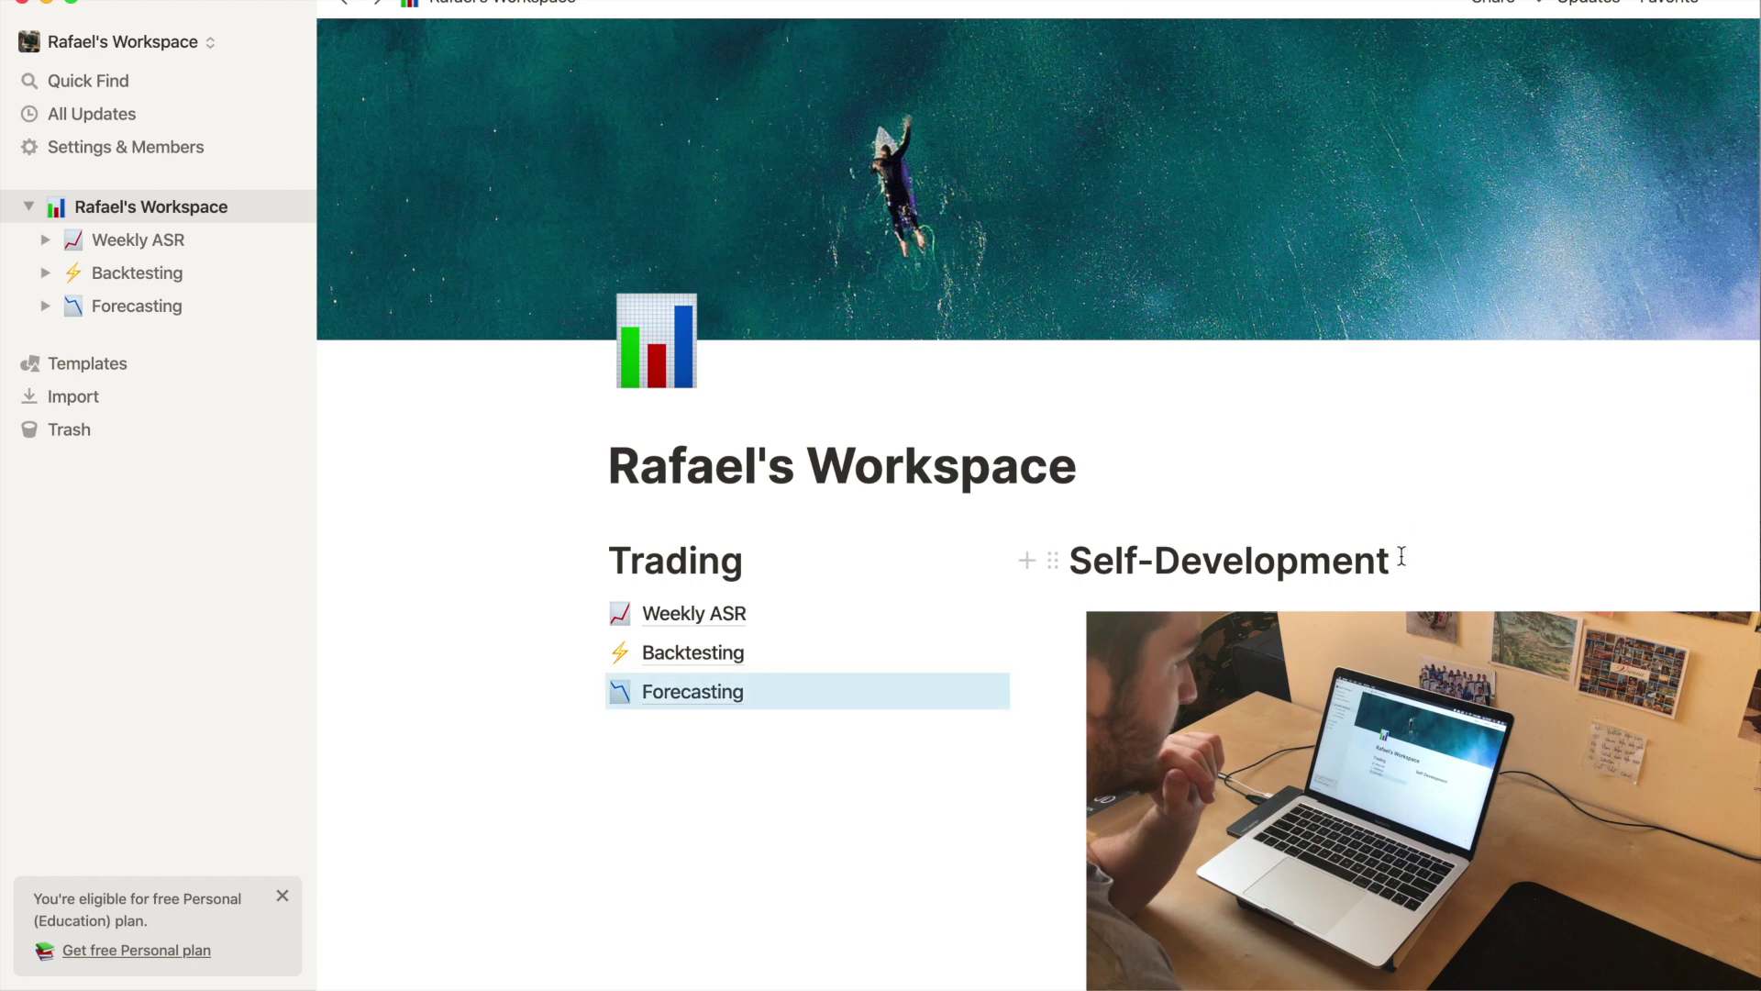
- Create a sub-page named "Youtube" under the Self-Development heading and return to the workspace page
{"action": "left_click", "coordinate": [1408, 556]}
{"action": "key", "text": "Return"}
{"action": "type", "text": "/"}
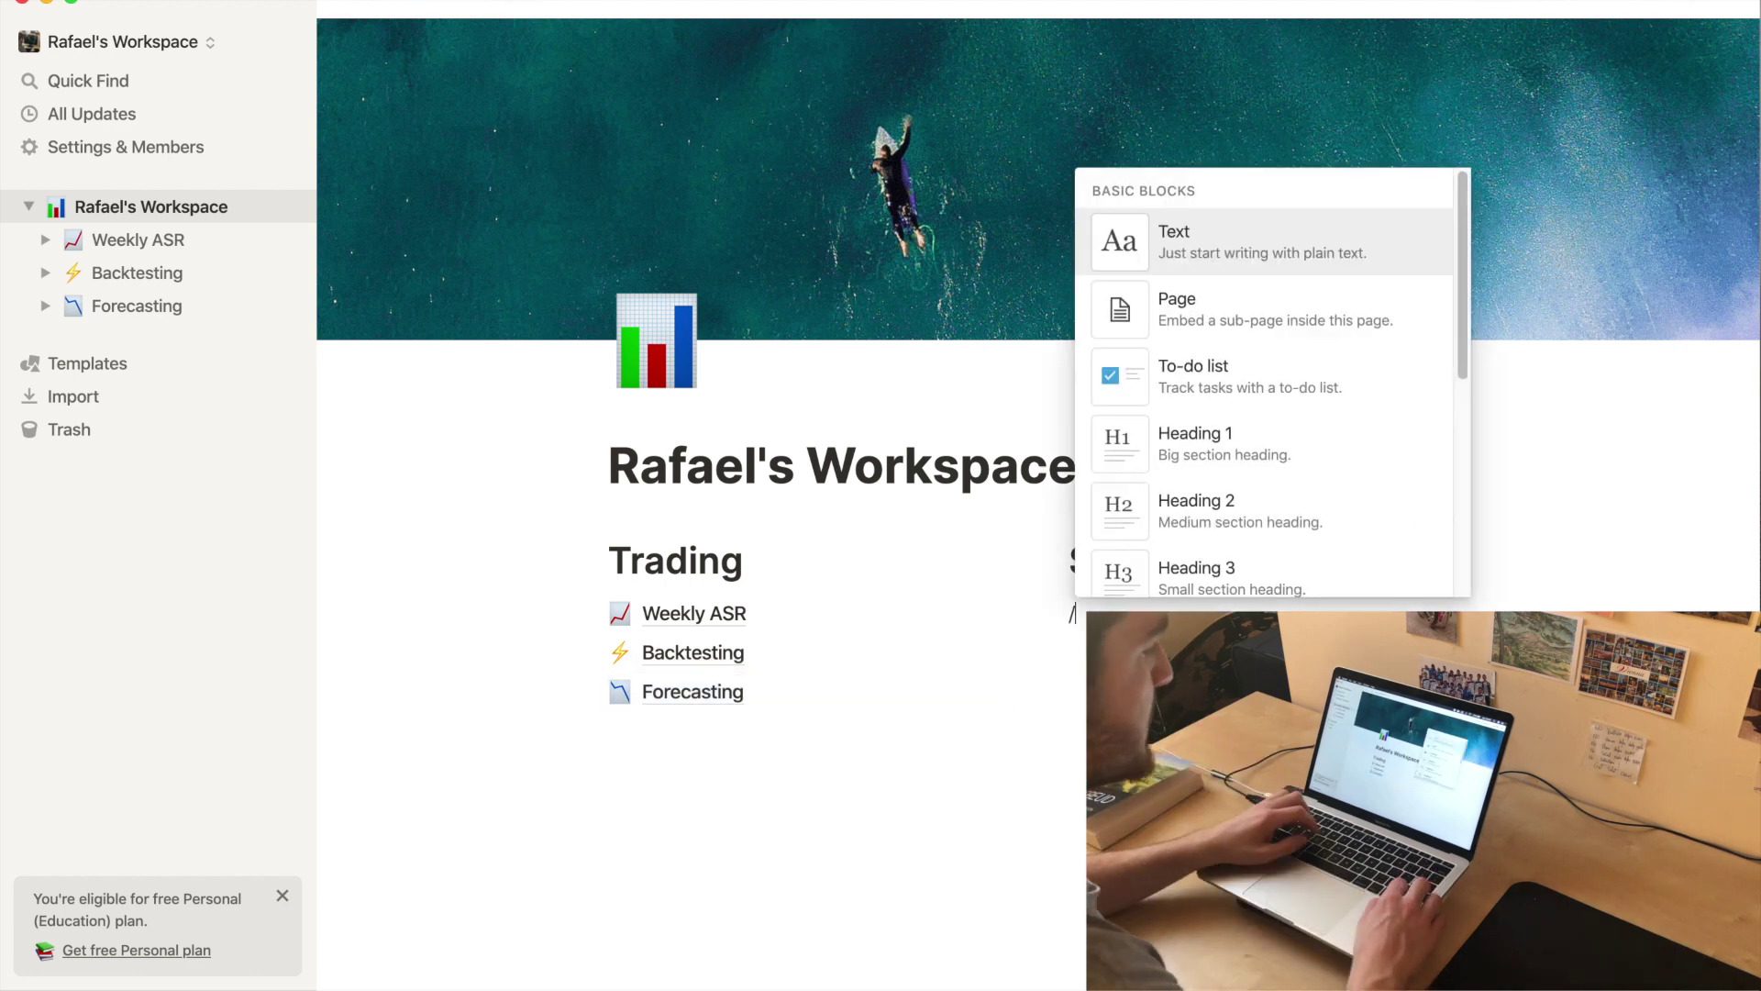
{"action": "key", "text": "Down"}
{"action": "key", "text": "Return"}
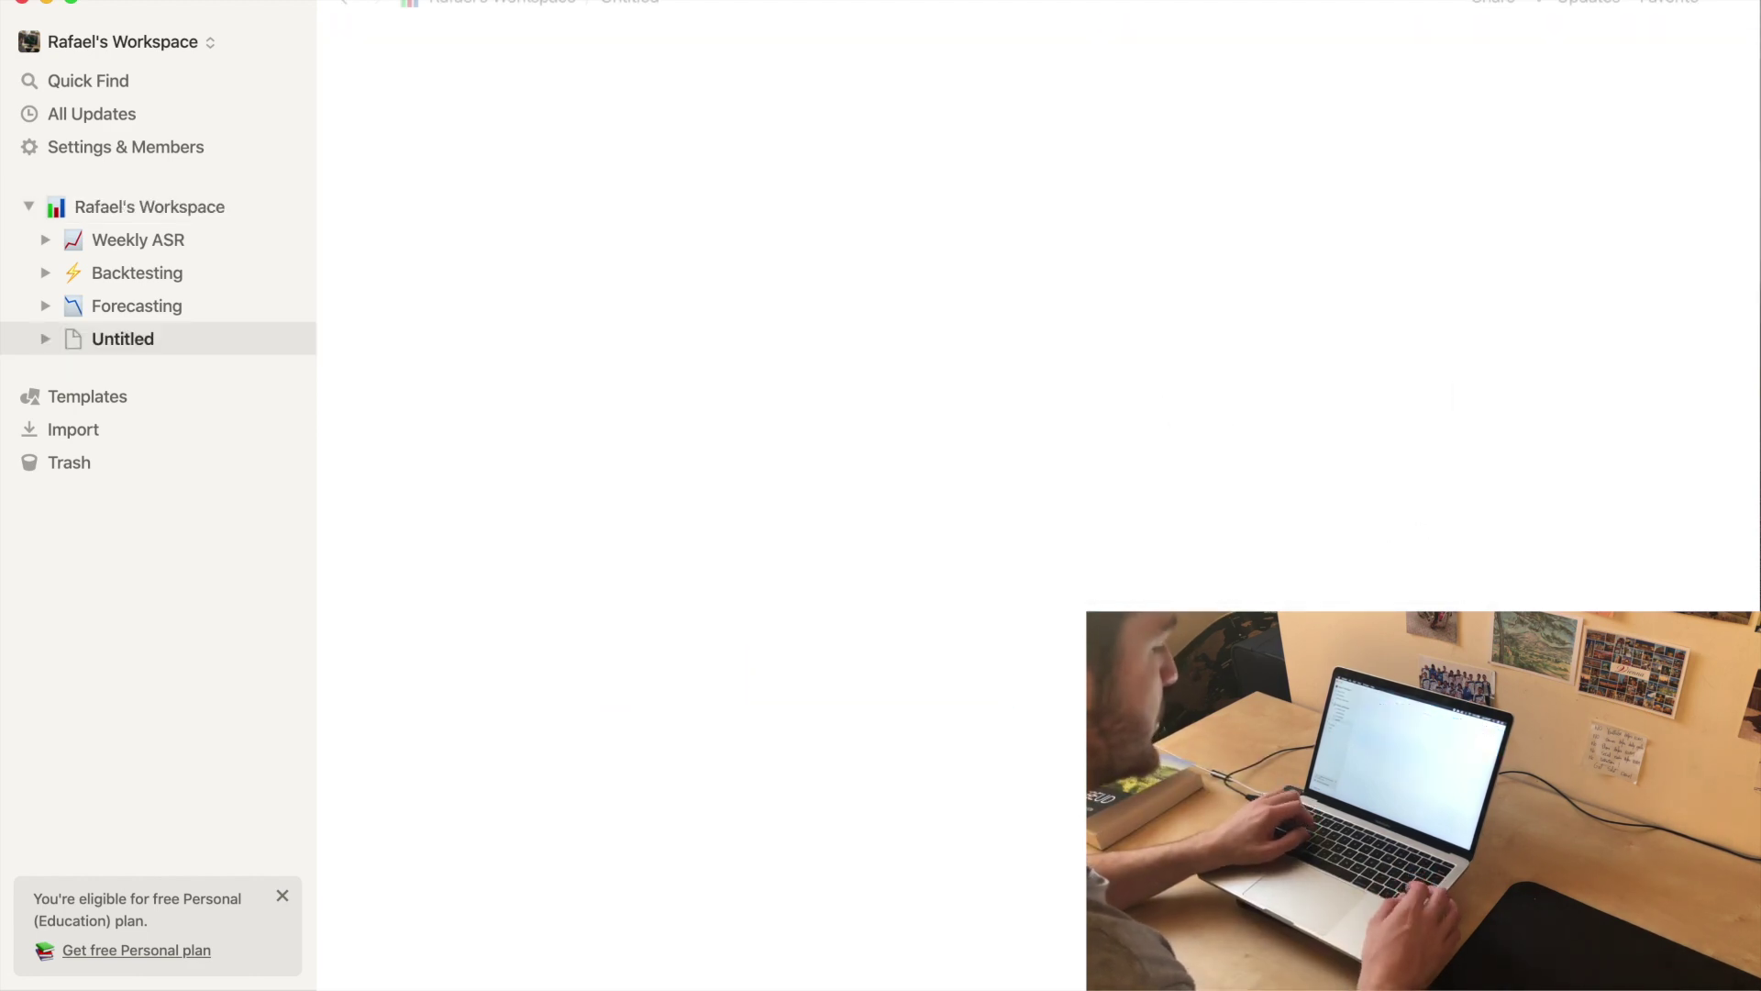
{"action": "type", "text": "Youtube"}
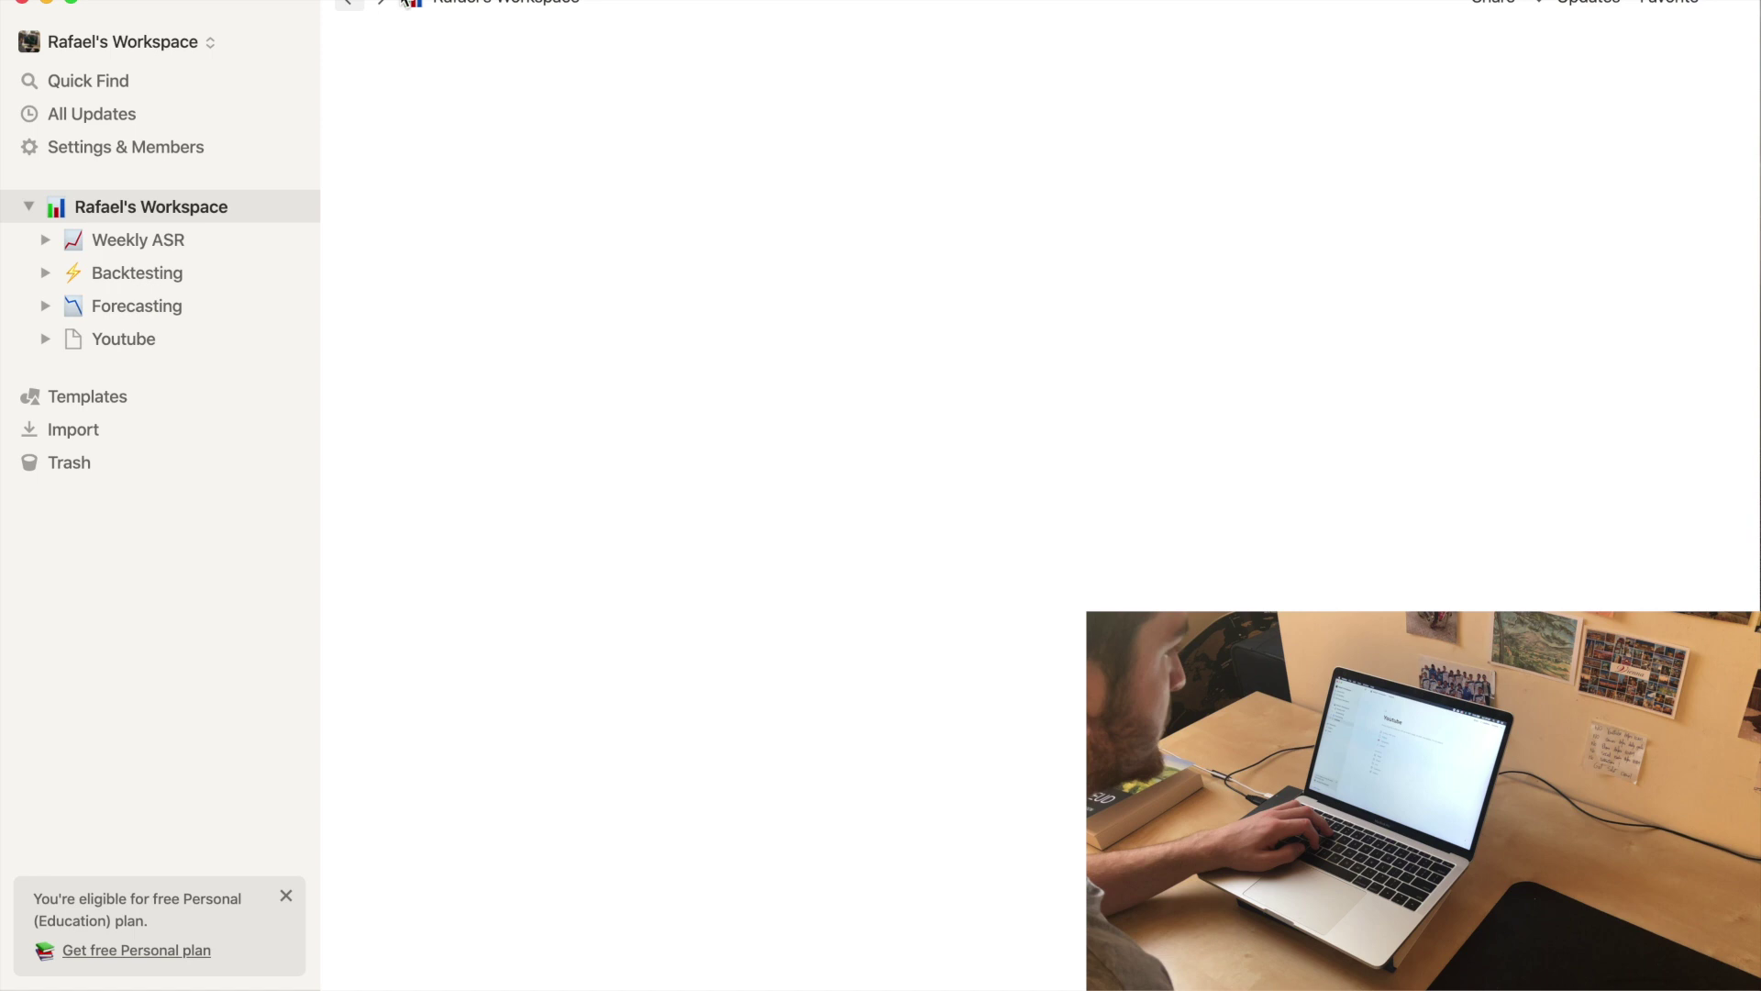
{"action": "left_click", "coordinate": [454, 3]}
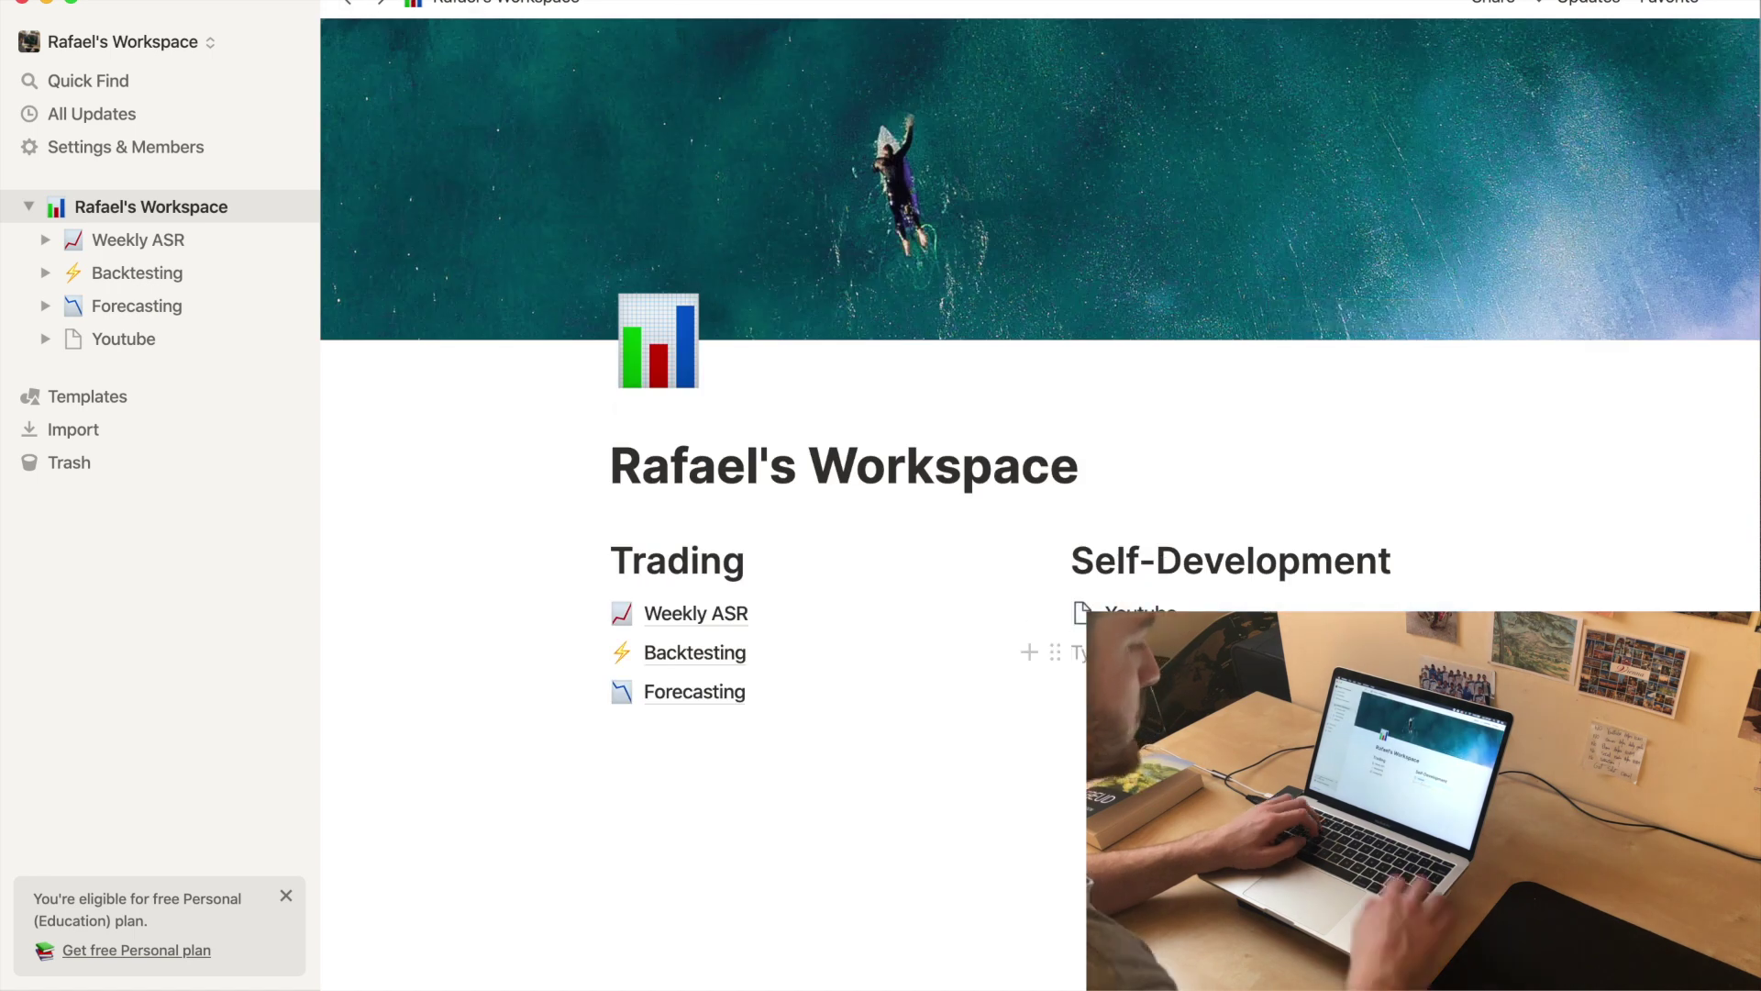
- Create a sub-page named "Books" below the Youtube page link and return to the workspace page
{"action": "type", "text": "/"}
{"action": "key", "text": "Down"}
{"action": "key", "text": "Return"}
{"action": "type", "text": "Boo"}
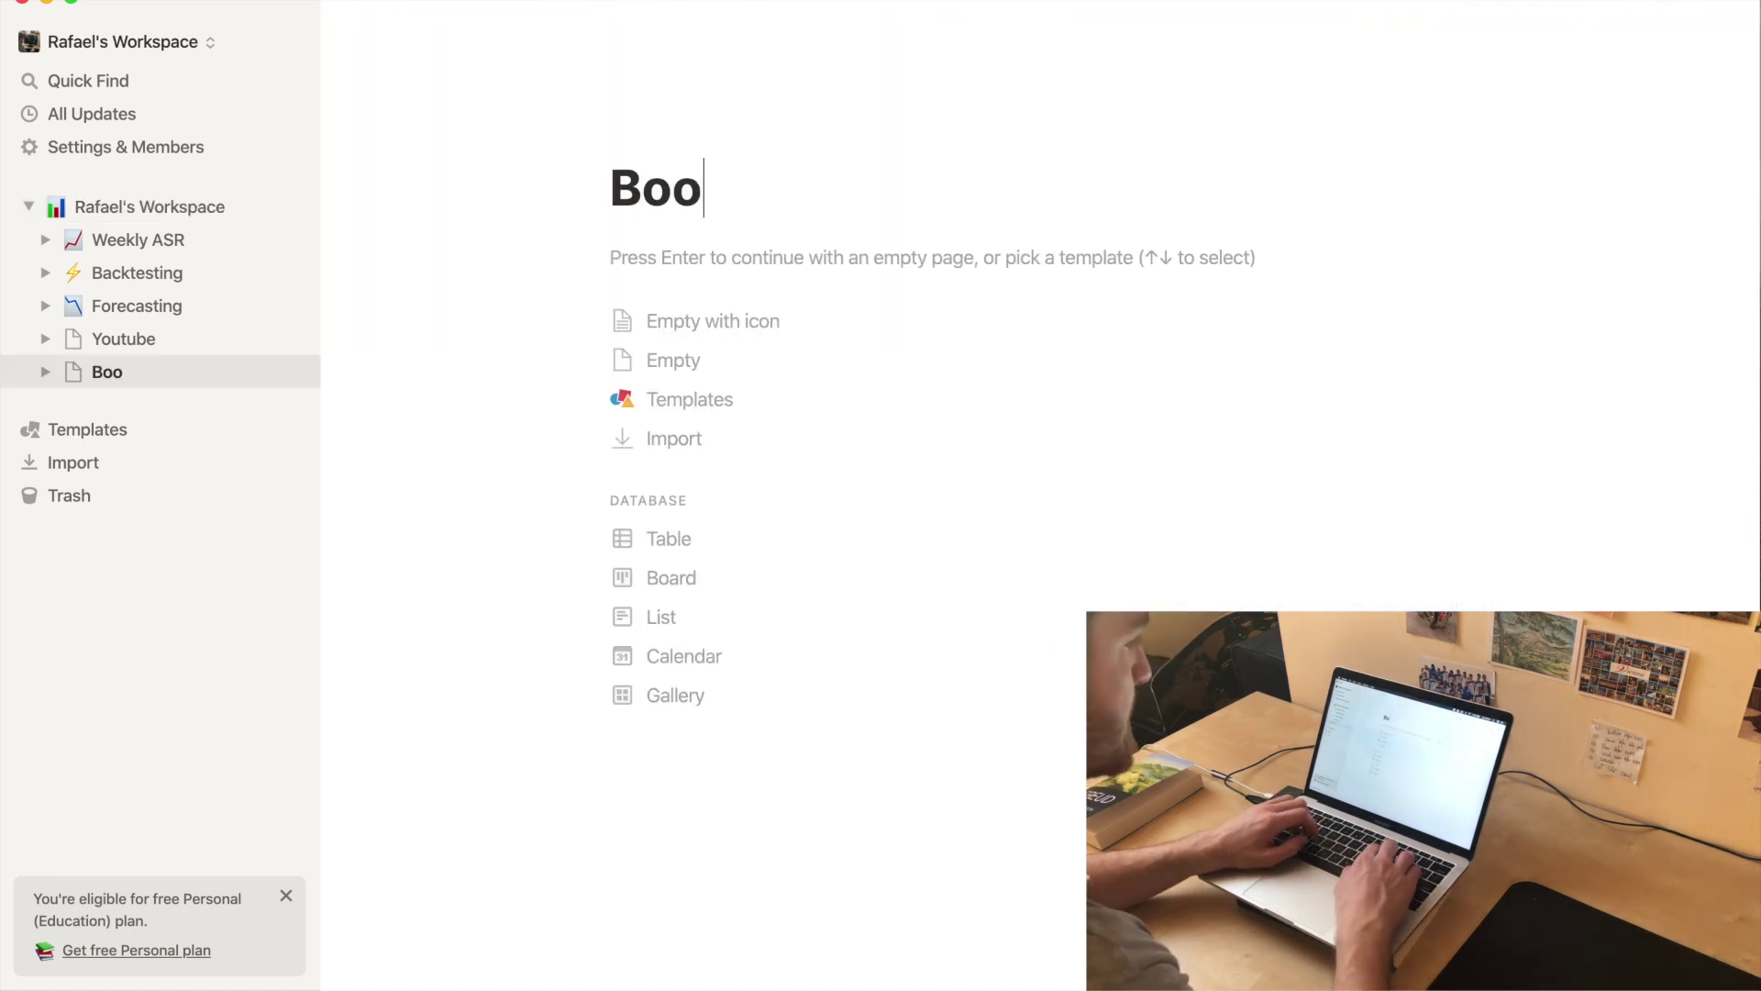
{"action": "type", "text": "ks"}
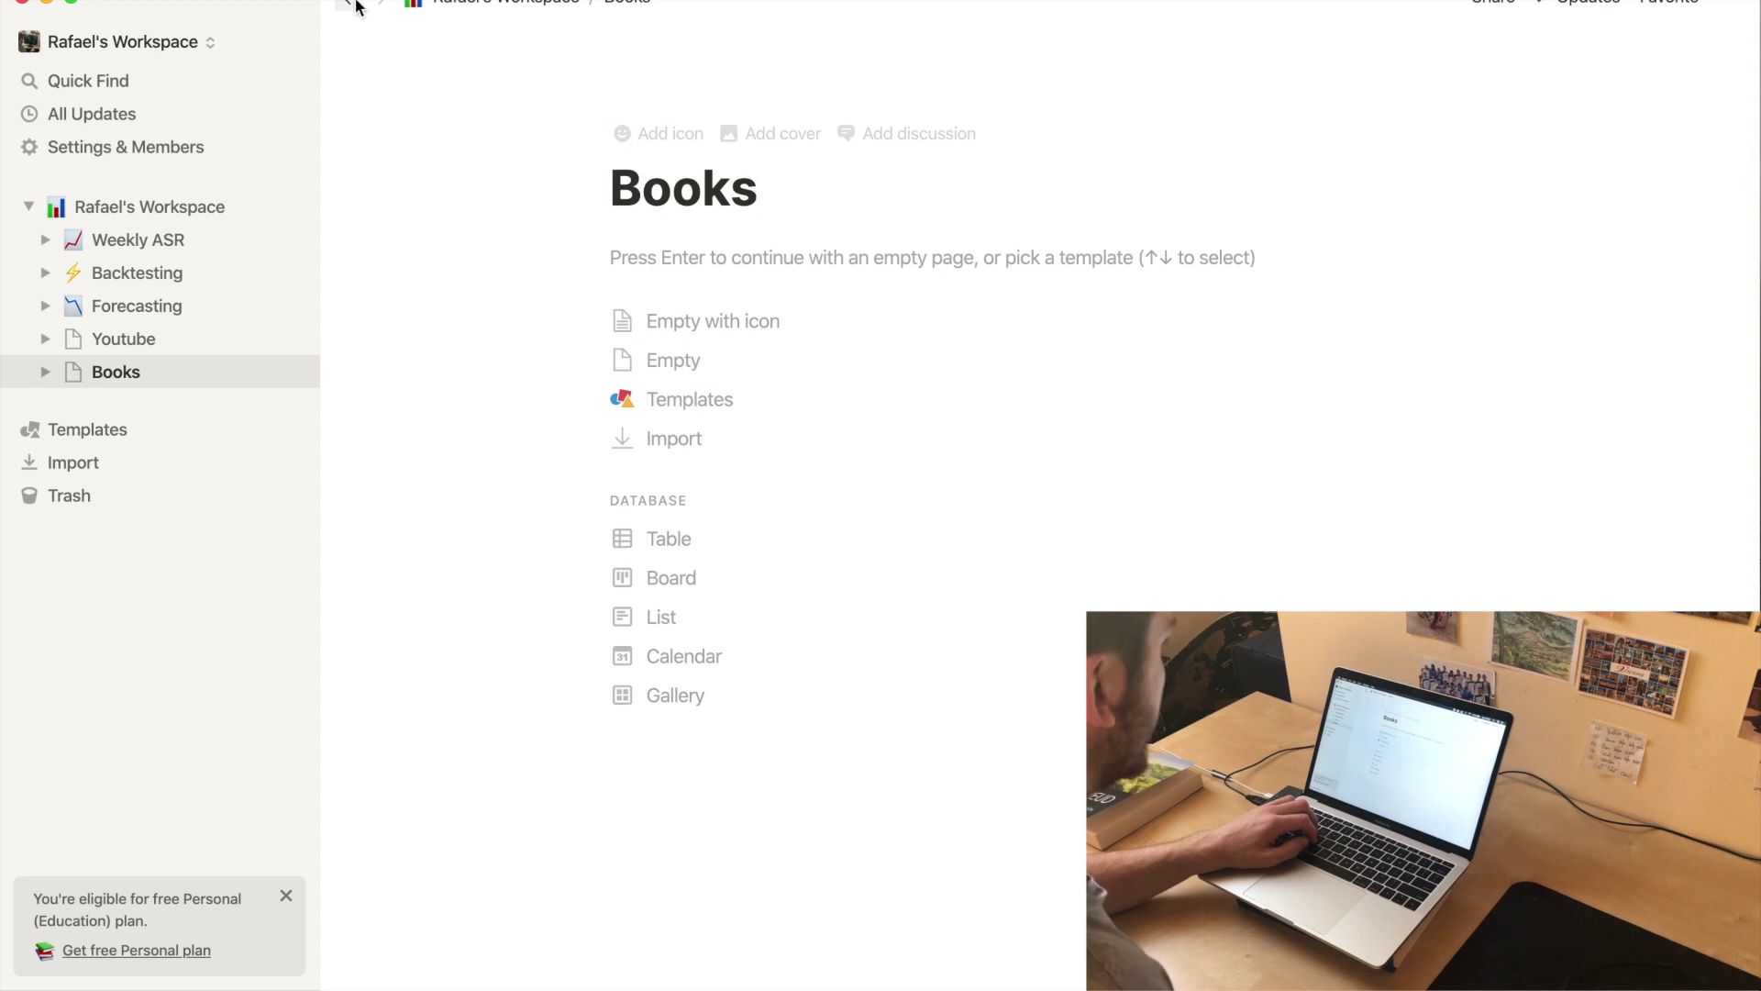
{"action": "left_click", "coordinate": [357, 6]}
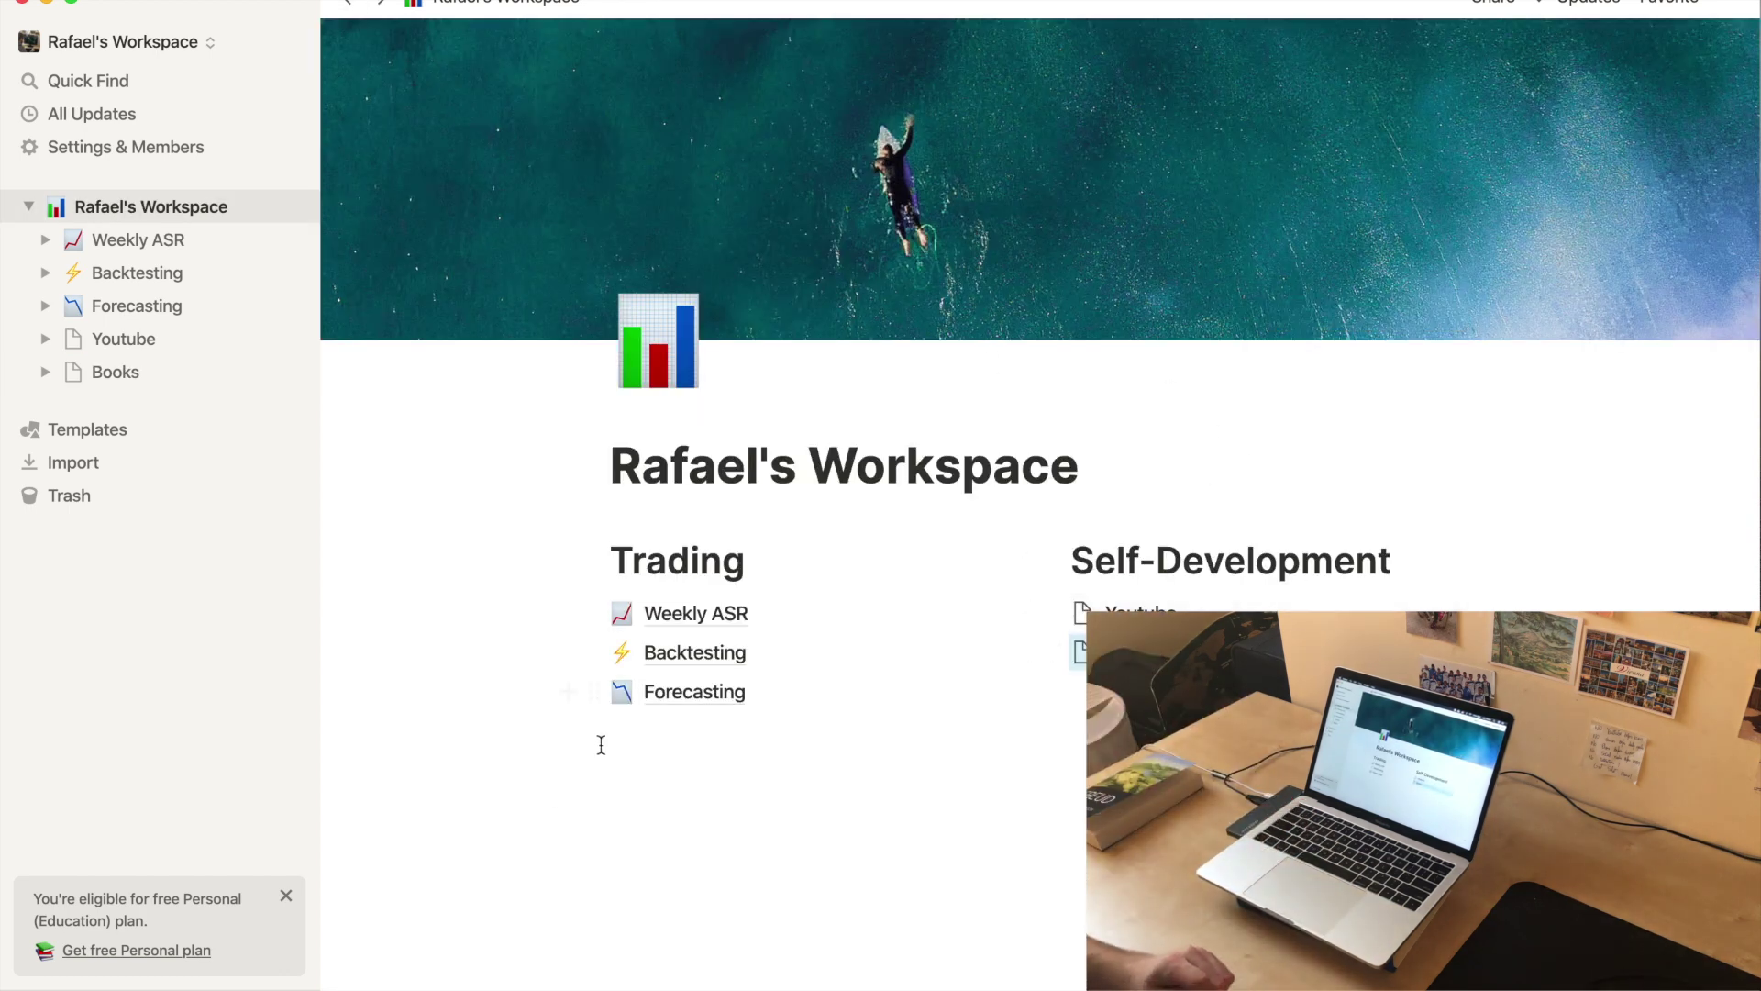
- Add a Heading 1 block reading "Books" and move it into a third column beside Self-Development, with an empty line beneath it
{"action": "left_click", "coordinate": [649, 725]}
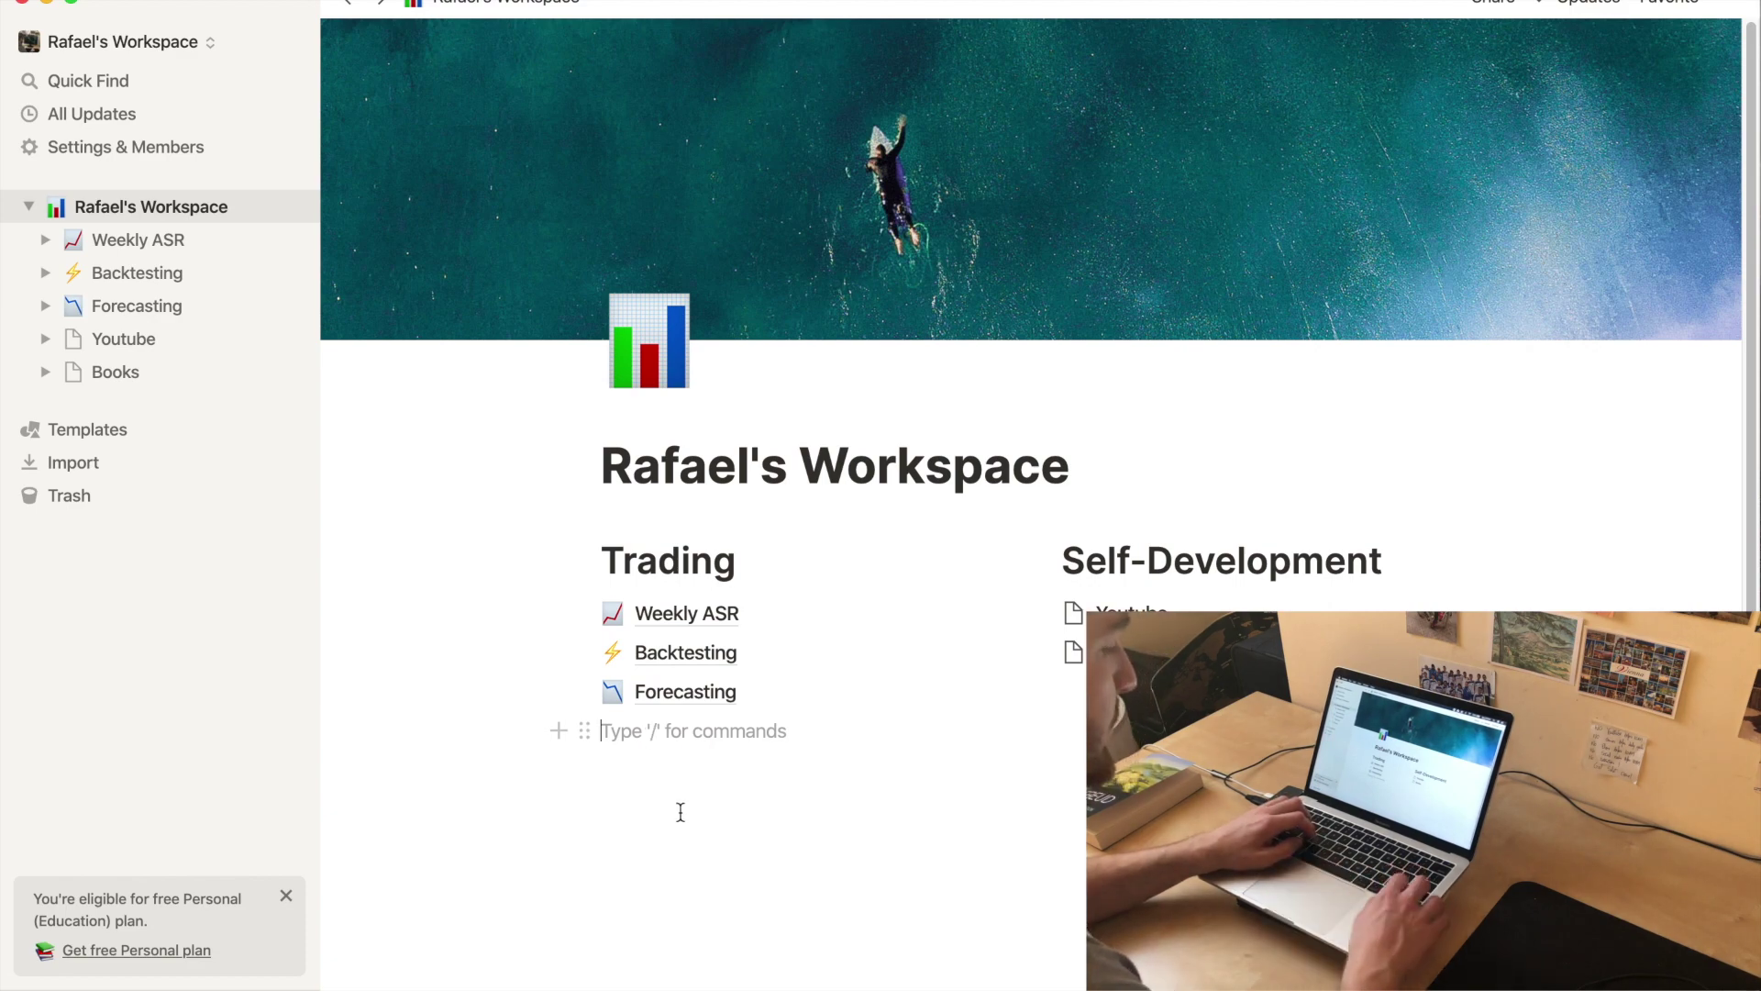
{"action": "type", "text": "/"}
{"action": "key", "text": "Down"}
{"action": "key", "text": "Down"}
{"action": "key", "text": "Down"}
{"action": "key", "text": "Return"}
{"action": "type", "text": "Books"}
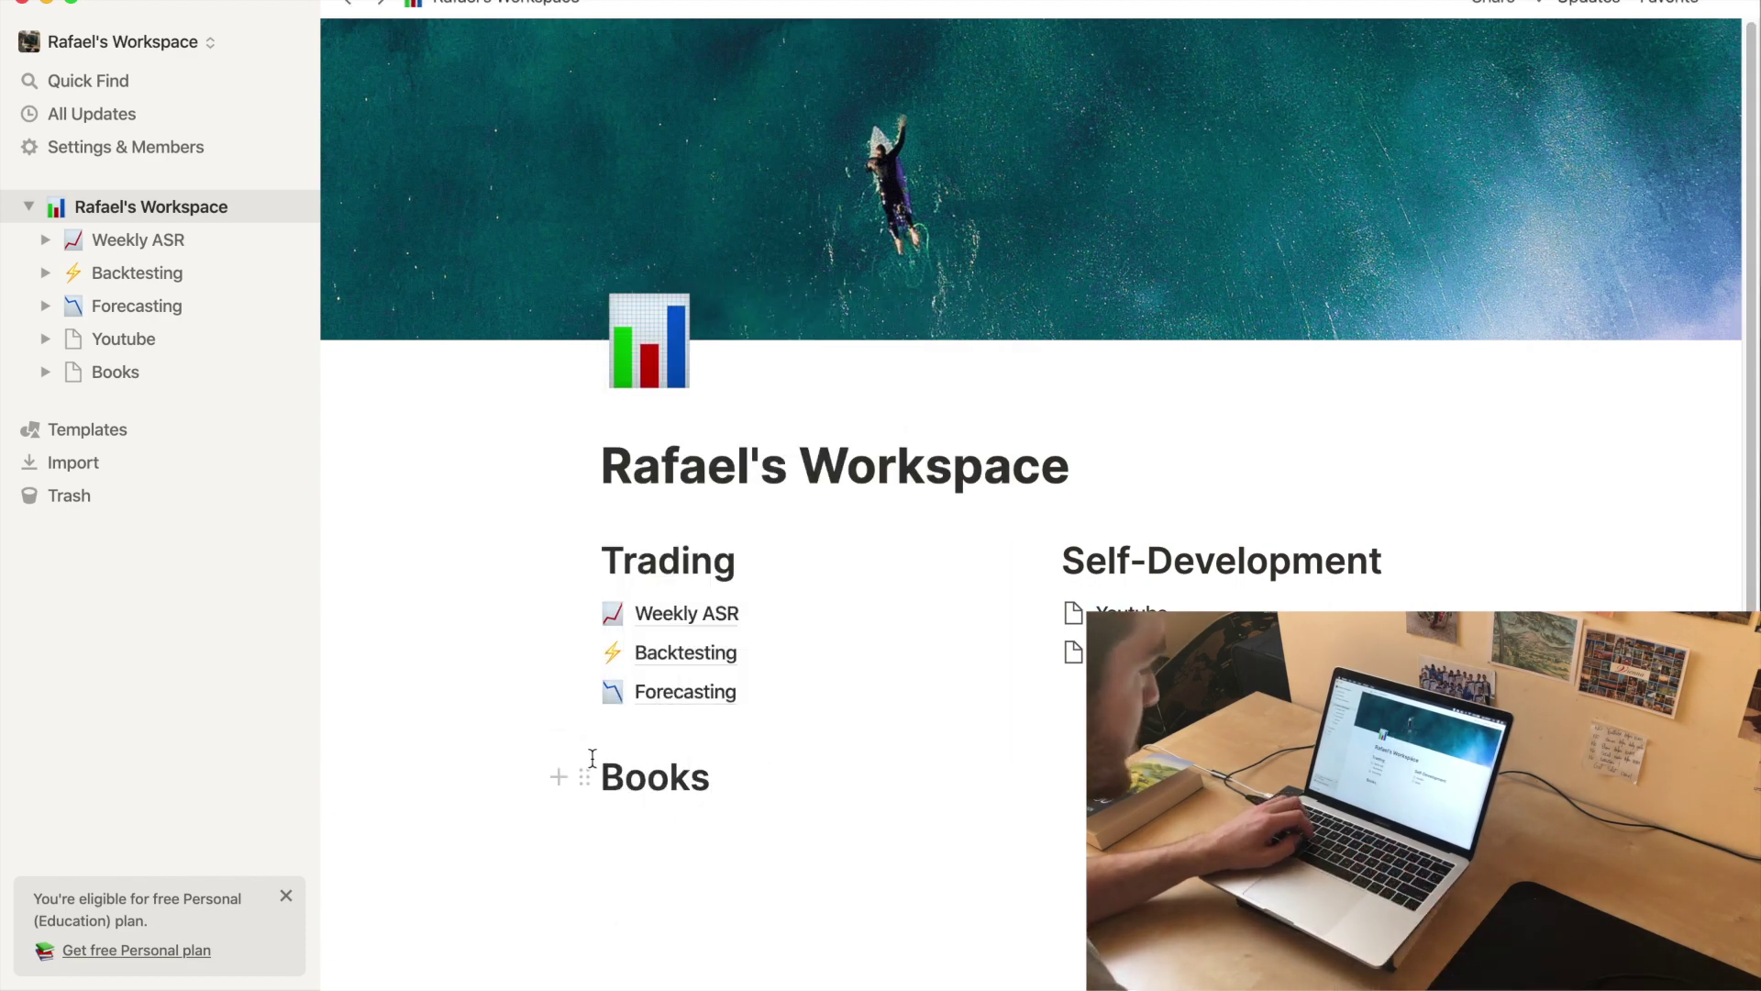
{"action": "left_click_drag", "start_coordinate": [1221, 594], "coordinate": [1472, 548]}
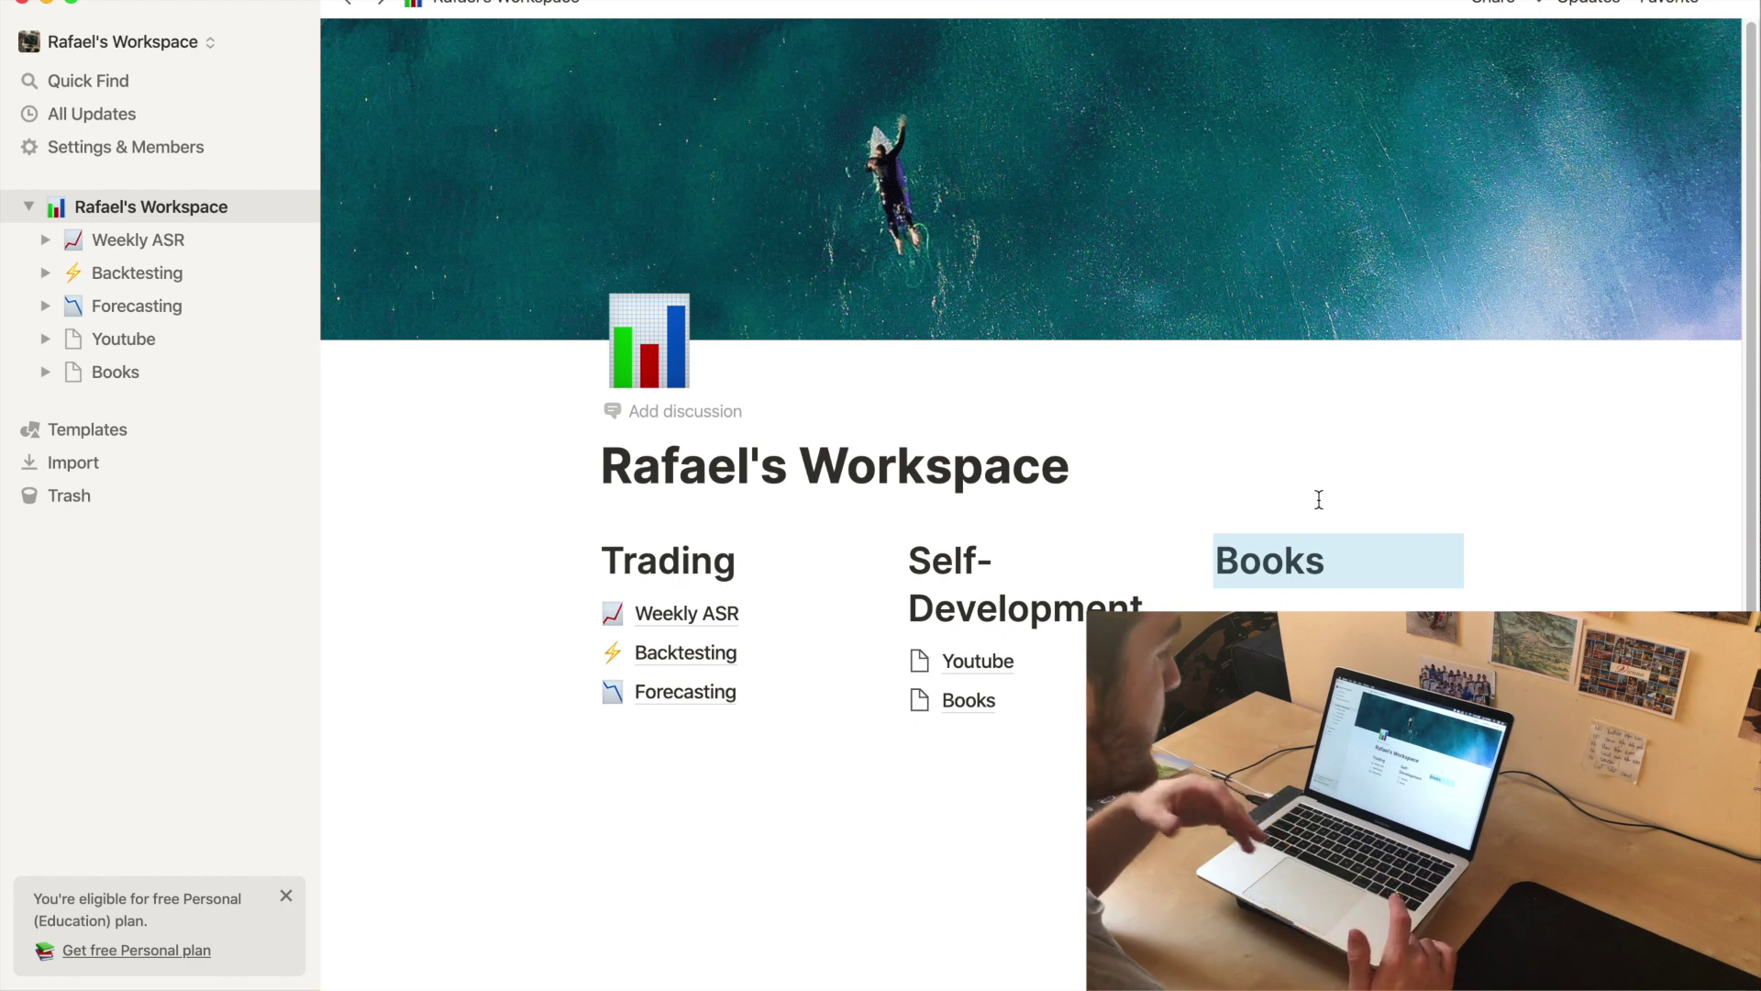
{"action": "left_click", "coordinate": [1333, 607]}
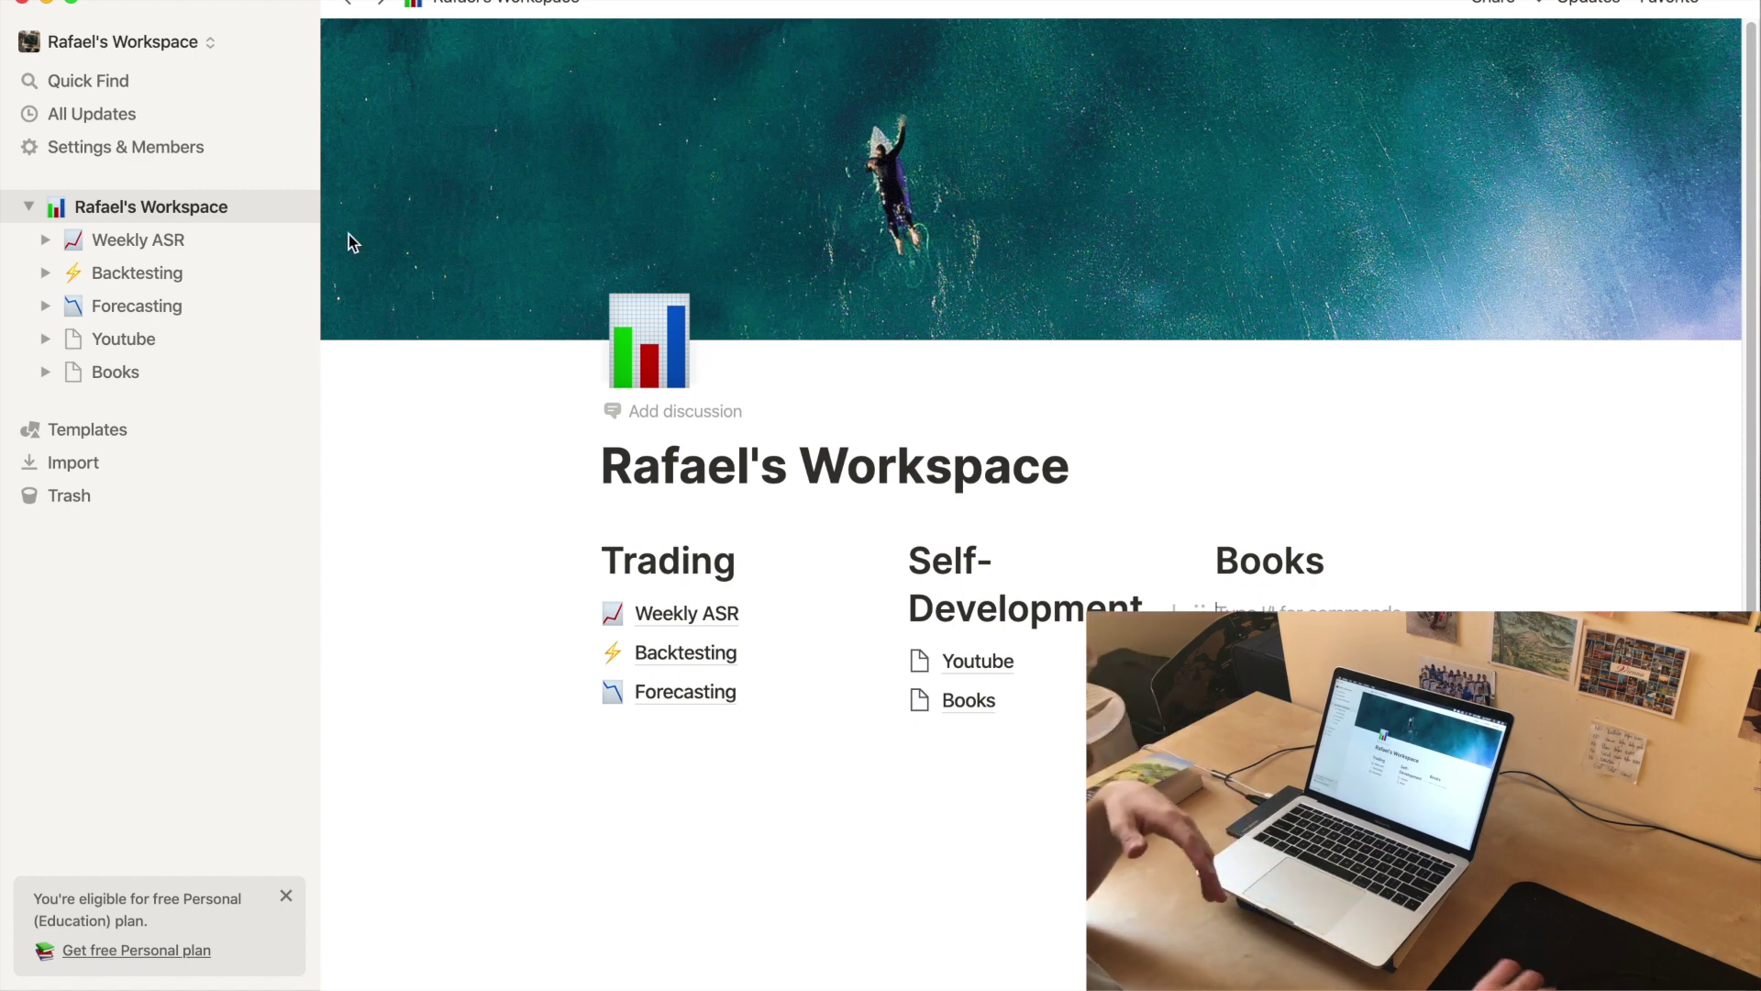
- Switch to the established workspace with the flag icon and look through its home page and its Deep ASR, Forecasting and Missed trades pages
{"action": "left_click", "coordinate": [192, 55]}
{"action": "left_click", "coordinate": [174, 97]}
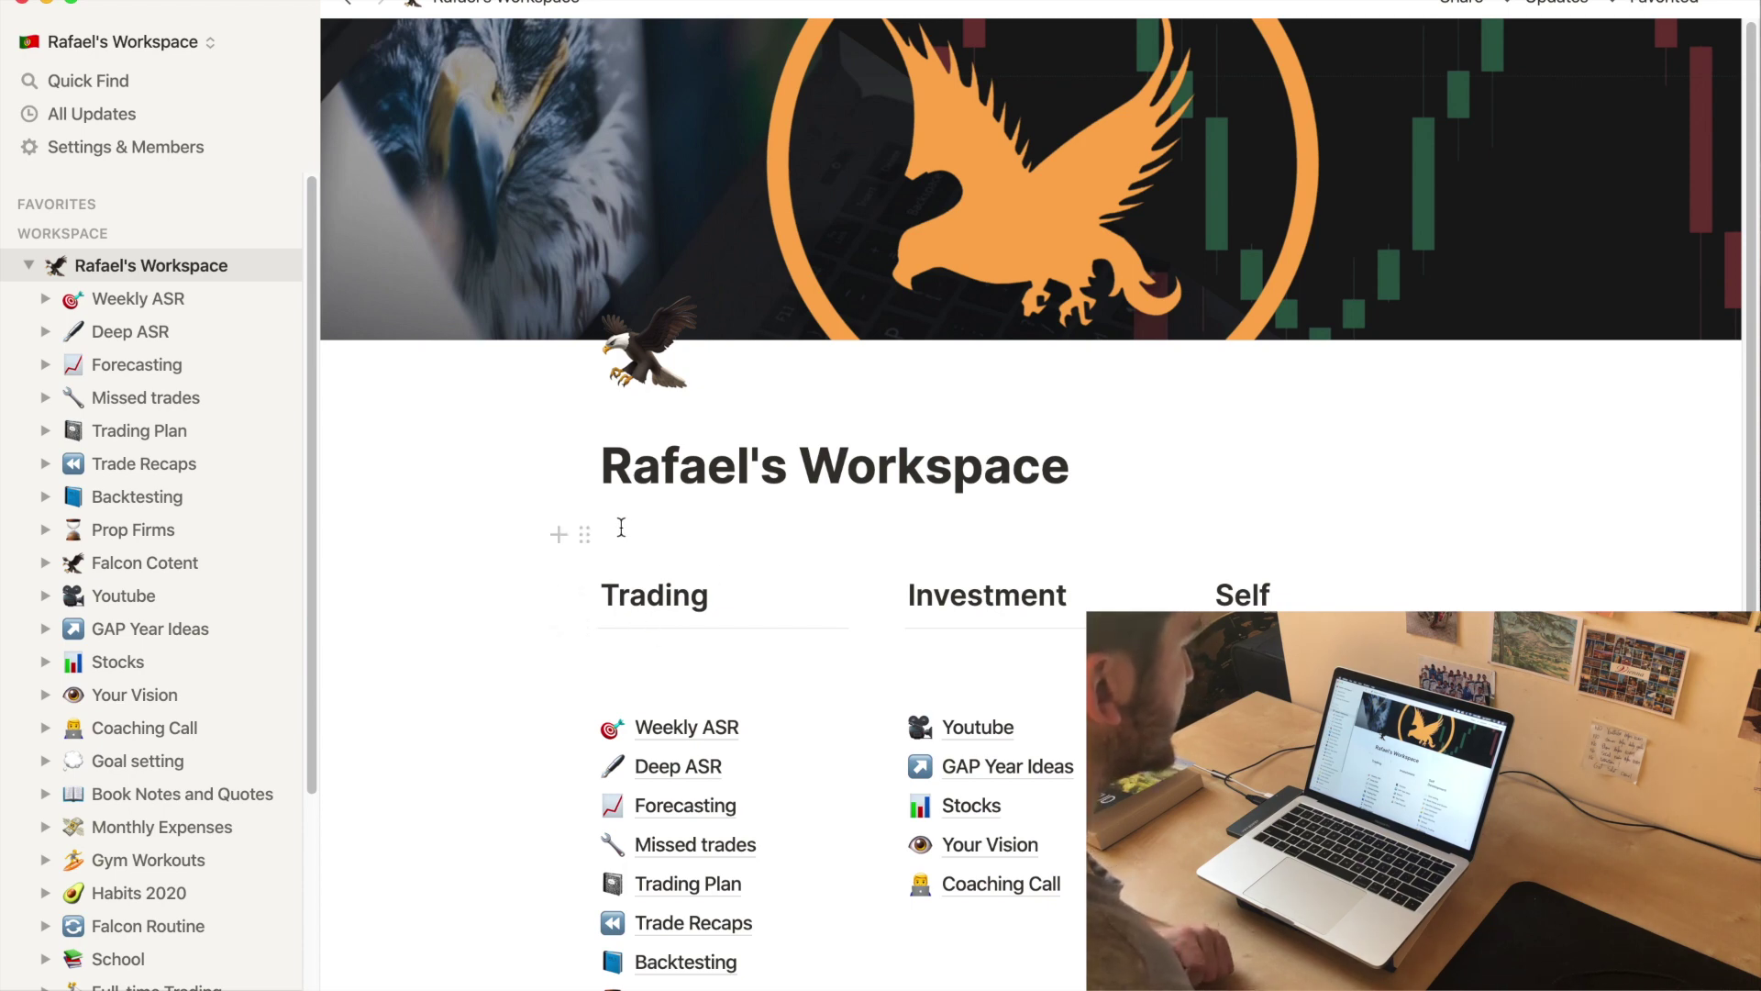
{"action": "scroll", "coordinate": [1146, 550], "scroll_direction": "down", "scroll_amount": 3}
{"action": "scroll", "coordinate": [1030, 504], "scroll_direction": "up", "scroll_amount": 3}
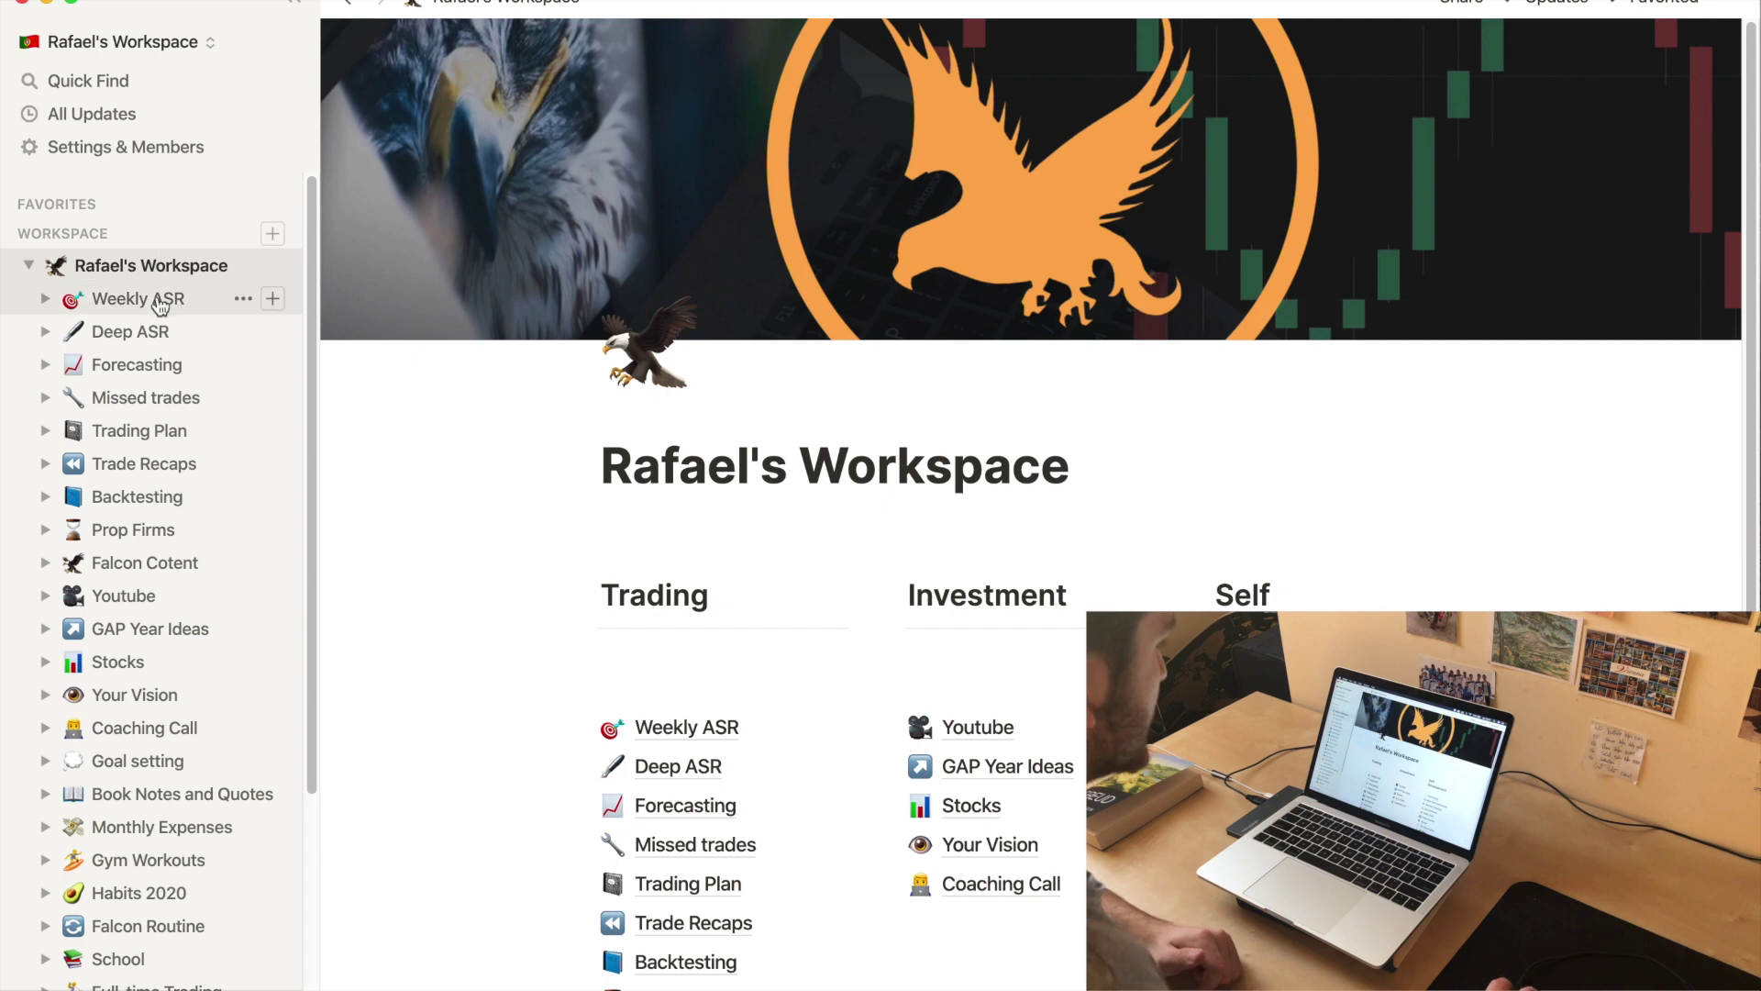
{"action": "left_click", "coordinate": [174, 346]}
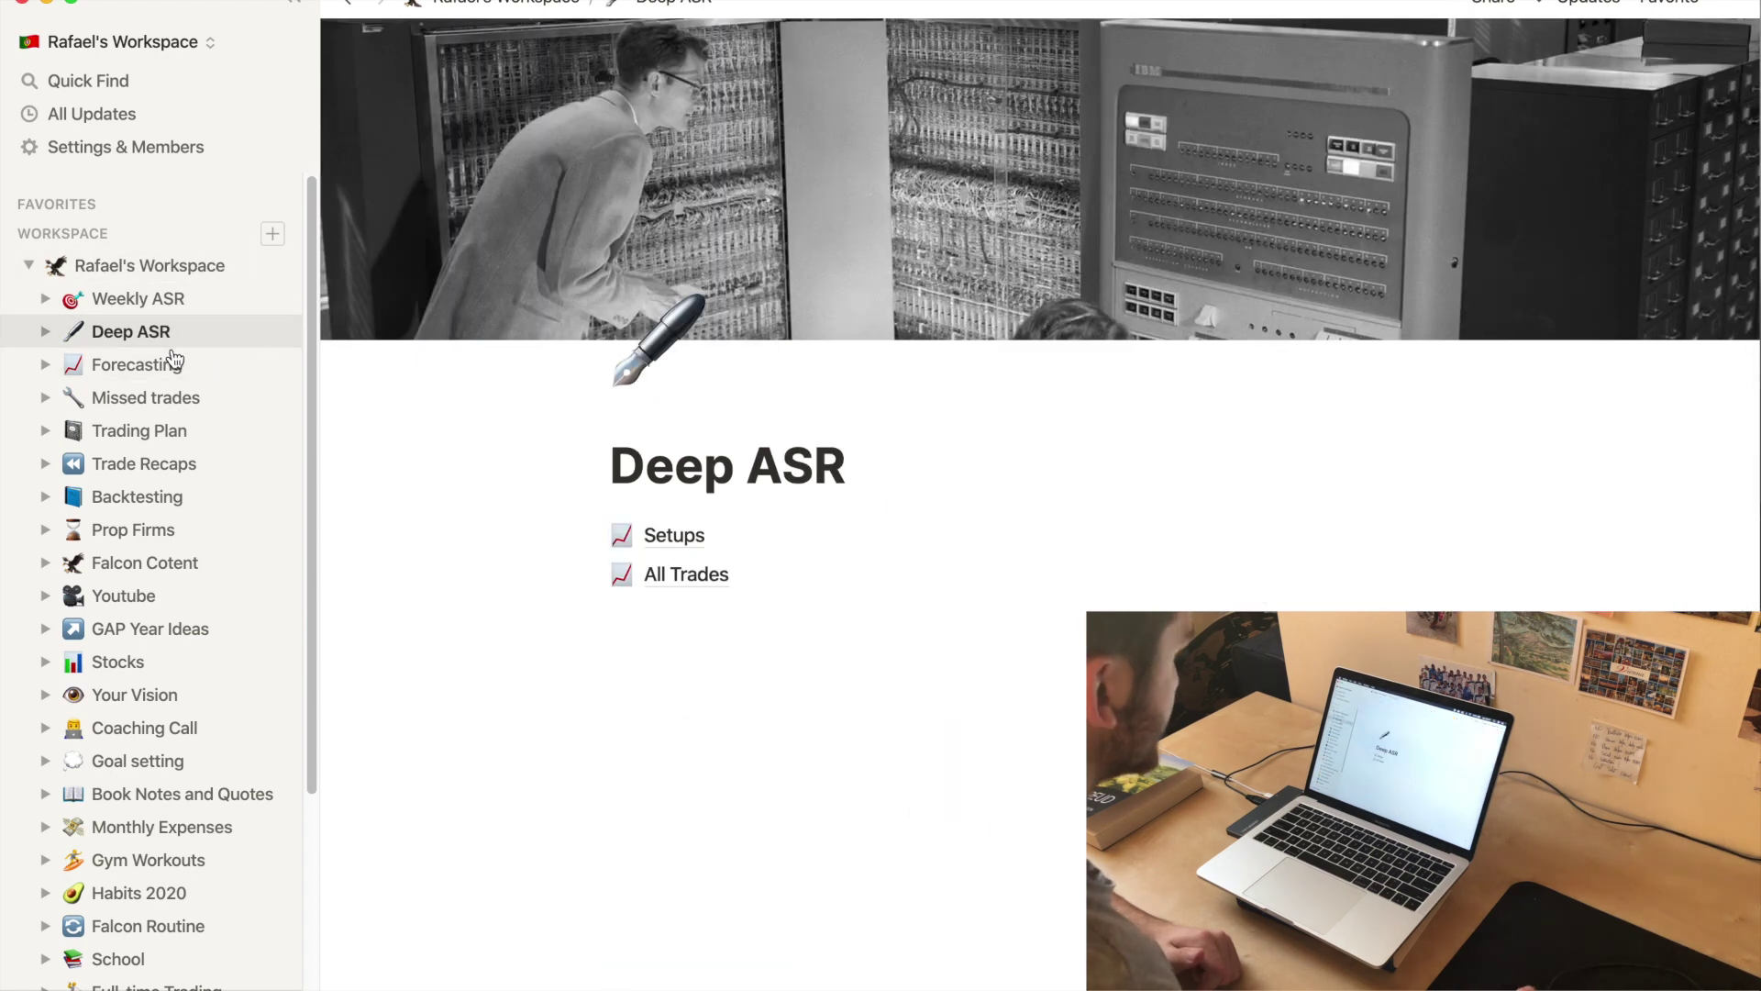
{"action": "left_click", "coordinate": [158, 369]}
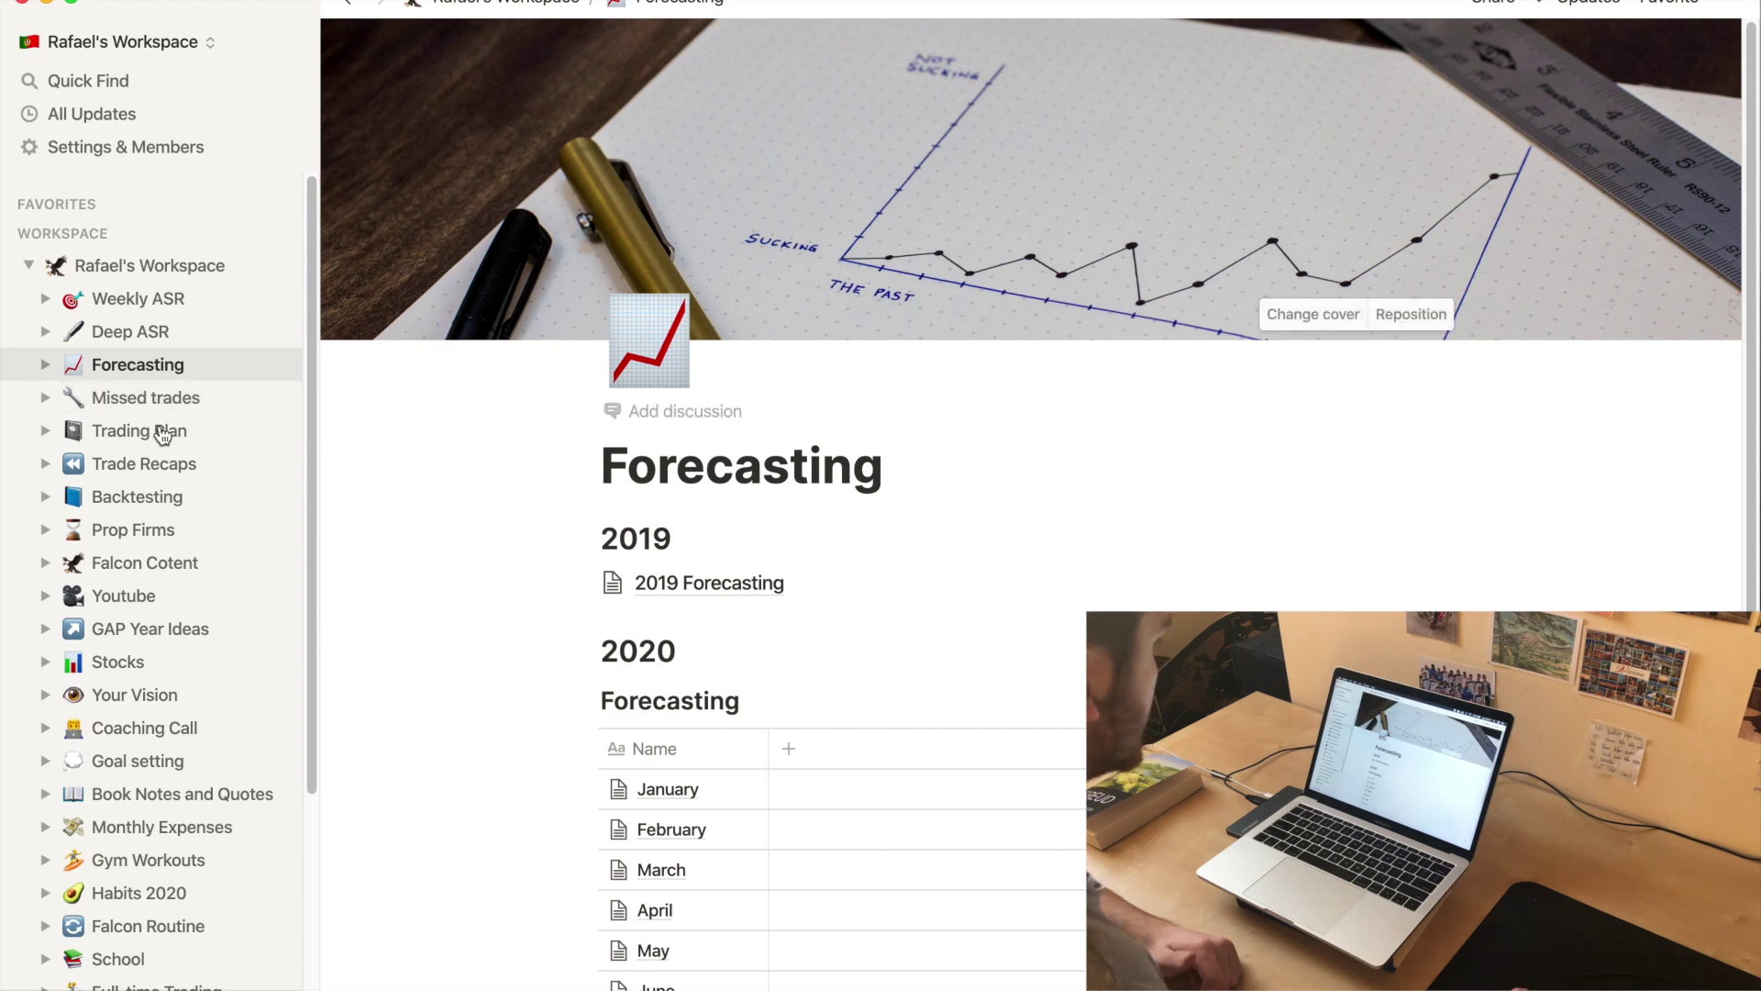
{"action": "left_click", "coordinate": [181, 396]}
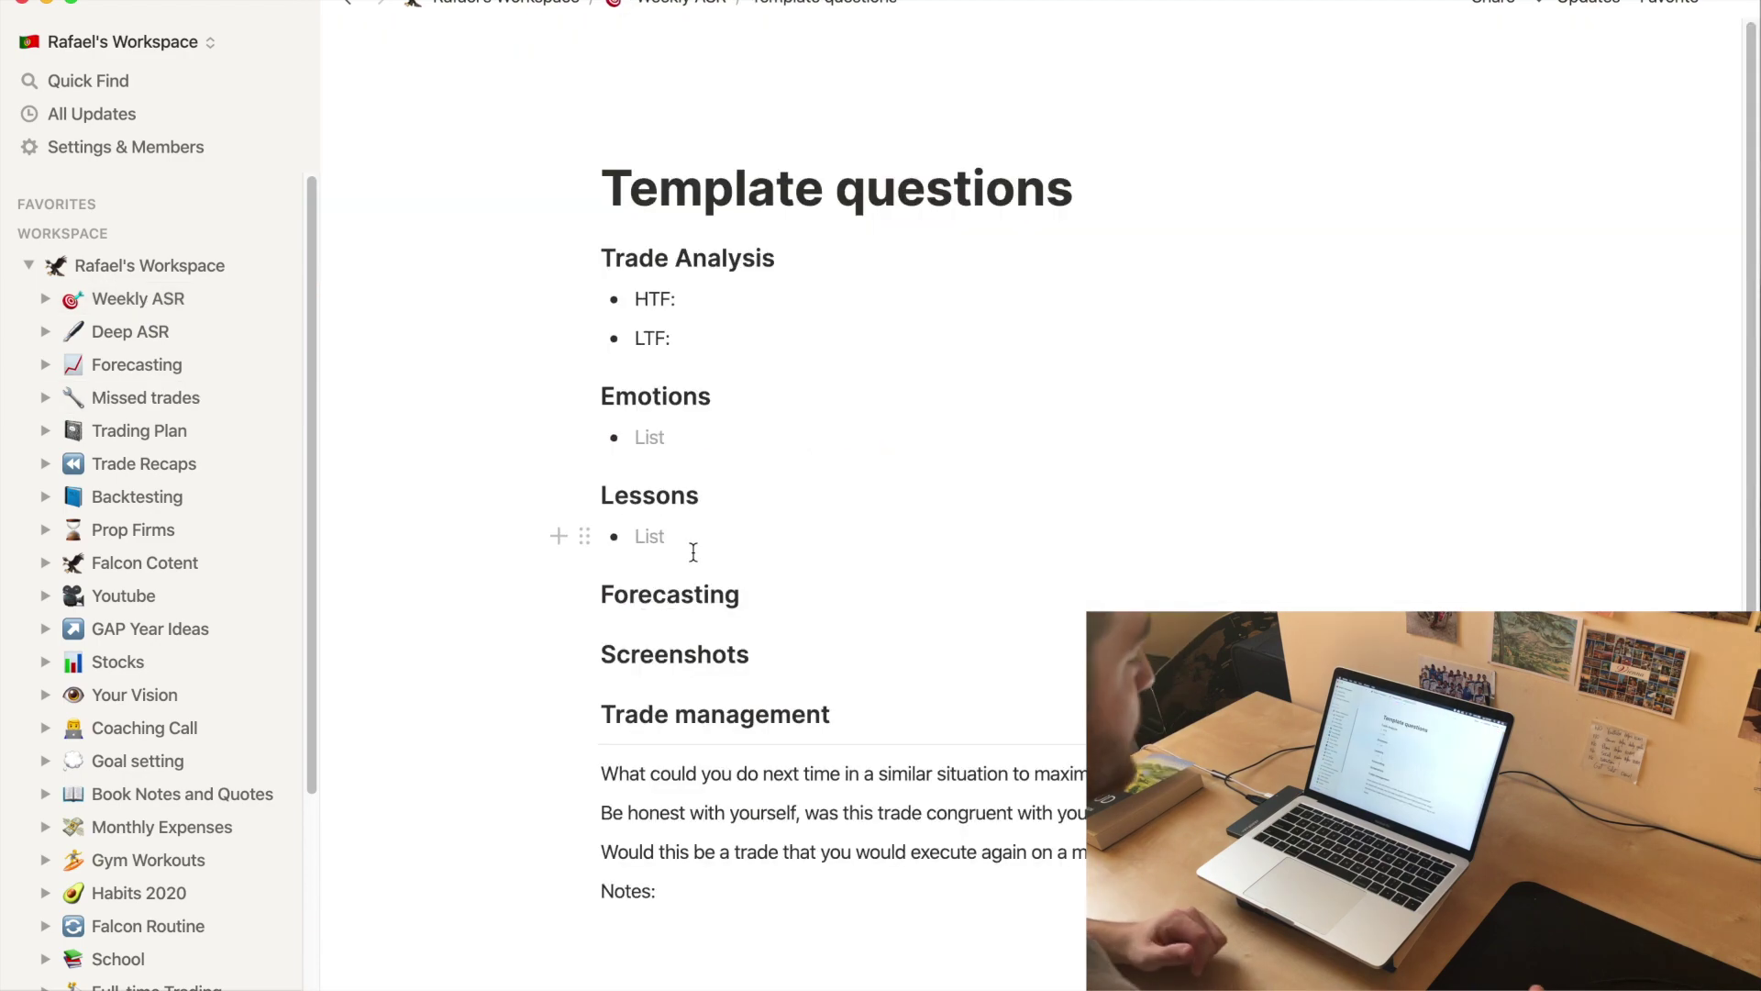
- Read the Template questions page under Weekly ASR and examine the tables and headings of its Monthly ASR Template
{"action": "scroll", "coordinate": [695, 552], "scroll_direction": "down", "scroll_amount": 1}
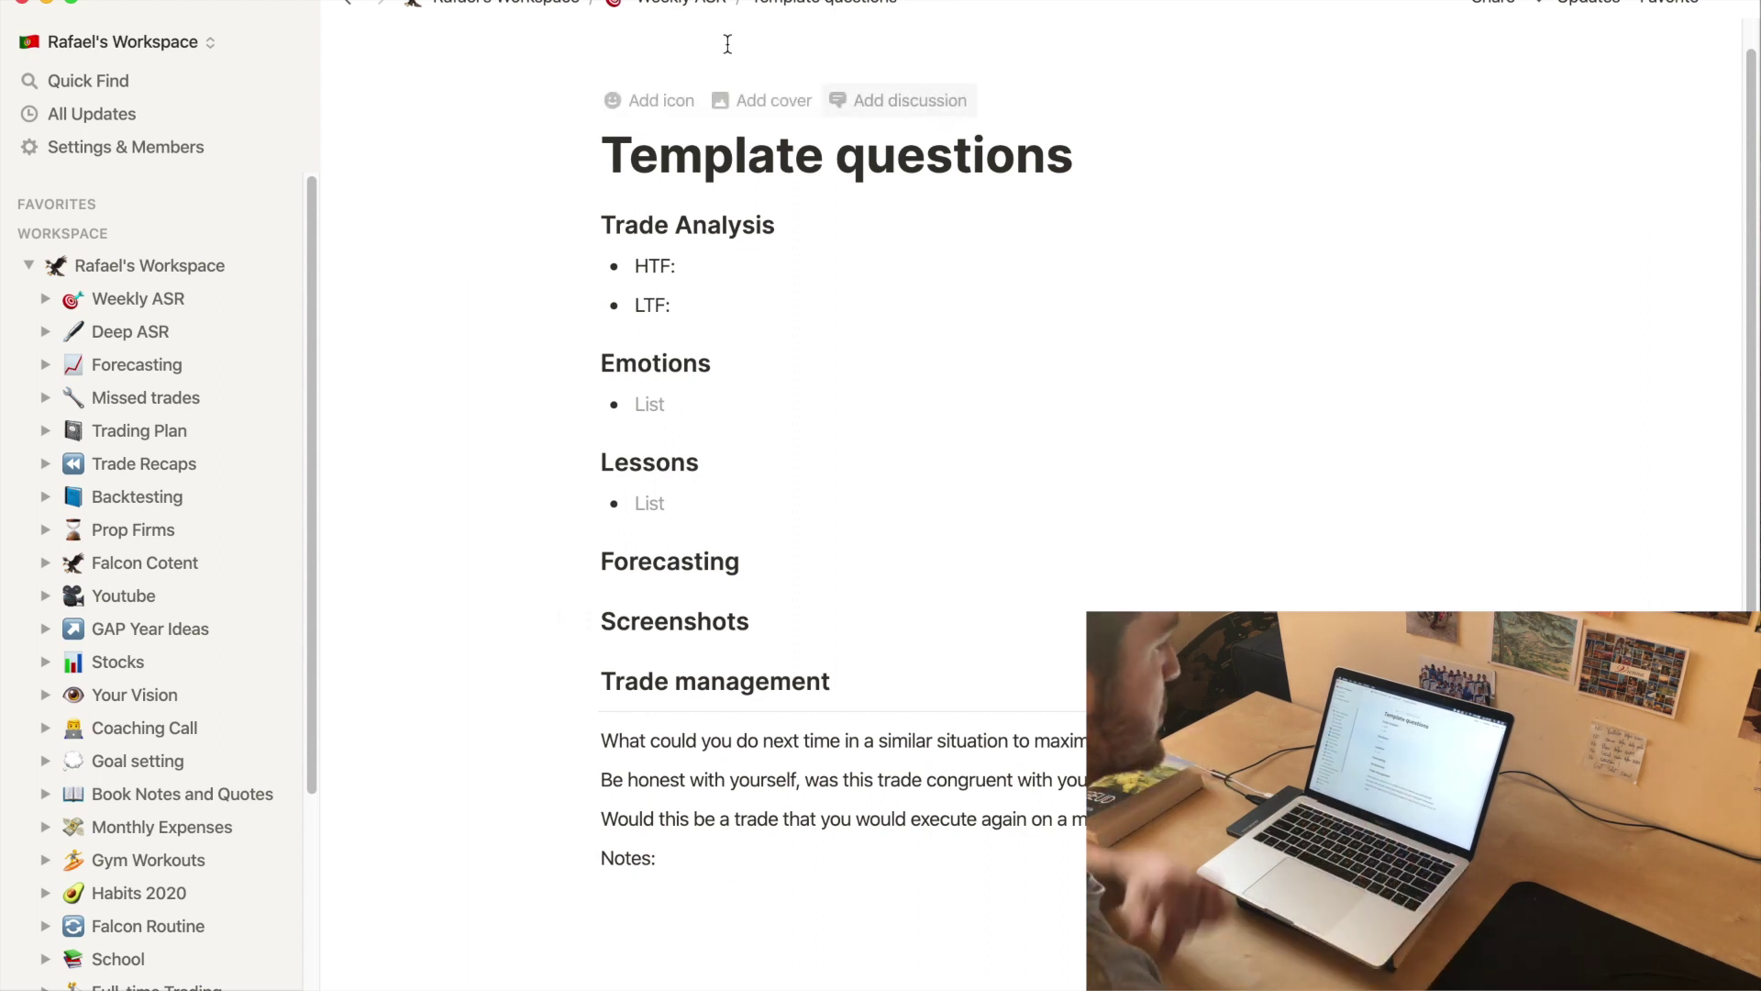
{"action": "left_click", "coordinate": [349, 7]}
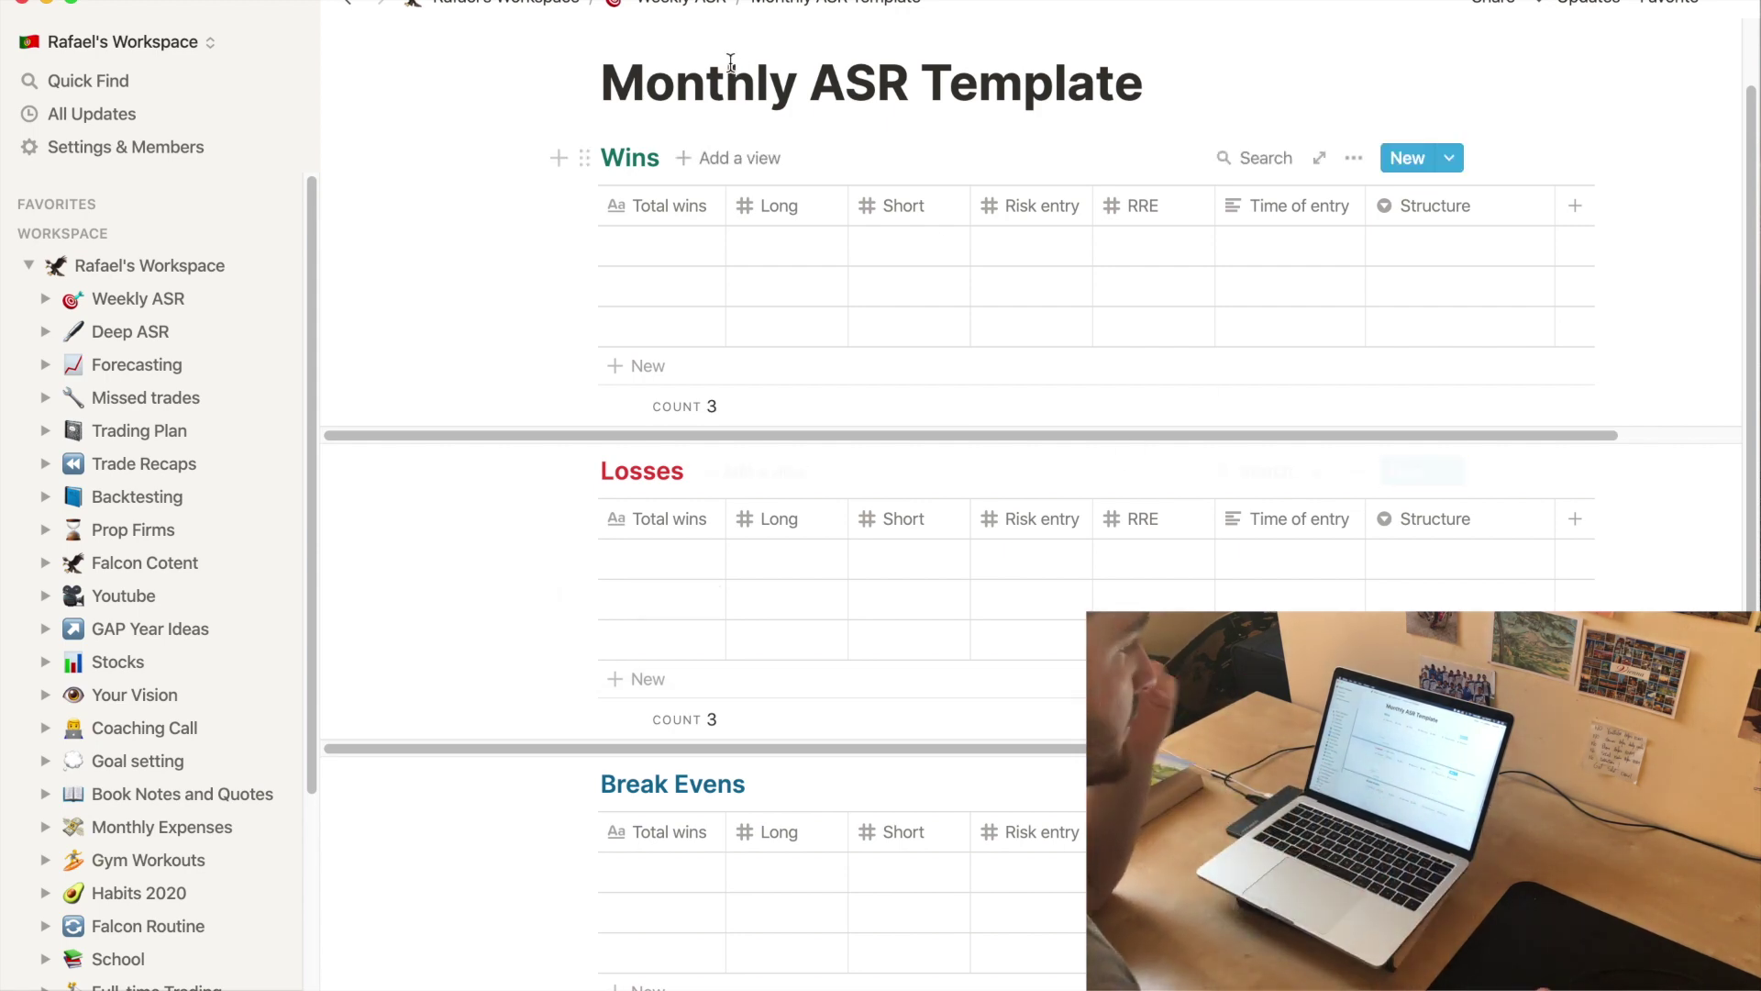
{"action": "scroll", "coordinate": [883, 150], "scroll_direction": "down", "scroll_amount": 1}
{"action": "scroll", "coordinate": [888, 633], "scroll_direction": "down", "scroll_amount": 6}
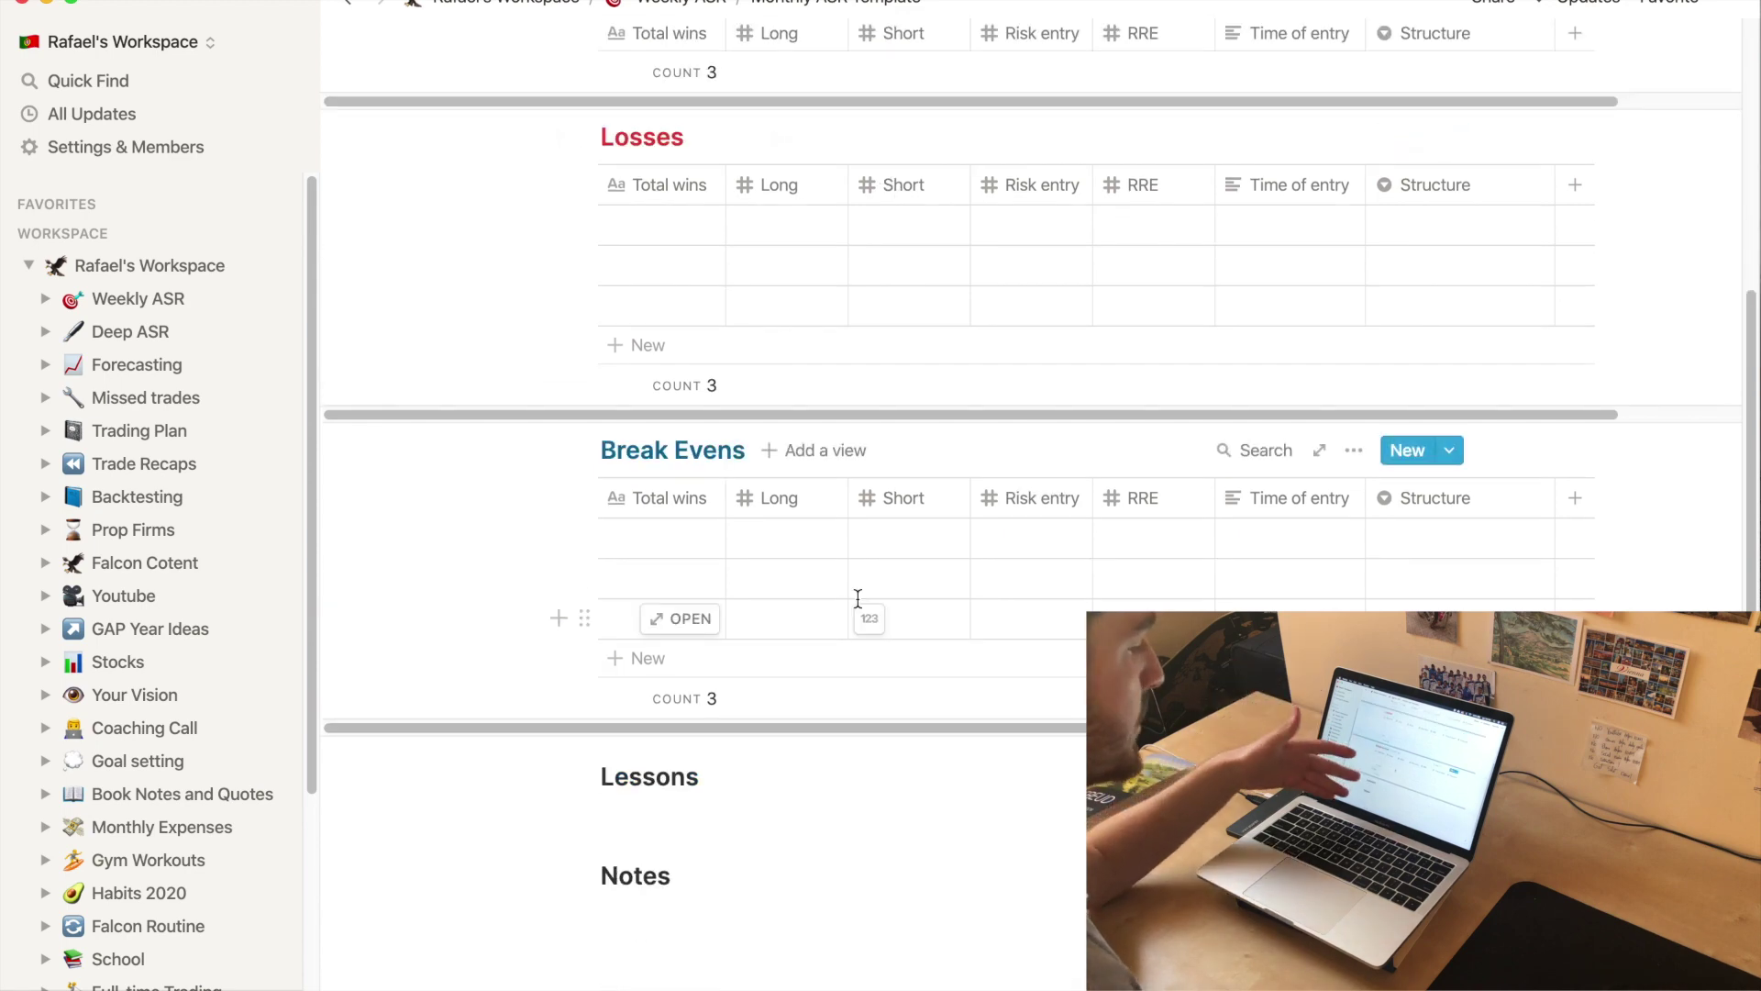
{"action": "scroll", "coordinate": [858, 596], "scroll_direction": "down", "scroll_amount": 3}
{"action": "scroll", "coordinate": [768, 633], "scroll_direction": "up", "scroll_amount": 10}
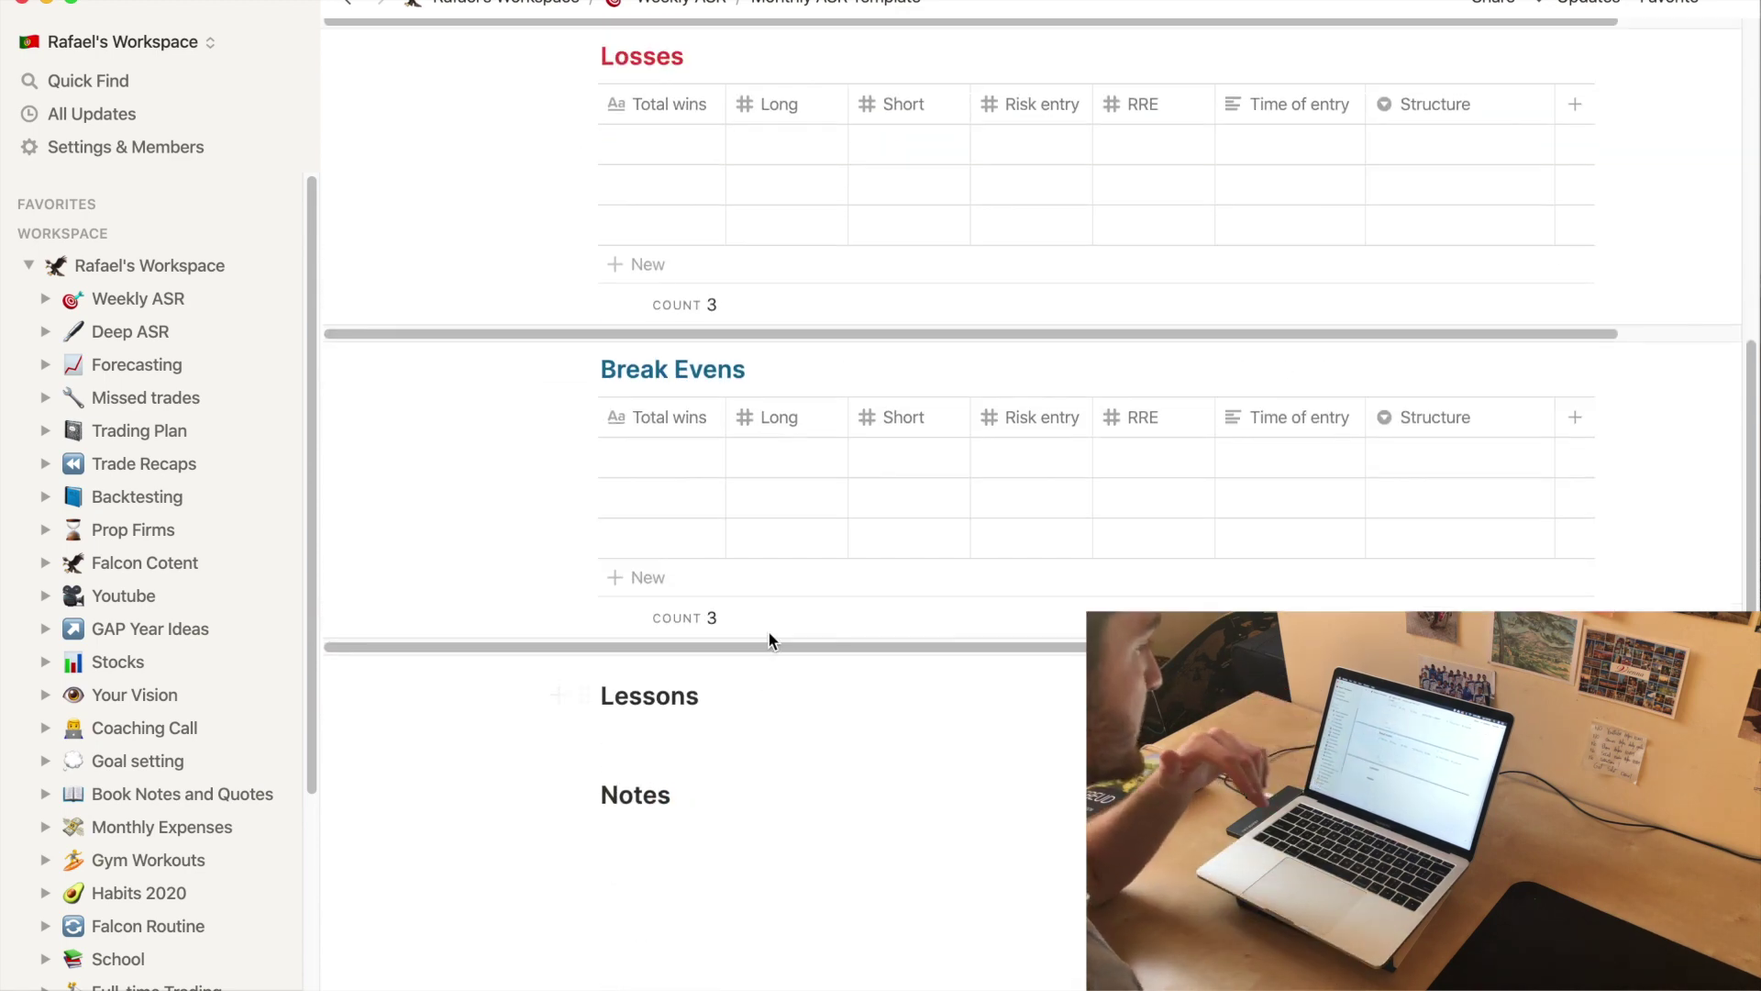
{"action": "scroll", "coordinate": [768, 608], "scroll_direction": "up", "scroll_amount": 2}
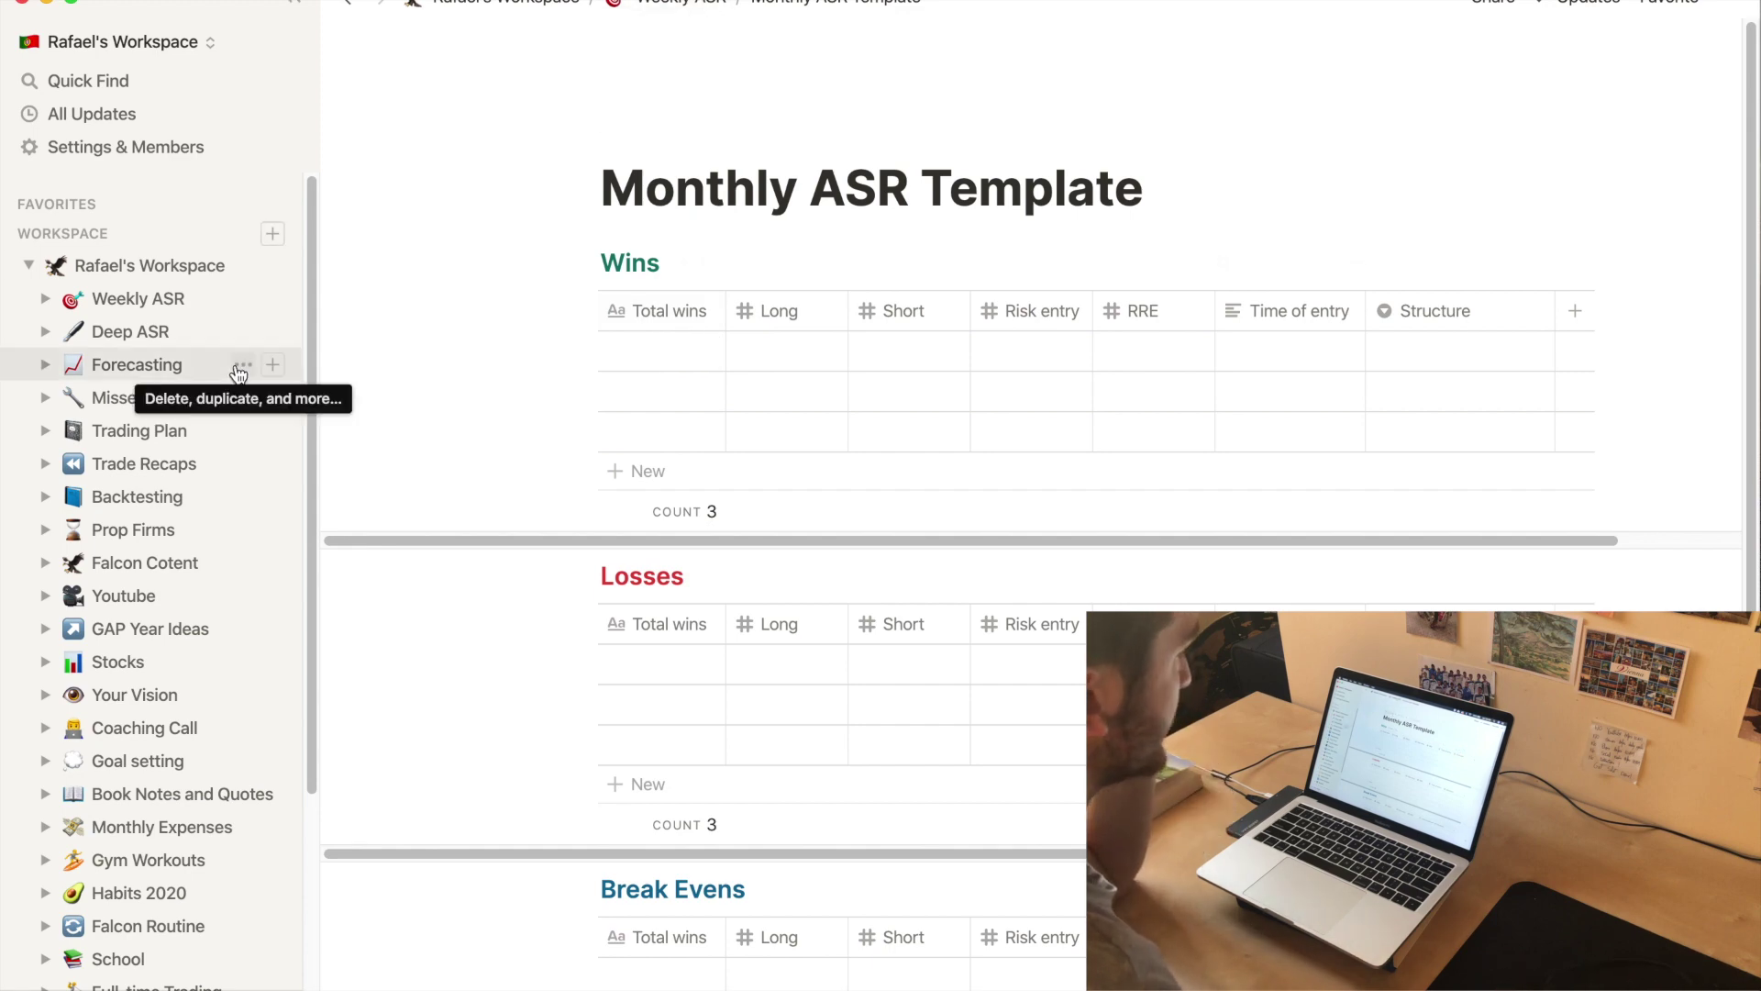
- View the Forecasting page, then read the Missed trades Template Questions and examine Backtesting's Template questions and Template table pages
{"action": "left_click", "coordinate": [180, 369]}
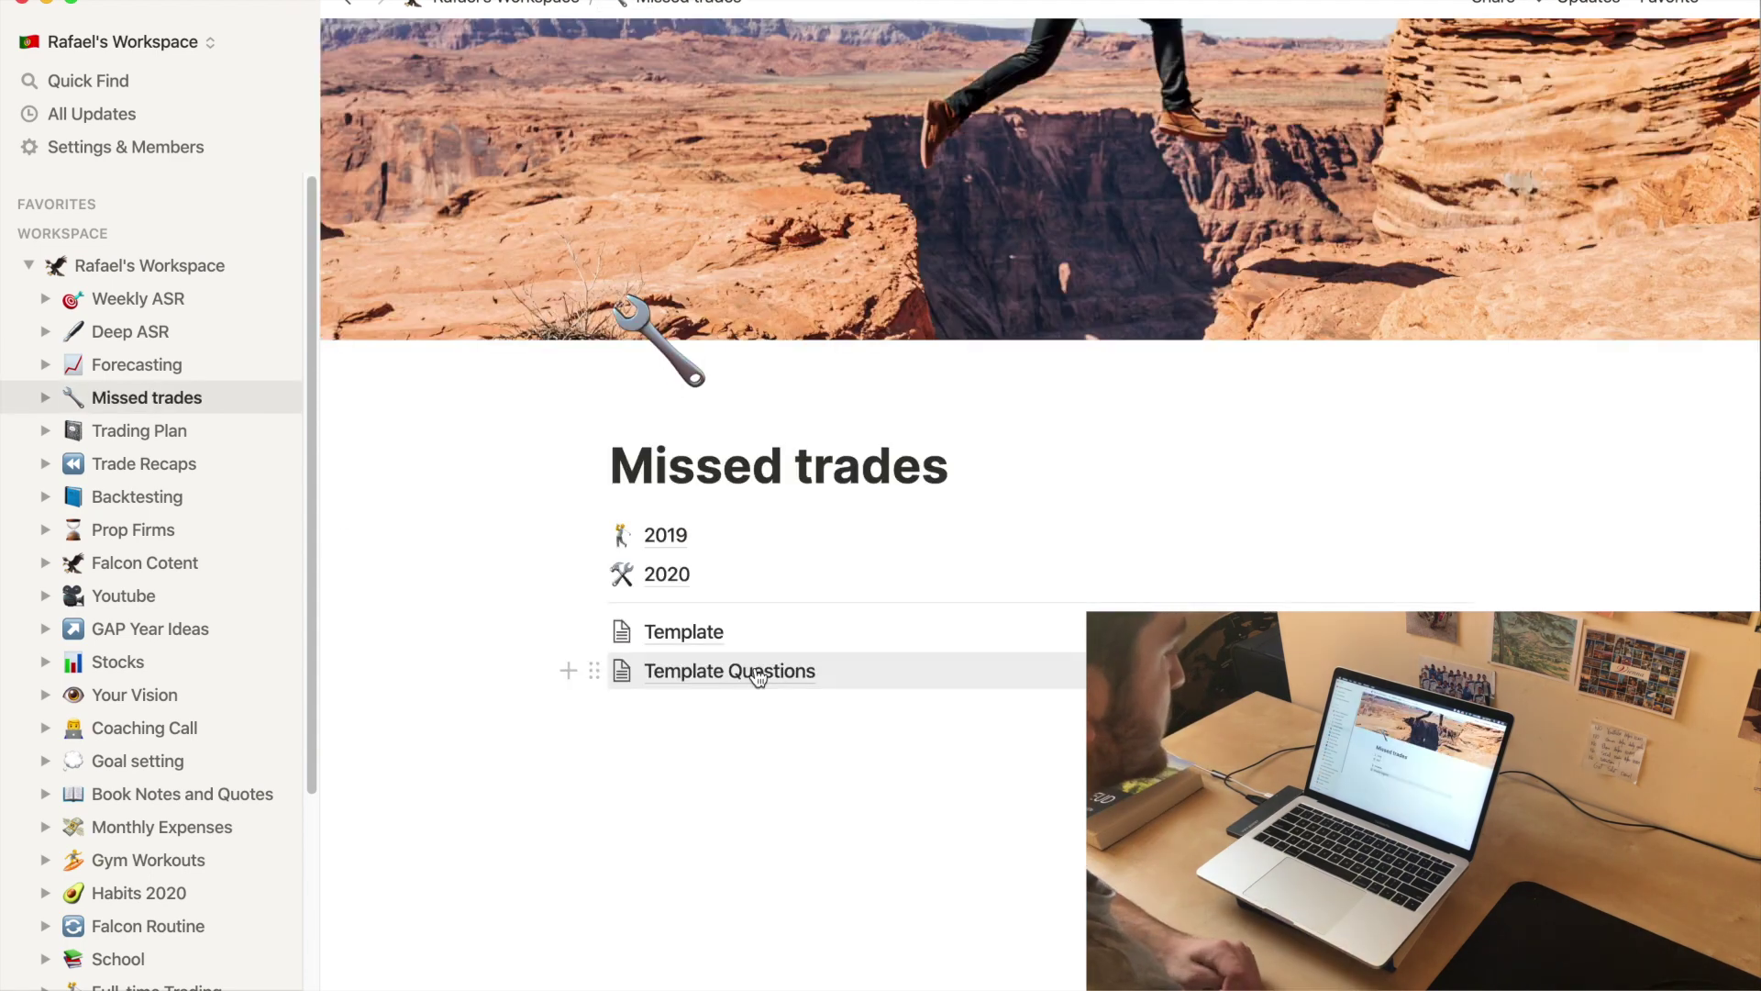
{"action": "left_click", "coordinate": [758, 677]}
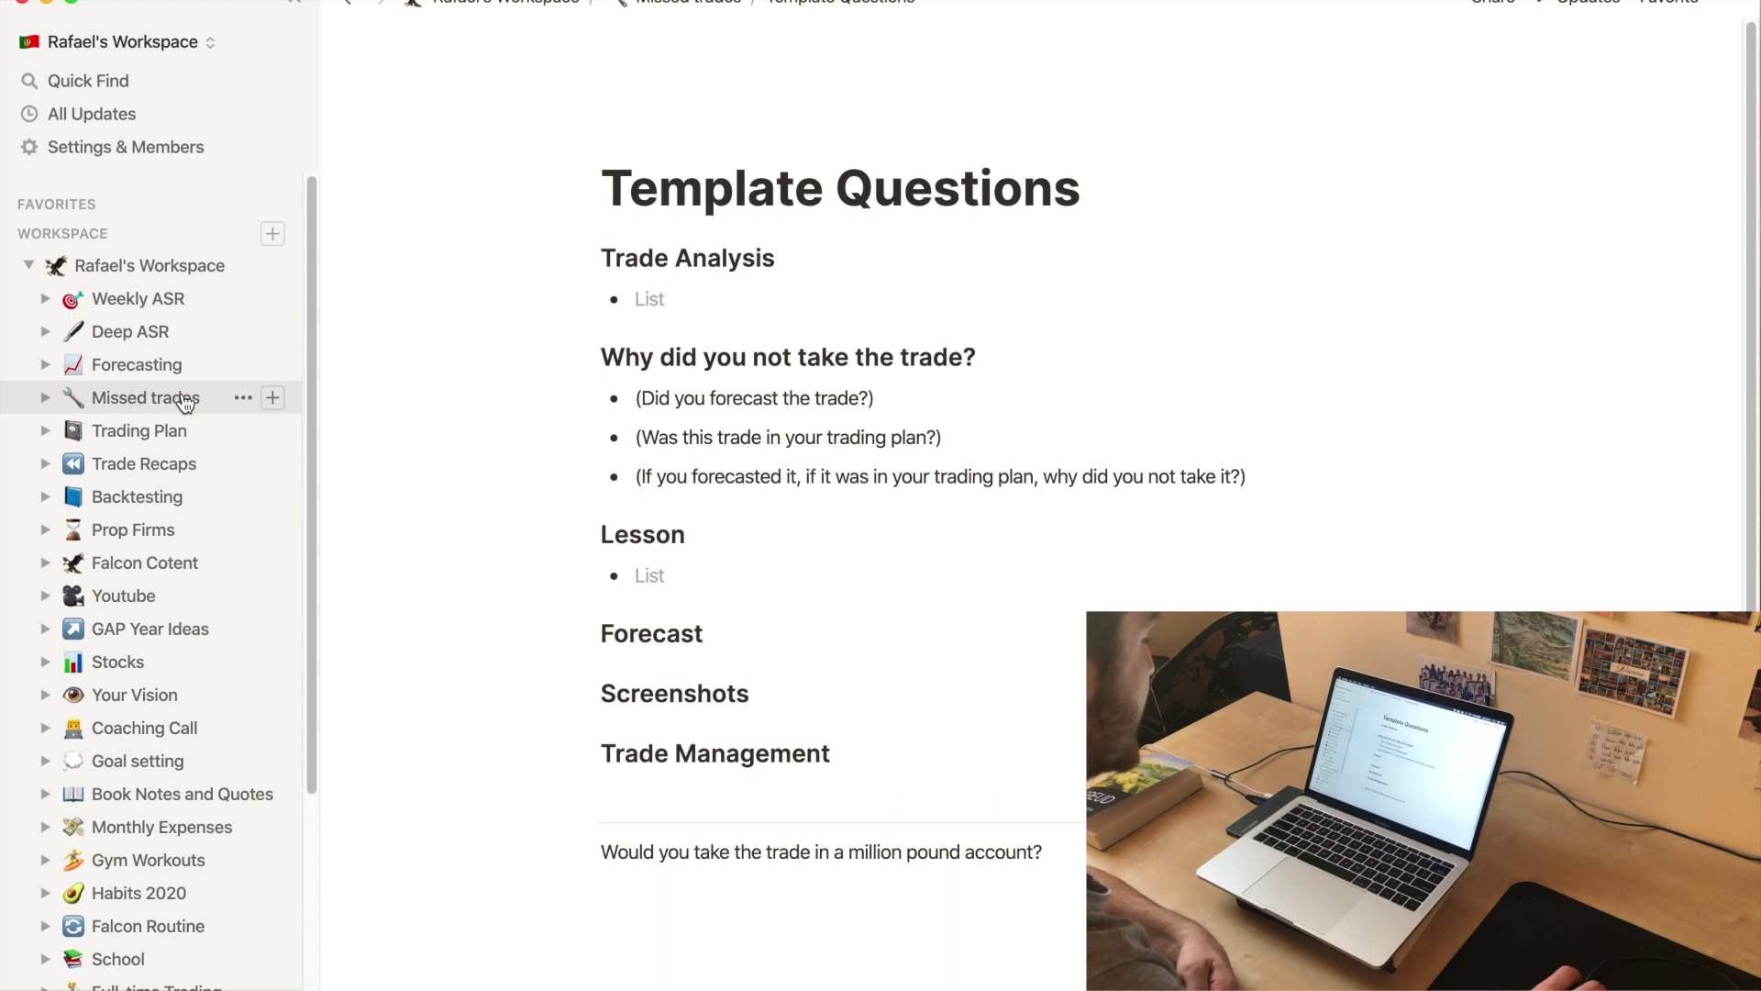
{"action": "left_click", "coordinate": [211, 491]}
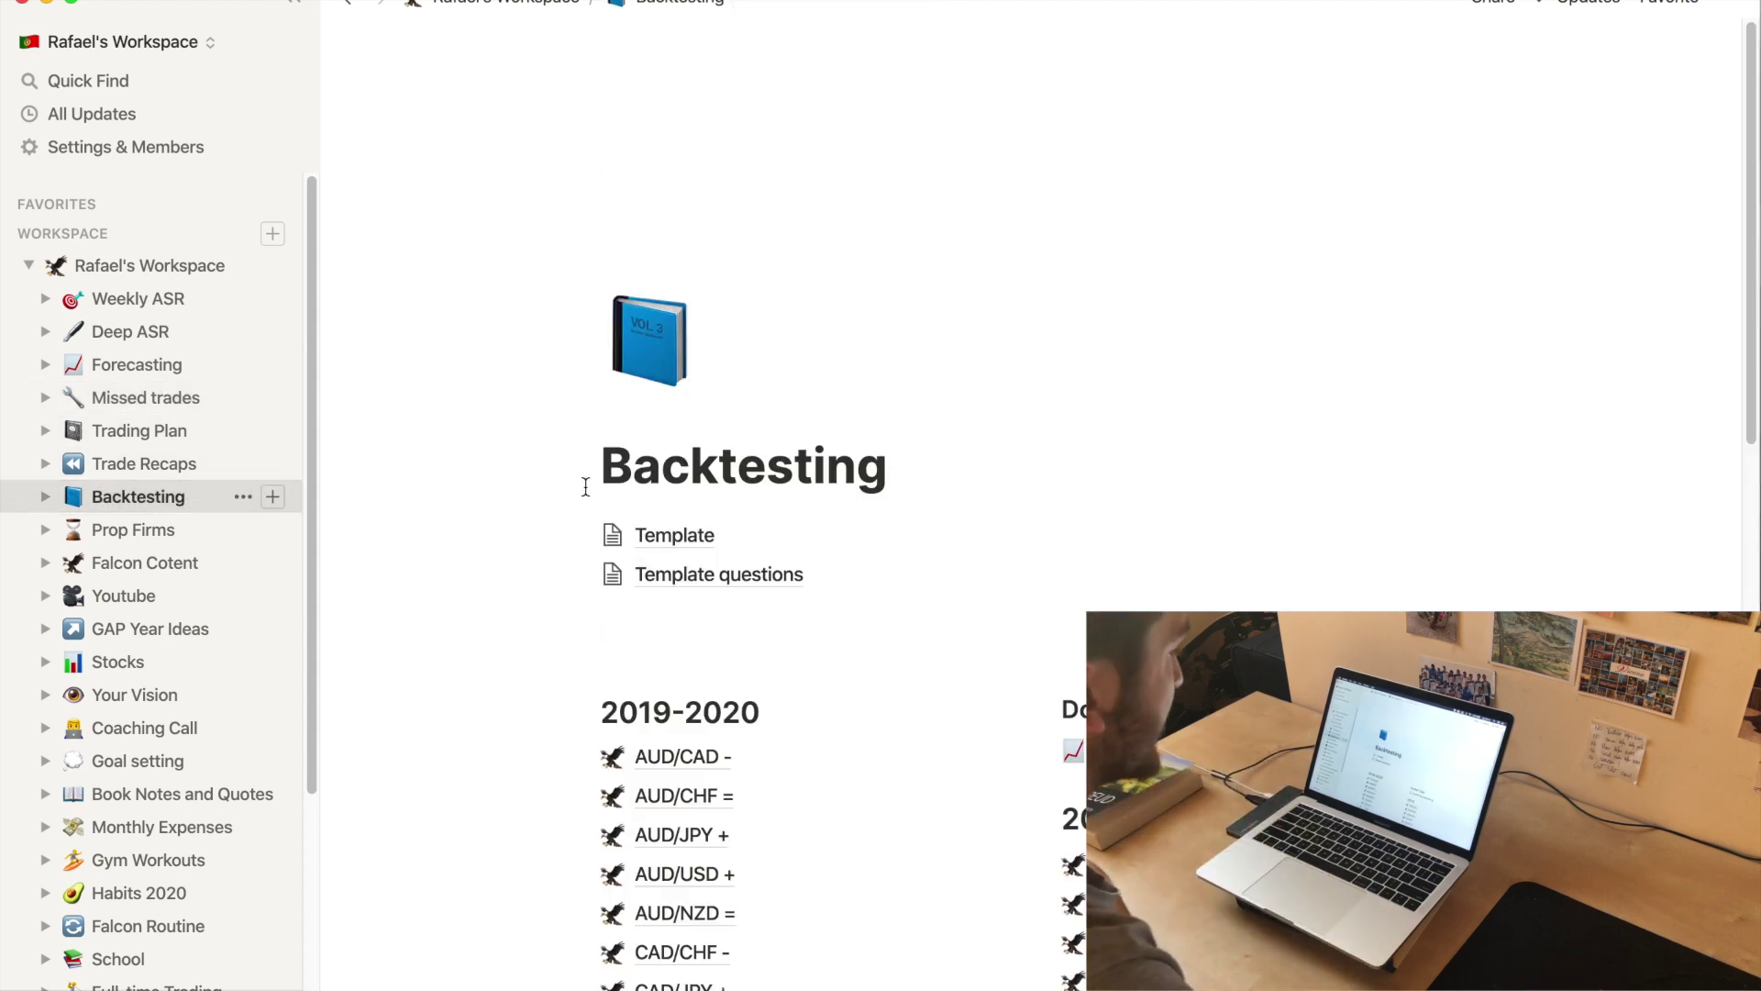
{"action": "left_click", "coordinate": [697, 574]}
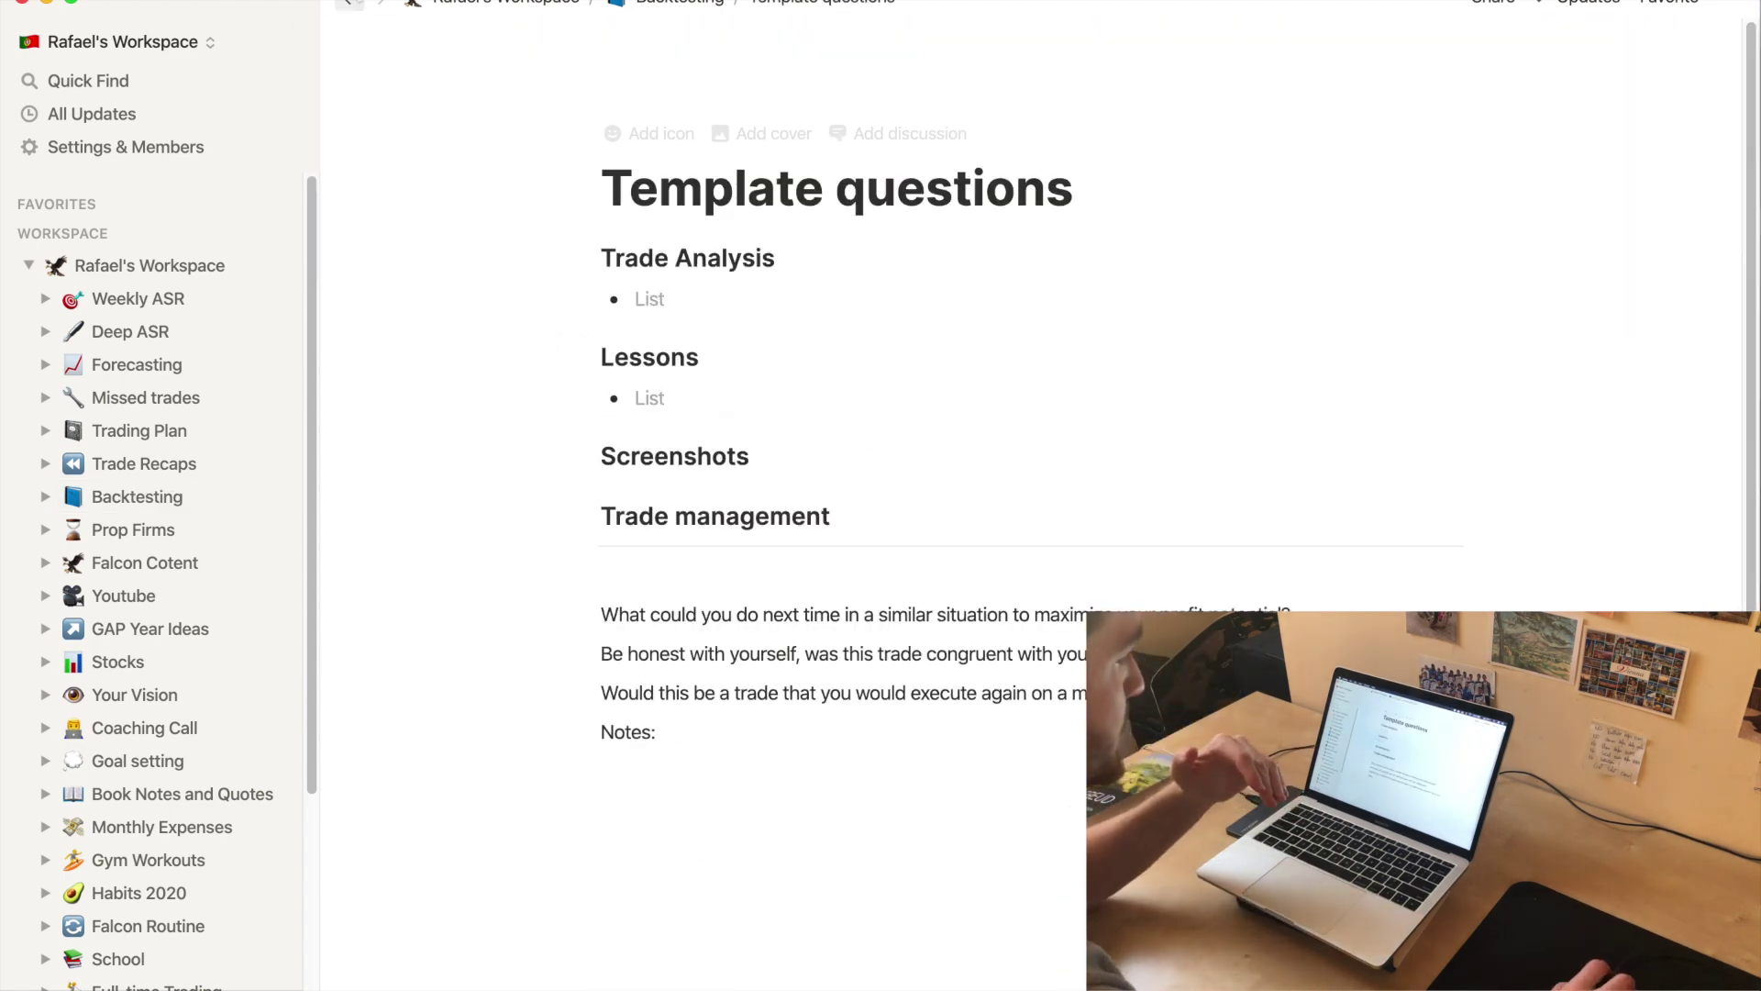
{"action": "left_click", "coordinate": [348, 5]}
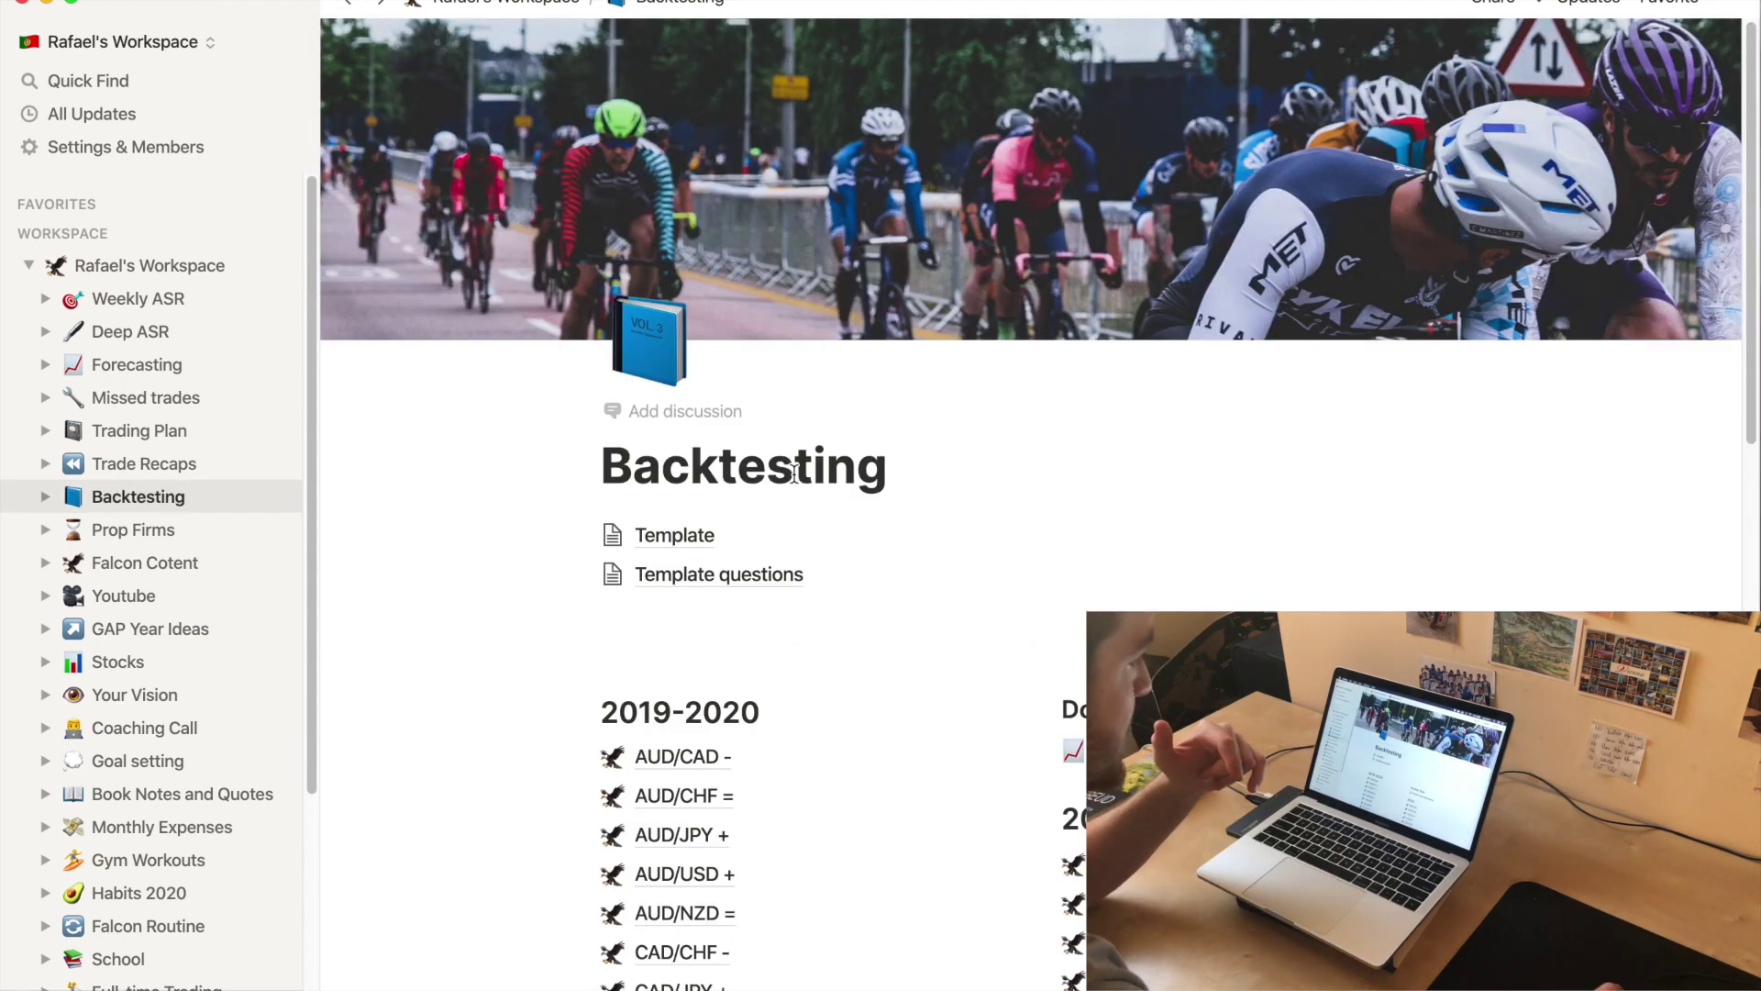
{"action": "left_click", "coordinate": [775, 536]}
{"action": "left_click_drag", "start_coordinate": [1000, 672], "coordinate": [653, 304]}
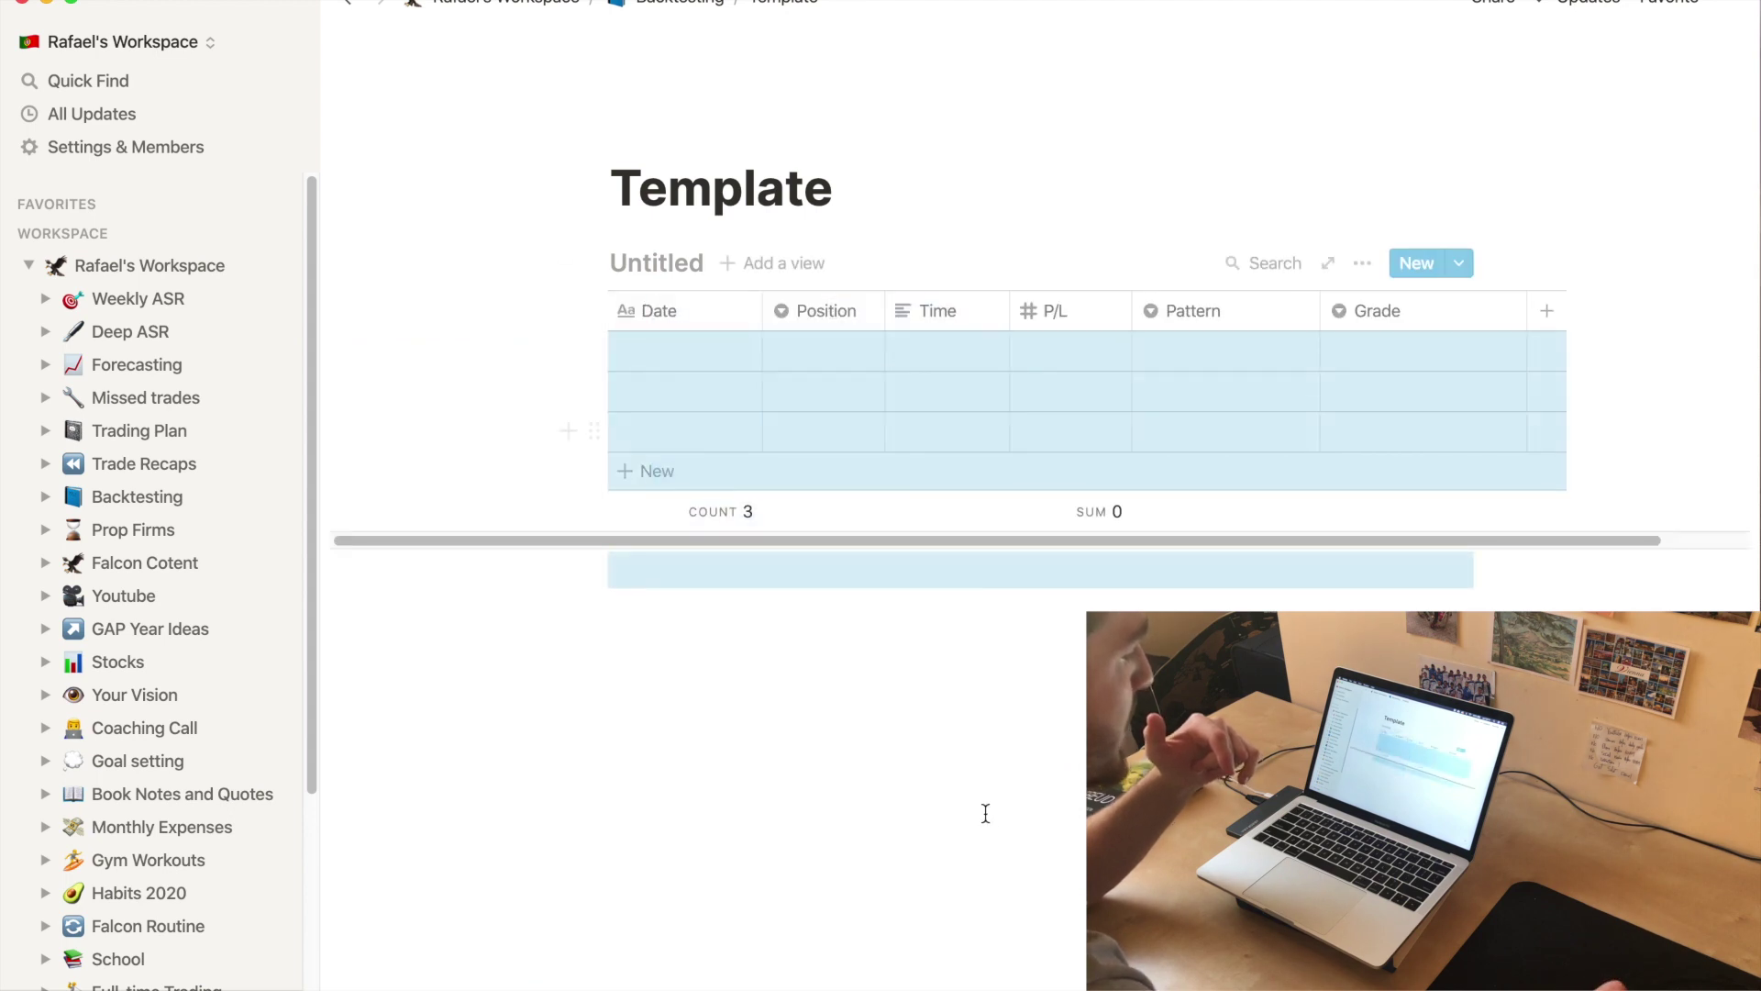
{"action": "left_click", "coordinate": [982, 814]}
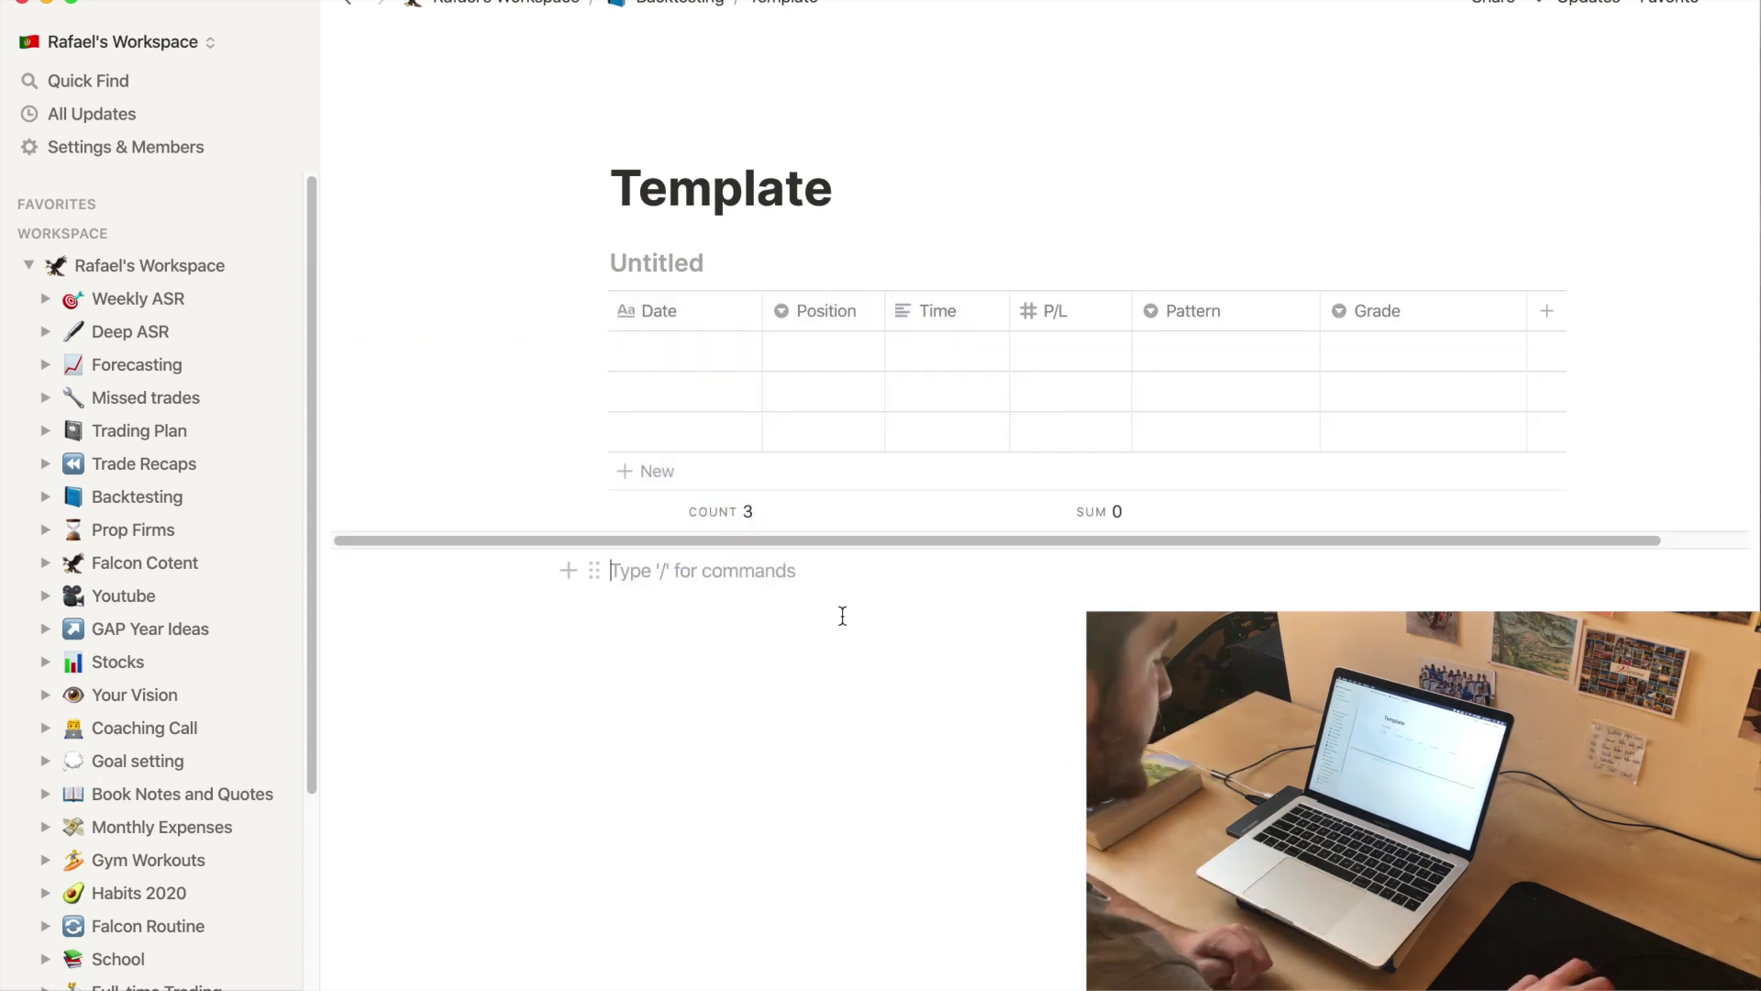